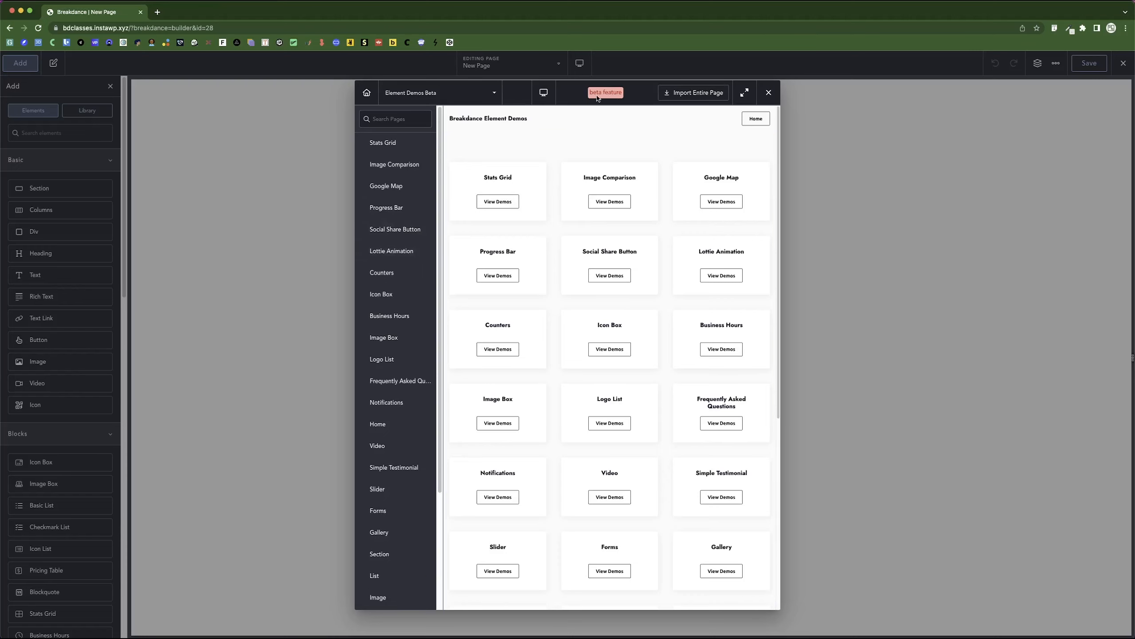
Step: Switch the design library's source to This Website, preview New Page and Sample Page, and close the library
{"action": "mouse_move", "coordinate": [588, 137]}
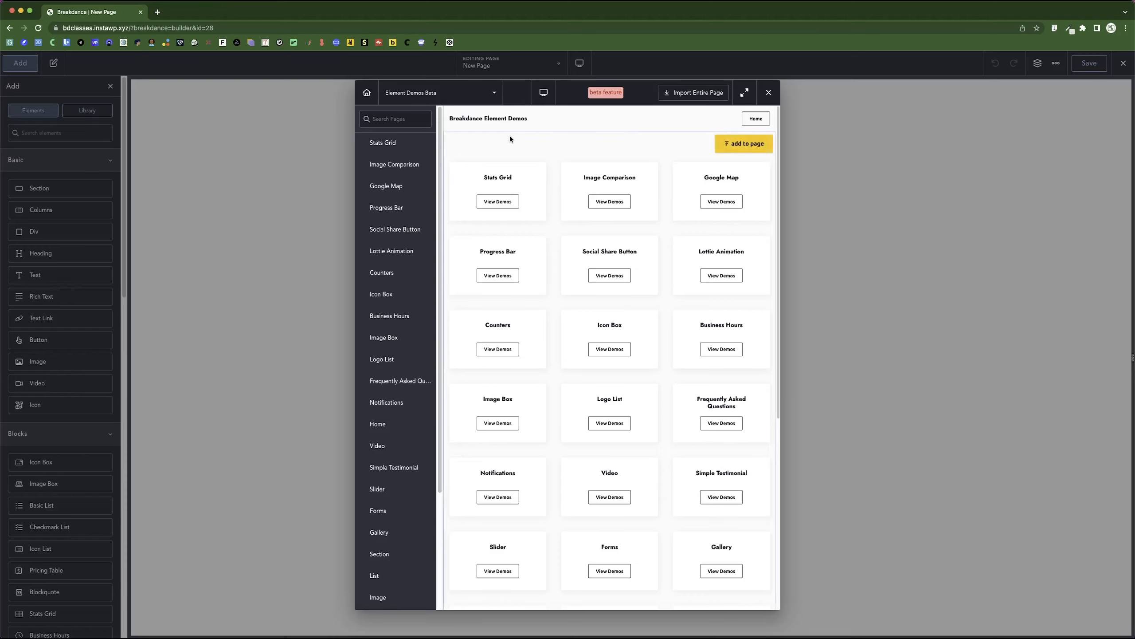
{"action": "left_click", "coordinate": [453, 97]}
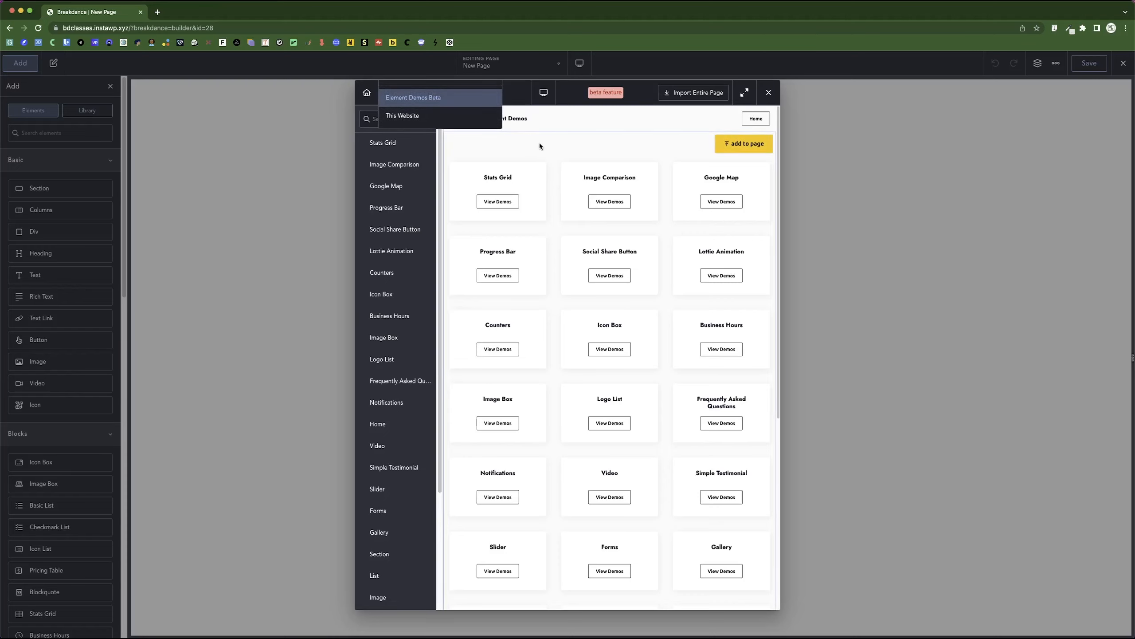
{"action": "left_click", "coordinate": [525, 119]}
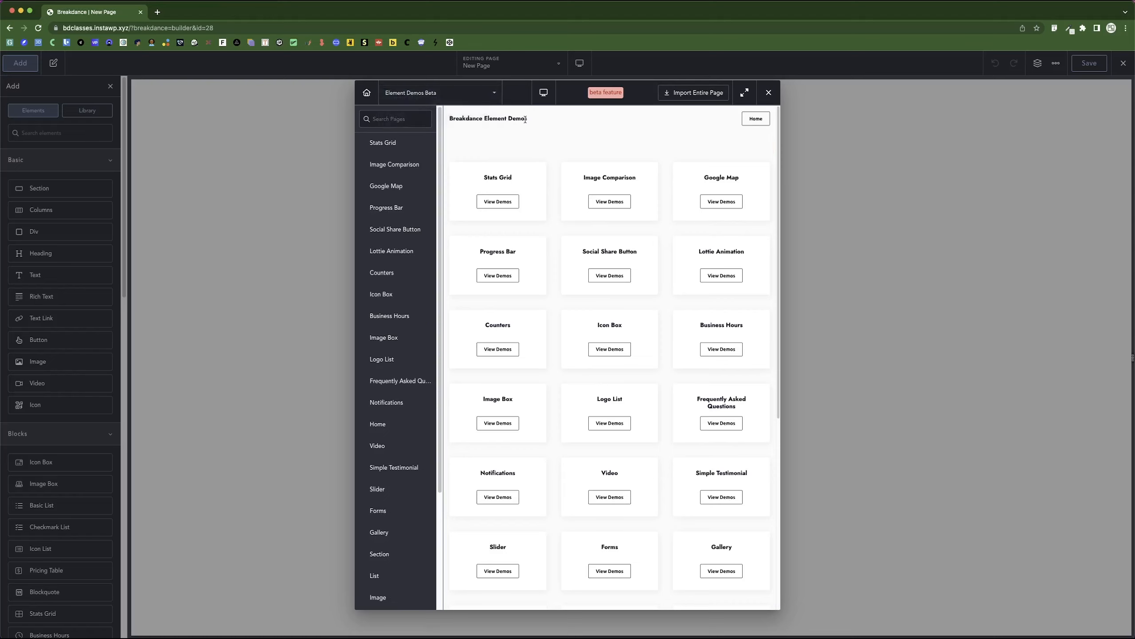
{"action": "left_click", "coordinate": [475, 94]}
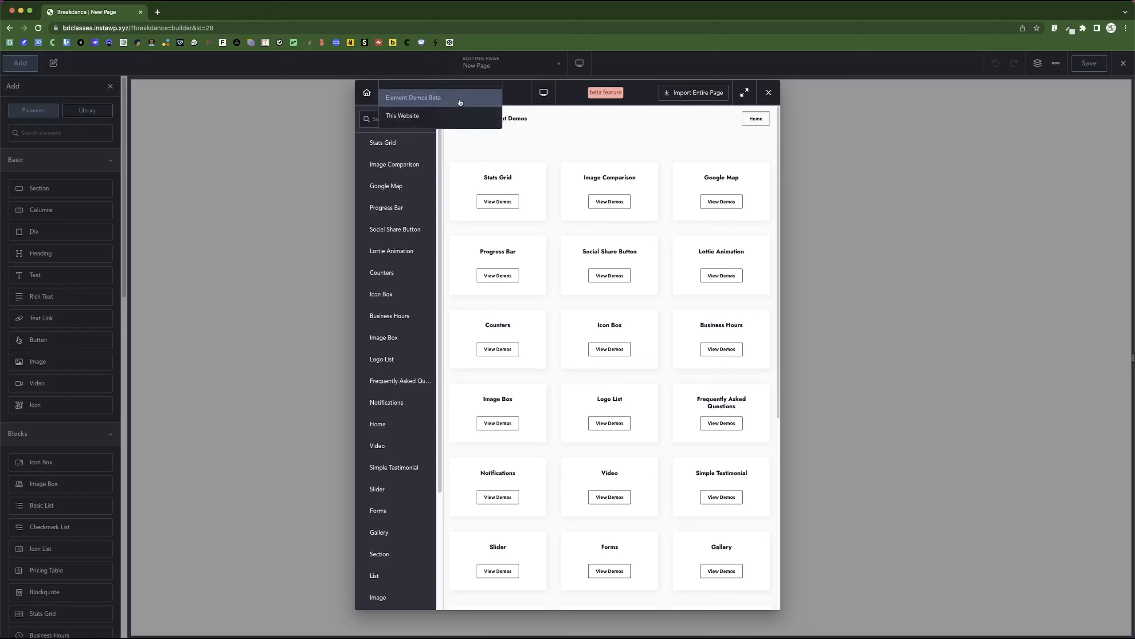
{"action": "left_click", "coordinate": [419, 116]}
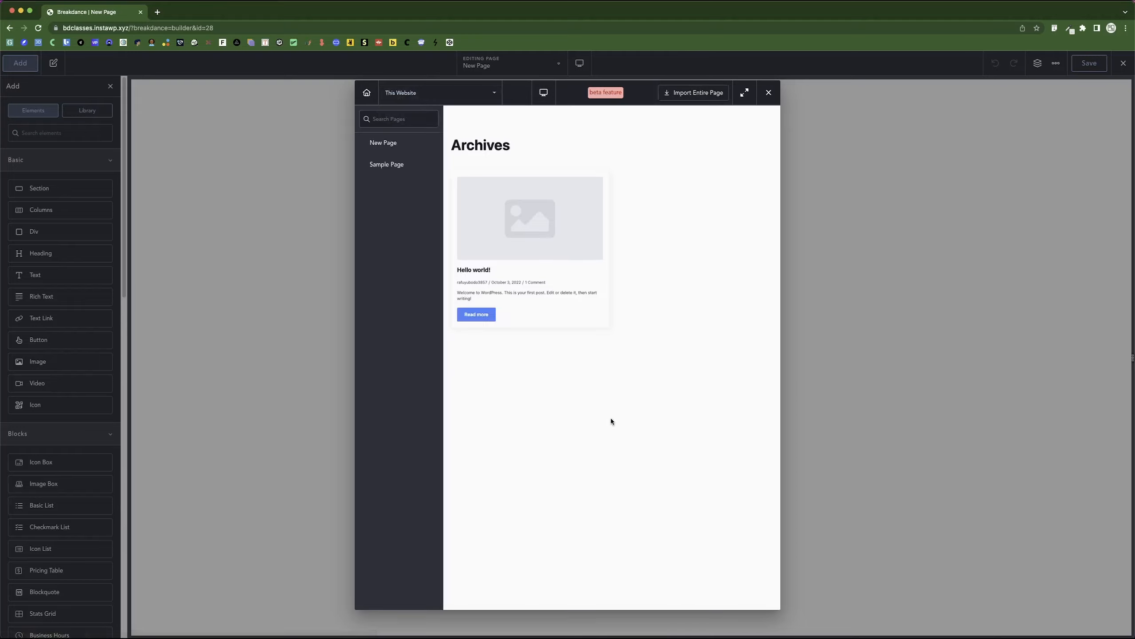
{"action": "left_click", "coordinate": [395, 145]}
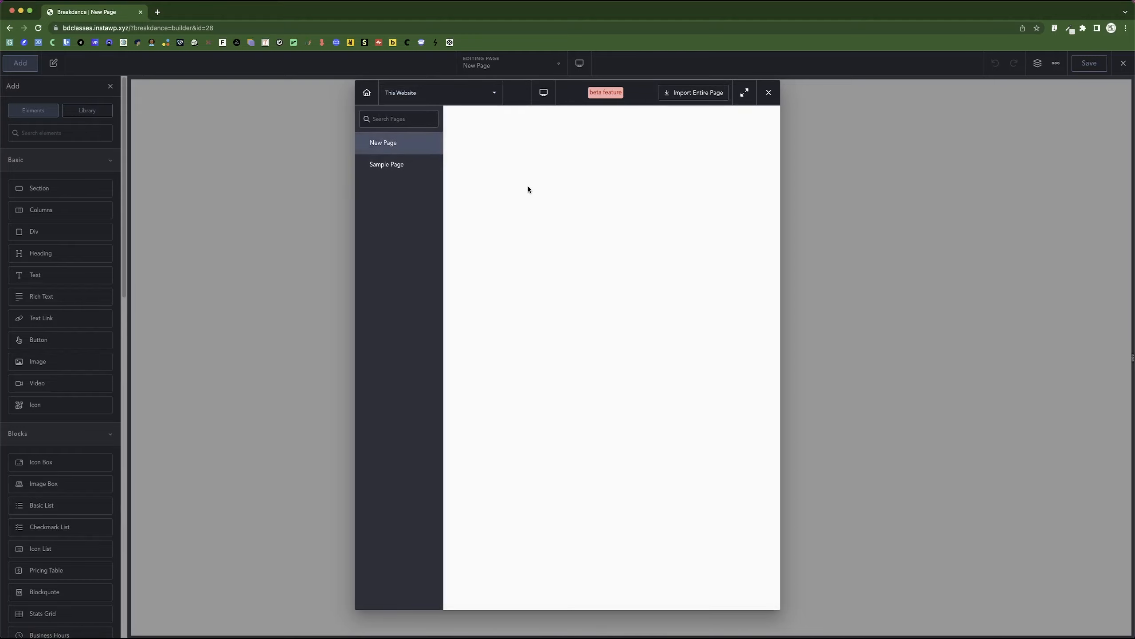
{"action": "left_click", "coordinate": [404, 166]}
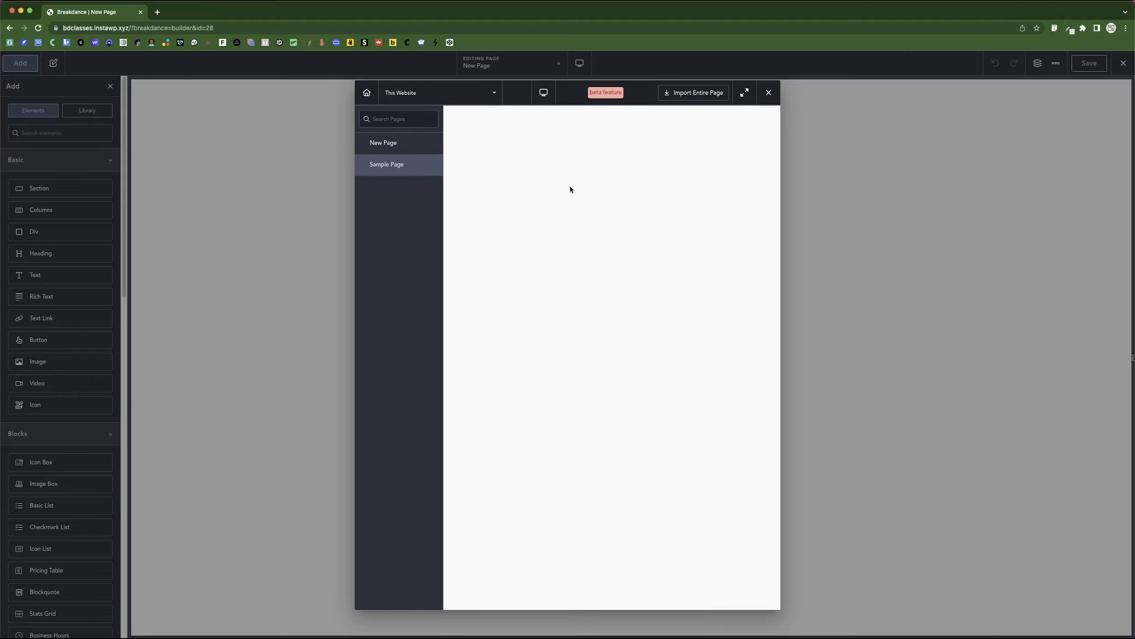
{"action": "left_click", "coordinate": [769, 92]}
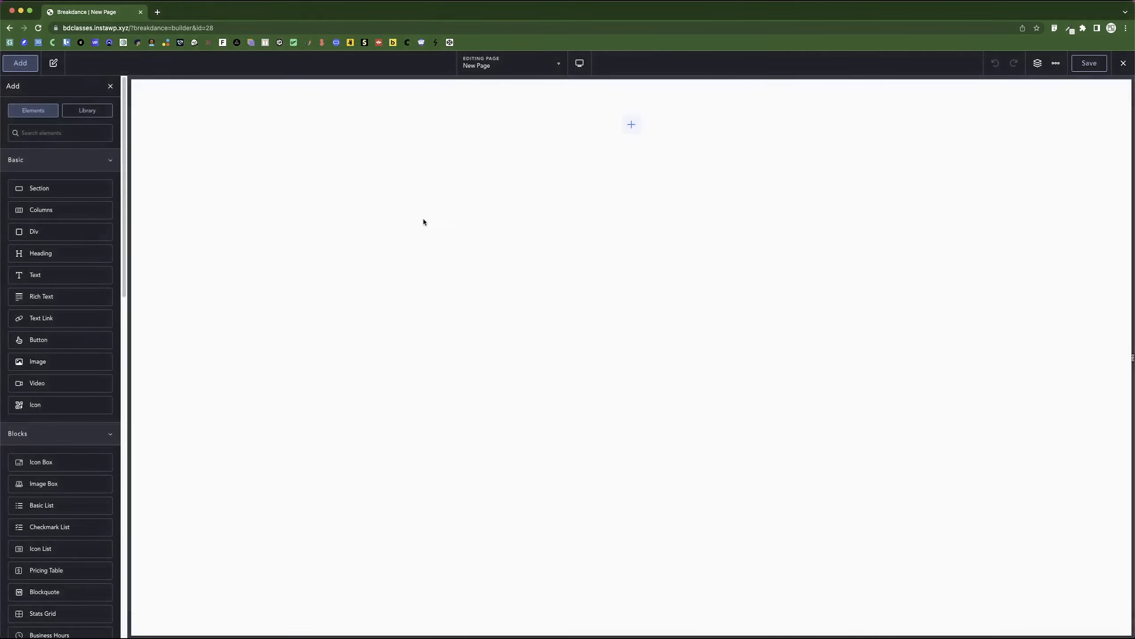
Step: Add a section to the page and set its background color to #5103F9FF
{"action": "left_click", "coordinate": [39, 192]}
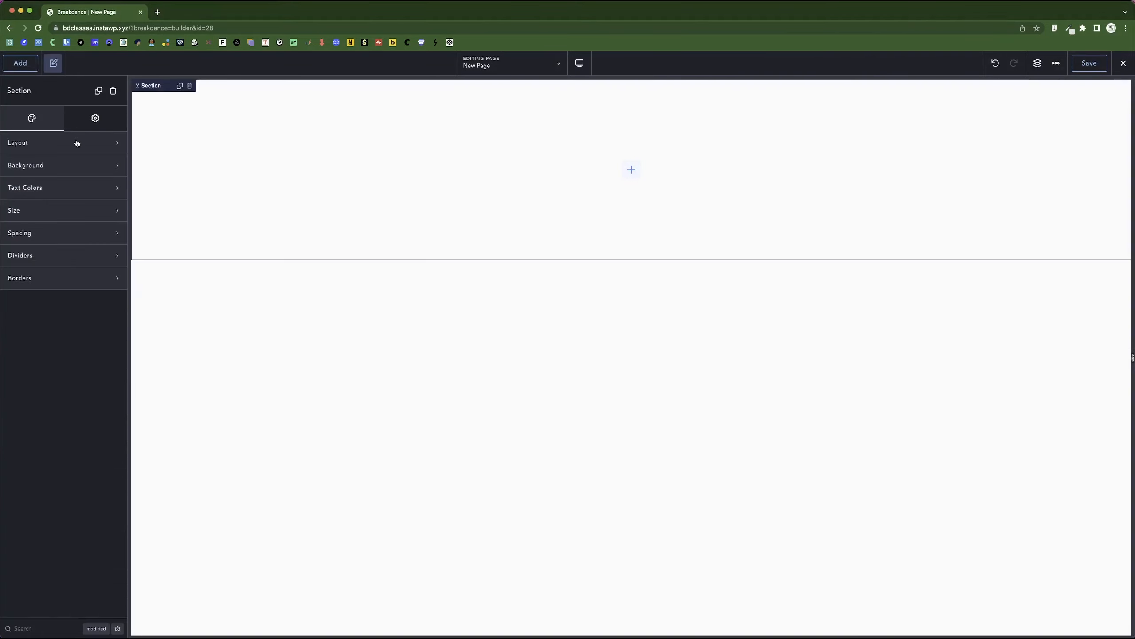
{"action": "left_click", "coordinate": [75, 165]}
{"action": "left_click", "coordinate": [112, 192]}
{"action": "left_click", "coordinate": [113, 223]}
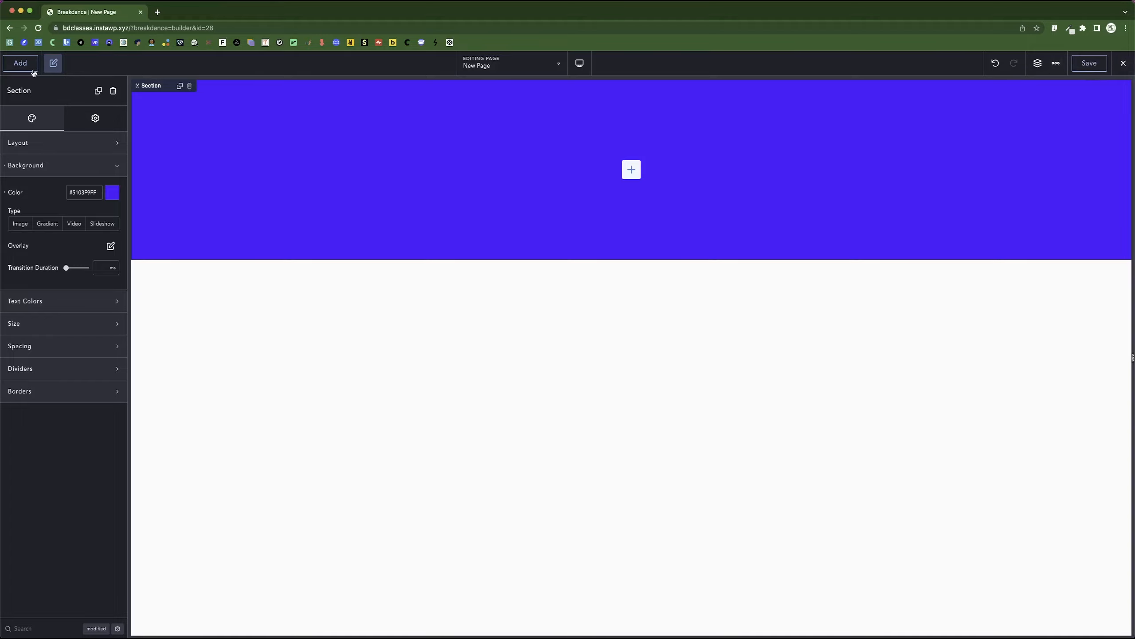
Step: Open the design library and preview New Page from this website
{"action": "left_click", "coordinate": [21, 64]}
{"action": "left_click", "coordinate": [88, 110]}
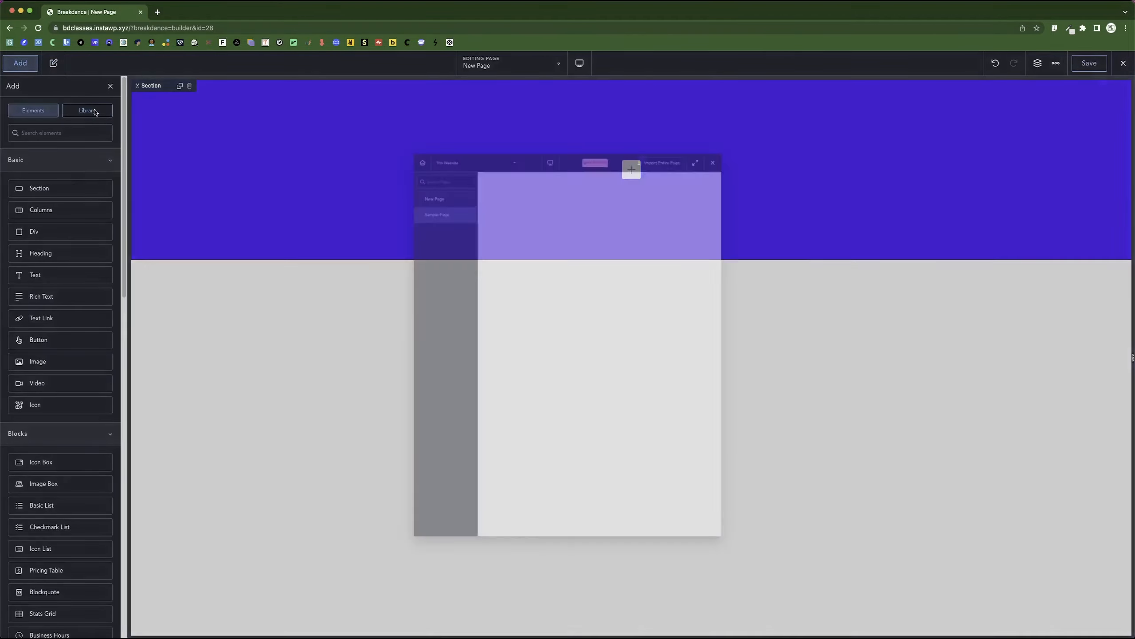
{"action": "left_click", "coordinate": [413, 142]}
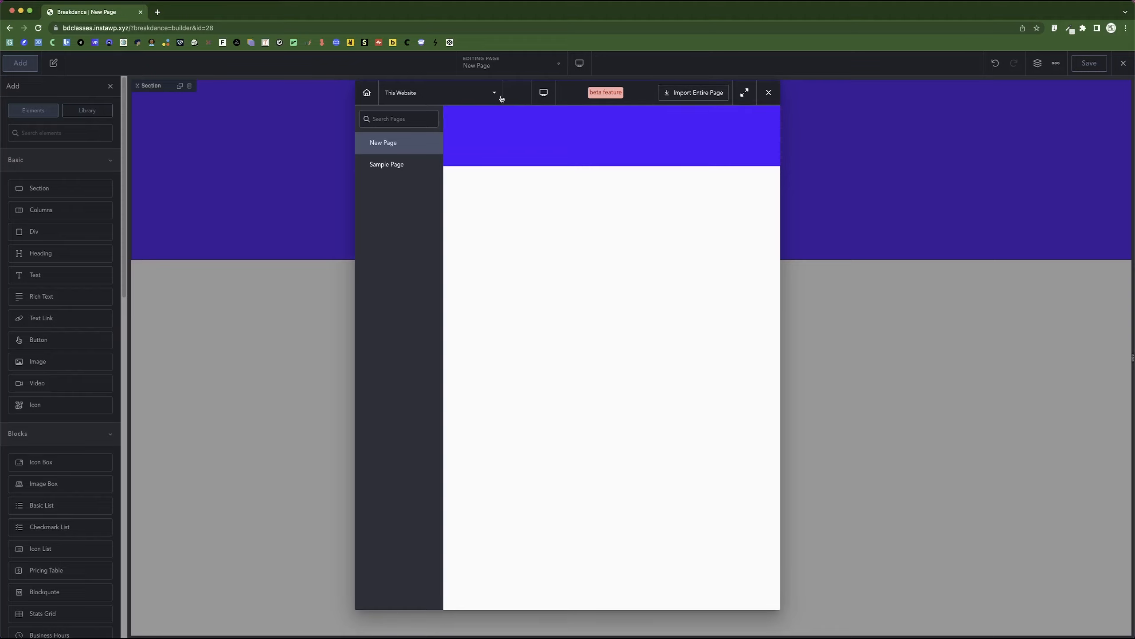
Step: Preview New Page at Tablet Landscape, Tablet Portrait, Phone Landscape and Phone Portrait widths, and return to Desktop
{"action": "left_click", "coordinate": [553, 93]}
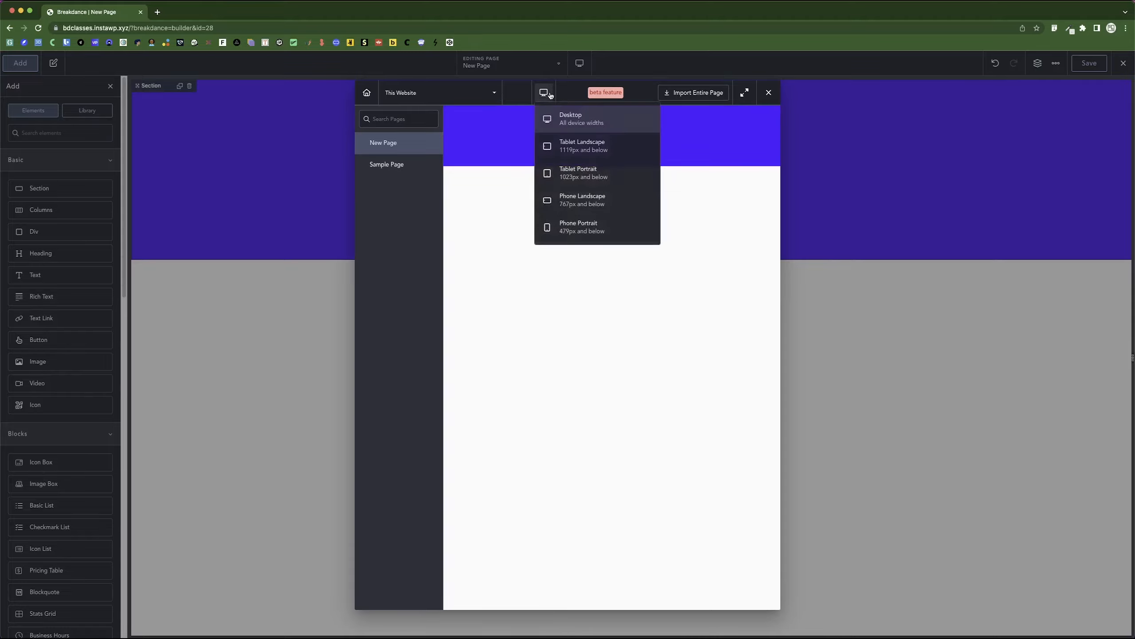
{"action": "left_click", "coordinate": [557, 146]}
{"action": "left_click", "coordinate": [543, 93]}
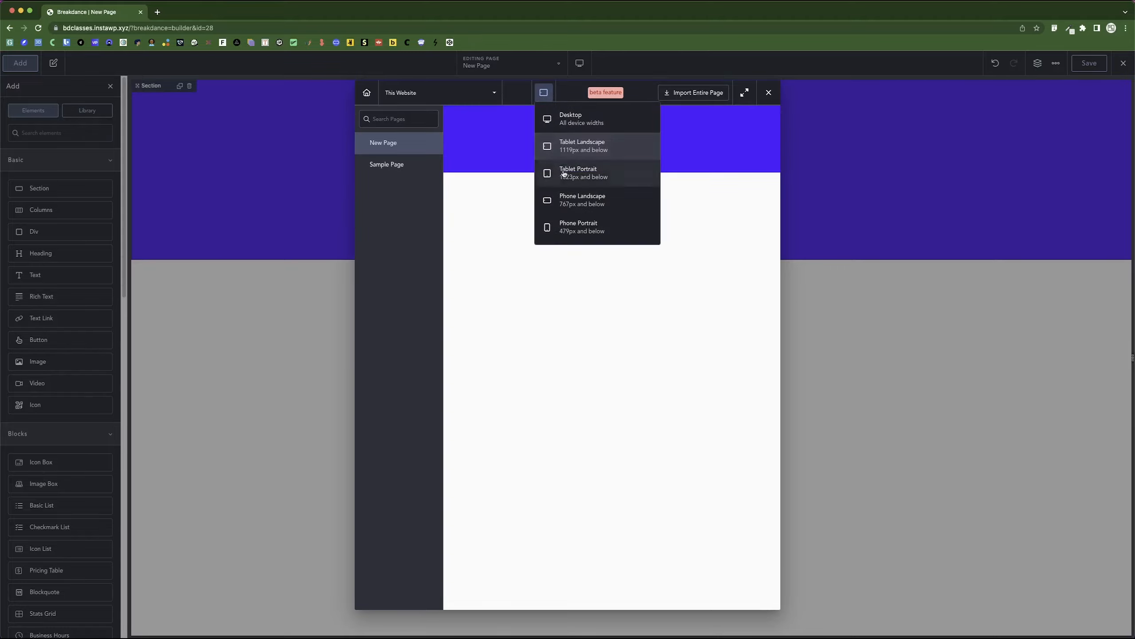
{"action": "left_click", "coordinate": [579, 173]}
{"action": "left_click", "coordinate": [544, 93]}
{"action": "left_click", "coordinate": [570, 199]}
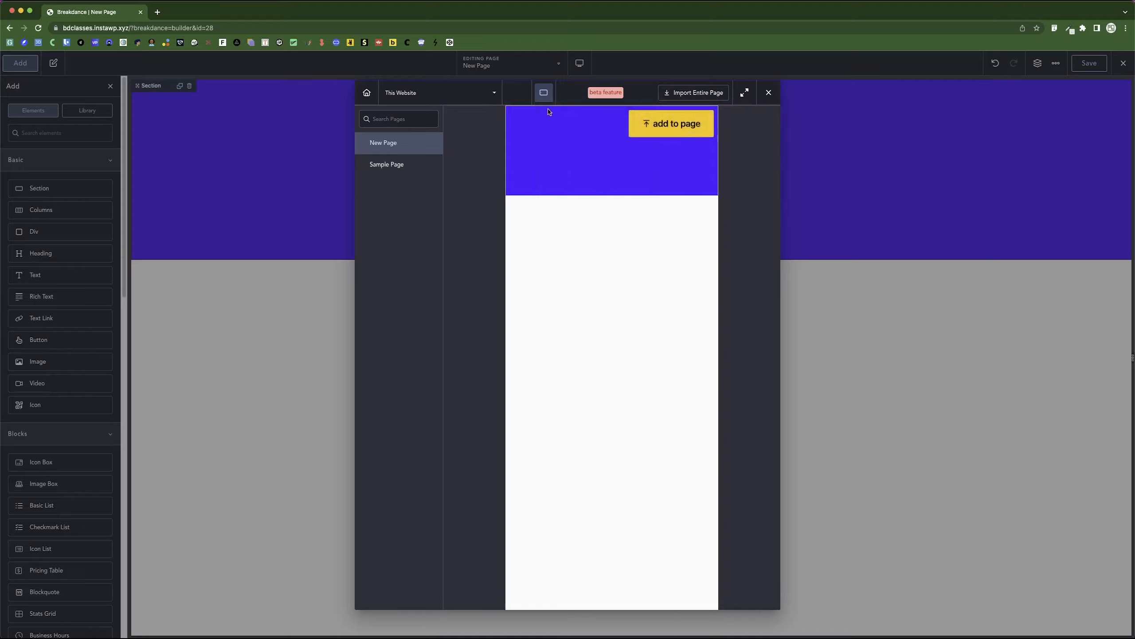
{"action": "left_click", "coordinate": [544, 92]}
{"action": "left_click", "coordinate": [578, 227]}
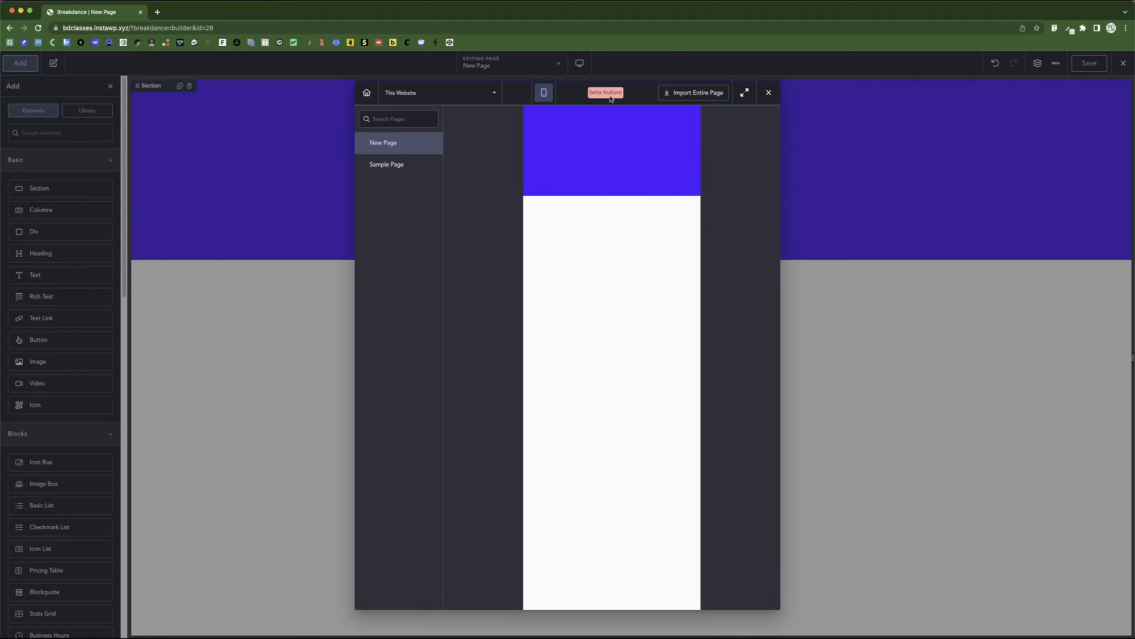
{"action": "left_click", "coordinate": [544, 93]}
{"action": "left_click", "coordinate": [565, 117]}
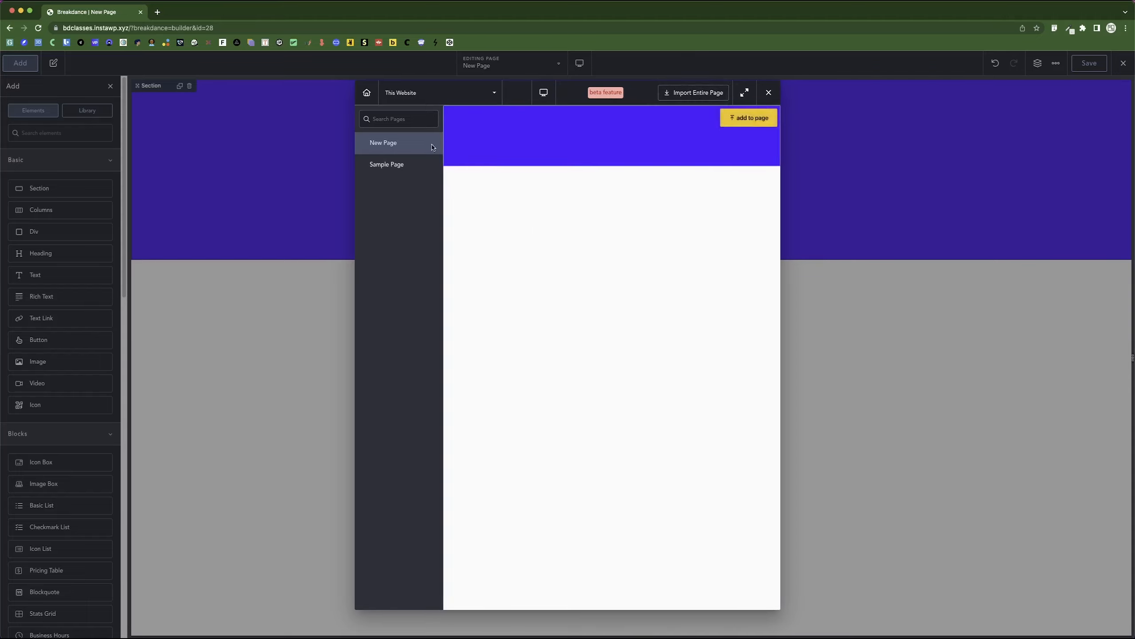
Step: Expand the design library to full screen, restore its window size, and show the website's home page
{"action": "left_click", "coordinate": [744, 93]}
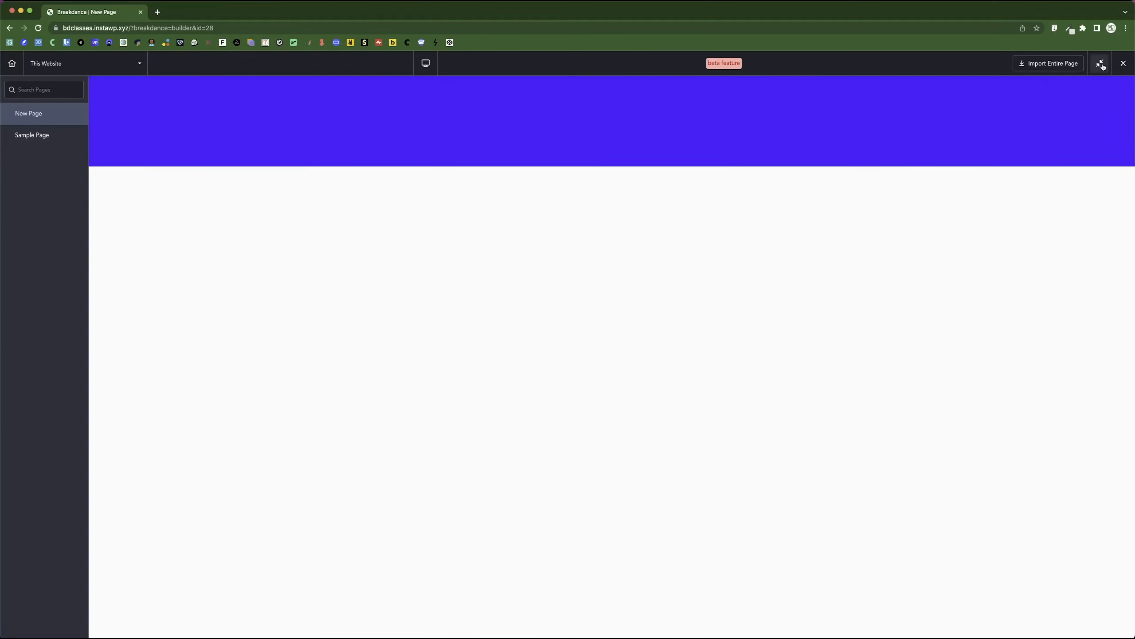
{"action": "left_click", "coordinate": [1100, 63]}
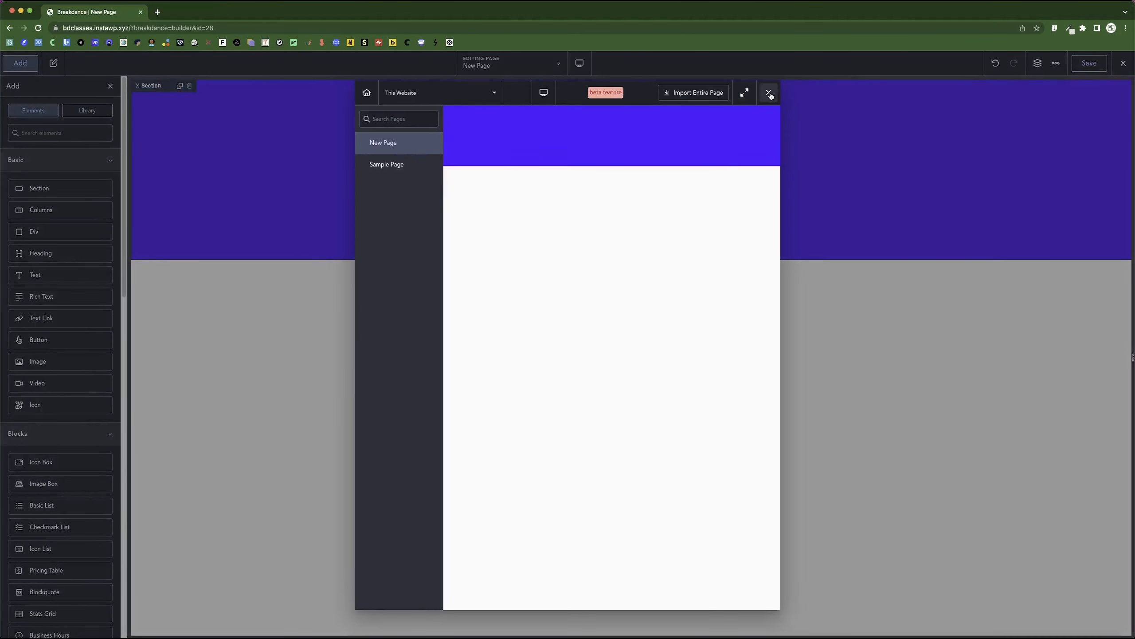
{"action": "left_click", "coordinate": [364, 95]}
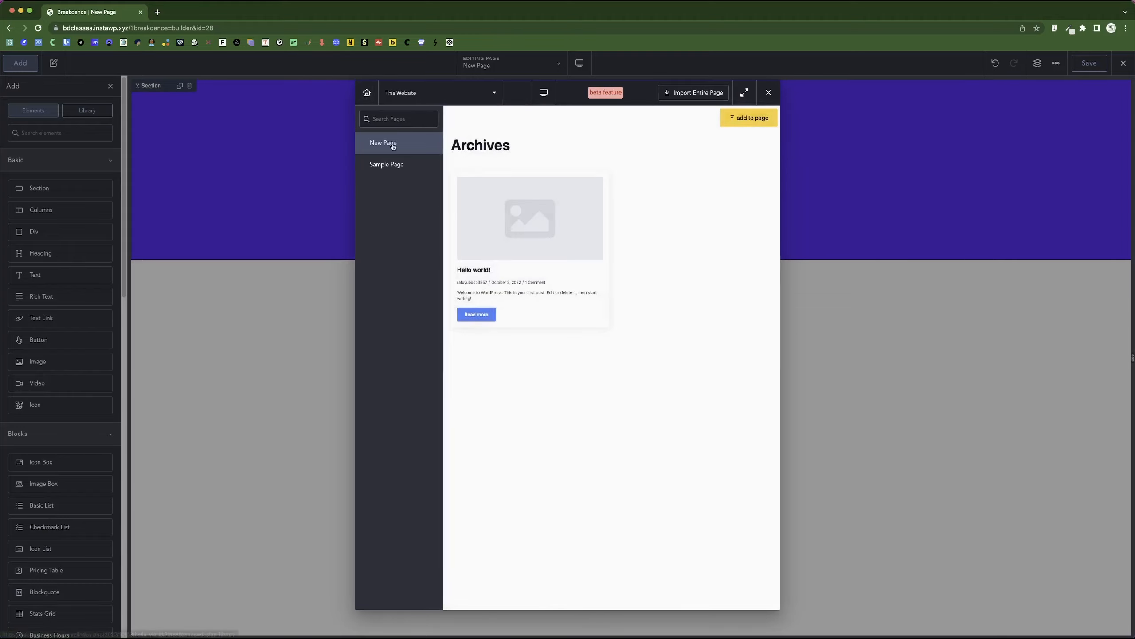
Step: Switch the library source to Element Demos Beta and back to This Website, preview New Page, and close the library
{"action": "left_click", "coordinate": [436, 93]}
{"action": "left_click", "coordinate": [433, 105]}
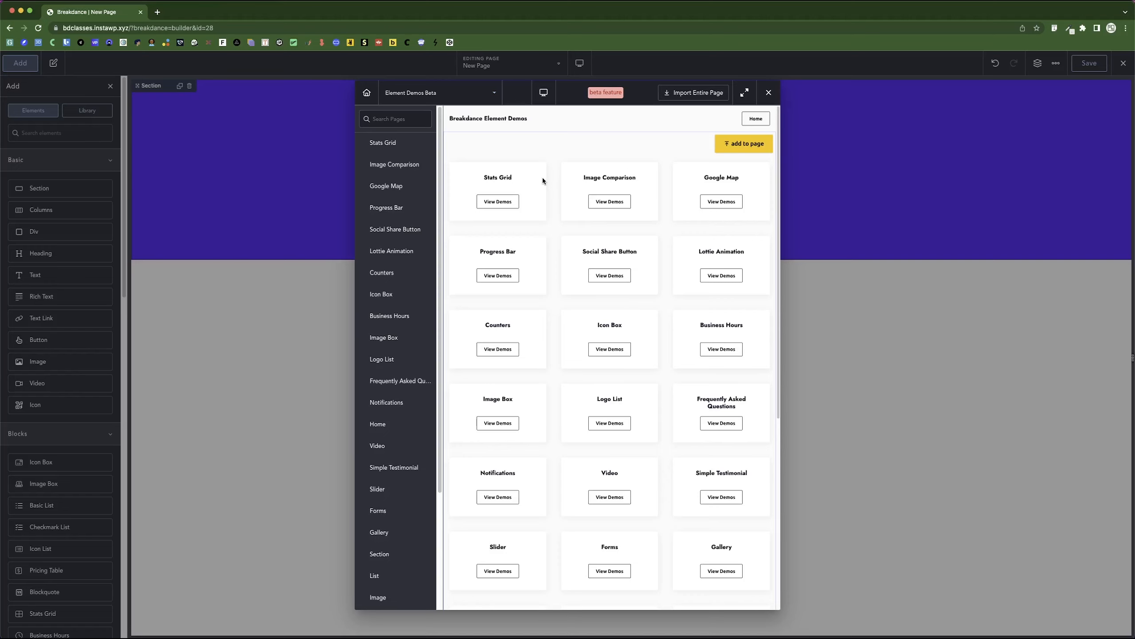
{"action": "left_click", "coordinate": [430, 98]}
{"action": "left_click", "coordinate": [400, 117]}
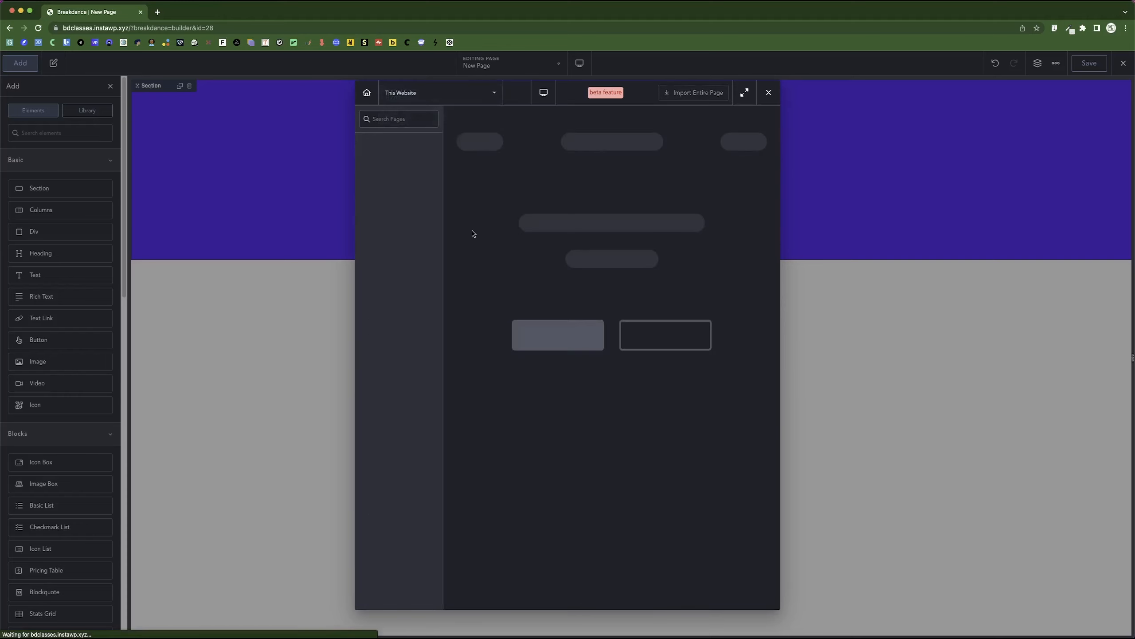
{"action": "left_click", "coordinate": [417, 142]}
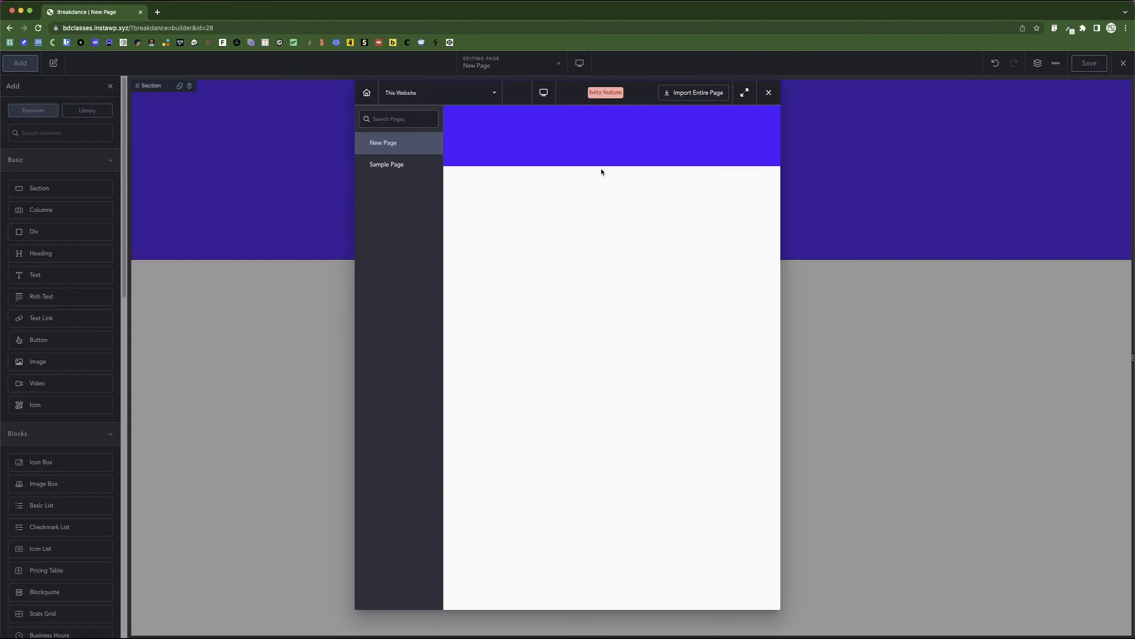
{"action": "mouse_move", "coordinate": [611, 129]}
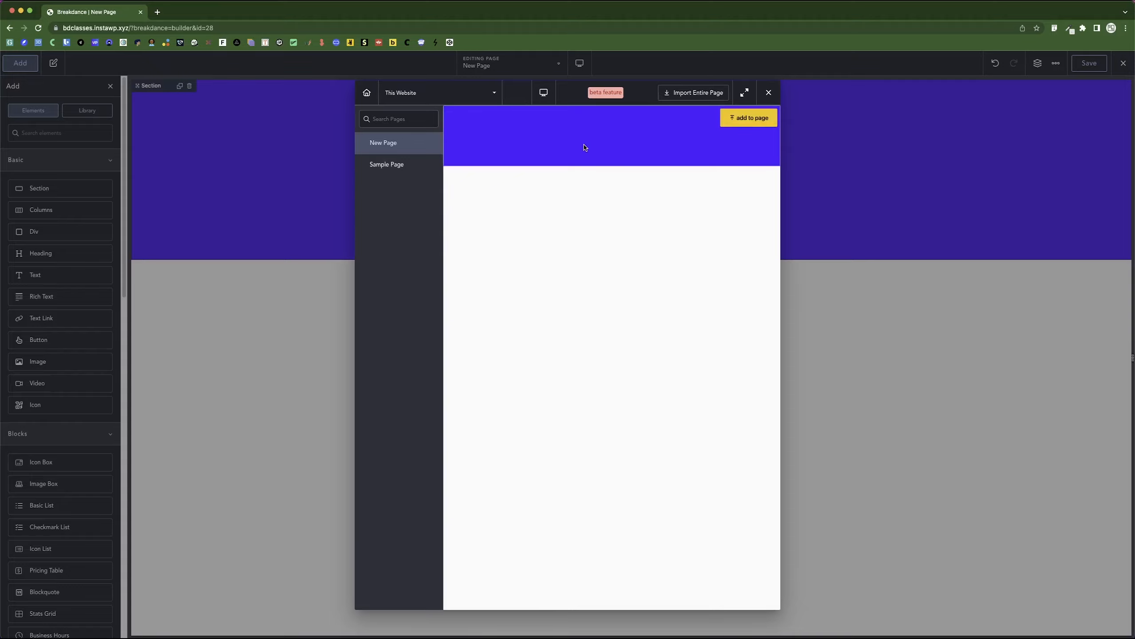
{"action": "left_click", "coordinate": [770, 93]}
Step: Add a second section below the blue one and insert two image elements into it
{"action": "left_click", "coordinate": [58, 189]}
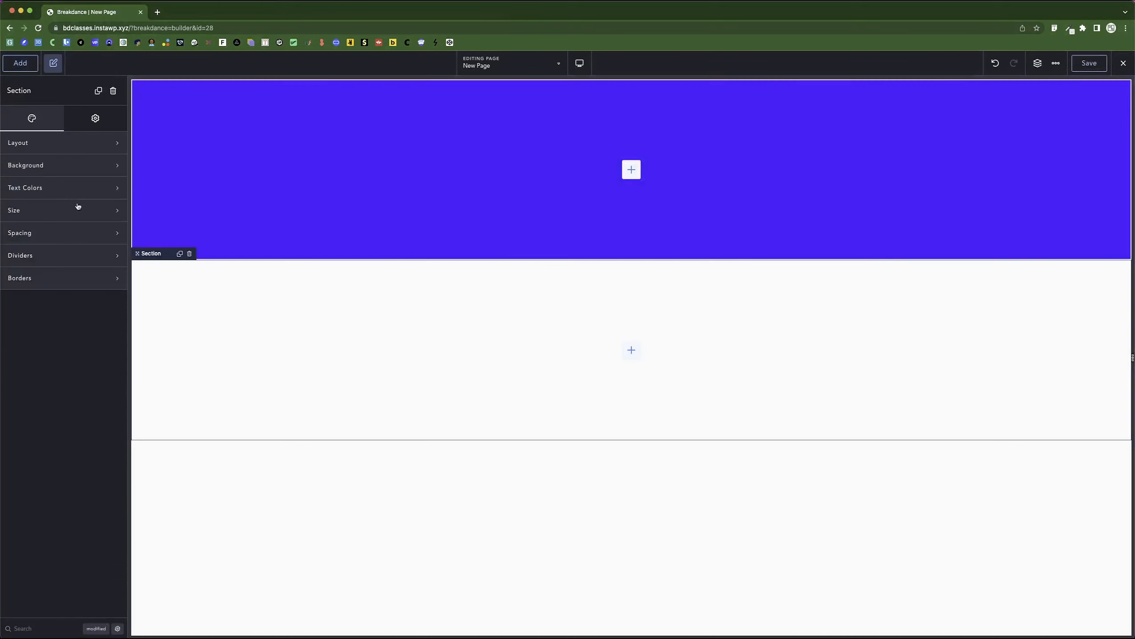
{"action": "left_click", "coordinate": [21, 63]}
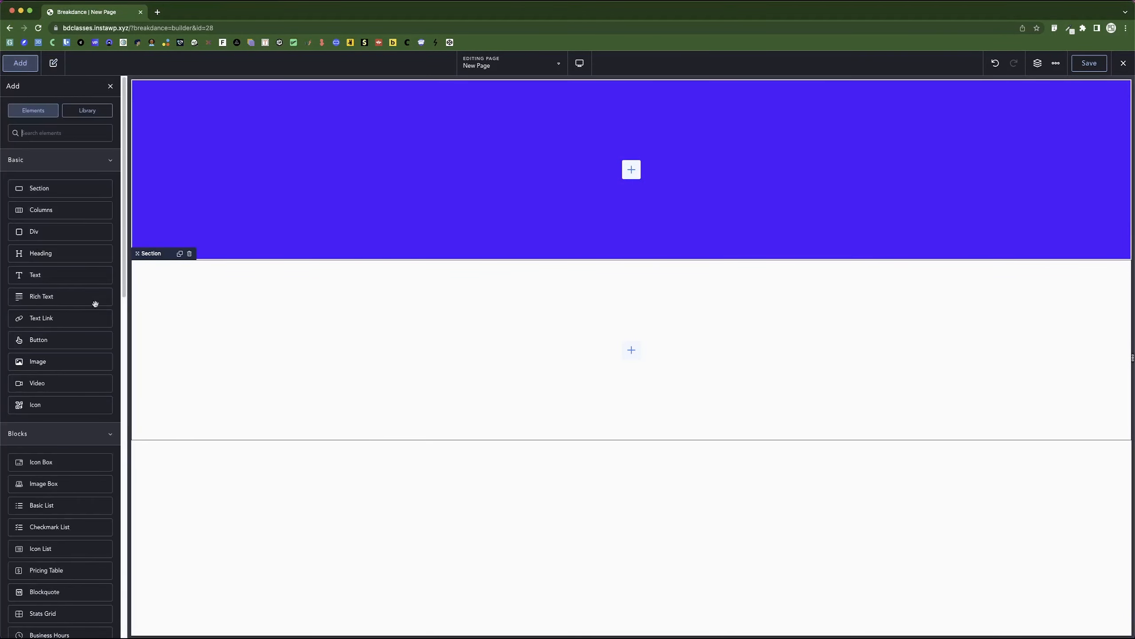
{"action": "left_click", "coordinate": [57, 362]}
{"action": "left_click", "coordinate": [20, 63]}
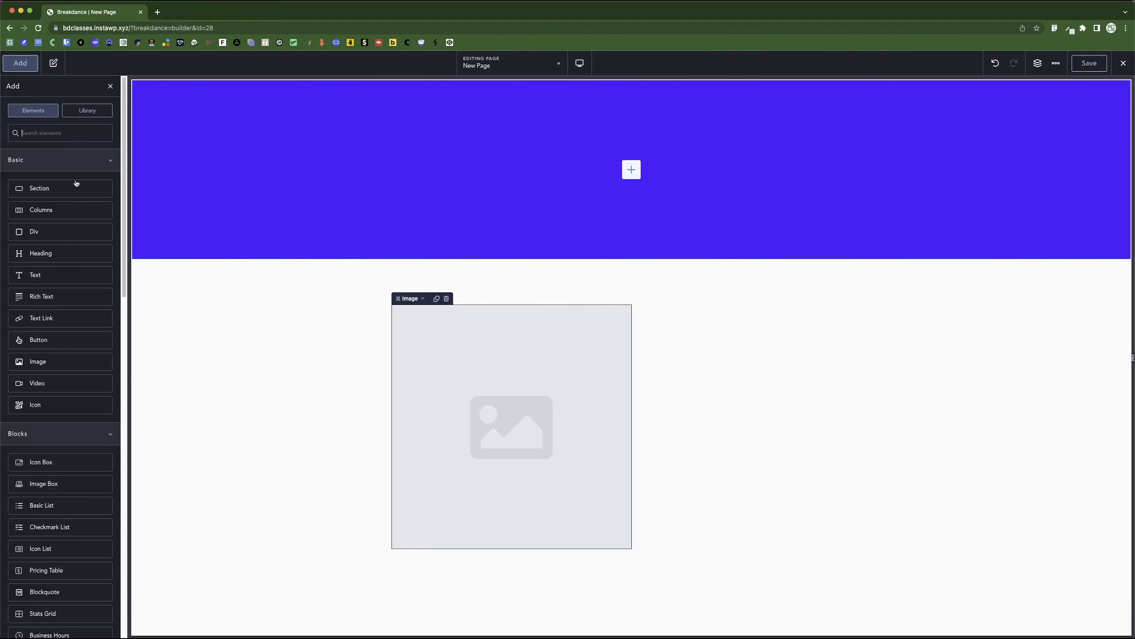
{"action": "left_click", "coordinate": [50, 361]}
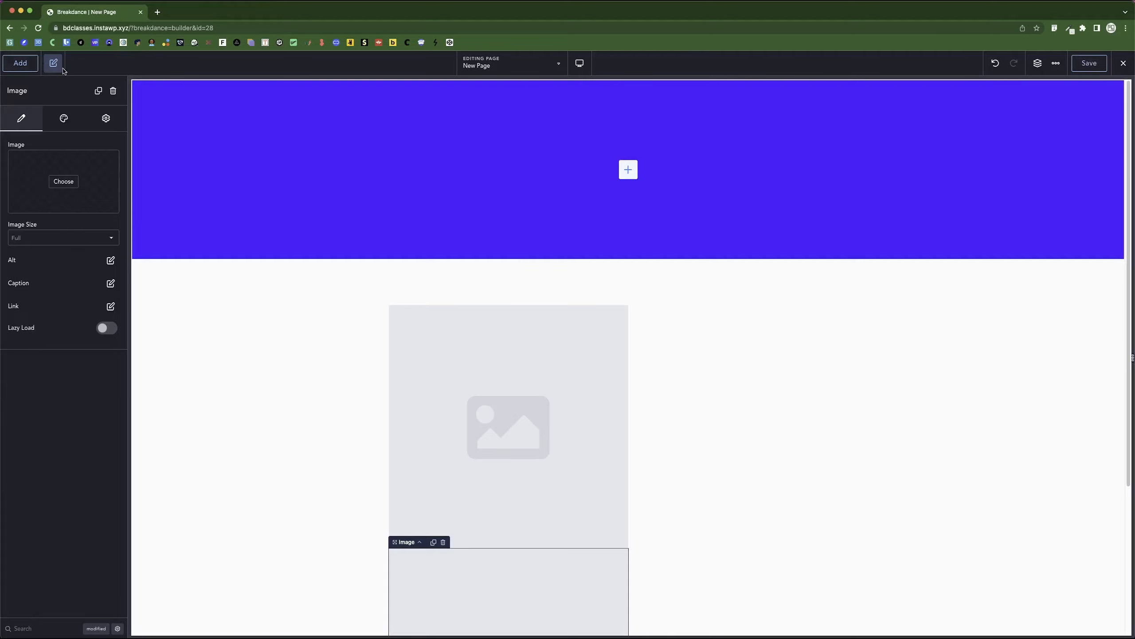
Step: Add the two-image section of New Page from the This Website source in the design library to the current page
{"action": "left_click", "coordinate": [20, 63]}
{"action": "left_click", "coordinate": [88, 110]}
{"action": "left_click", "coordinate": [429, 94]}
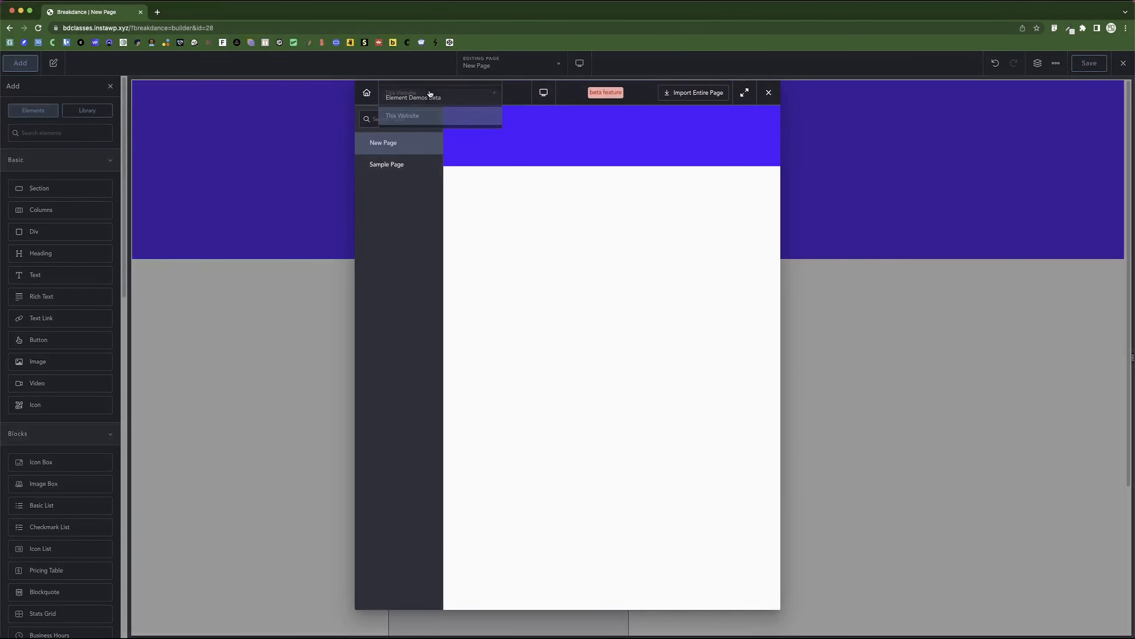
{"action": "left_click", "coordinate": [420, 117]}
{"action": "left_click", "coordinate": [394, 173]}
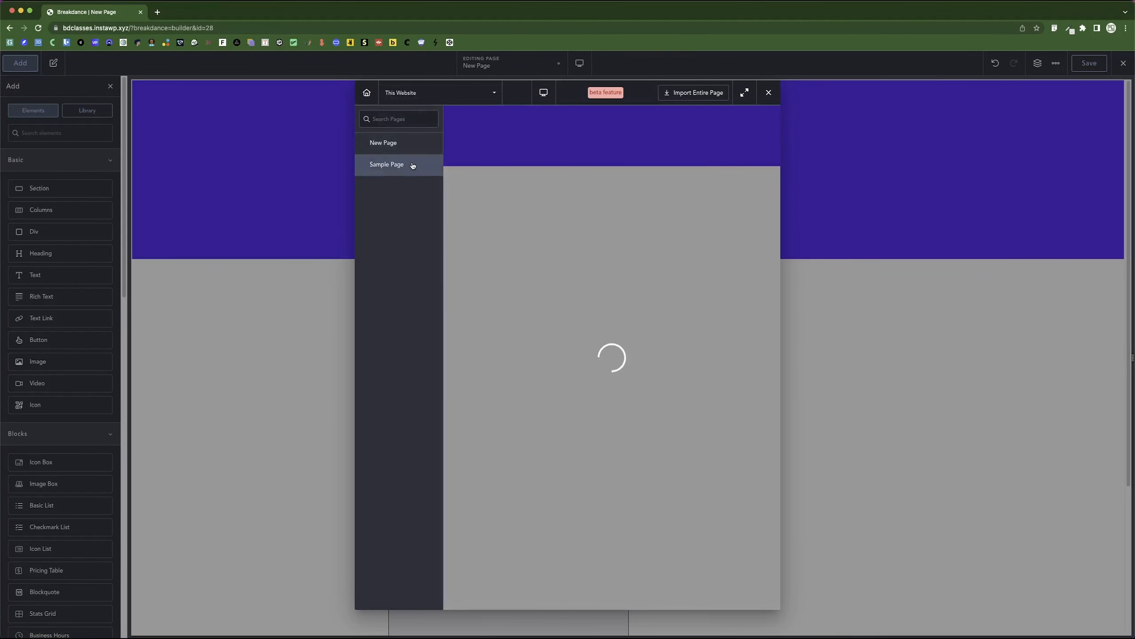
{"action": "left_click", "coordinate": [404, 148]}
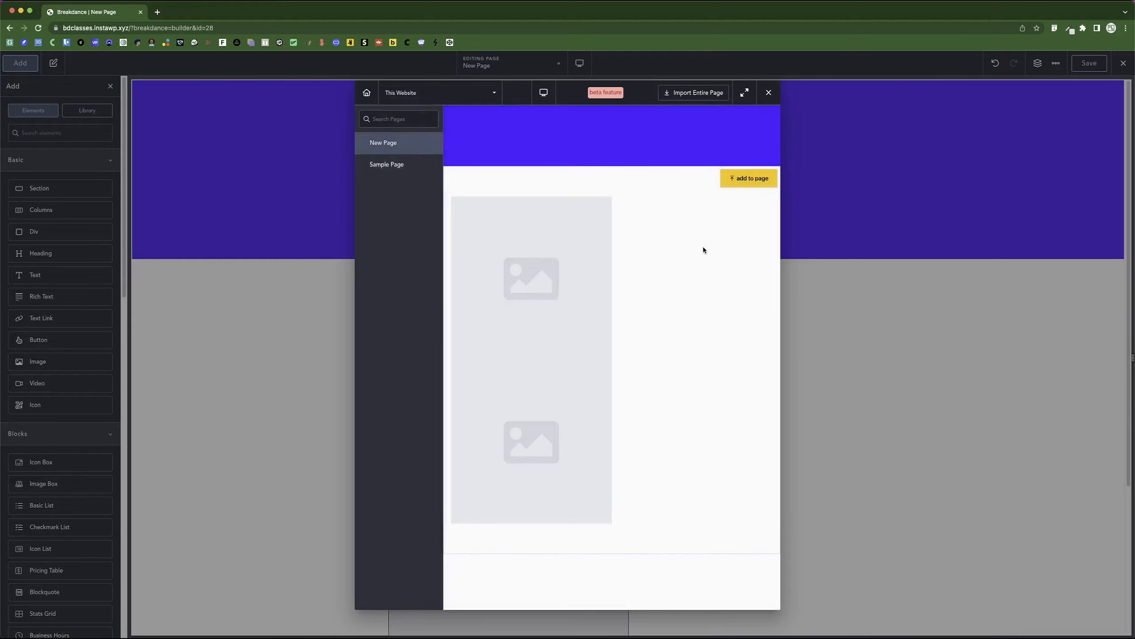
{"action": "left_click", "coordinate": [752, 179]}
{"action": "left_click", "coordinate": [676, 312]}
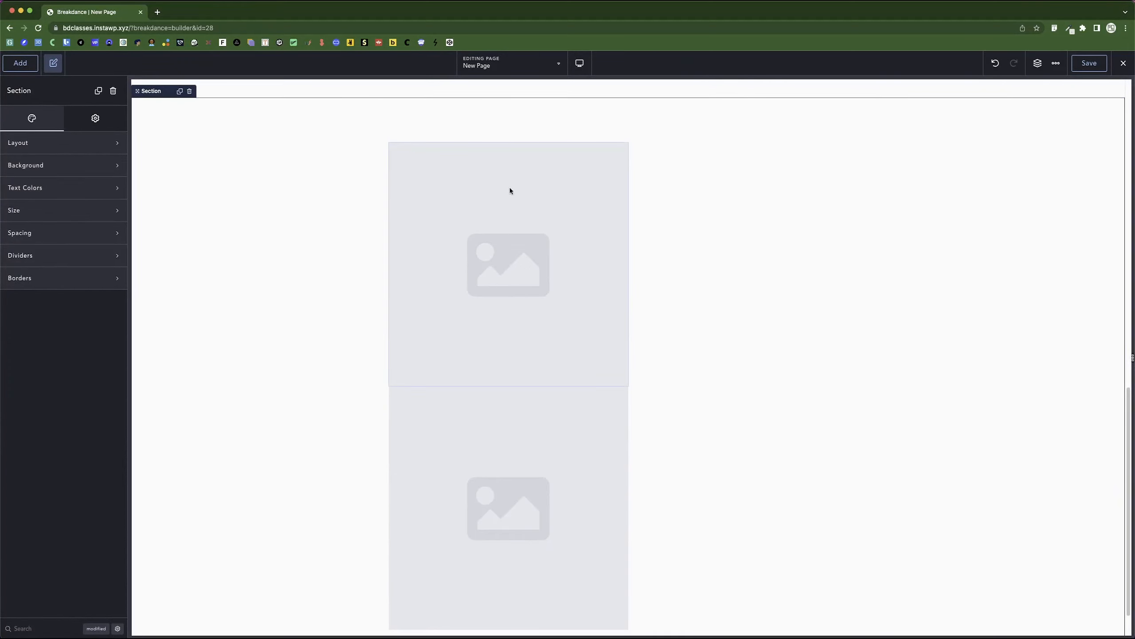
{"action": "scroll", "coordinate": [582, 289], "scroll_direction": "up", "scroll_amount": 12}
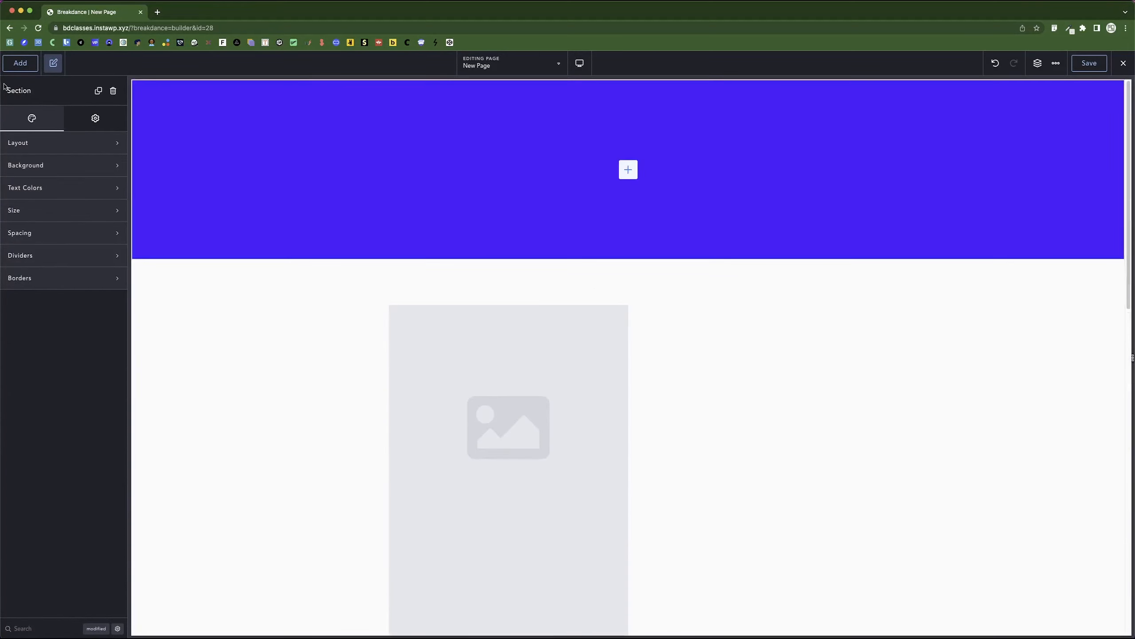
Step: Reopen the design library from the element list, switch its source to Element Demos Beta, and close the library
{"action": "left_click", "coordinate": [53, 63]}
{"action": "left_click", "coordinate": [27, 68]}
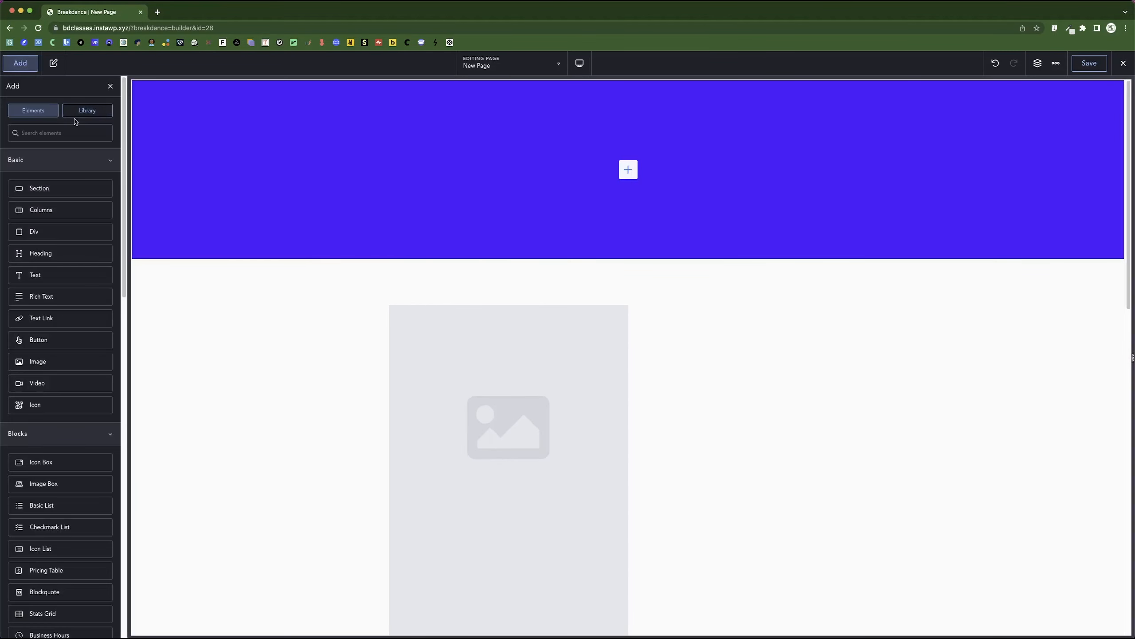
{"action": "left_click", "coordinate": [90, 111]}
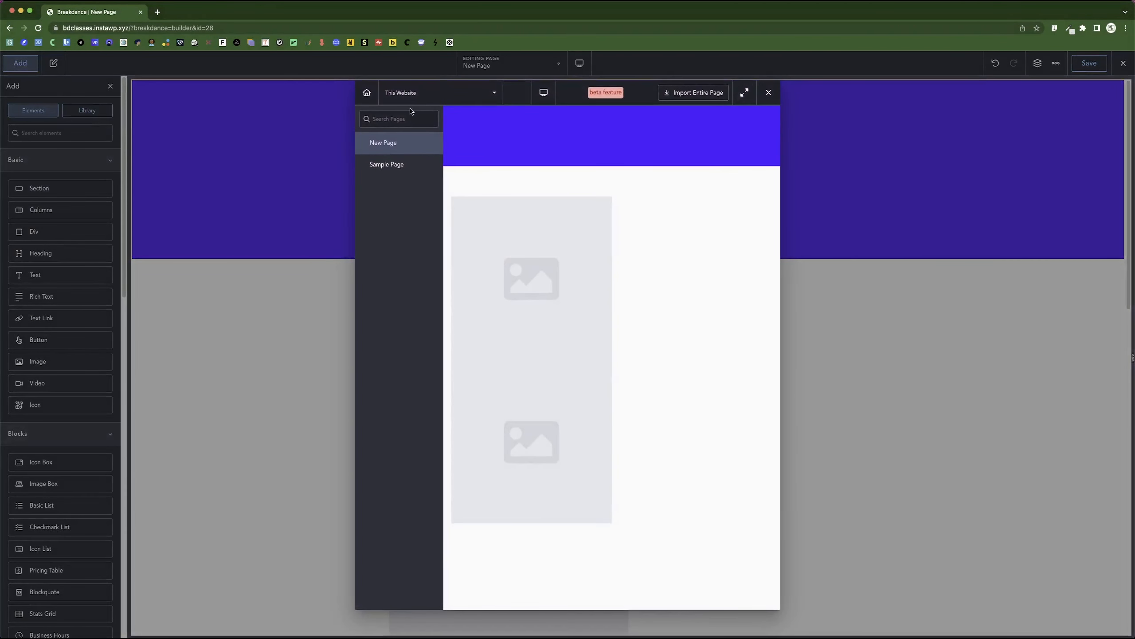
{"action": "left_click", "coordinate": [395, 94]}
{"action": "left_click", "coordinate": [427, 103]}
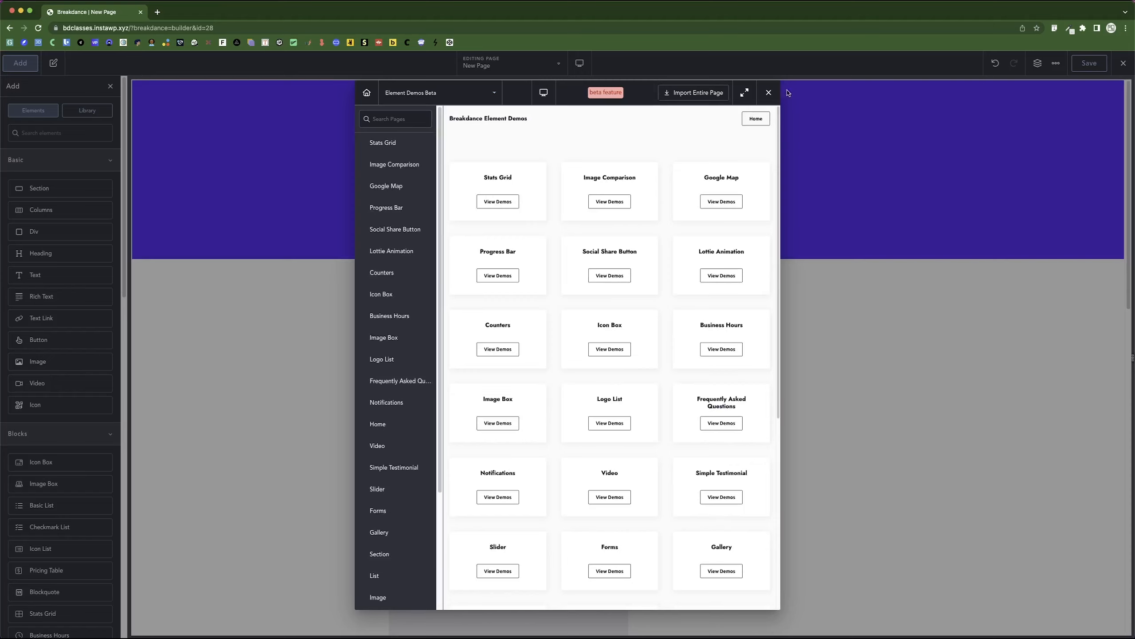
{"action": "left_click", "coordinate": [769, 92]}
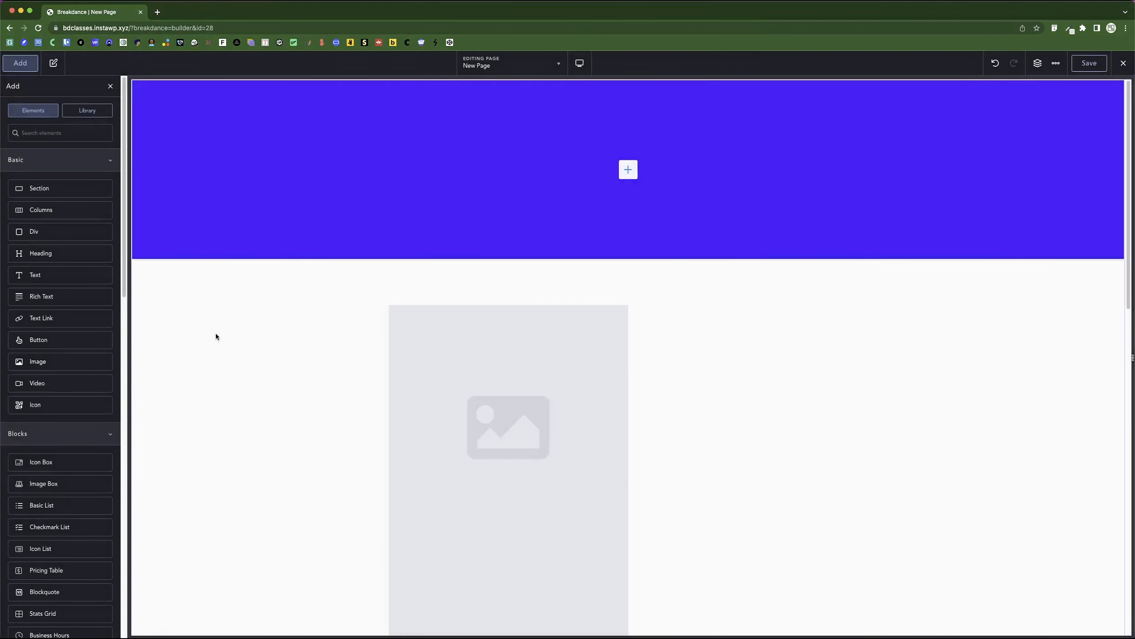
Step: Search the element list for "text" and "face", clearing each search
{"action": "left_click", "coordinate": [73, 135]}
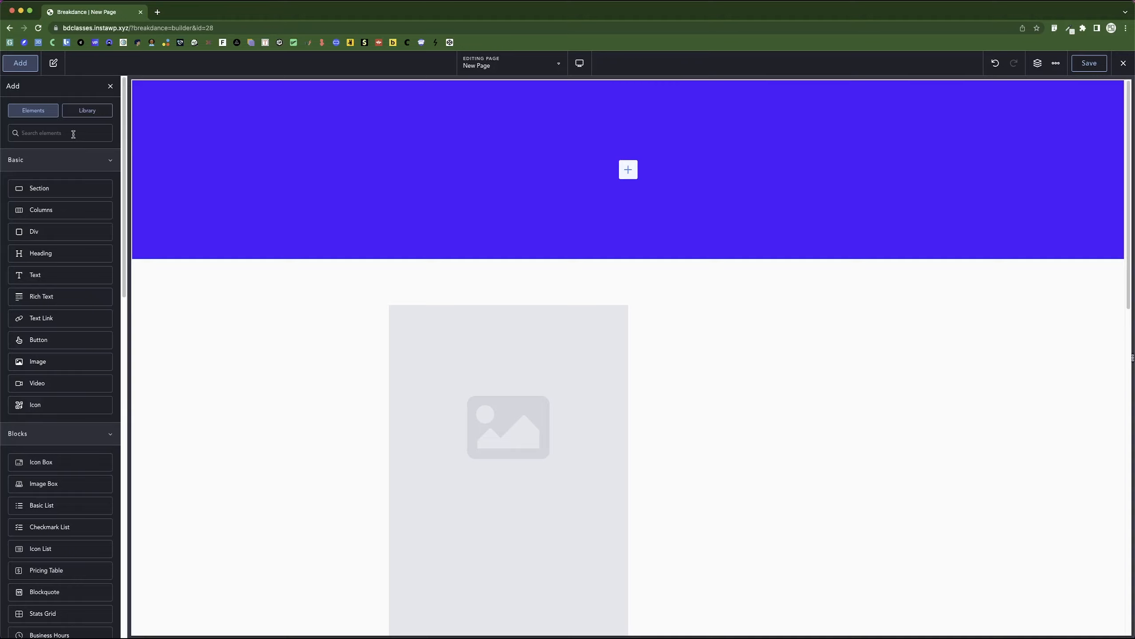
{"action": "type", "text": "text"}
{"action": "key", "text": "BackSpace"}
{"action": "key", "text": "BackSpace"}
{"action": "key", "text": "BackSpace"}
{"action": "key", "text": "BackSpace"}
{"action": "type", "text": "face"}
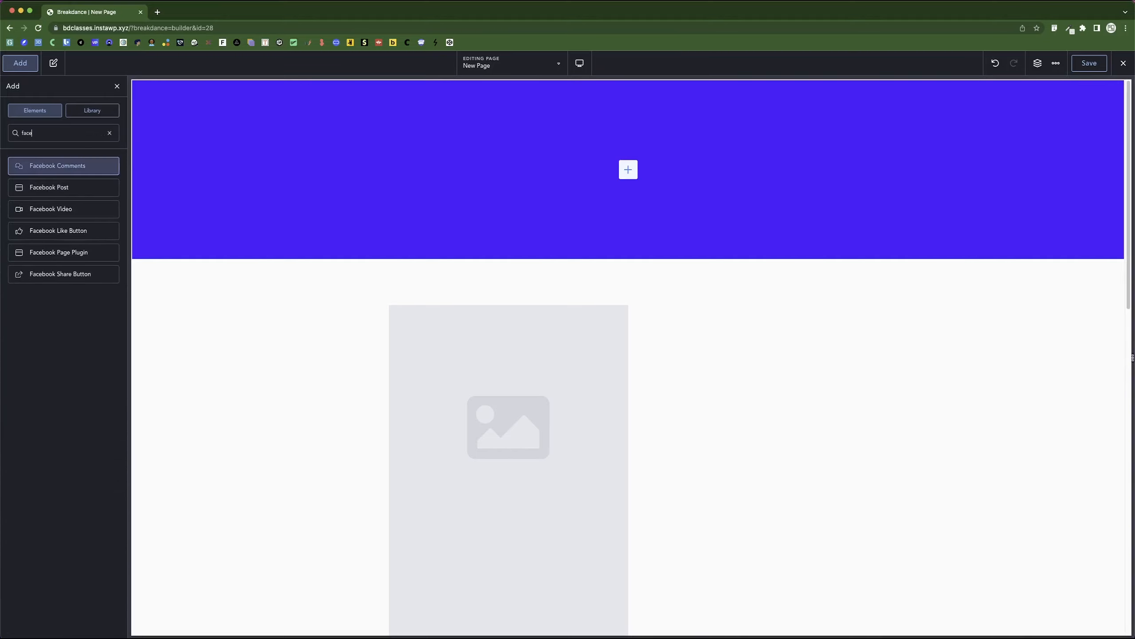
{"action": "key", "text": "BackSpace"}
{"action": "key", "text": "BackSpace"}
{"action": "key", "text": "BackSpace"}
{"action": "key", "text": "BackSpace"}
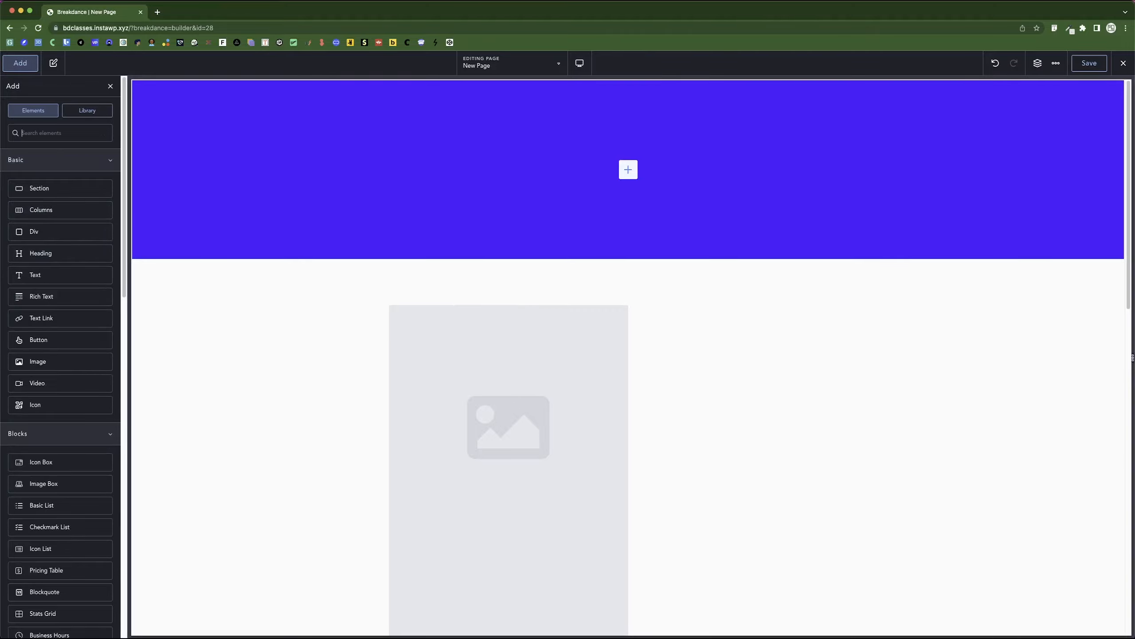
Step: Search the element list for "twitter" and clear the search
{"action": "type", "text": "twitter"}
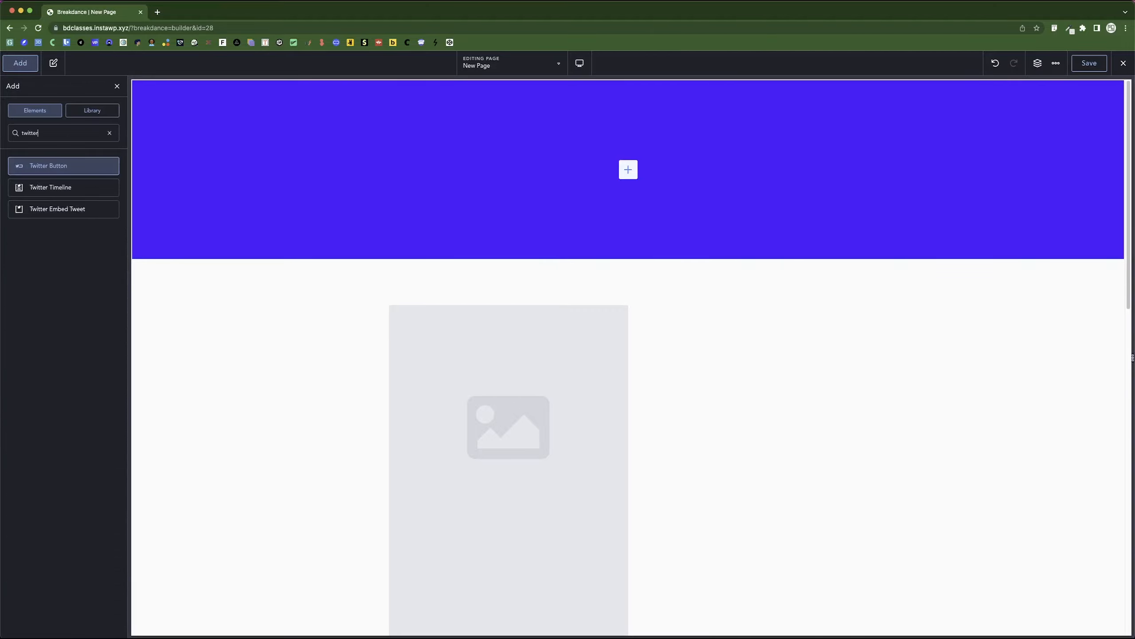
{"action": "key", "text": "super+a"}
{"action": "key", "text": "BackSpace"}
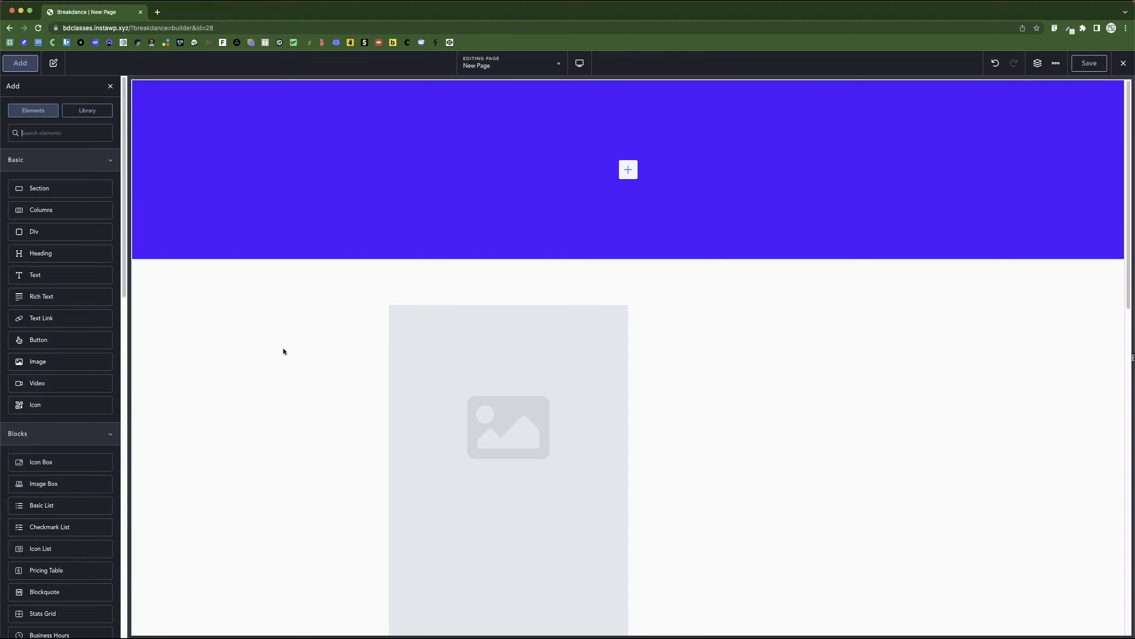
Step: Collapse the element categories, and expand and collapse Basic and Blocks to view their elements
{"action": "left_click", "coordinate": [69, 163]}
{"action": "left_click", "coordinate": [78, 186]}
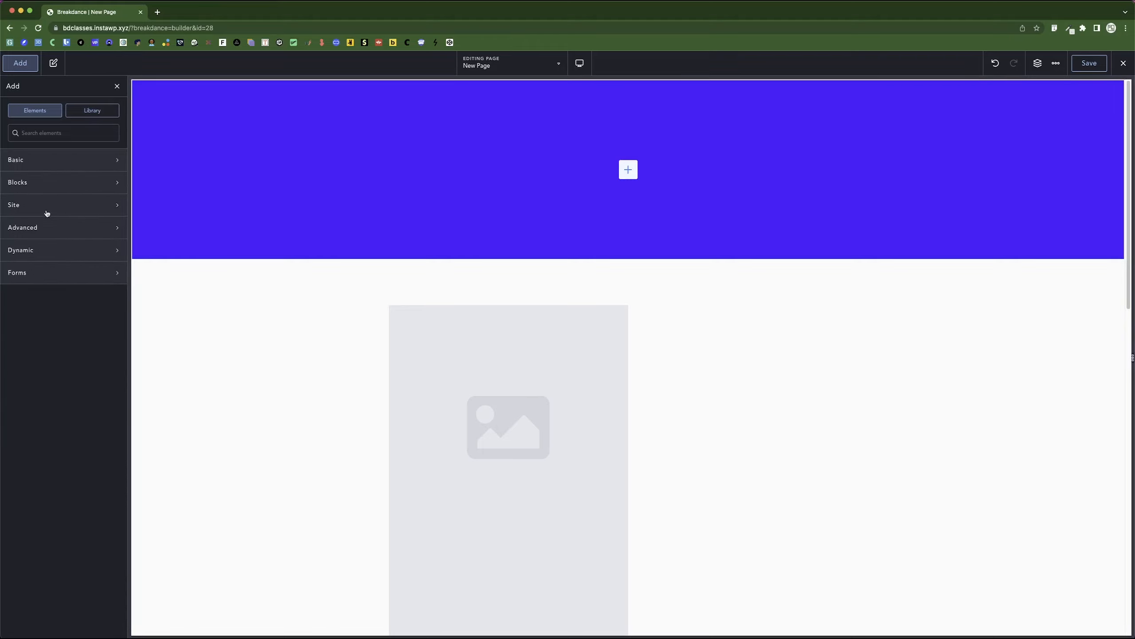
{"action": "left_click", "coordinate": [48, 161]}
{"action": "left_click", "coordinate": [65, 161]}
{"action": "left_click", "coordinate": [59, 184]}
{"action": "left_click", "coordinate": [59, 183]}
Step: View the elements in the Site, Advanced, Dynamic and Forms categories, collapsing each category again
{"action": "left_click", "coordinate": [56, 207]}
{"action": "left_click", "coordinate": [54, 207]}
{"action": "left_click", "coordinate": [46, 227]}
{"action": "left_click", "coordinate": [47, 227]}
{"action": "left_click", "coordinate": [44, 249]}
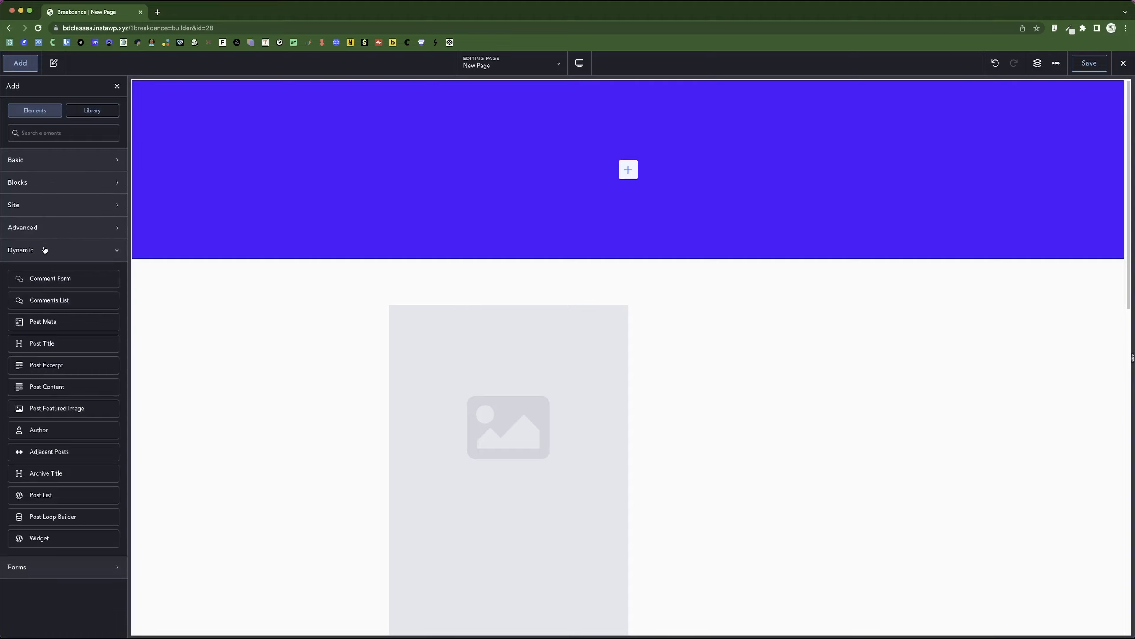
{"action": "left_click", "coordinate": [45, 249]}
{"action": "left_click", "coordinate": [45, 272]}
{"action": "left_click", "coordinate": [45, 272]}
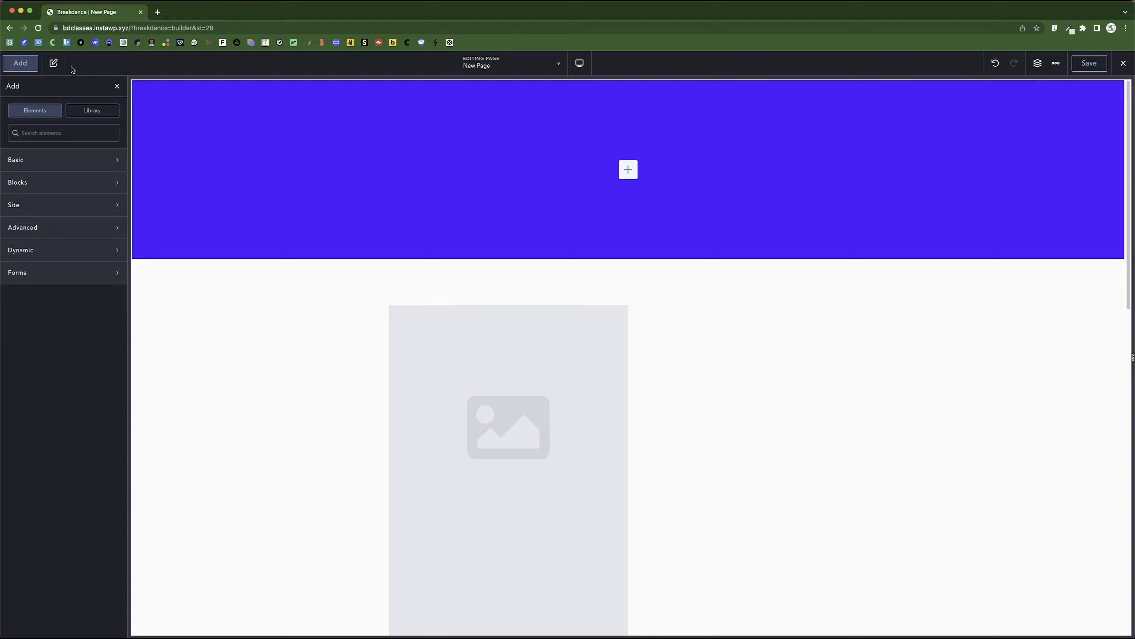
Step: Show the selected section's properties, hide them, and show them again
{"action": "left_click", "coordinate": [53, 64]}
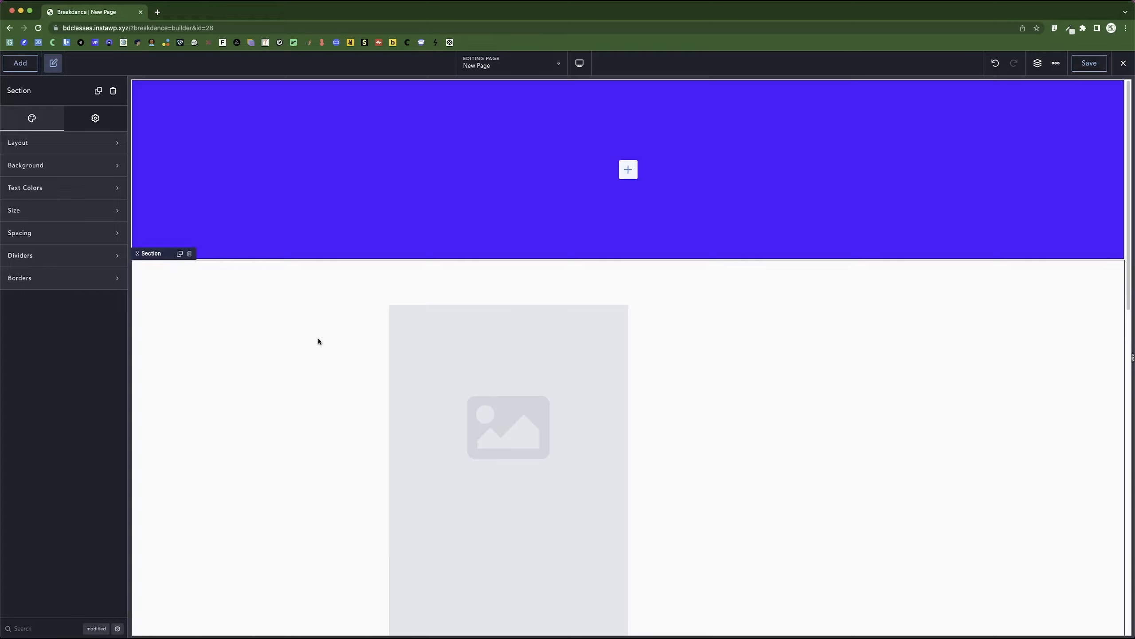
{"action": "left_click", "coordinate": [55, 64]}
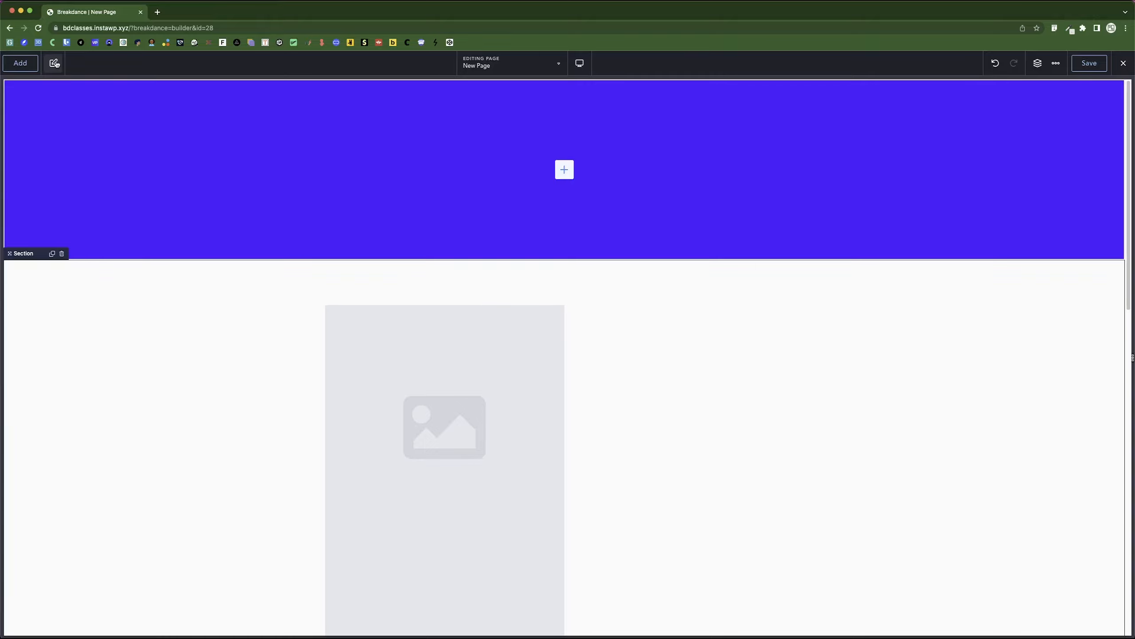
{"action": "left_click", "coordinate": [56, 64]}
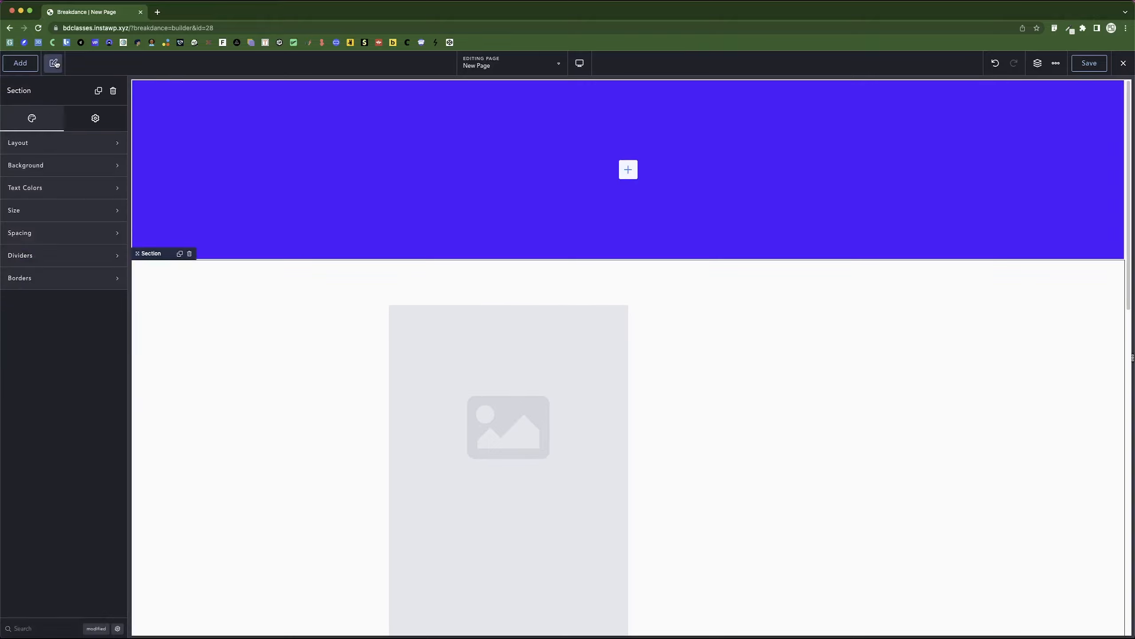
Step: Select the upper image element to view its properties, and hide the properties
{"action": "left_click", "coordinate": [524, 396]}
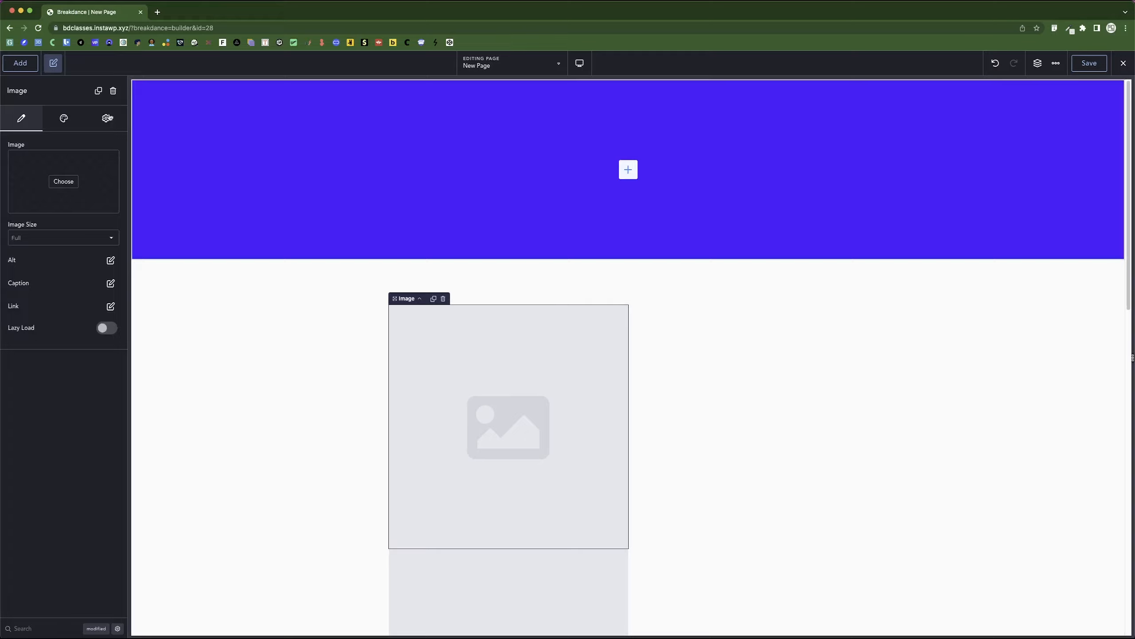
{"action": "left_click", "coordinate": [52, 67]}
{"action": "left_click", "coordinate": [52, 69]}
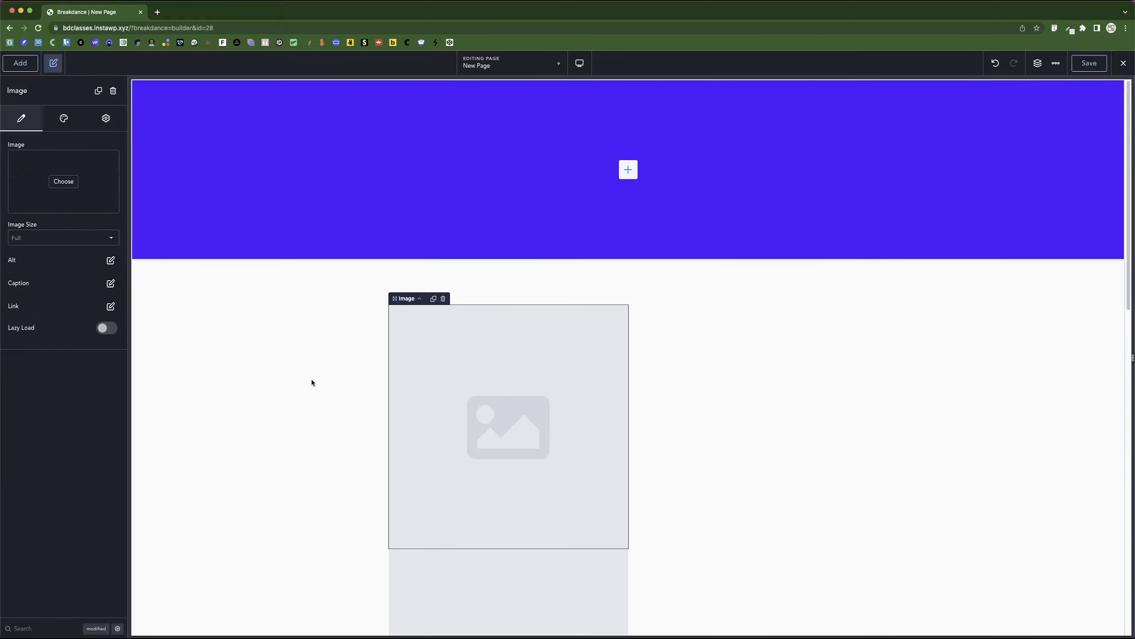
{"action": "left_click", "coordinate": [54, 64]}
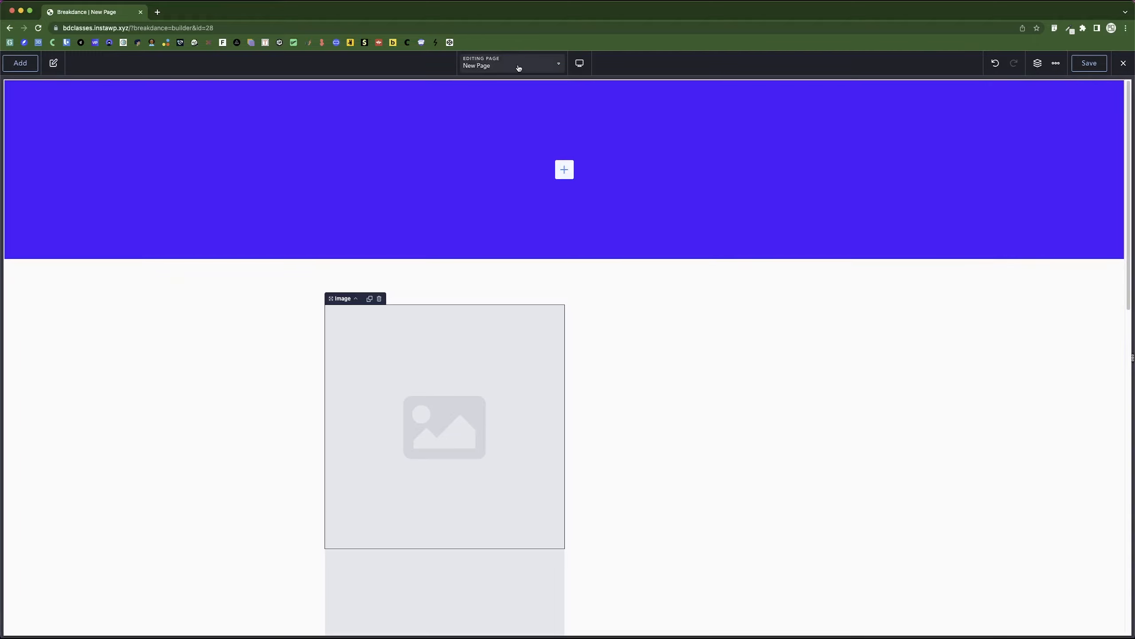
Step: Search the website's page list for "sample", clear the search, and close the list without switching pages
{"action": "left_click", "coordinate": [501, 70]}
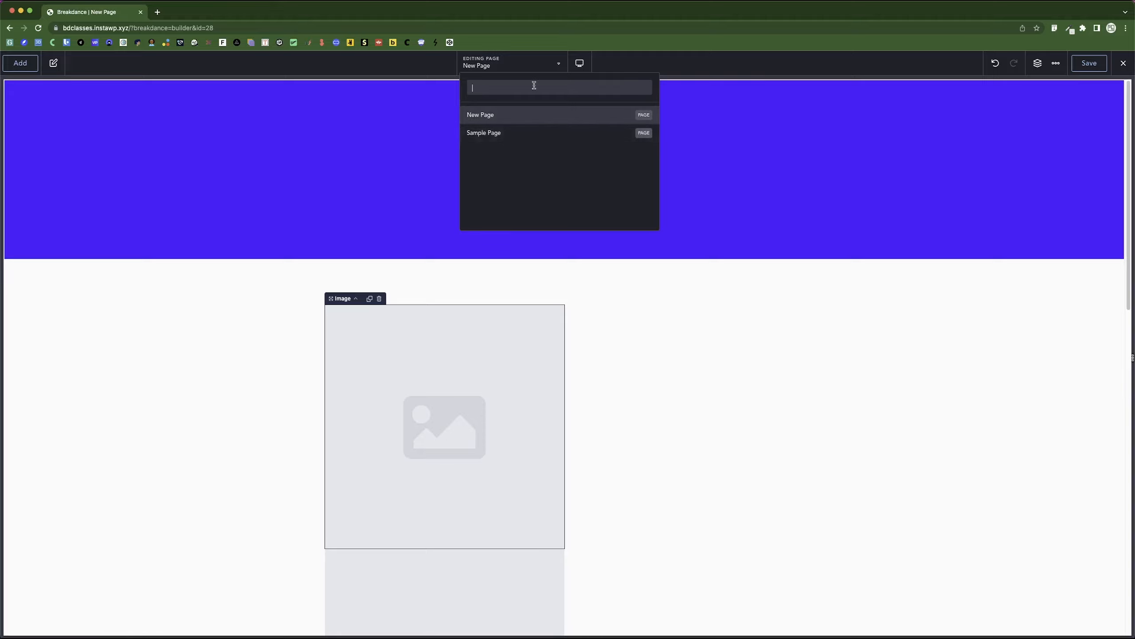
{"action": "type", "text": "sample"}
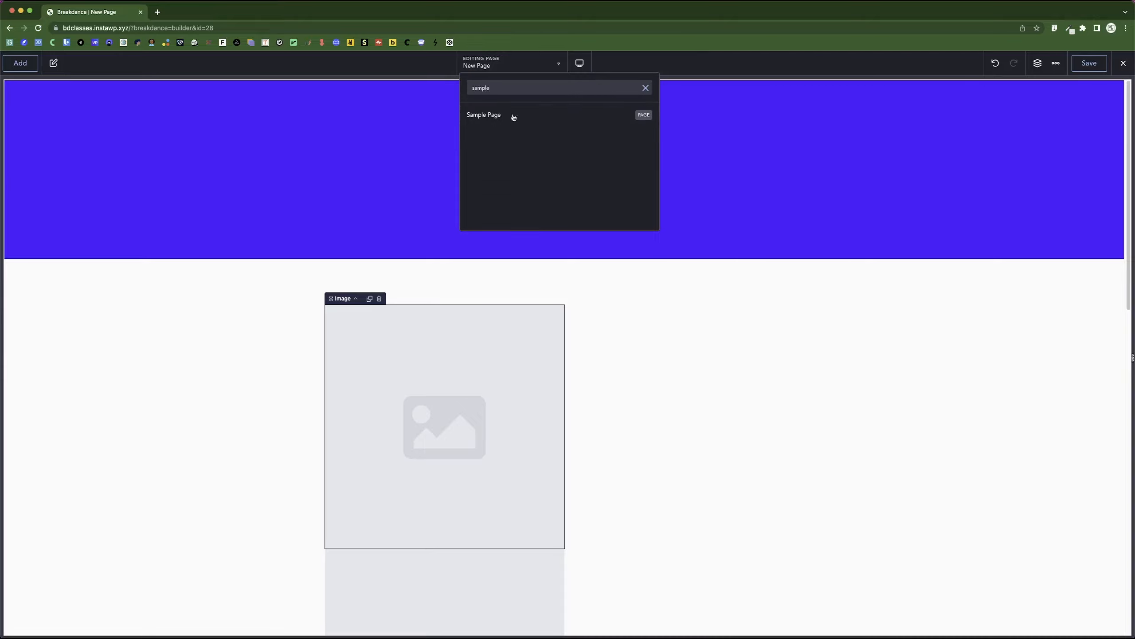
{"action": "left_click", "coordinate": [646, 89]}
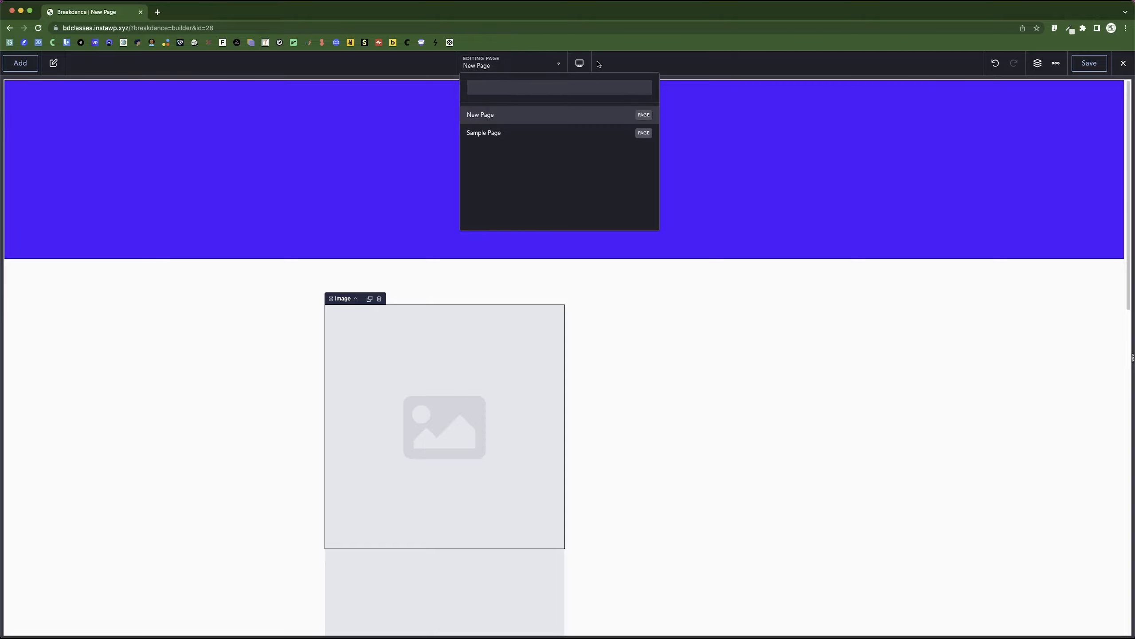
{"action": "left_click", "coordinate": [610, 65]}
Step: Preview the page at Tablet Landscape, Tablet Portrait, Phone Landscape and Phone Portrait widths, and return to Desktop
{"action": "left_click", "coordinate": [579, 64]}
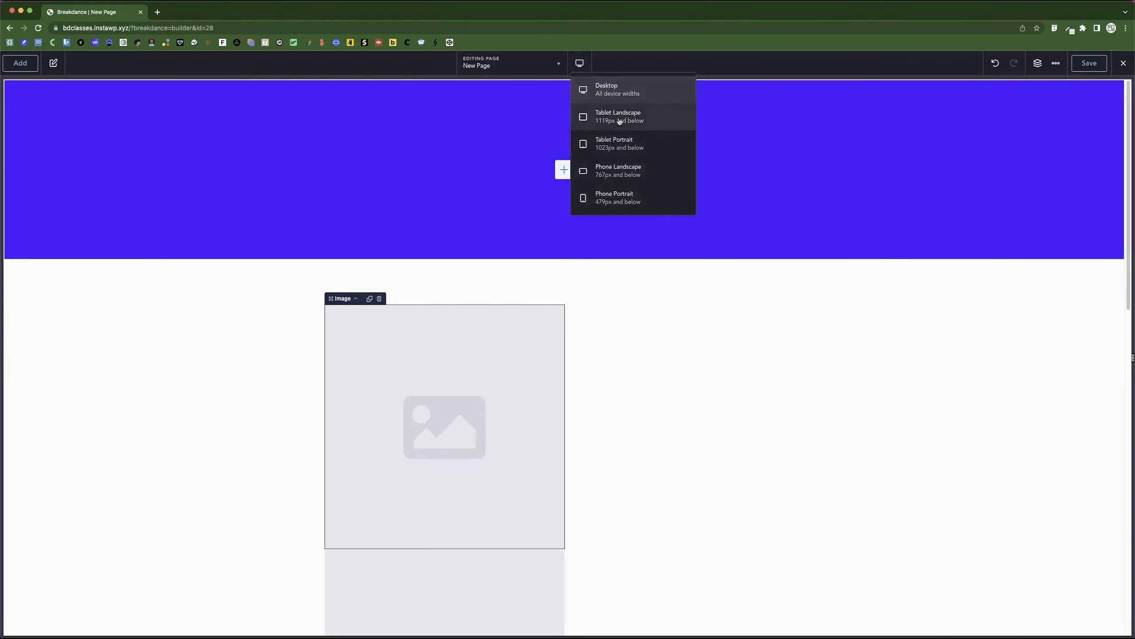
{"action": "left_click", "coordinate": [619, 122]}
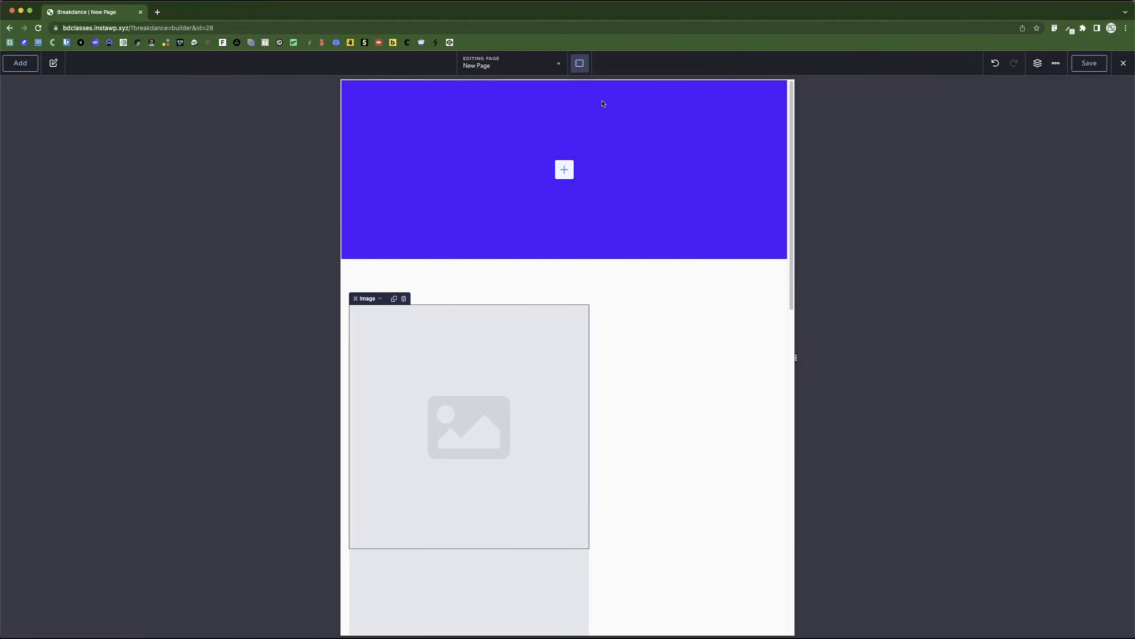
{"action": "left_click", "coordinate": [580, 63]}
{"action": "left_click", "coordinate": [628, 141]}
{"action": "left_click", "coordinate": [580, 63]}
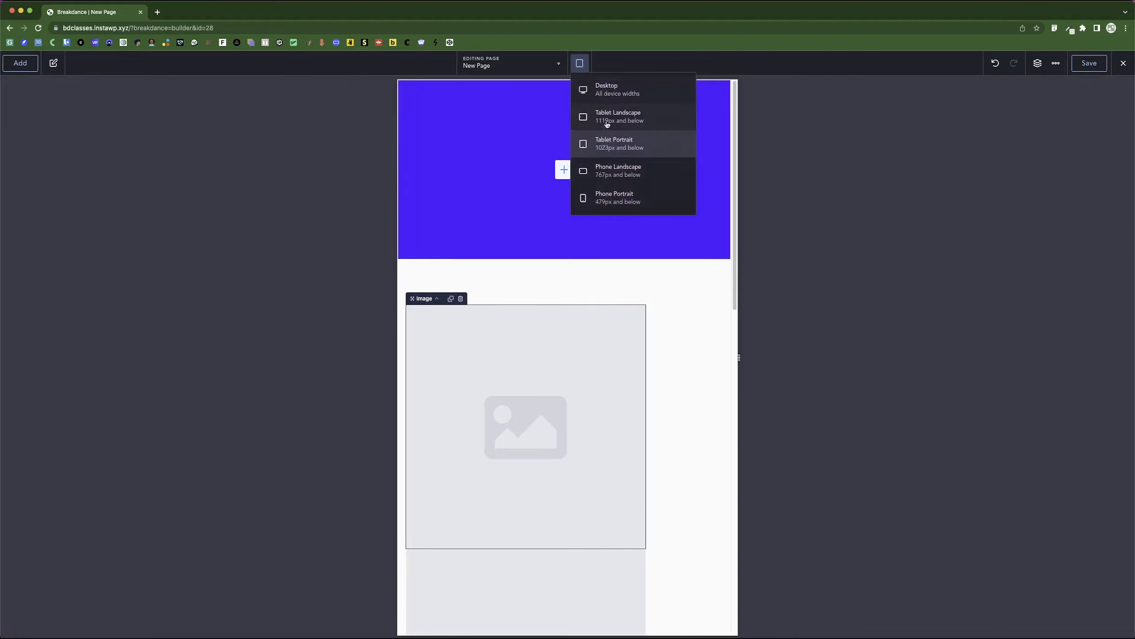
{"action": "left_click", "coordinate": [605, 162]}
{"action": "left_click", "coordinate": [580, 63]}
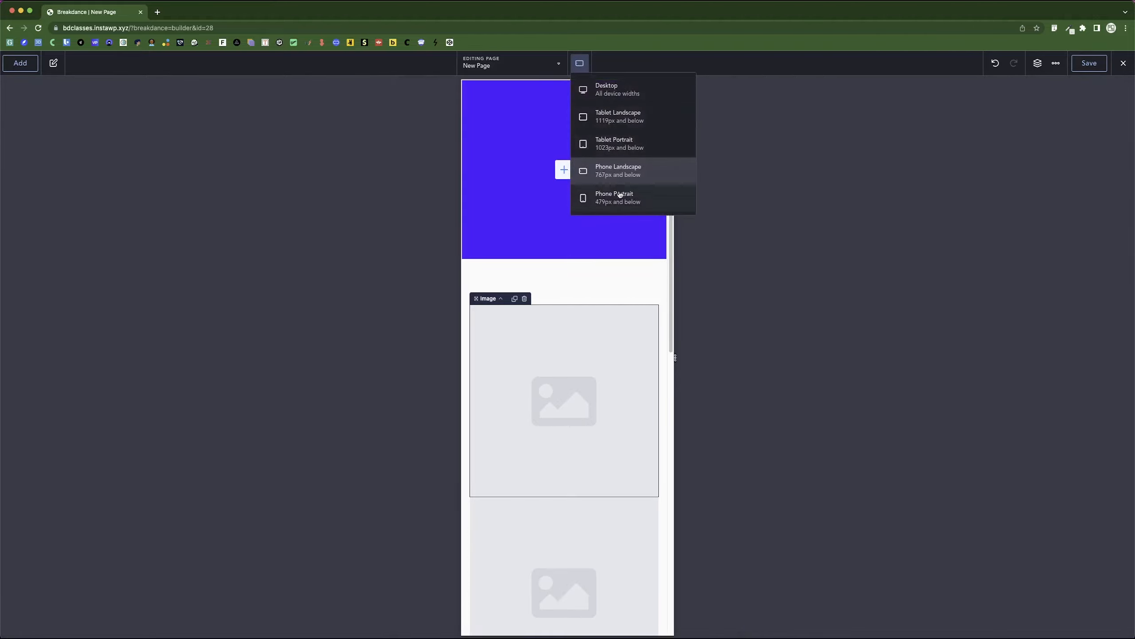
{"action": "left_click", "coordinate": [608, 184]}
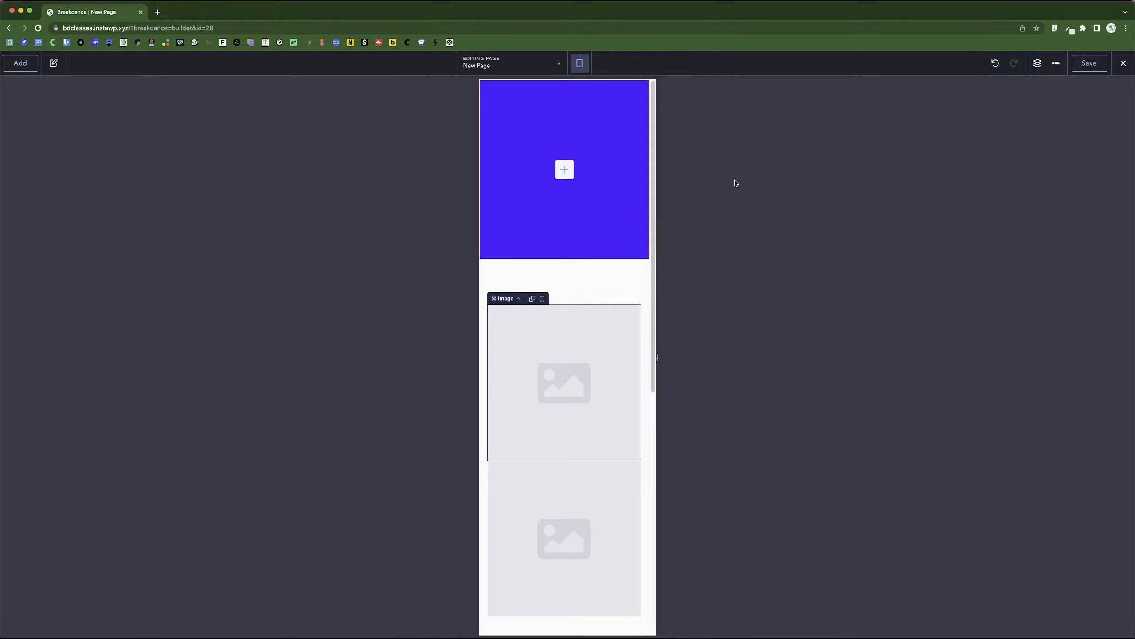
{"action": "left_click", "coordinate": [580, 63]}
{"action": "left_click", "coordinate": [590, 90]}
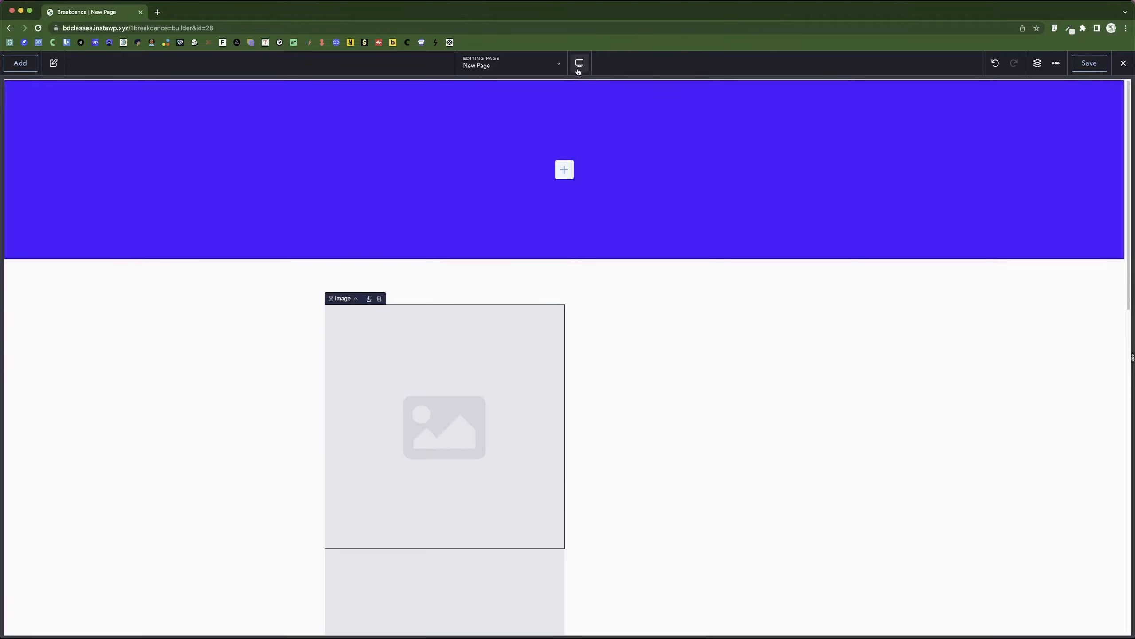
{"action": "left_click", "coordinate": [579, 69]}
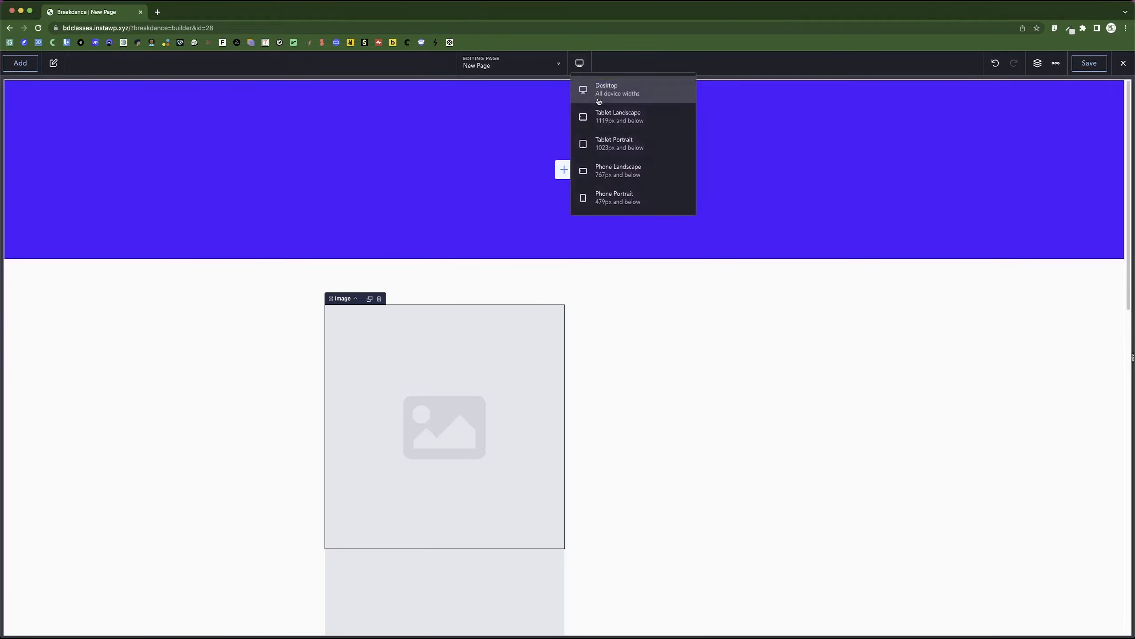
{"action": "left_click", "coordinate": [734, 70]}
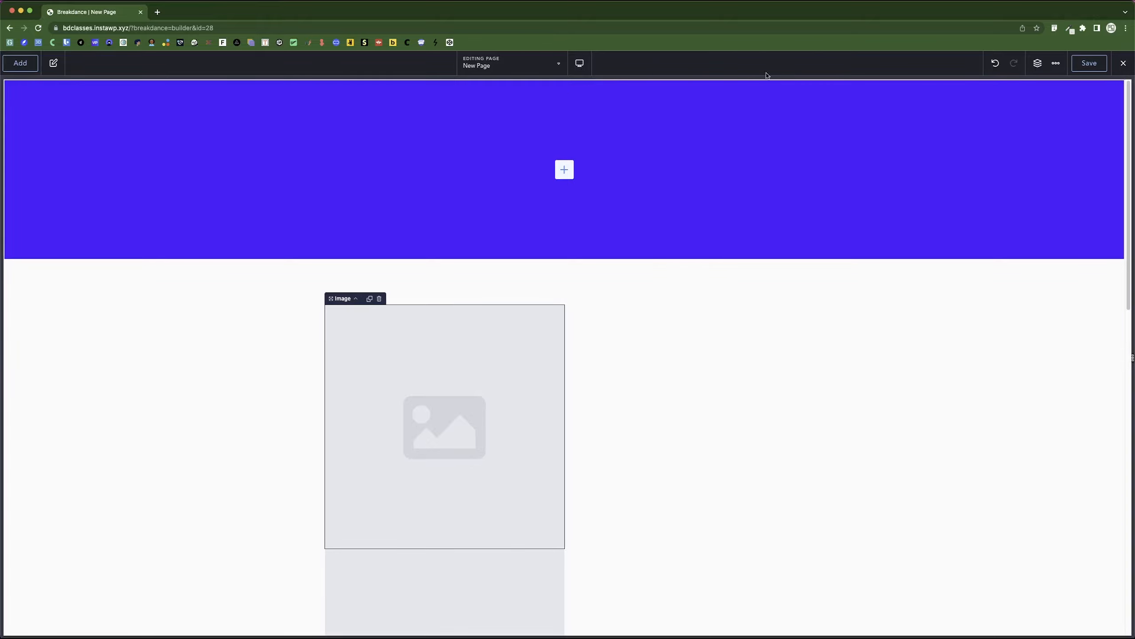
Step: Undo the addition of the two-image section imported from the design library and check the remaining page
{"action": "left_click", "coordinate": [994, 65]}
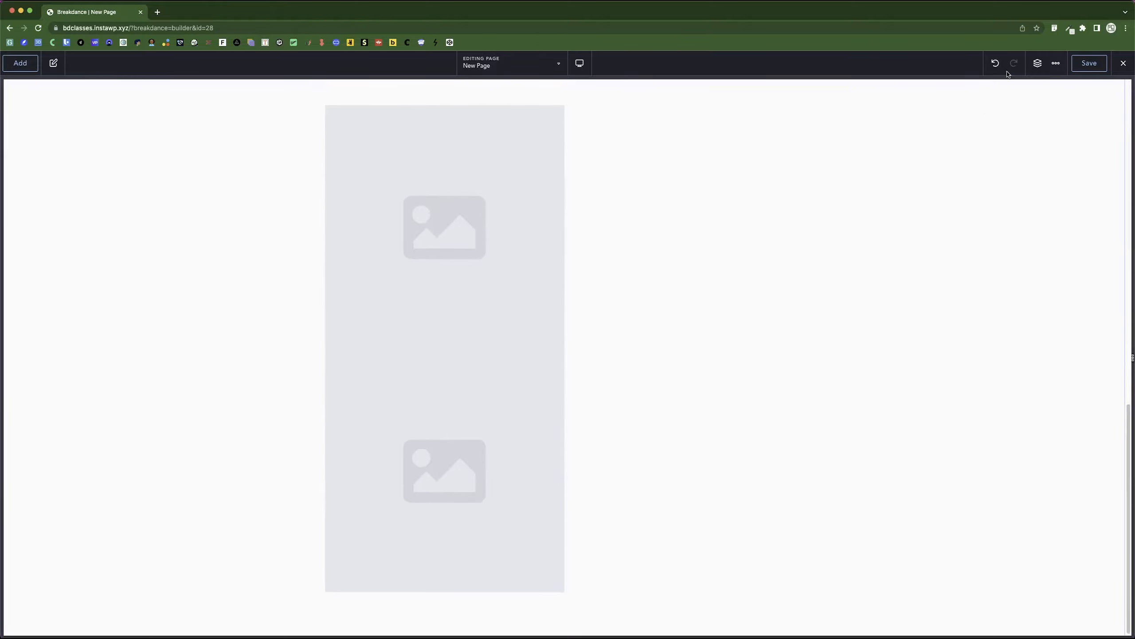
{"action": "left_click", "coordinate": [995, 63]}
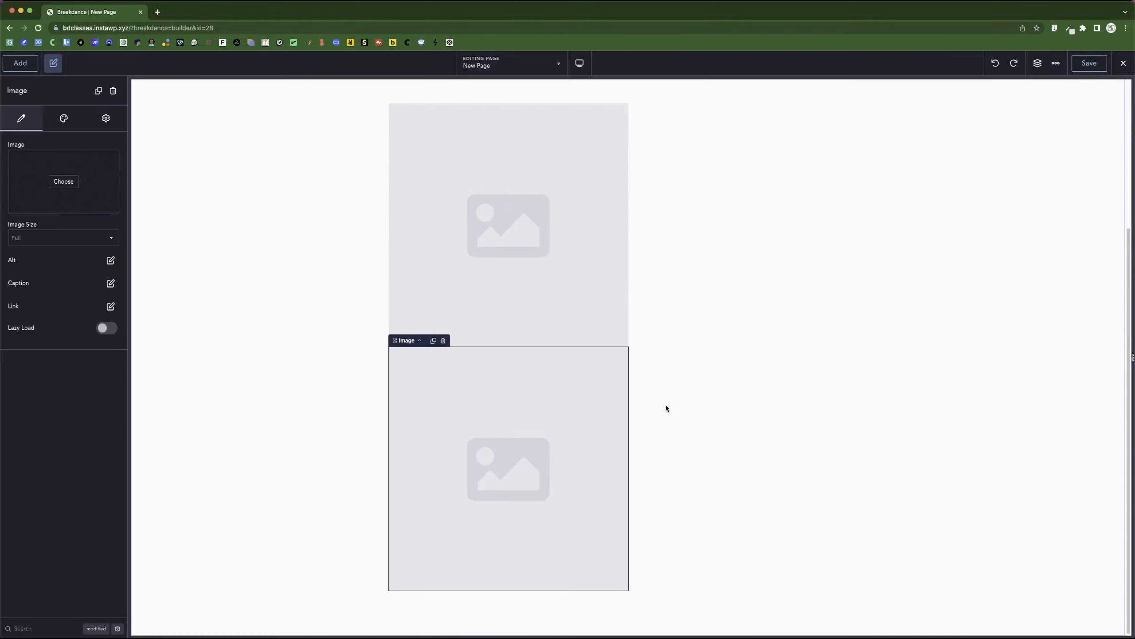
{"action": "scroll", "coordinate": [667, 406], "scroll_direction": "up", "scroll_amount": 5}
{"action": "scroll", "coordinate": [788, 313], "scroll_direction": "down", "scroll_amount": 3}
{"action": "scroll", "coordinate": [789, 323], "scroll_direction": "down", "scroll_amount": 2}
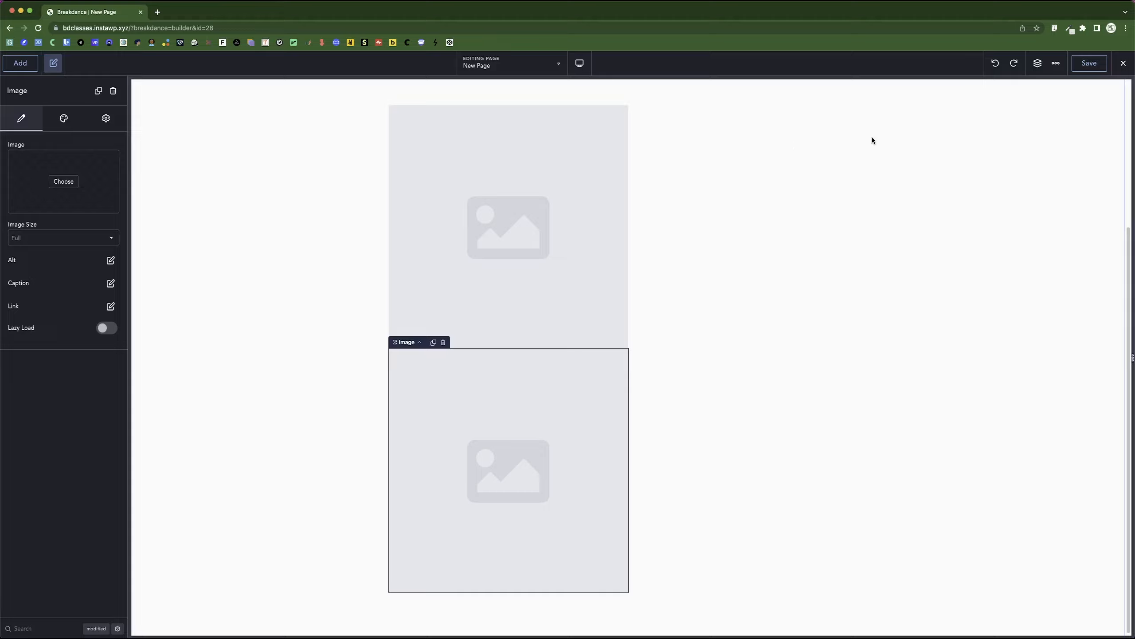
Step: Undo the earlier edits back through the two images, the second section and the first section's blue background
{"action": "left_click", "coordinate": [995, 63]}
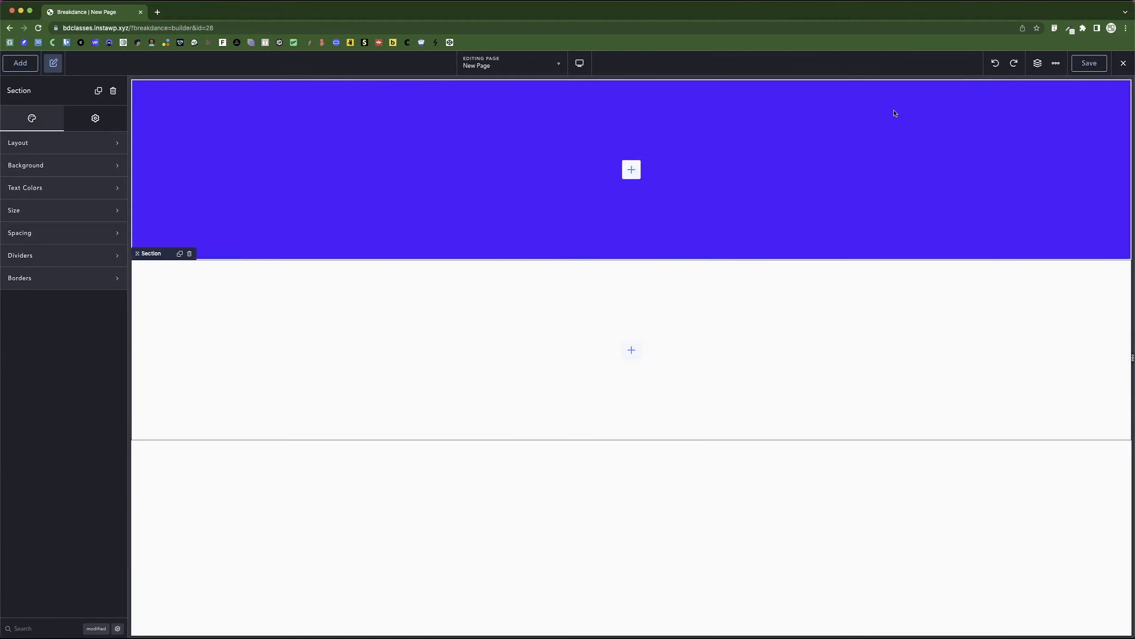
{"action": "left_click", "coordinate": [995, 63]}
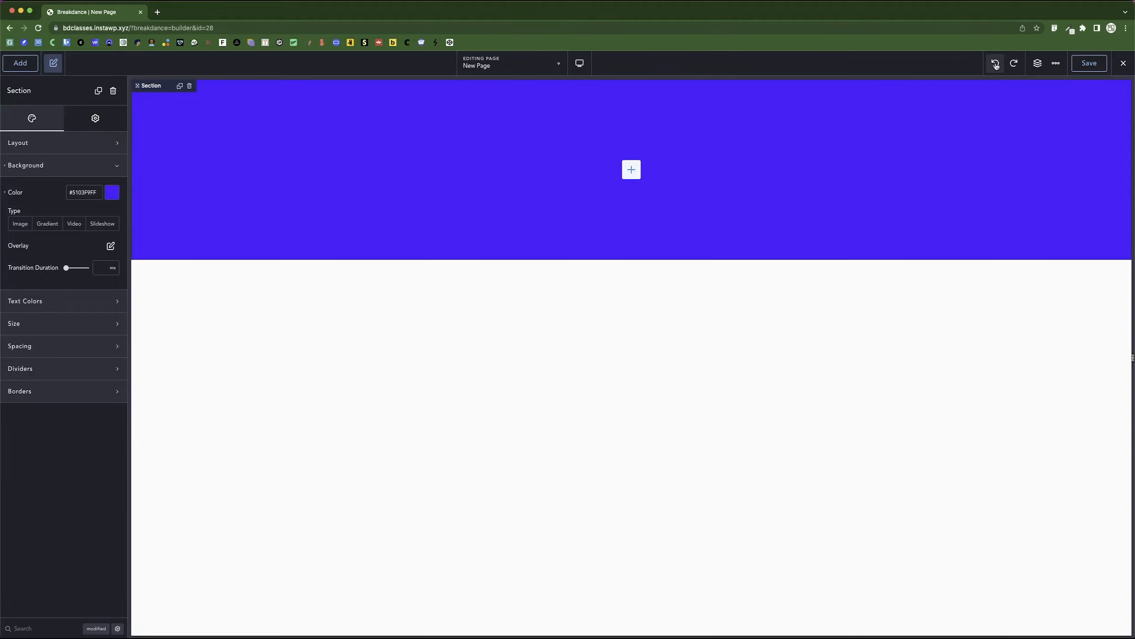
{"action": "left_click", "coordinate": [996, 64]}
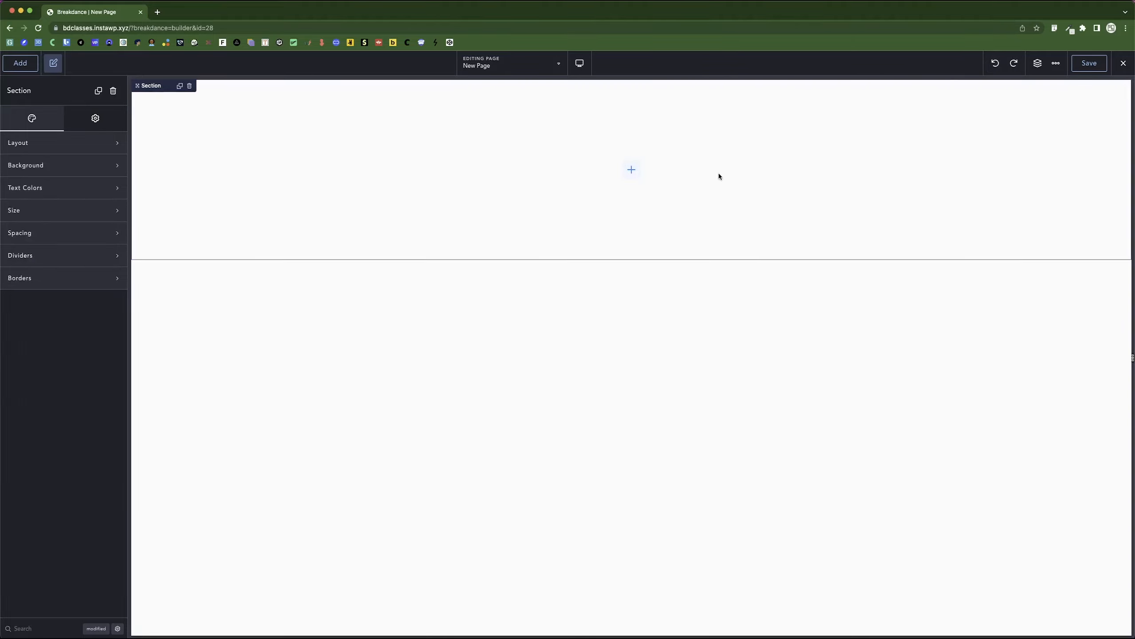
Step: Undo and redo the addition of the first section twice, leaving the empty section on the page
{"action": "left_click", "coordinate": [995, 63]}
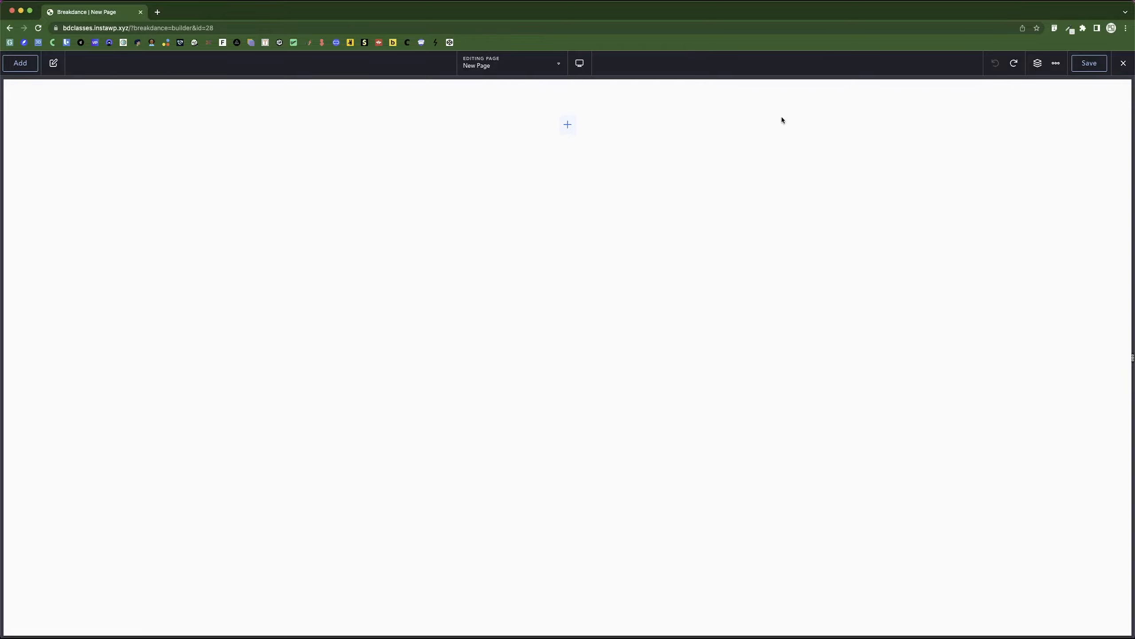
{"action": "left_click", "coordinate": [1015, 67]}
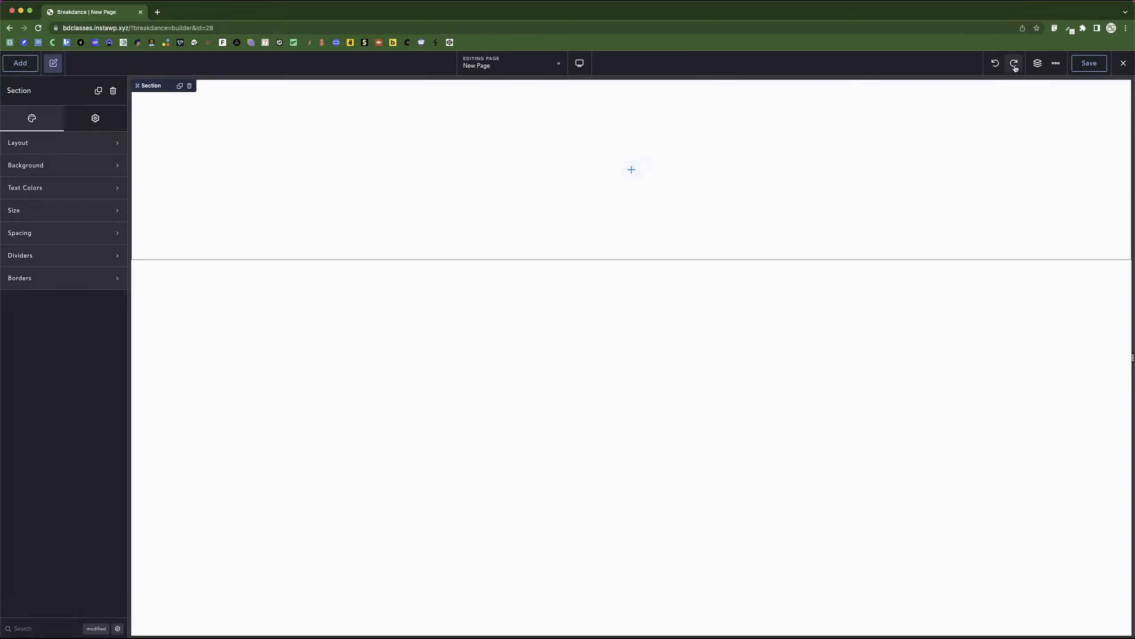
{"action": "left_click", "coordinate": [1015, 67]}
{"action": "left_click", "coordinate": [997, 65]}
{"action": "left_click", "coordinate": [997, 64]}
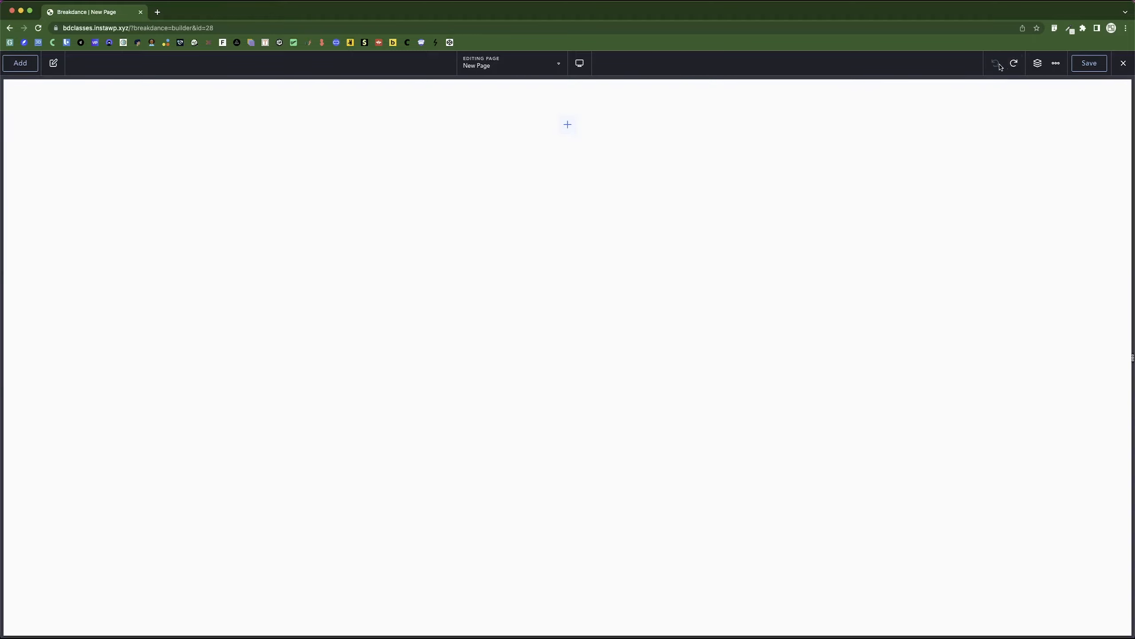
{"action": "left_click", "coordinate": [1014, 64]}
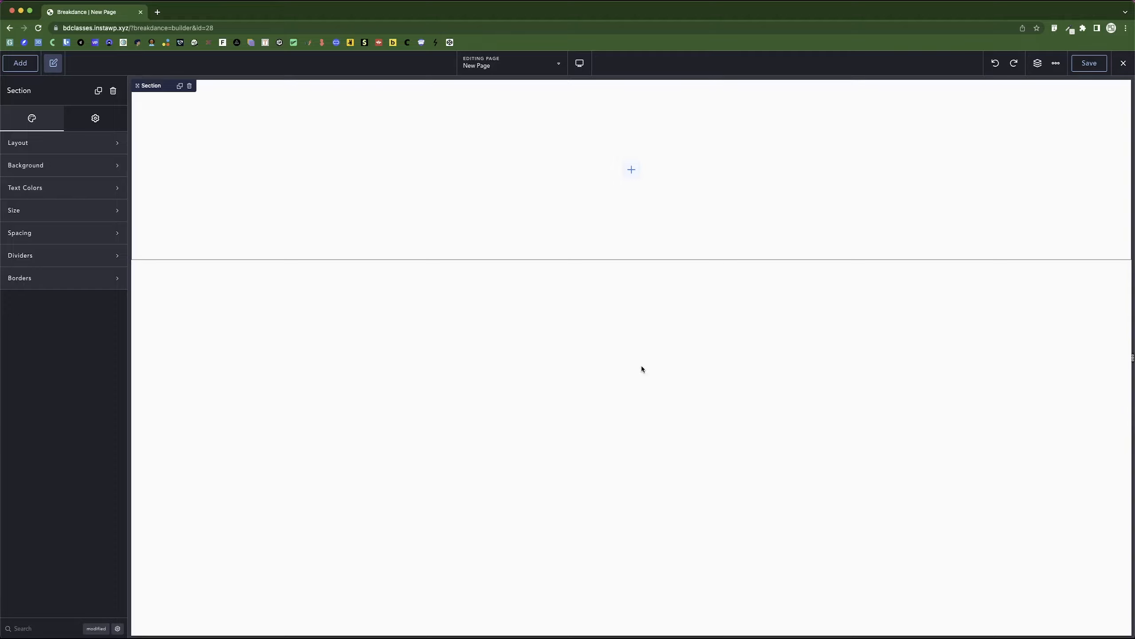
Step: Show the page structure and add a basic Image element to the empty section
{"action": "left_click", "coordinate": [1038, 63]}
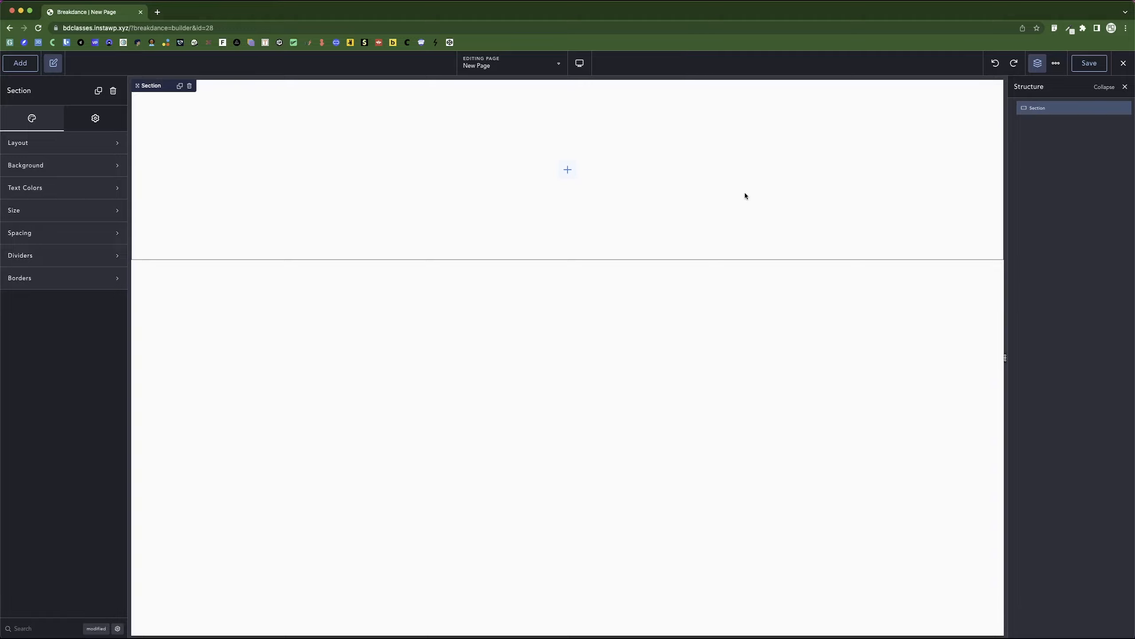
{"action": "left_click", "coordinate": [24, 65]}
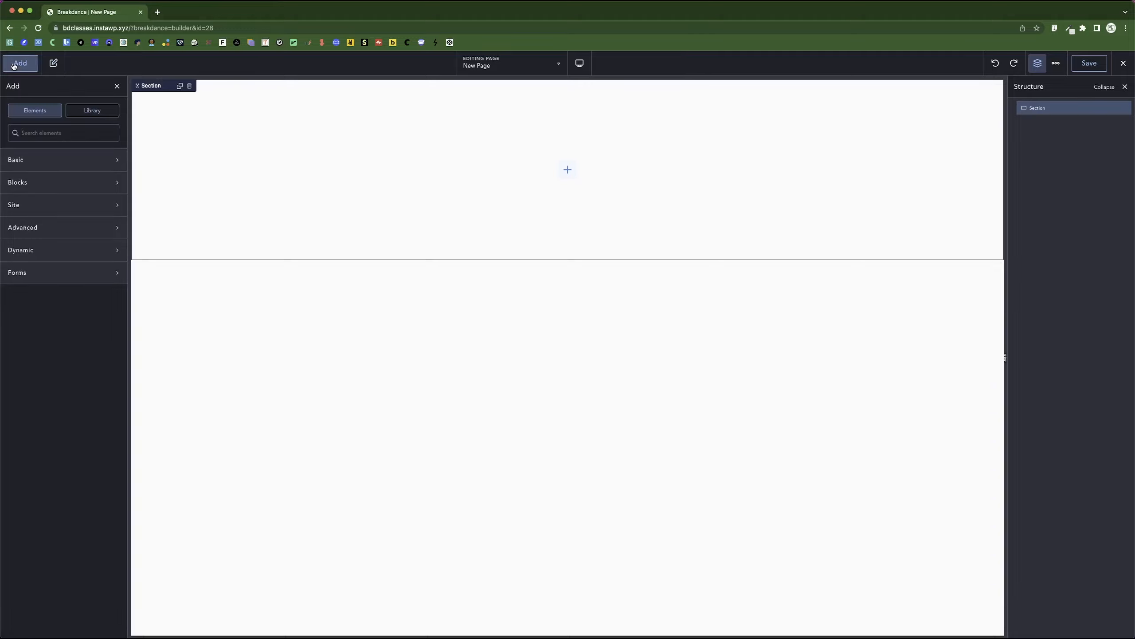
{"action": "left_click", "coordinate": [27, 66]}
{"action": "left_click", "coordinate": [20, 64]}
{"action": "left_click", "coordinate": [71, 169]}
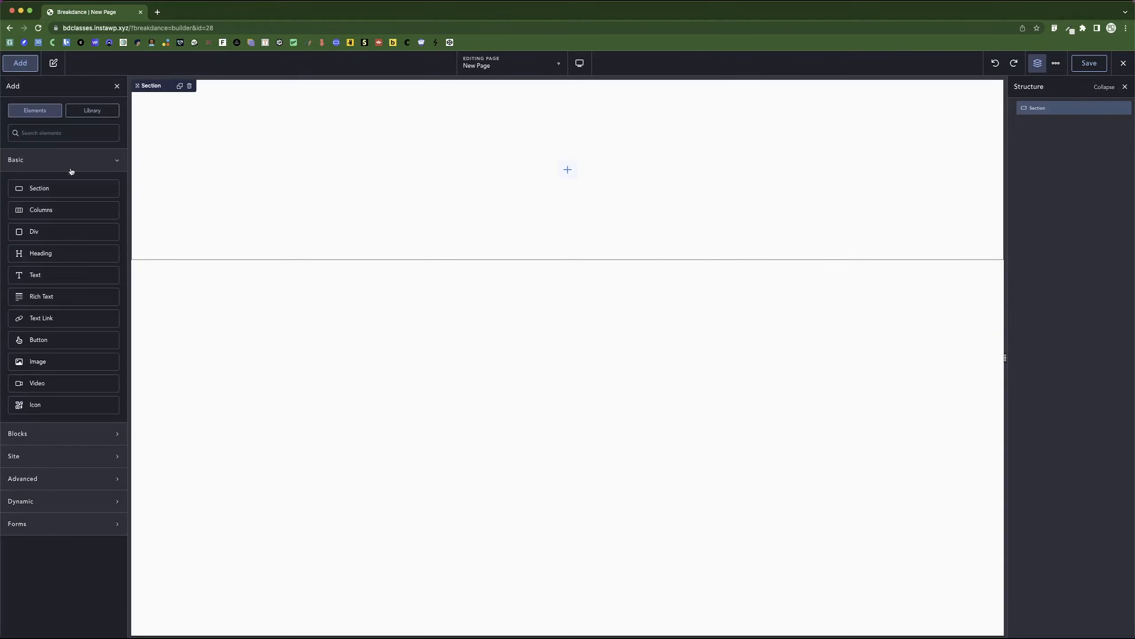
{"action": "left_click", "coordinate": [61, 362]}
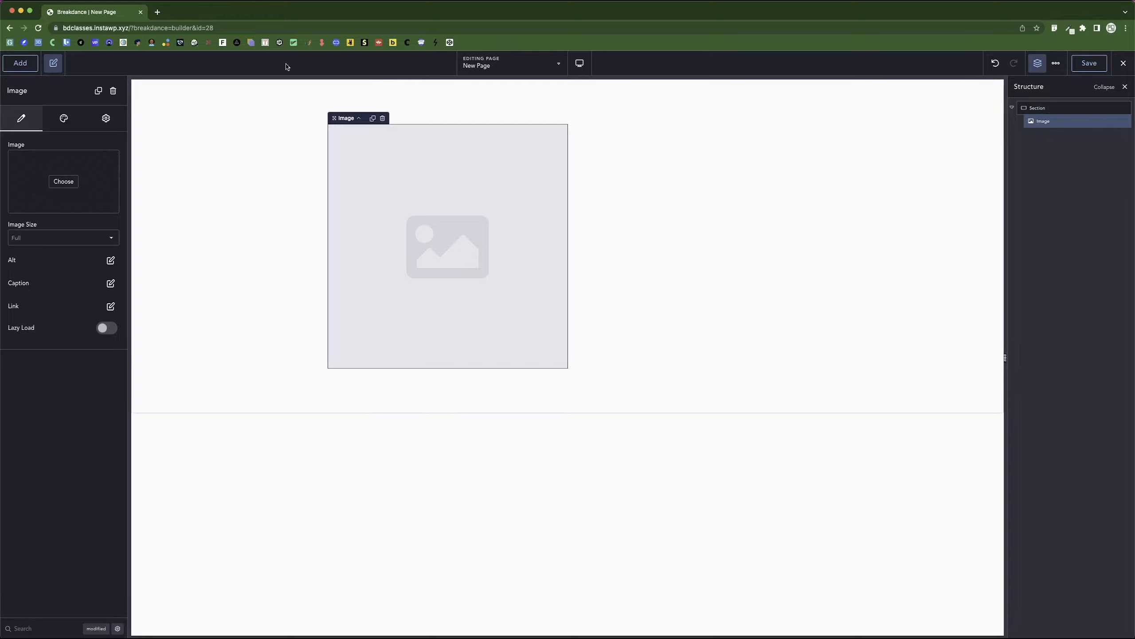
Step: Add a Div to the section, move it above the image in the structure, and nest the image inside it
{"action": "left_click", "coordinate": [20, 63]}
{"action": "left_click", "coordinate": [62, 234]}
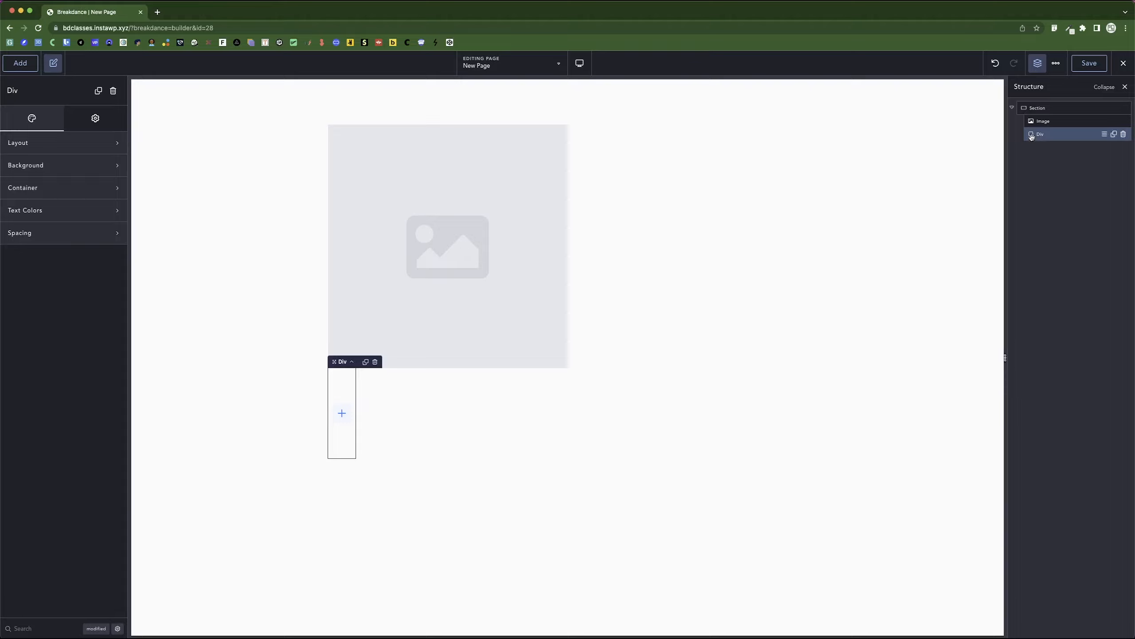
{"action": "left_click_drag", "start_coordinate": [1032, 136], "coordinate": [1034, 116]}
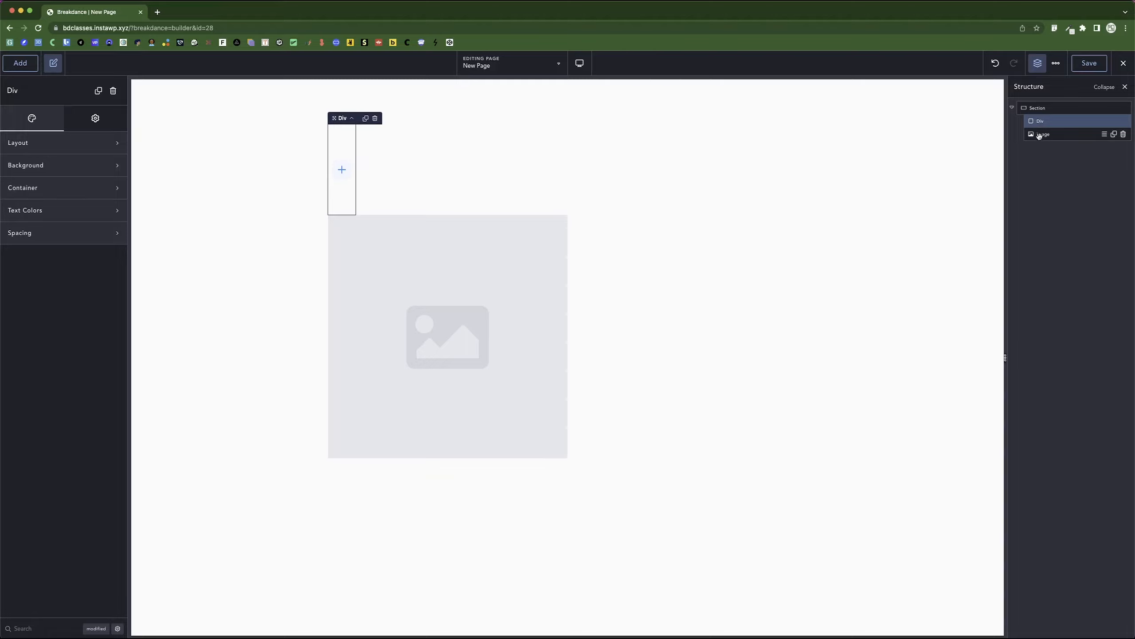
{"action": "left_click", "coordinate": [1040, 136]}
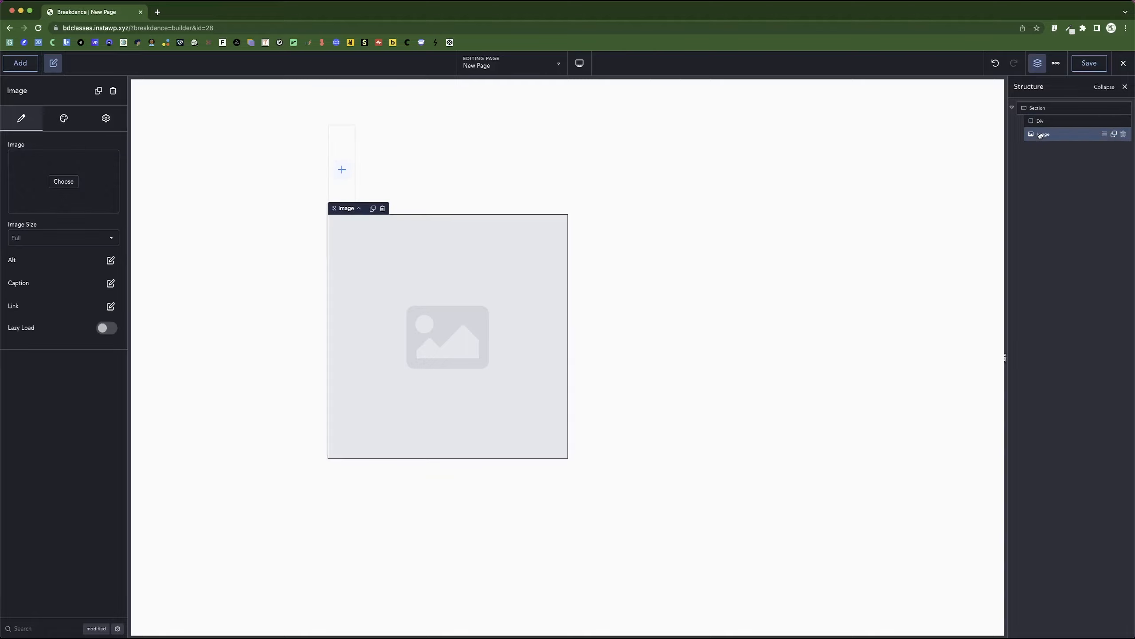
{"action": "left_click_drag", "start_coordinate": [1040, 135], "coordinate": [1046, 136]}
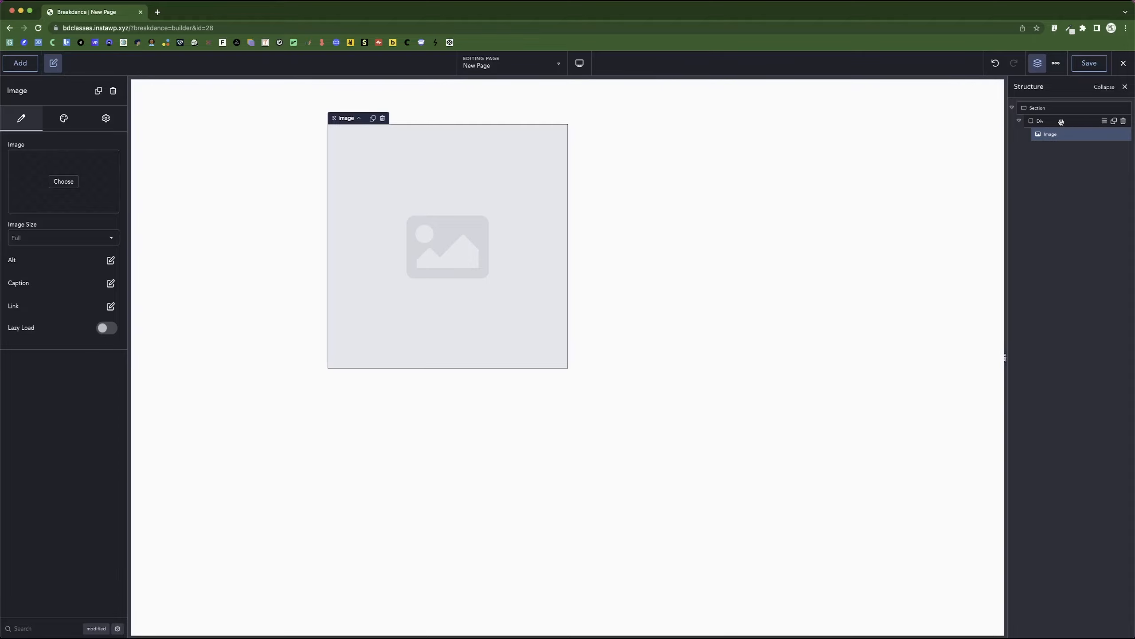
Step: Add a basic Text element inside the Div, below the image
{"action": "left_click", "coordinate": [1061, 122]}
{"action": "left_click", "coordinate": [20, 63]}
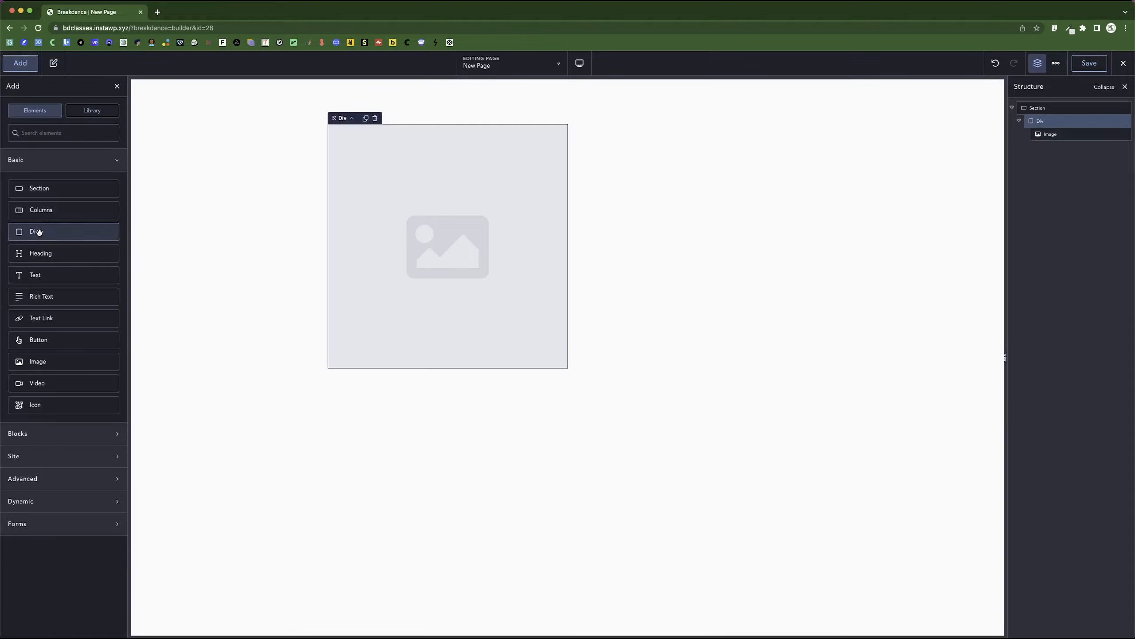
{"action": "left_click", "coordinate": [50, 276]}
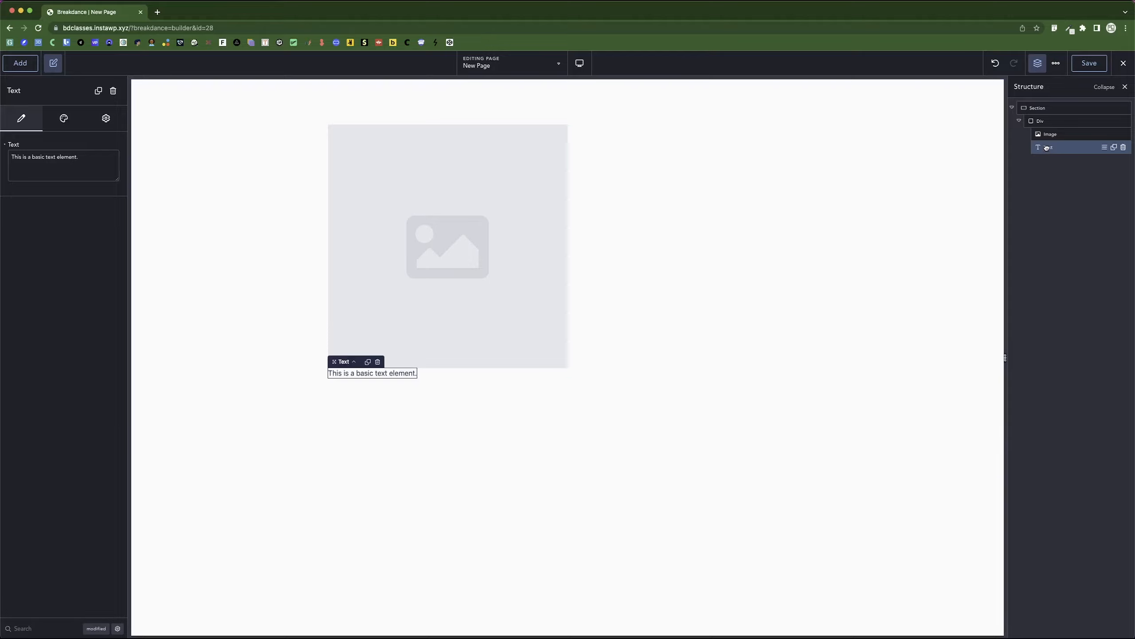
{"action": "left_click_drag", "start_coordinate": [1047, 149], "coordinate": [1065, 146]}
Step: Search the elements for "wrap", add a Wrapper Link to the Div, and place it between the image and the text
{"action": "left_click", "coordinate": [33, 66]}
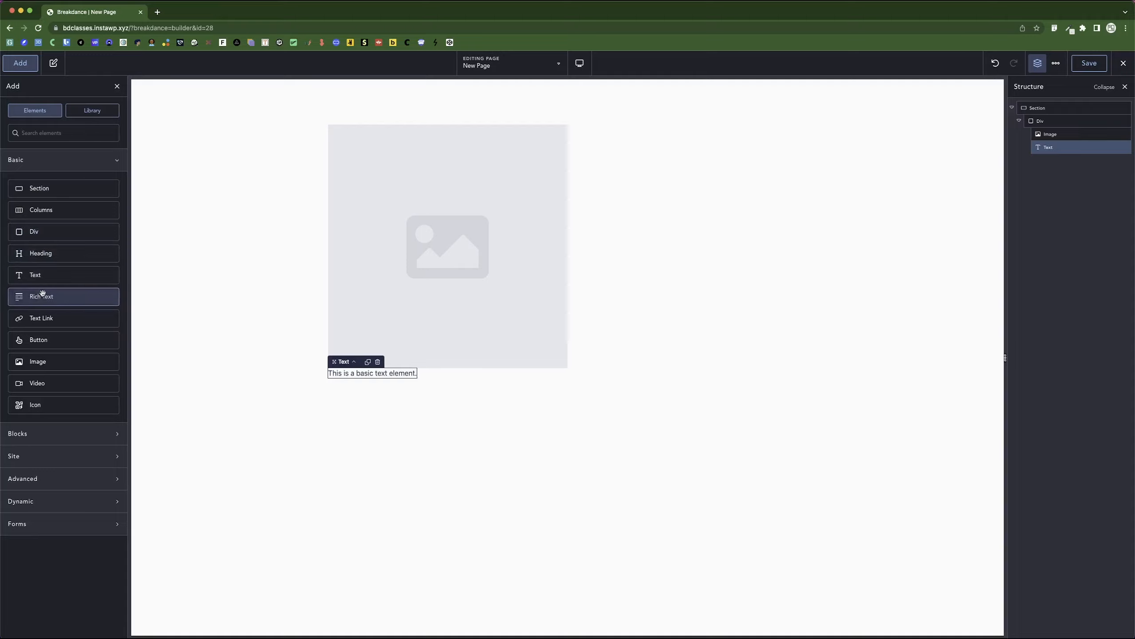
{"action": "left_click", "coordinate": [53, 140]}
{"action": "type", "text": "wrap"}
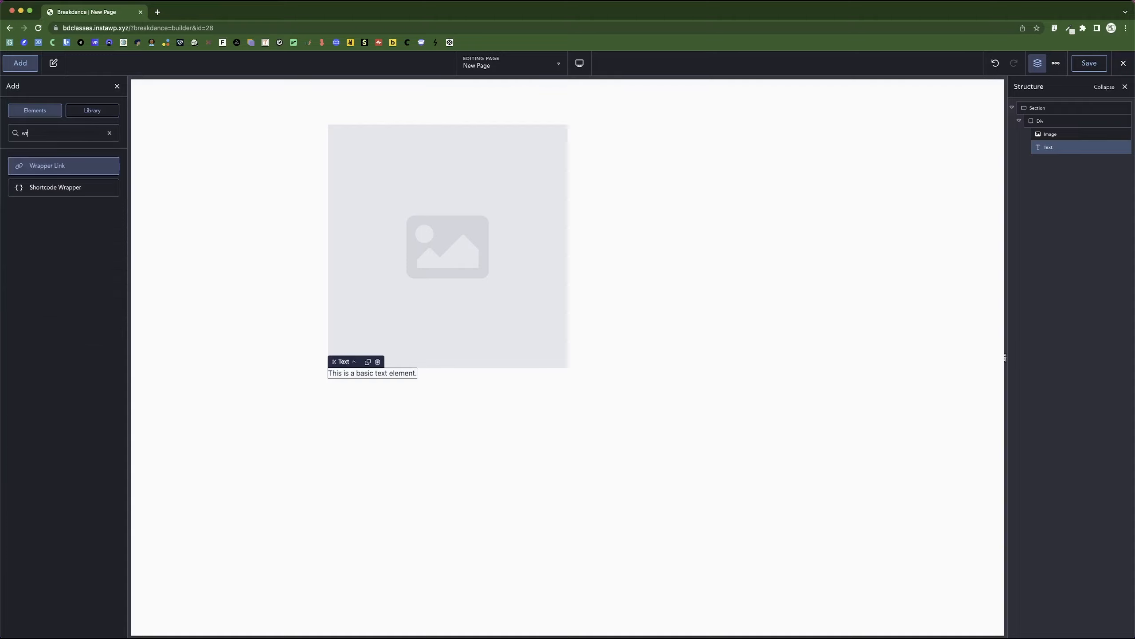
{"action": "left_click", "coordinate": [61, 169]}
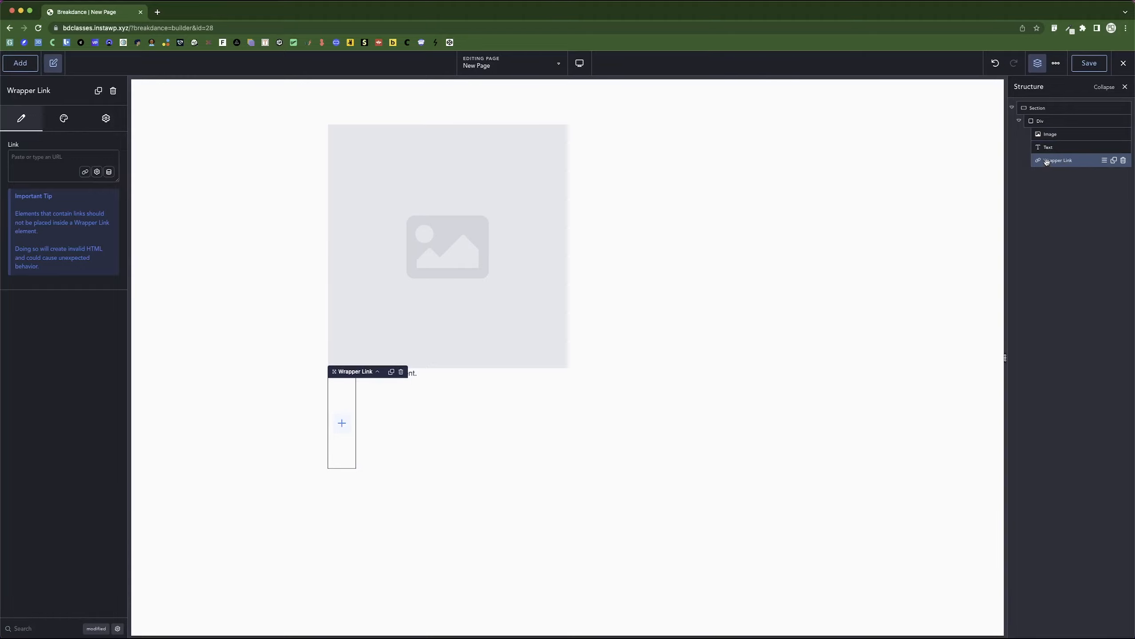
{"action": "left_click_drag", "start_coordinate": [1046, 162], "coordinate": [1048, 144]}
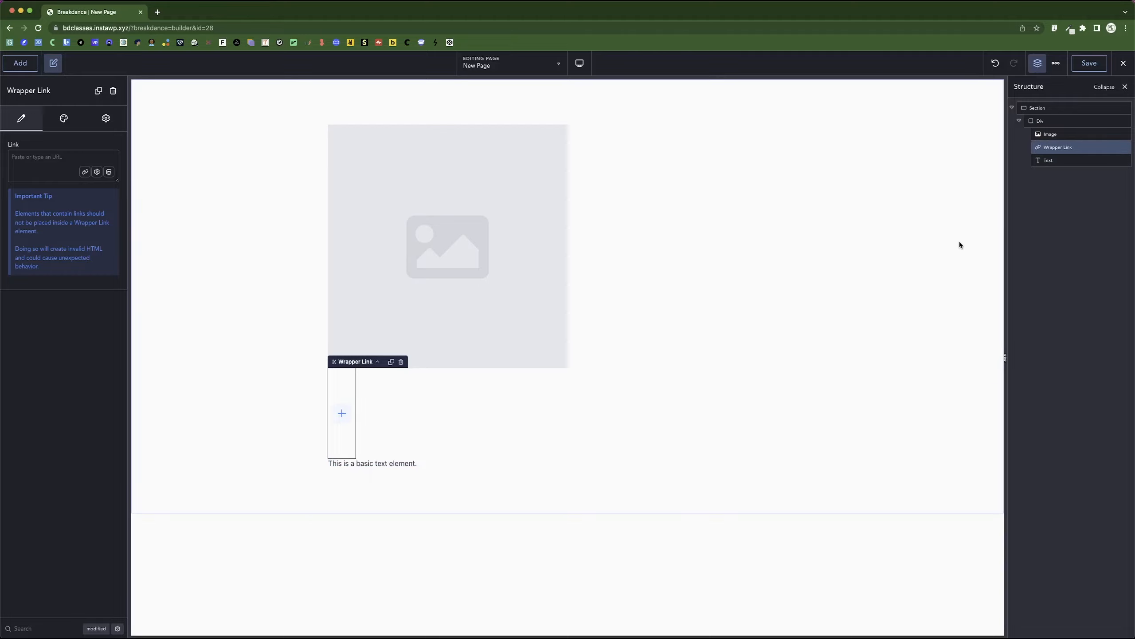
Step: Move the Wrapper Link to the first position in the Div and nest the image inside it
{"action": "left_click", "coordinate": [1052, 123]}
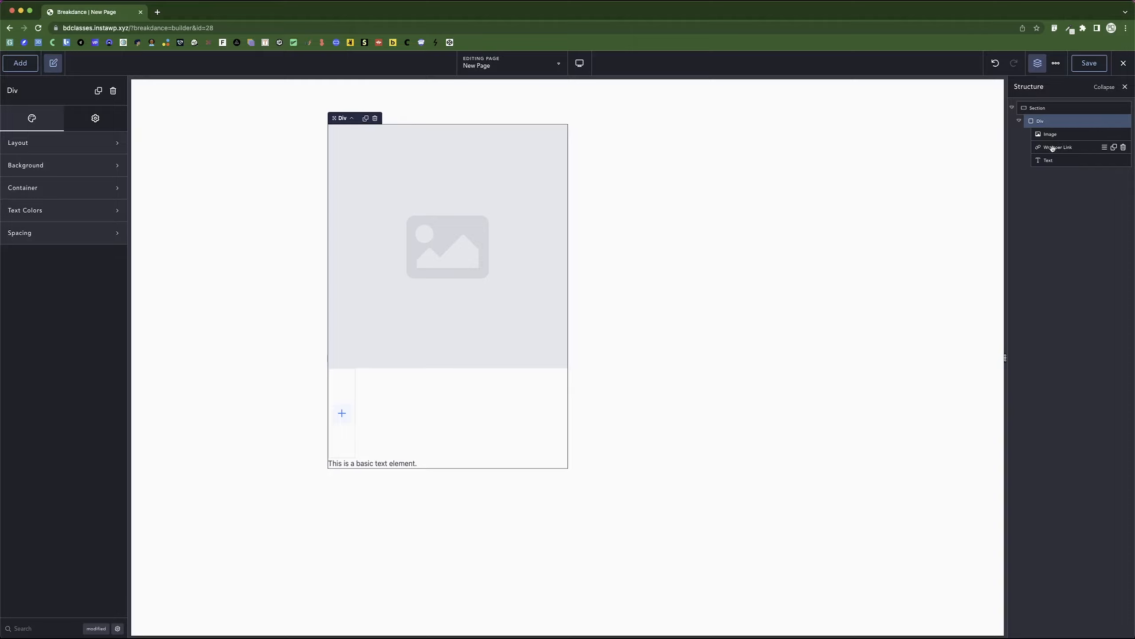
{"action": "left_click_drag", "start_coordinate": [1051, 148], "coordinate": [1051, 130]}
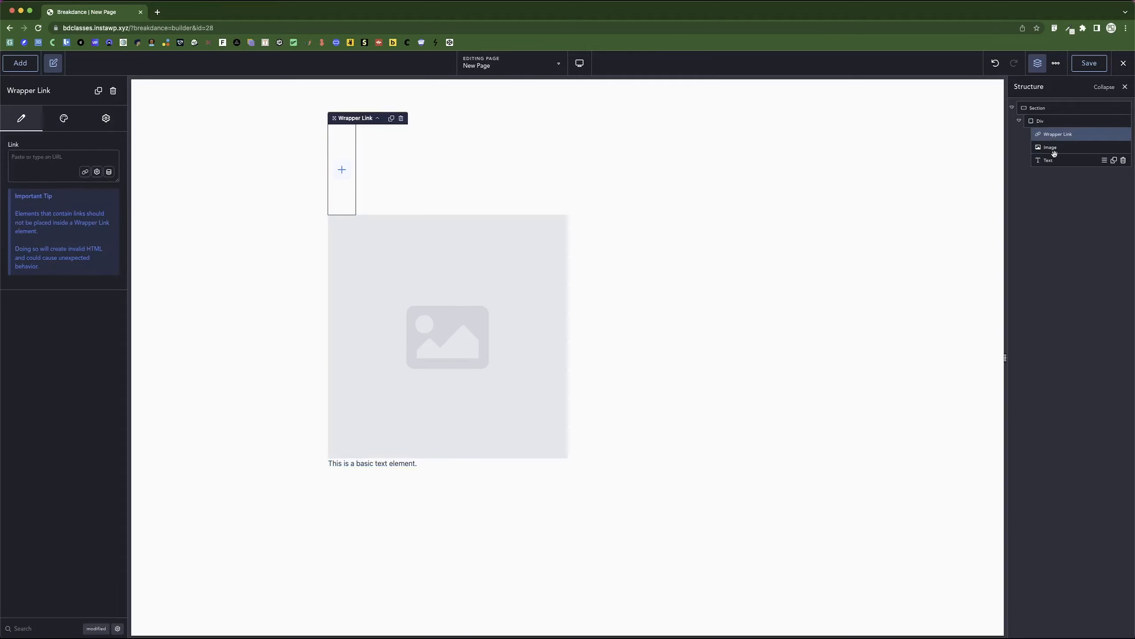
{"action": "left_click", "coordinate": [1047, 149]}
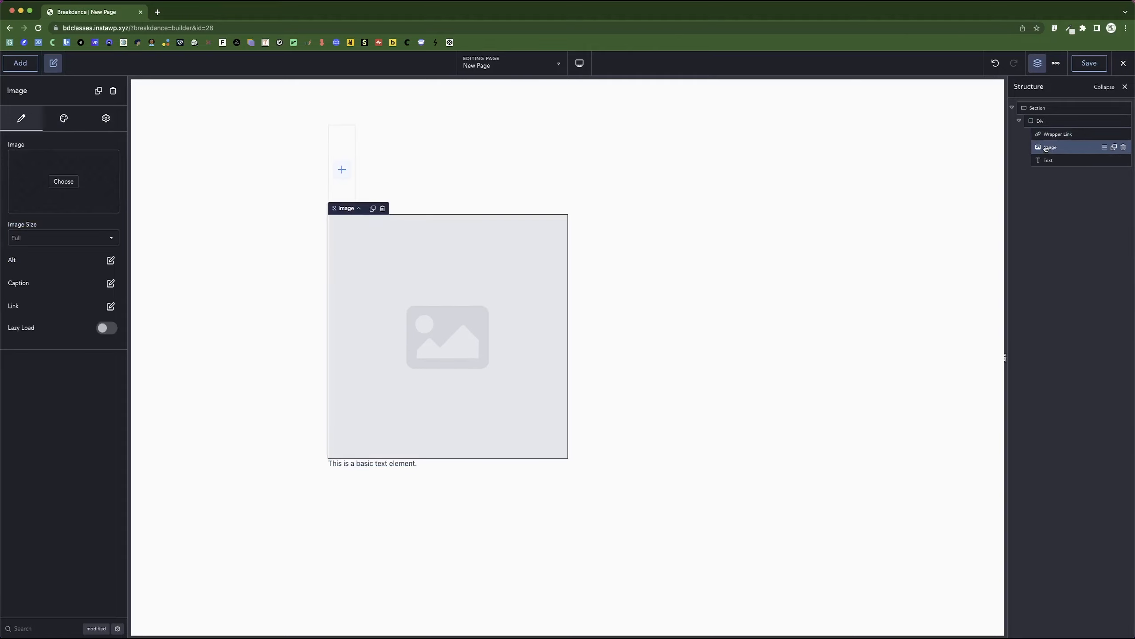
{"action": "mouse_move", "coordinate": [1046, 148]}
{"action": "left_mouse_down"}
{"action": "mouse_move", "coordinate": [1034, 148]}
{"action": "mouse_move", "coordinate": [1052, 148]}
{"action": "left_mouse_up"}
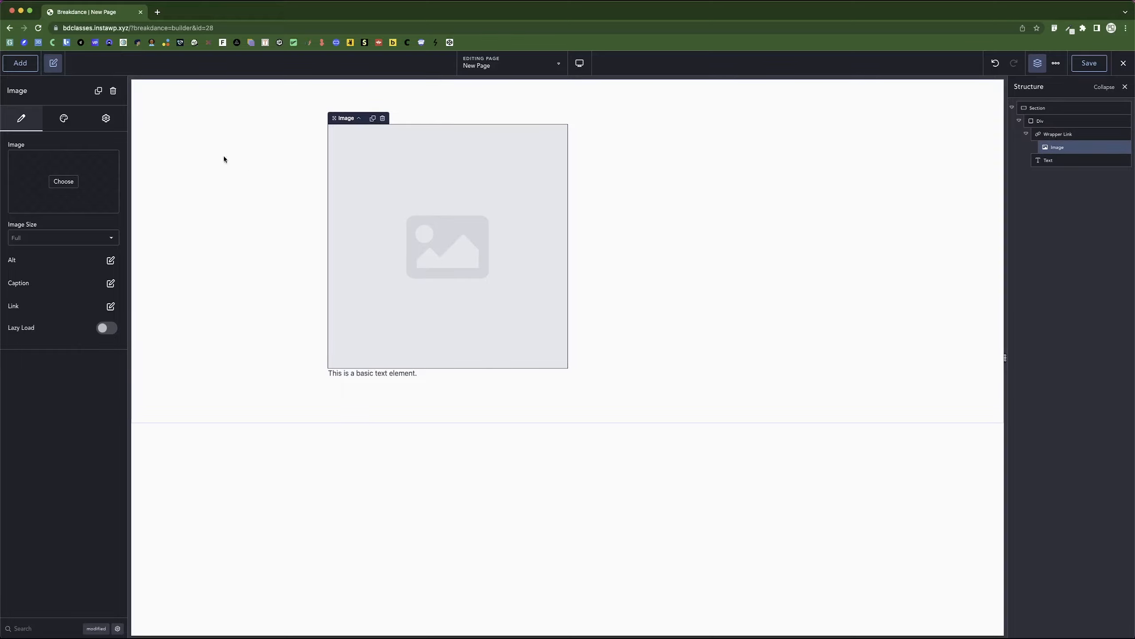
Step: Add a Columns element above the Div in the section, give it two equal columns, and collapse it in the structure
{"action": "left_click", "coordinate": [20, 63]}
{"action": "left_click", "coordinate": [89, 216]}
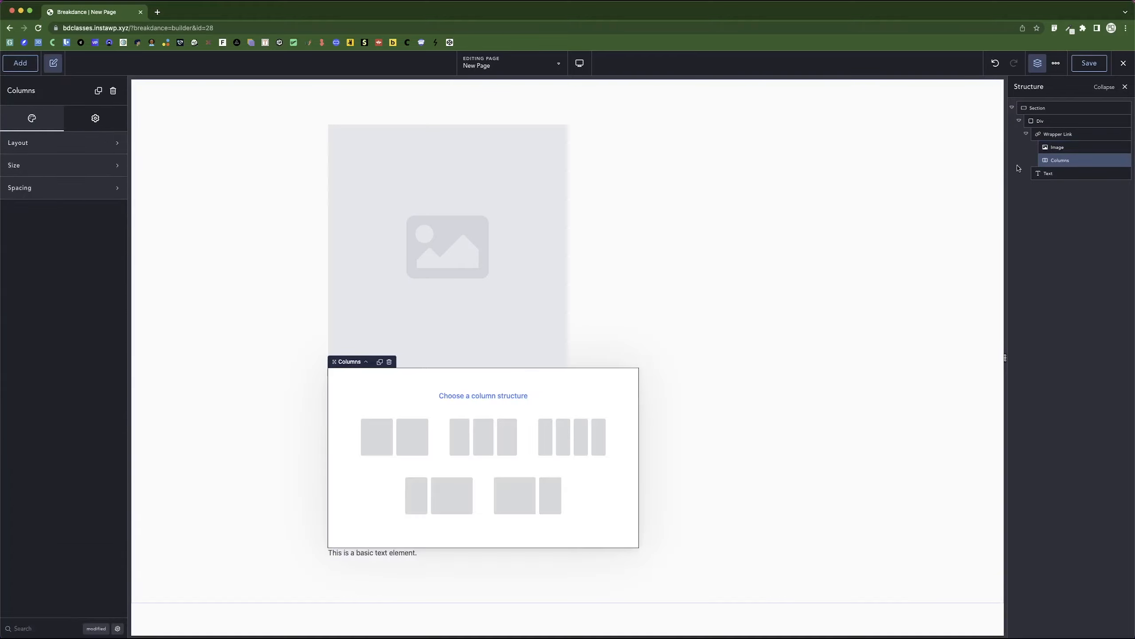
{"action": "left_click_drag", "start_coordinate": [1060, 161], "coordinate": [1042, 117]}
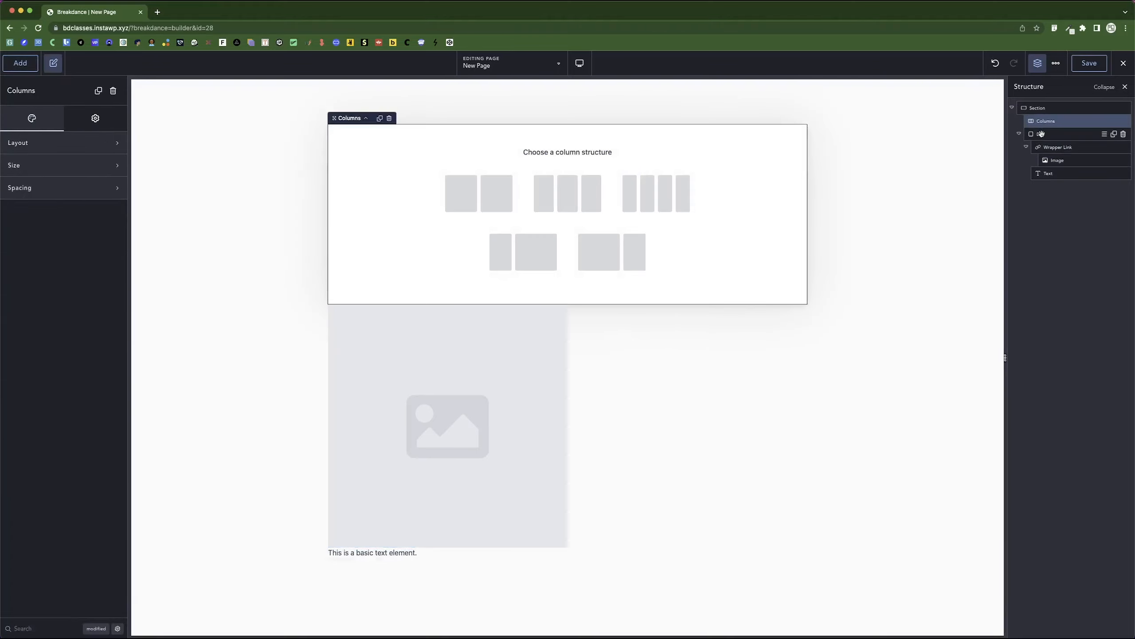
{"action": "left_click", "coordinate": [1022, 136]}
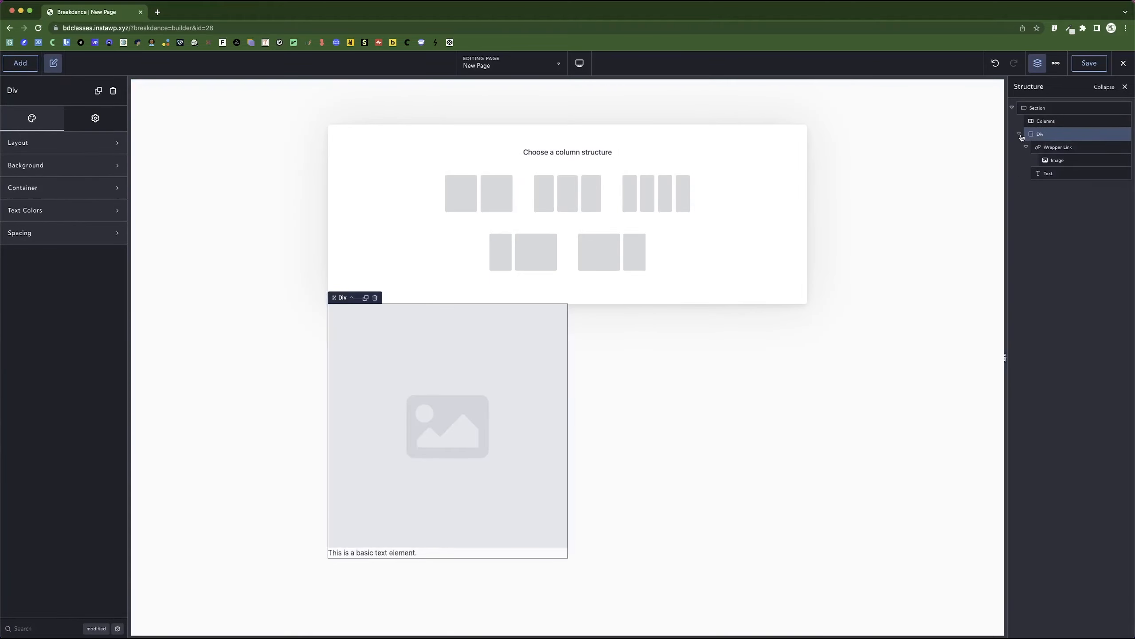
{"action": "left_click", "coordinate": [492, 196]}
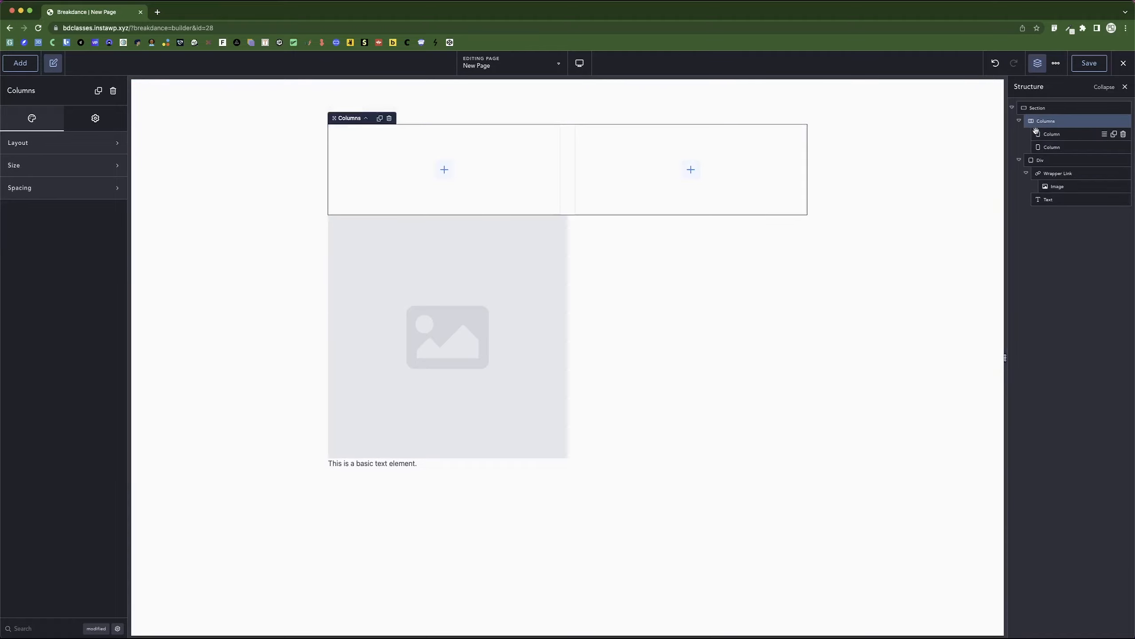
{"action": "left_click", "coordinate": [1020, 121]}
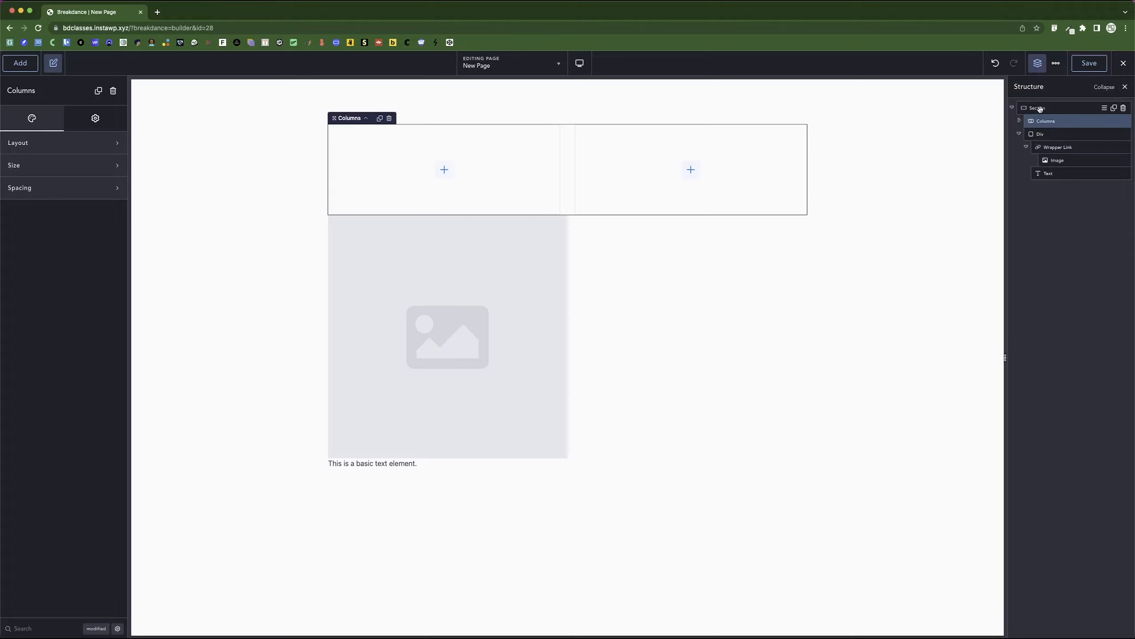
Step: Check the section's available actions in the structure, duplicate the whole section and delete the original
{"action": "left_click", "coordinate": [1106, 111]}
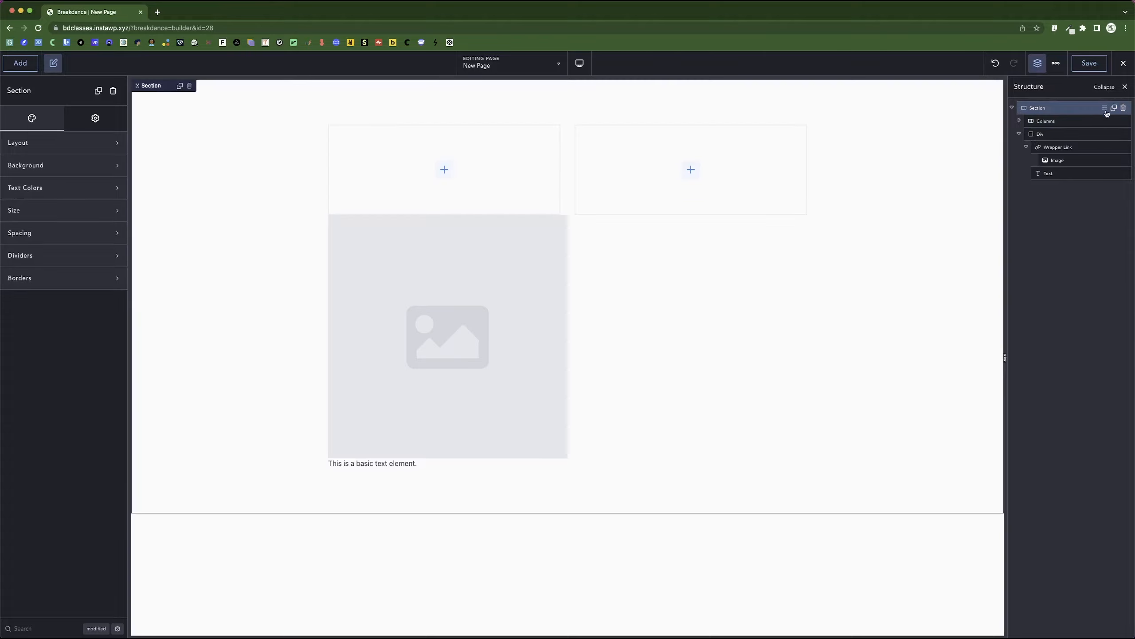
{"action": "left_click", "coordinate": [1105, 110]}
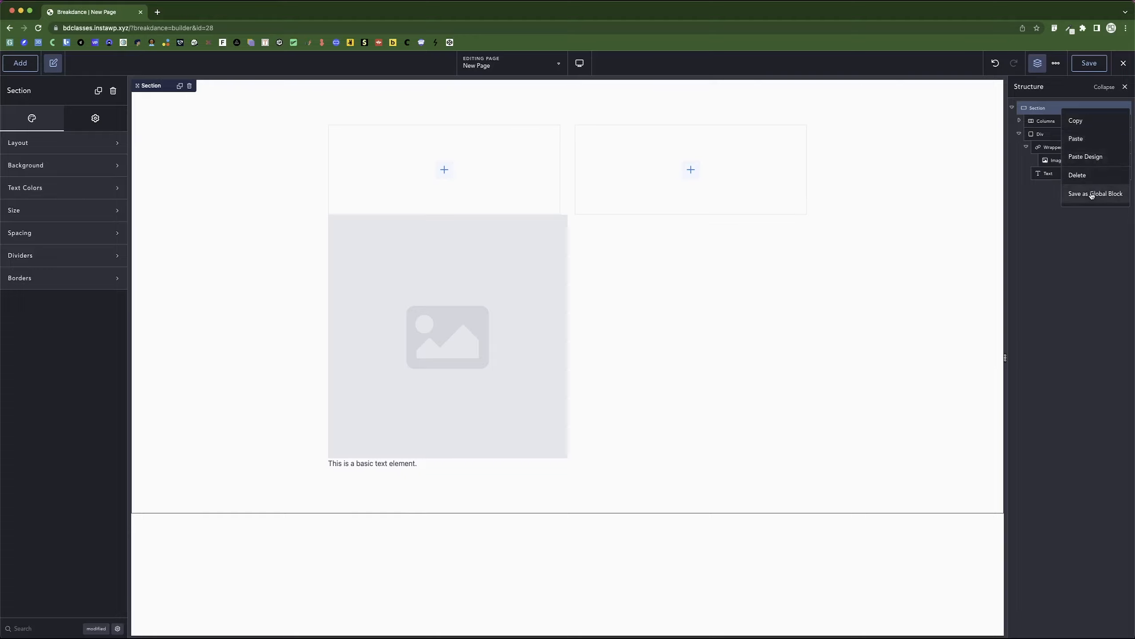
{"action": "left_click", "coordinate": [1080, 223]}
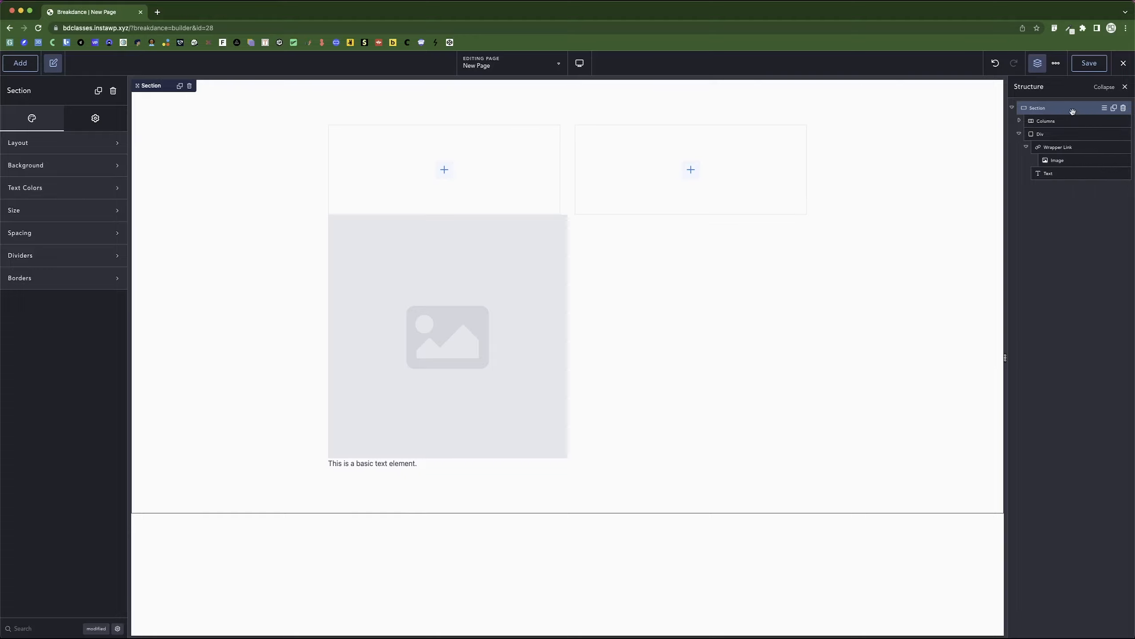
{"action": "left_click", "coordinate": [1115, 109]}
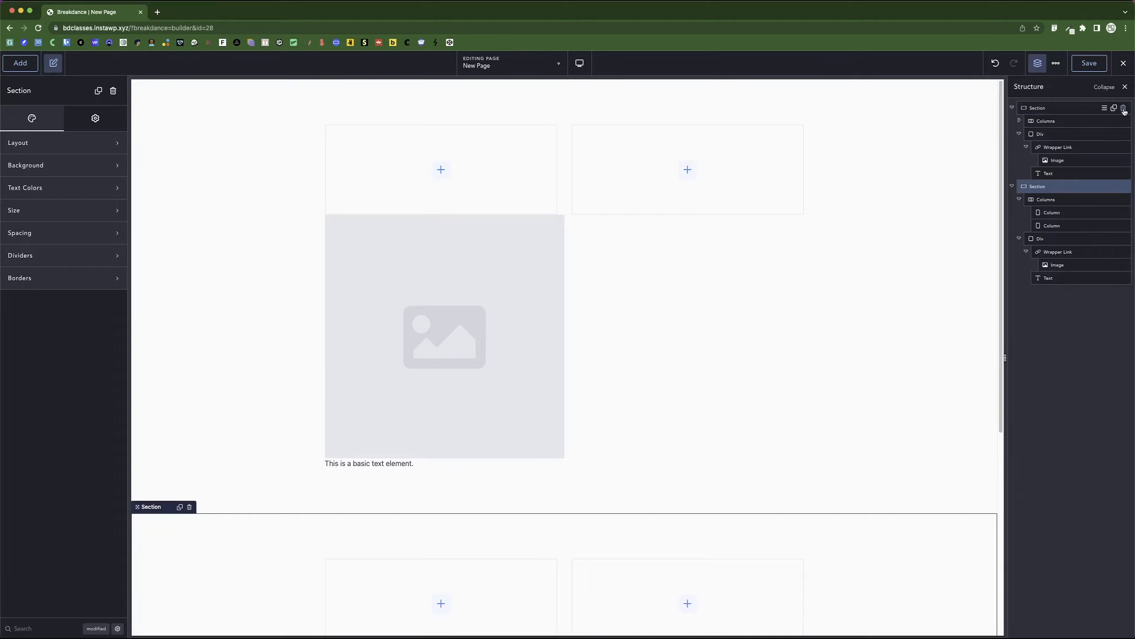
{"action": "left_click", "coordinate": [1123, 110]}
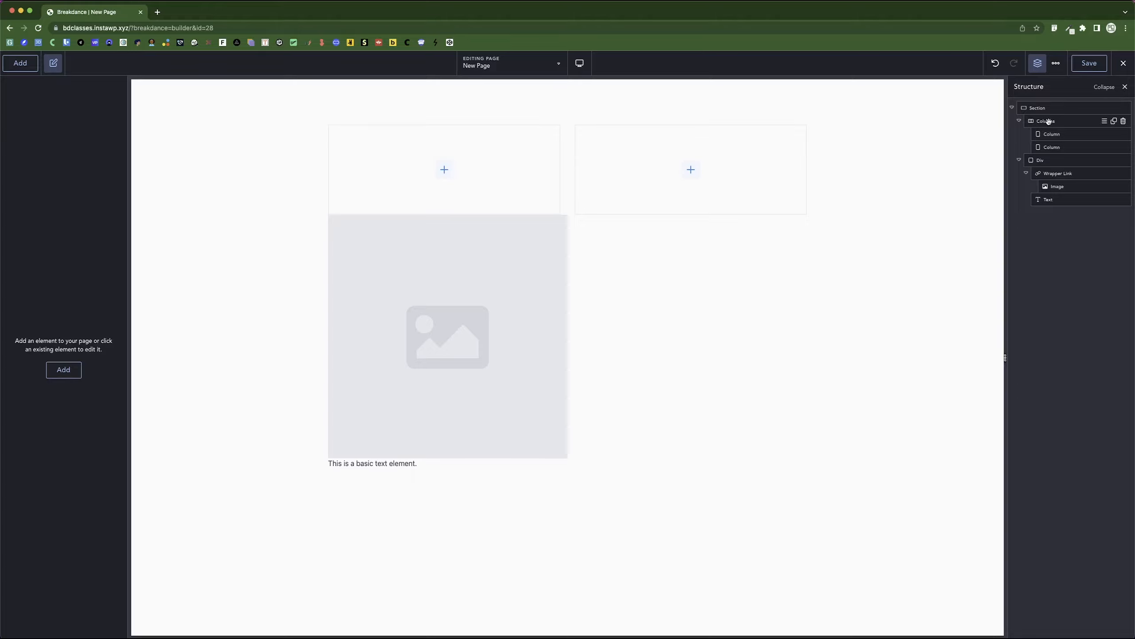
Step: Save the page, and hide and reopen the page structure
{"action": "left_click", "coordinate": [1097, 64]}
{"action": "left_click", "coordinate": [1125, 88]}
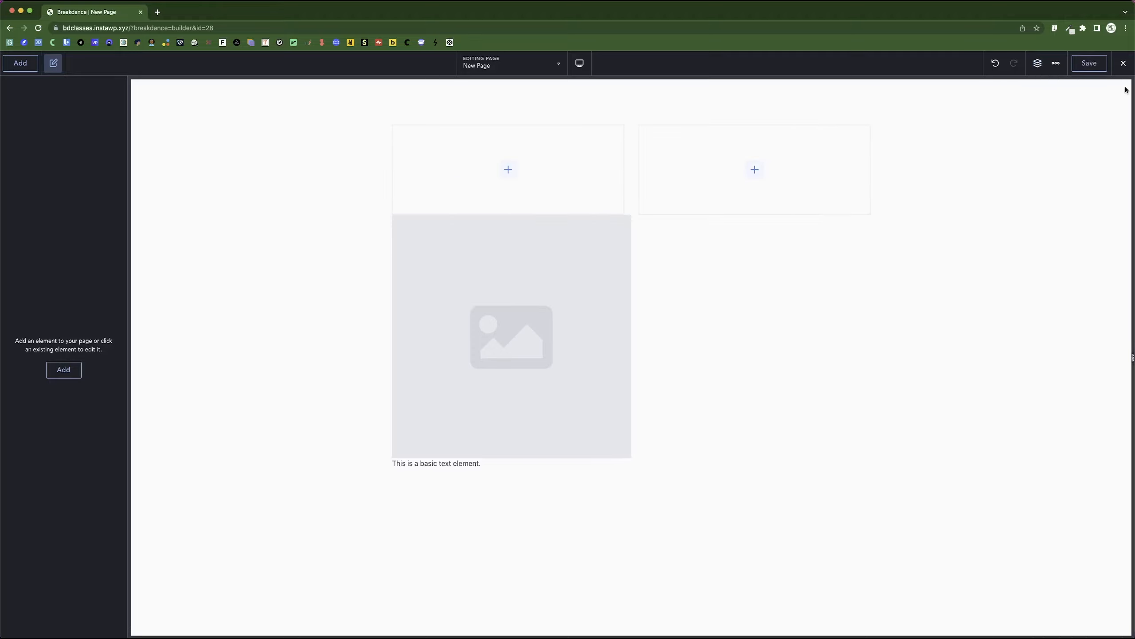
{"action": "left_click", "coordinate": [1037, 63]}
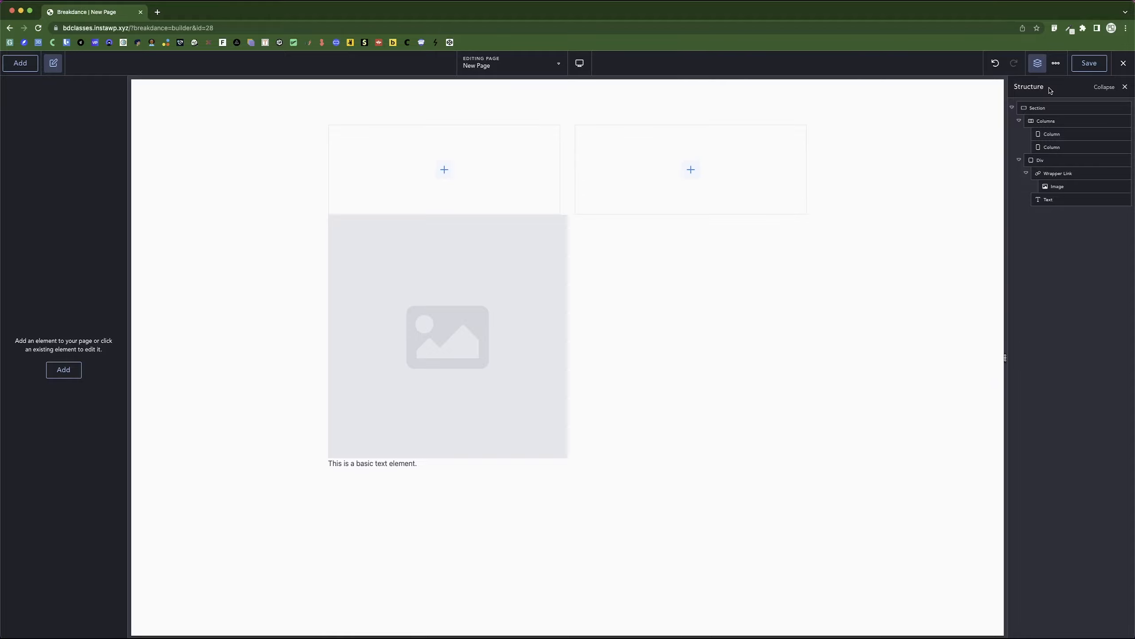
Step: Open Global Settings and examine its Colors, Buttons and Typography options
{"action": "left_click", "coordinate": [1058, 64]}
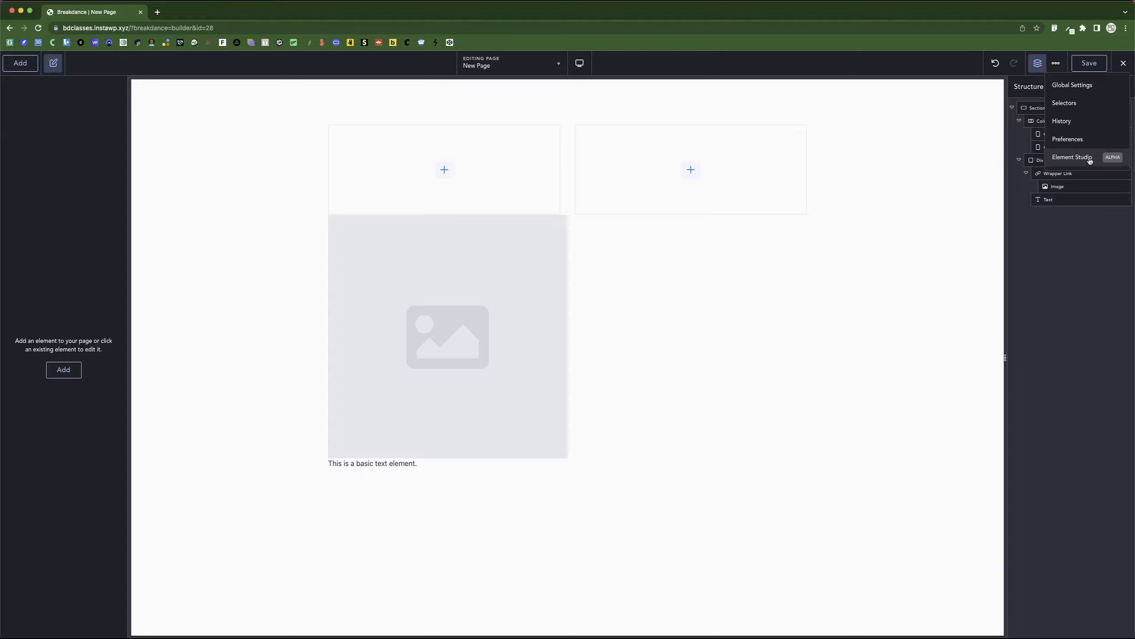
{"action": "left_click", "coordinate": [1061, 86]}
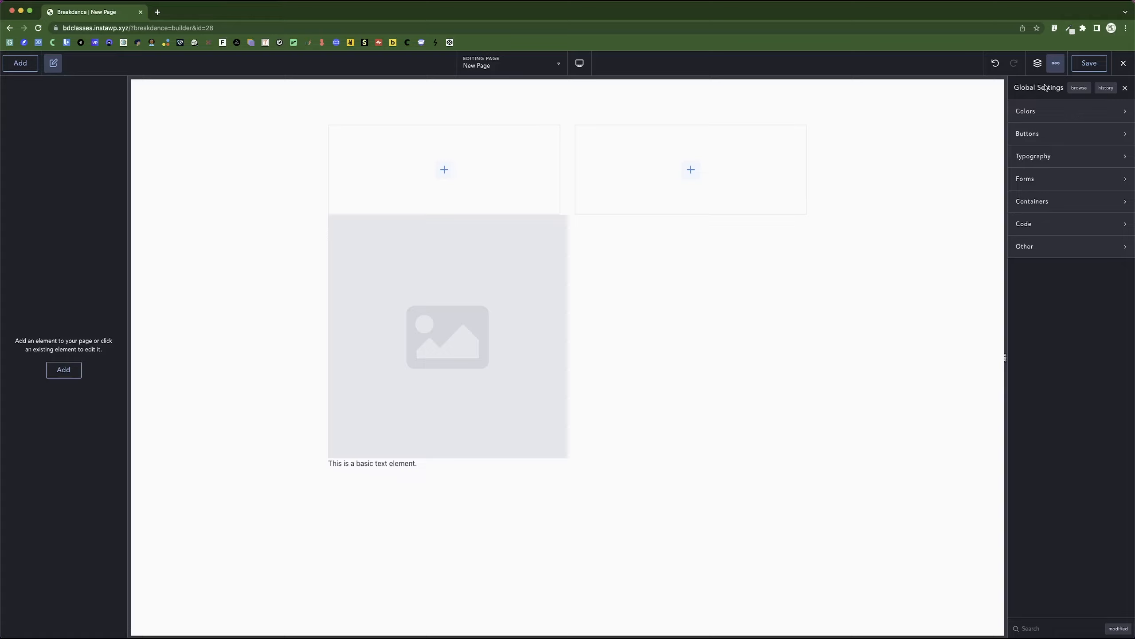
{"action": "left_click", "coordinate": [1044, 113]}
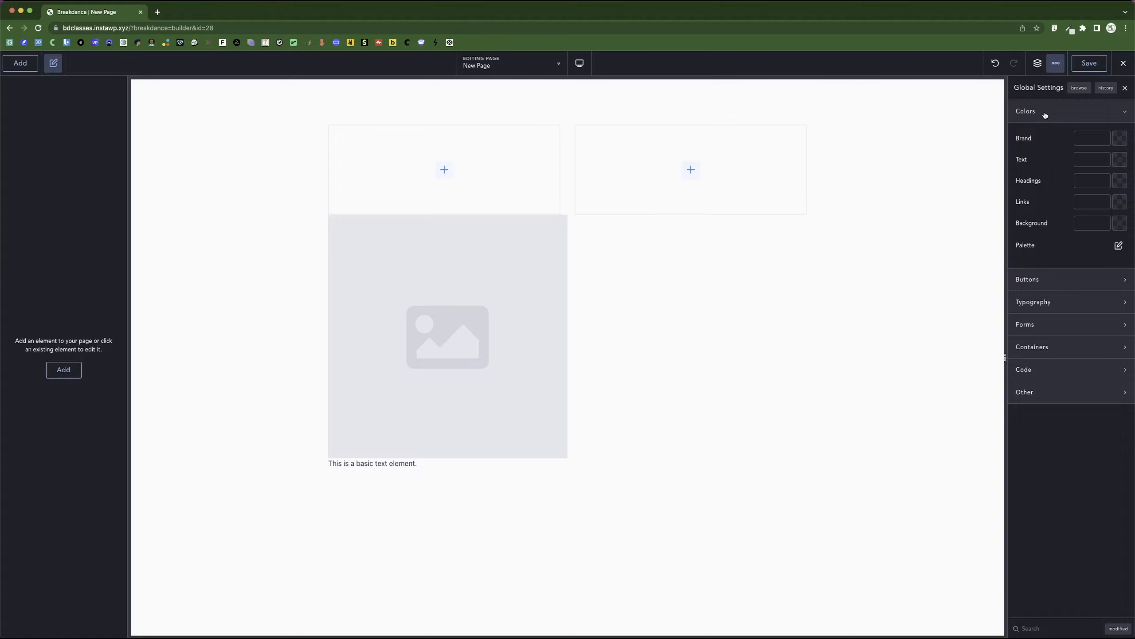
{"action": "left_click", "coordinate": [1039, 112]}
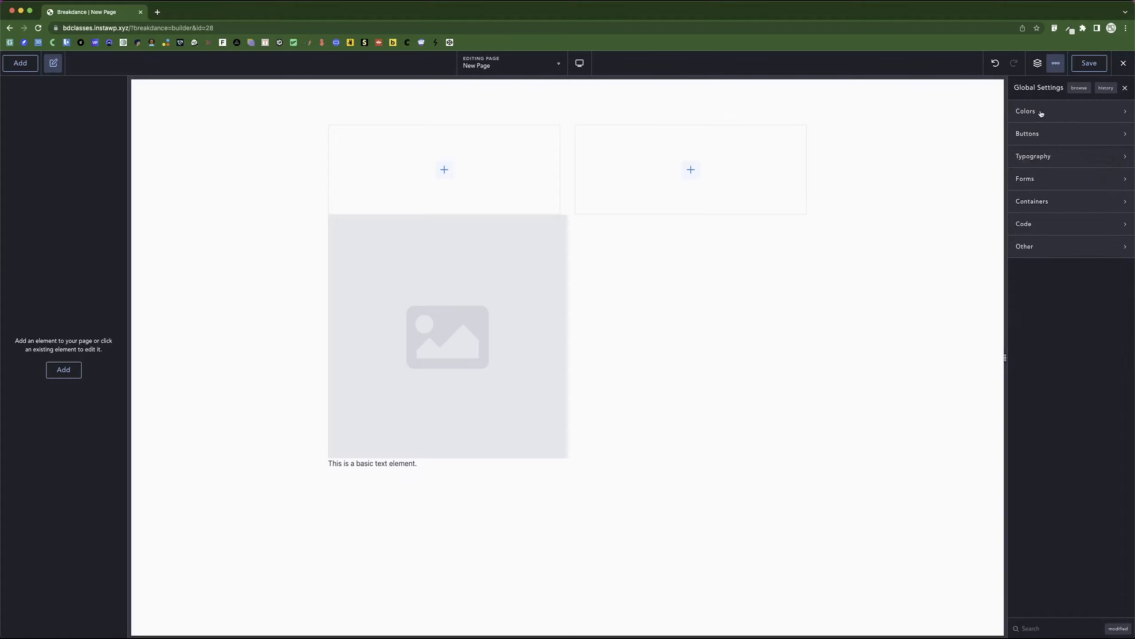
{"action": "left_click", "coordinate": [1034, 134]}
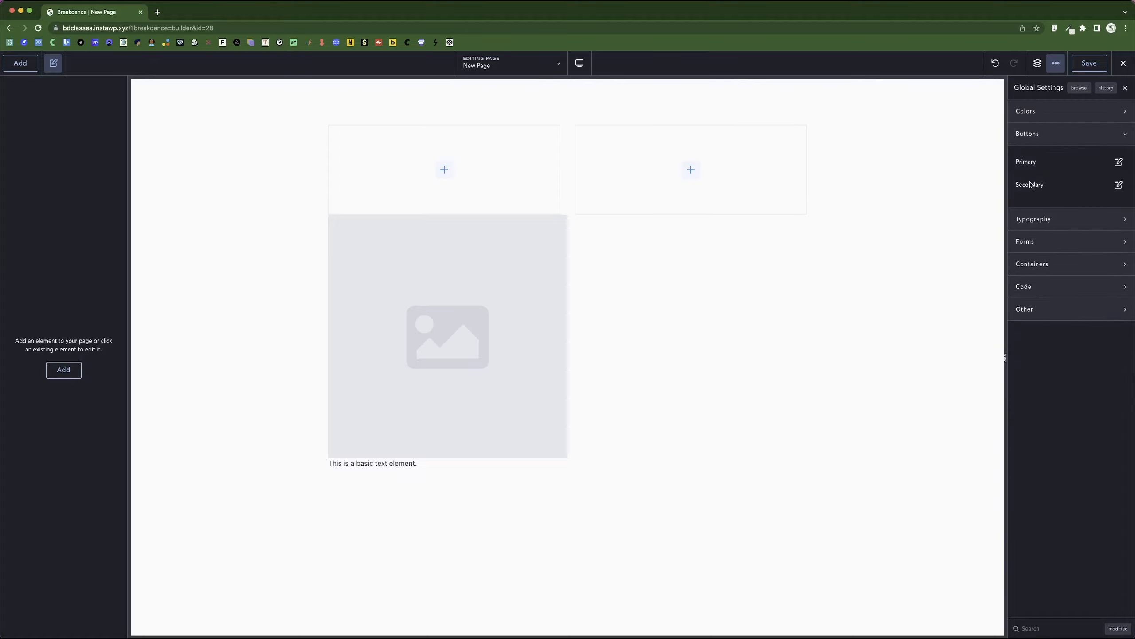
{"action": "left_click", "coordinate": [1053, 141]}
{"action": "left_click", "coordinate": [1041, 158]}
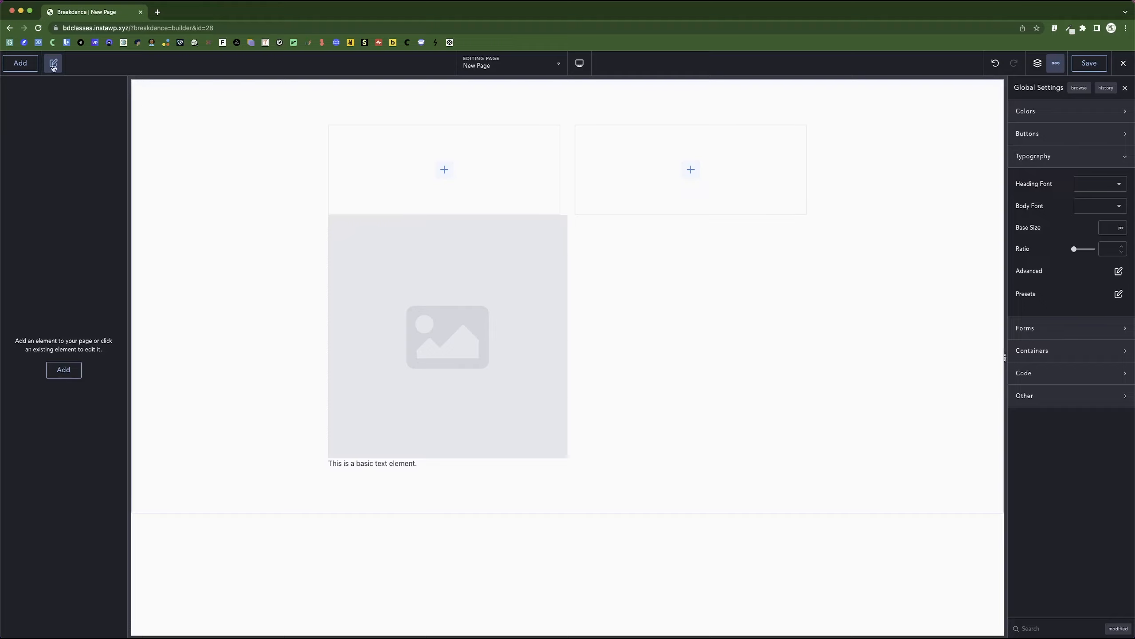
Step: Add a Heading element to the page and place the basic text element beneath it
{"action": "left_click", "coordinate": [20, 62]}
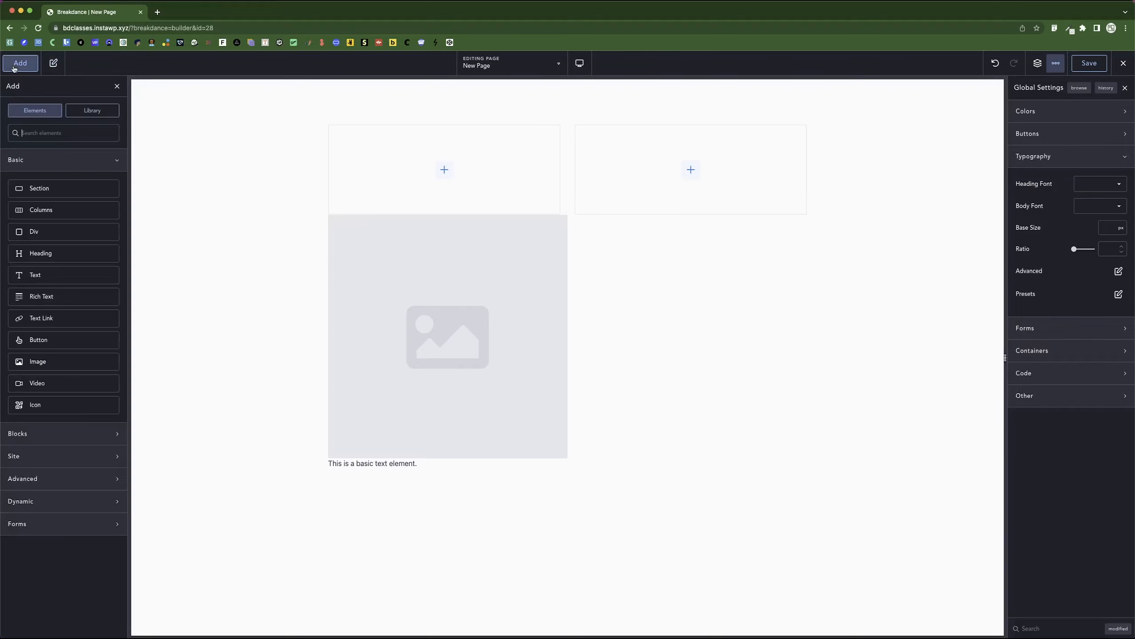
{"action": "left_click", "coordinate": [71, 254]}
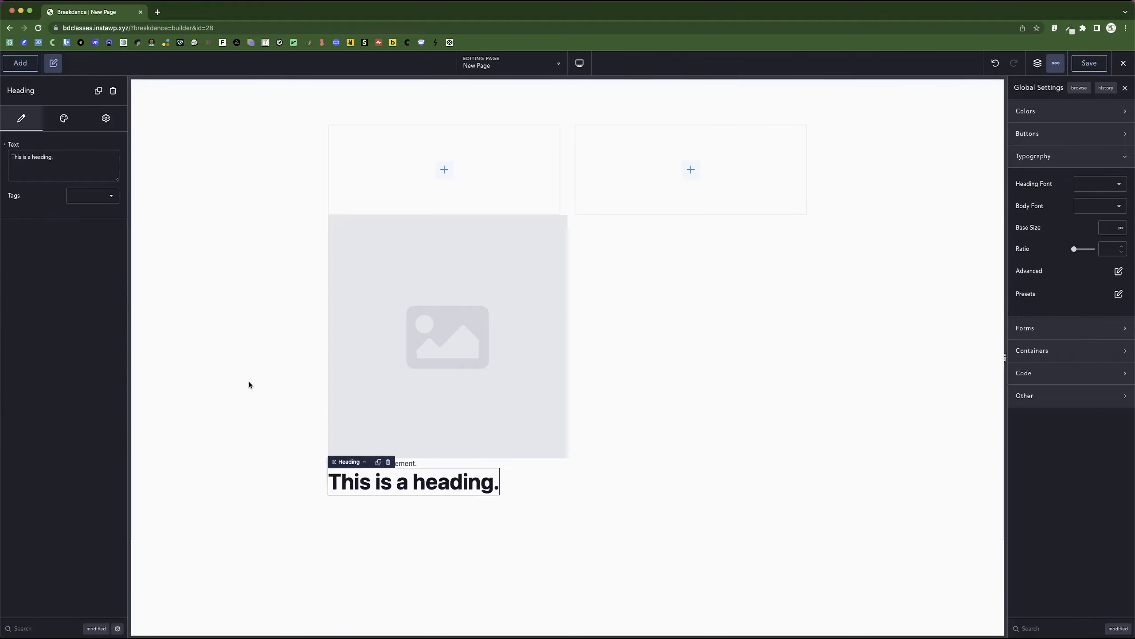
{"action": "left_click_drag", "start_coordinate": [413, 464], "coordinate": [409, 492]}
Step: Set the global typography to heading font Abel, body font Aclonica, base size 16 px and ratio 1.45
{"action": "left_click", "coordinate": [1094, 187]}
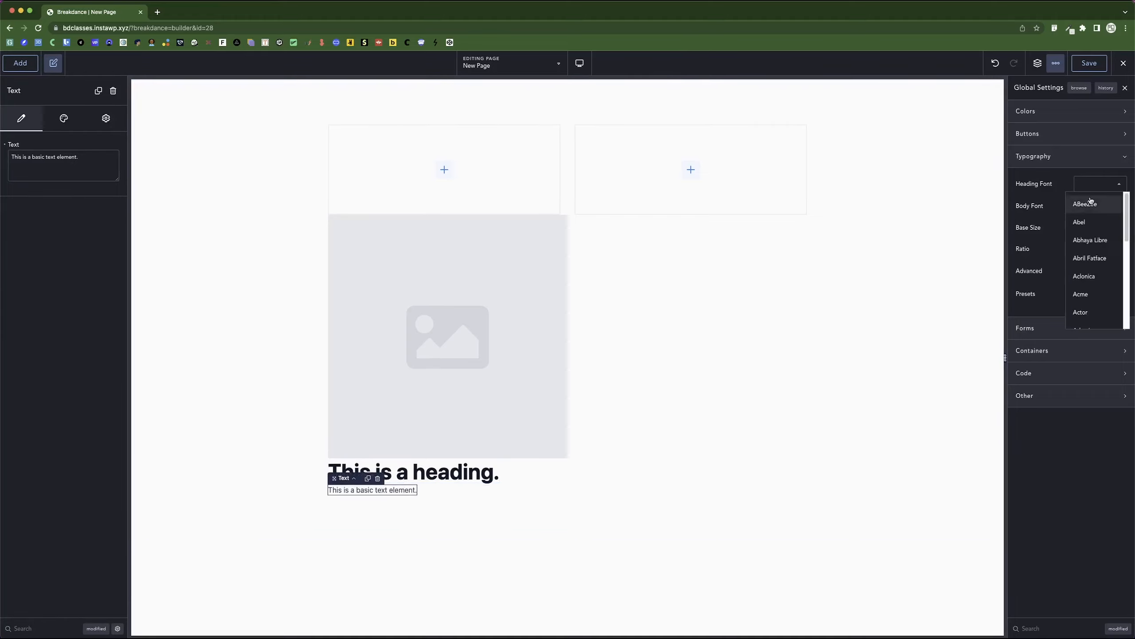
{"action": "left_click", "coordinate": [1080, 222]}
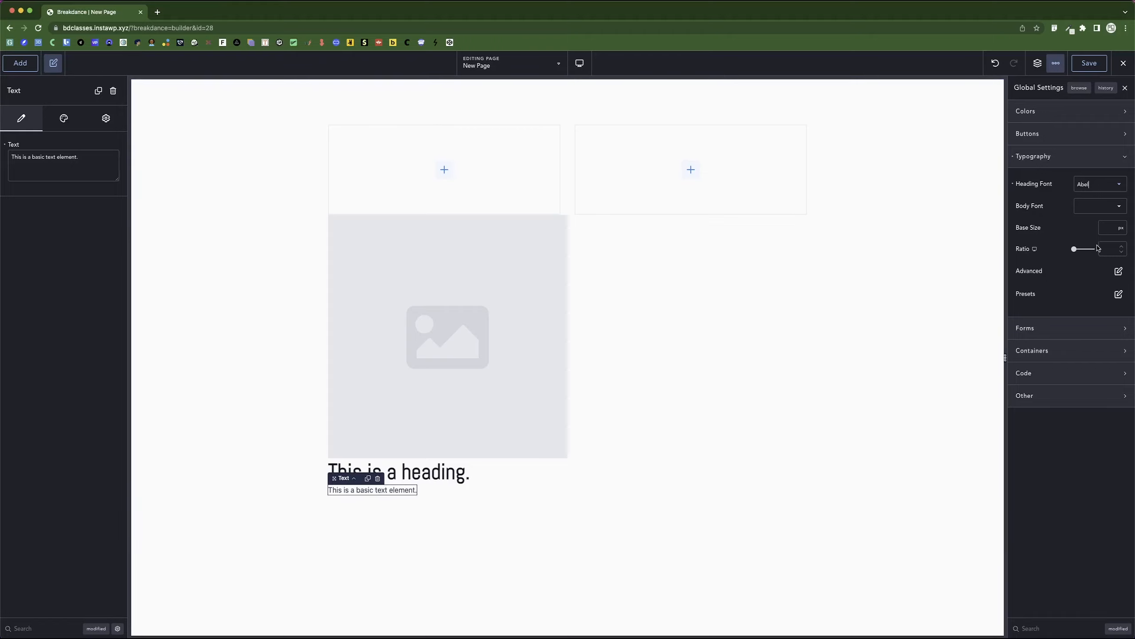
{"action": "left_click", "coordinate": [1100, 205]}
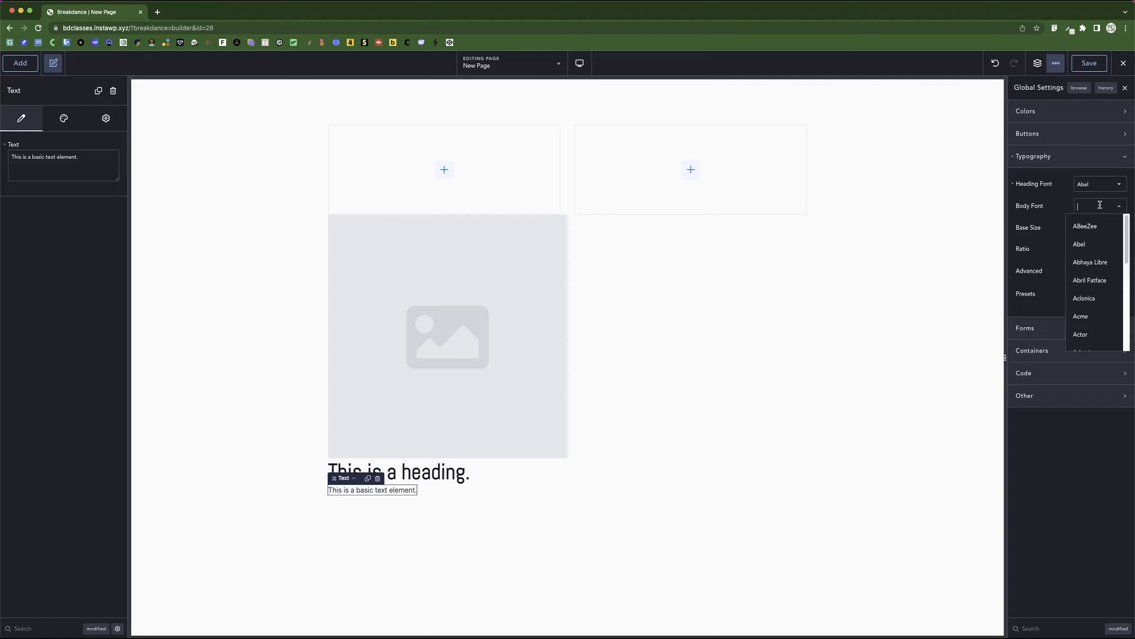
{"action": "left_click", "coordinate": [1086, 297]}
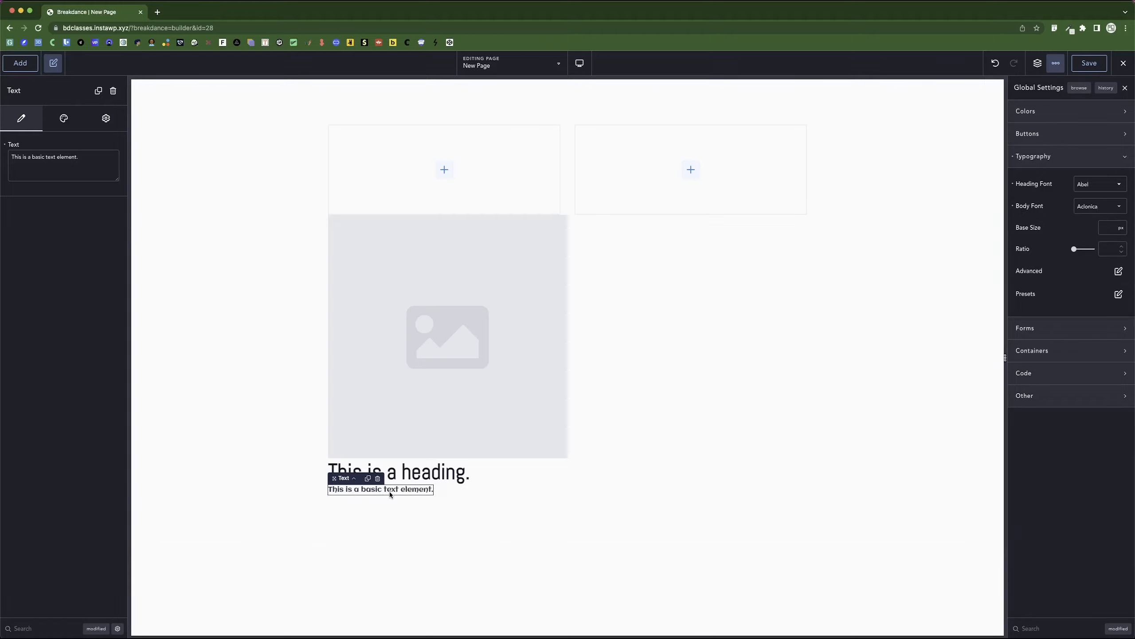
{"action": "left_click", "coordinate": [1104, 227]}
{"action": "type", "text": "16"}
{"action": "left_click_drag", "start_coordinate": [1074, 251], "coordinate": [1085, 253]}
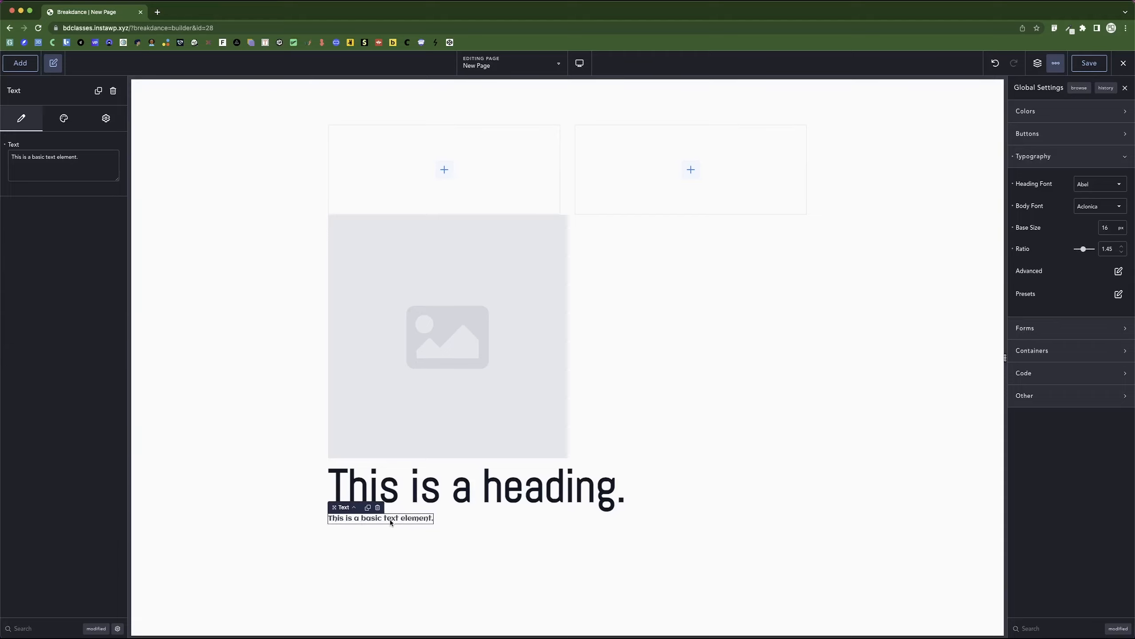
Step: Duplicate the heading, tagging the upper one h1 and the lower one h2
{"action": "left_click", "coordinate": [497, 481]}
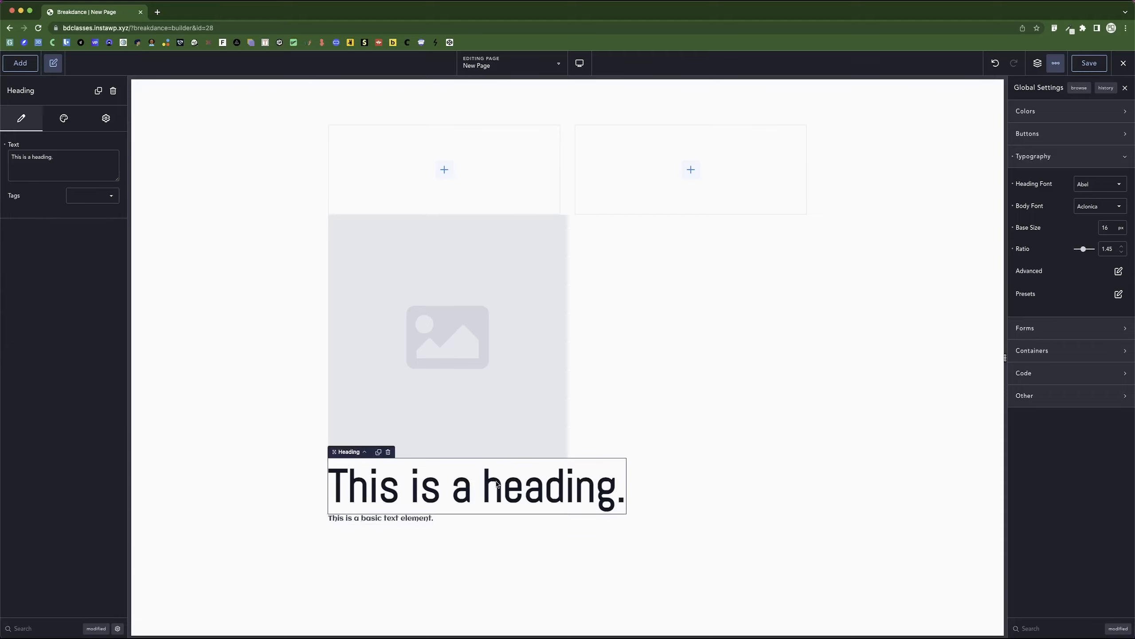
{"action": "right_click", "coordinate": [497, 483]}
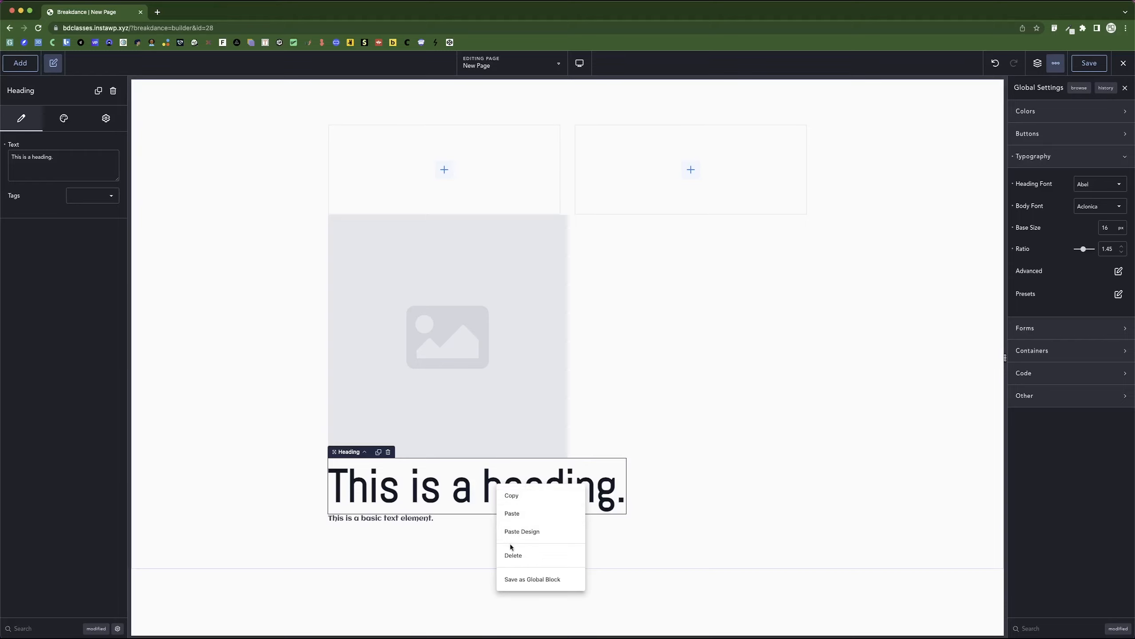
{"action": "left_click", "coordinate": [490, 514]}
{"action": "left_click", "coordinate": [379, 453]}
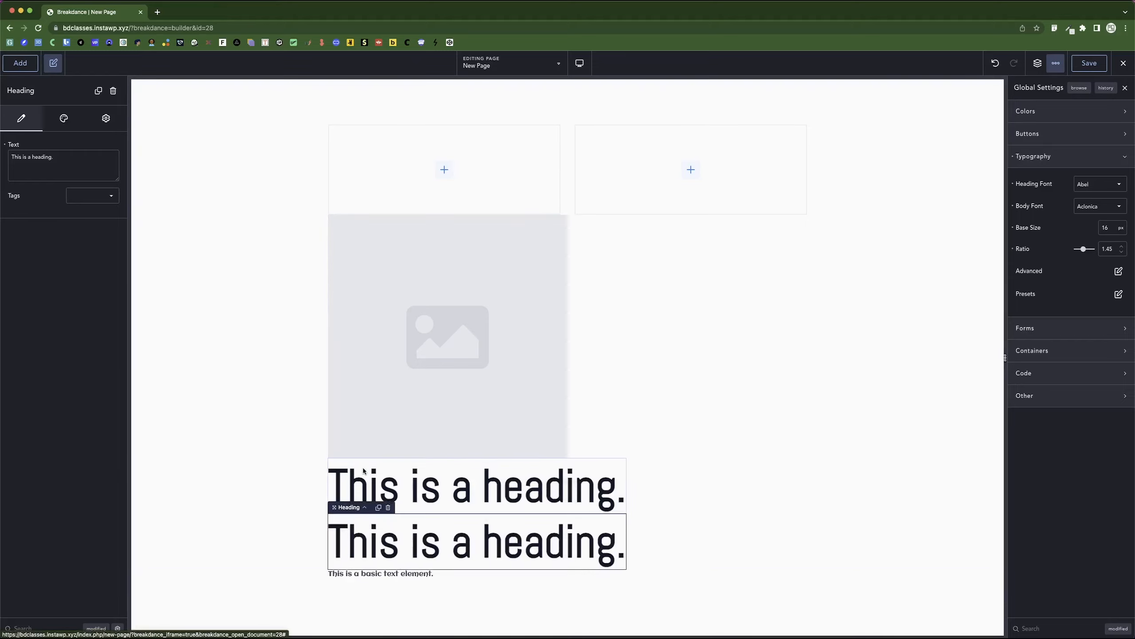
{"action": "left_click", "coordinate": [94, 198]}
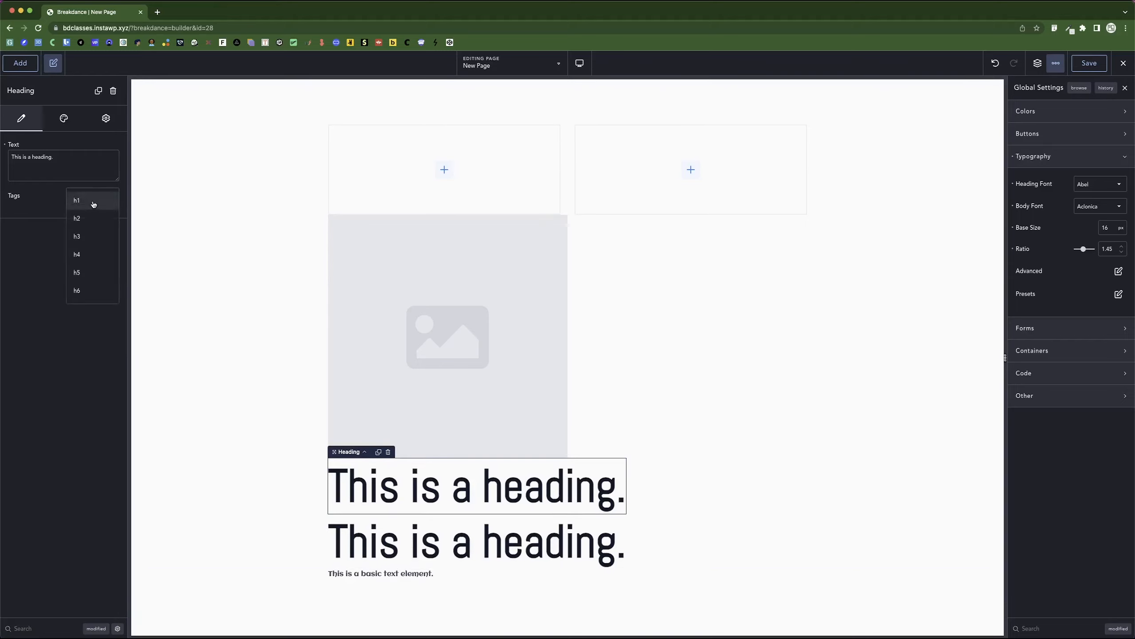
{"action": "left_click", "coordinate": [94, 200]}
{"action": "left_click", "coordinate": [104, 197]}
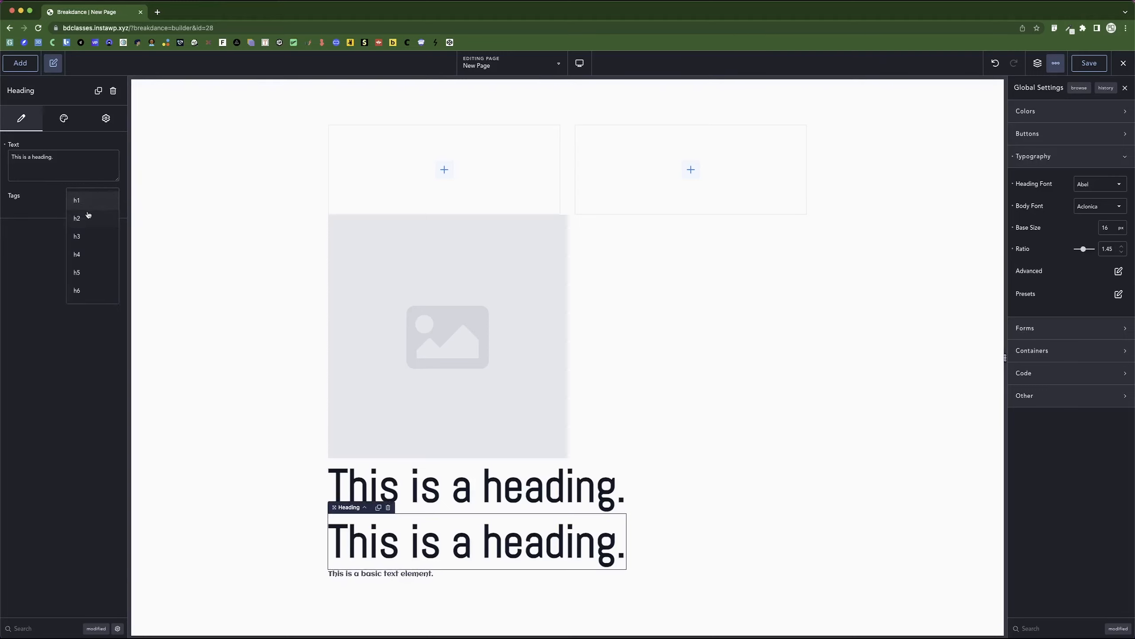
{"action": "left_click", "coordinate": [88, 219]}
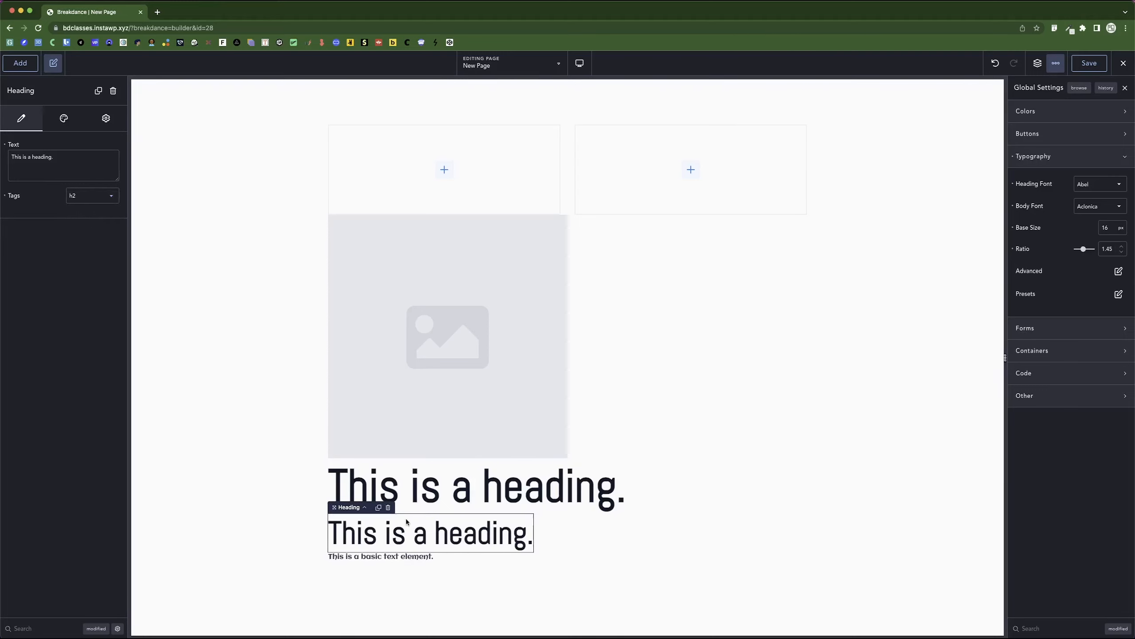
Step: Duplicate the h2 heading and set the new copy's tag to h3
{"action": "left_click", "coordinate": [378, 507]}
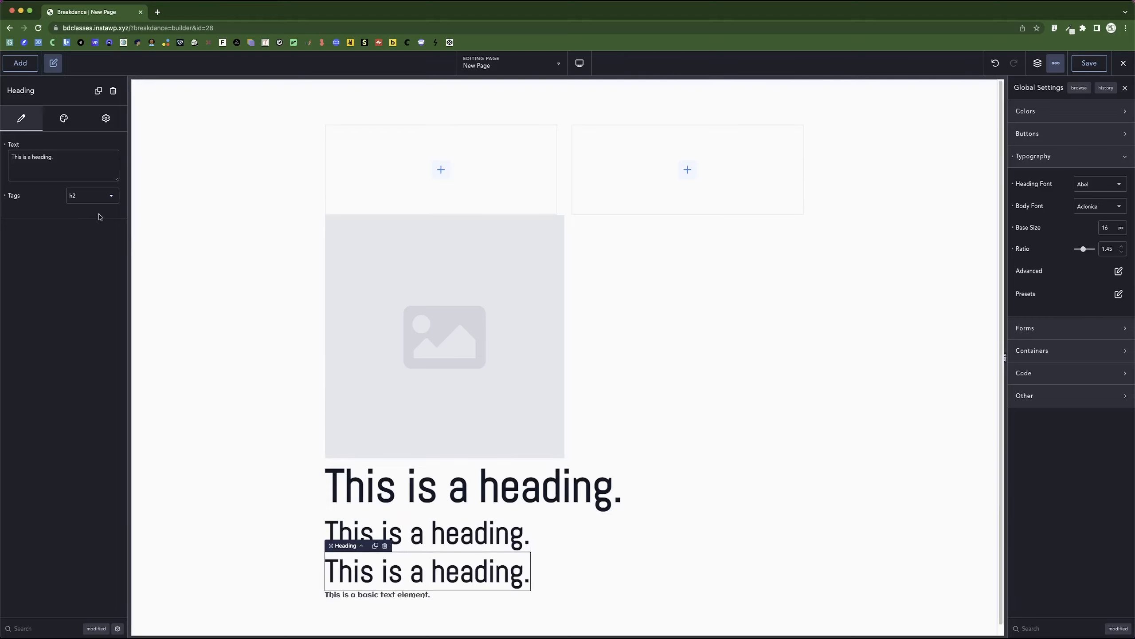
{"action": "left_click", "coordinate": [92, 197]}
{"action": "left_click", "coordinate": [88, 235]}
{"action": "left_click", "coordinate": [266, 379]}
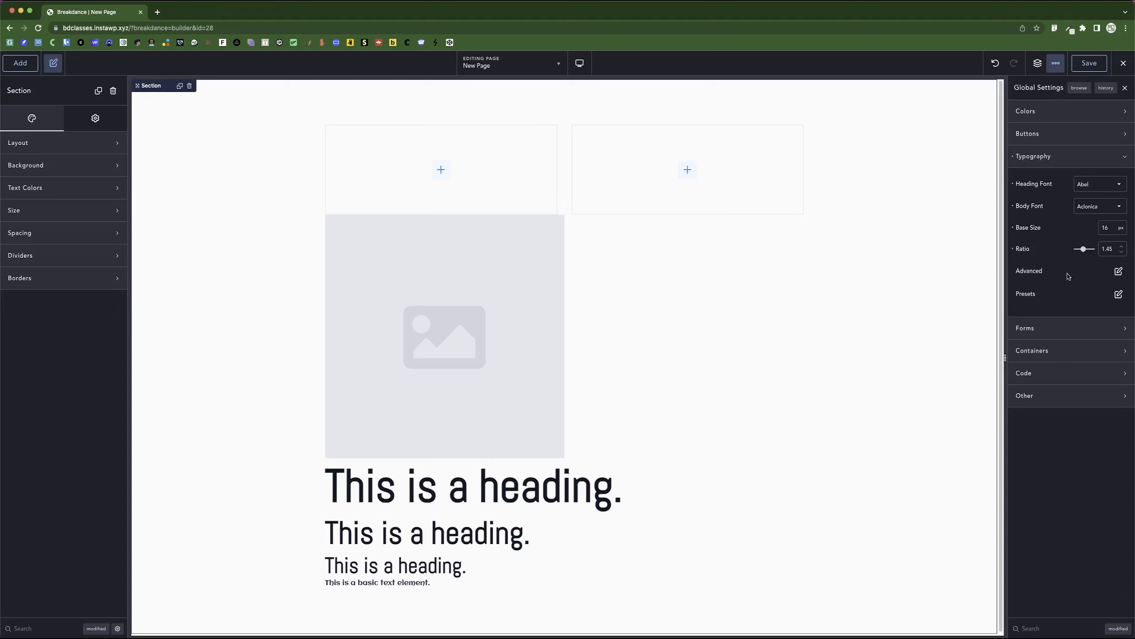
Step: Set the global body text color to #512CA7 in the advanced typography settings
{"action": "left_click", "coordinate": [1118, 271]}
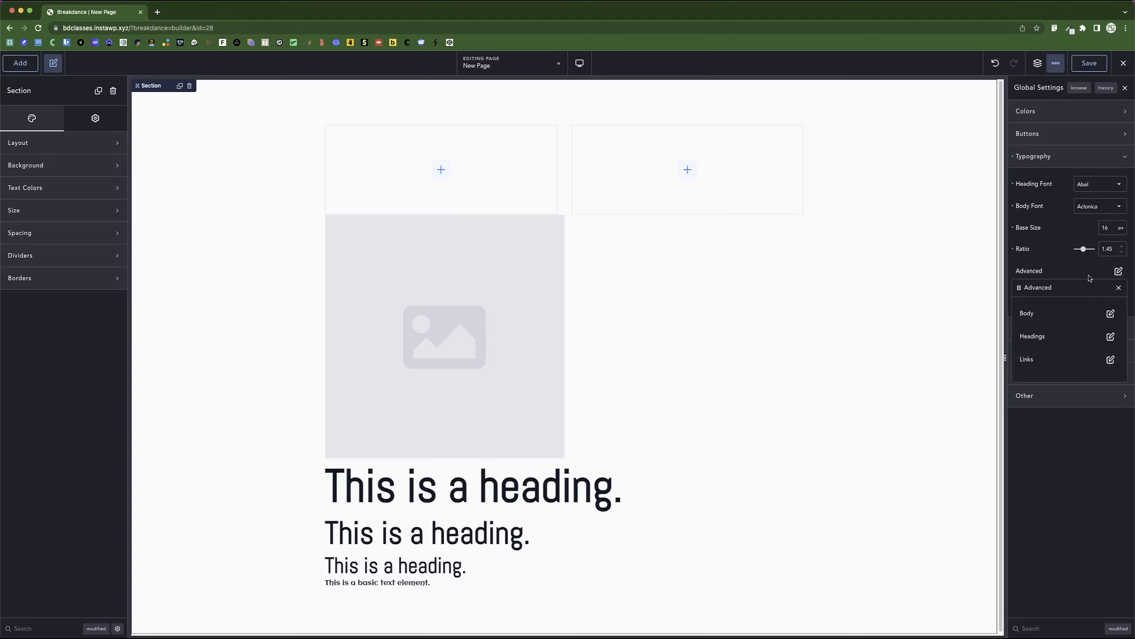
{"action": "left_click", "coordinate": [1113, 313]}
{"action": "left_click", "coordinate": [1100, 336]}
{"action": "mouse_move", "coordinate": [1068, 386]}
{"action": "left_mouse_down"}
{"action": "mouse_move", "coordinate": [1079, 393]}
{"action": "mouse_move", "coordinate": [1083, 382]}
{"action": "left_mouse_up"}
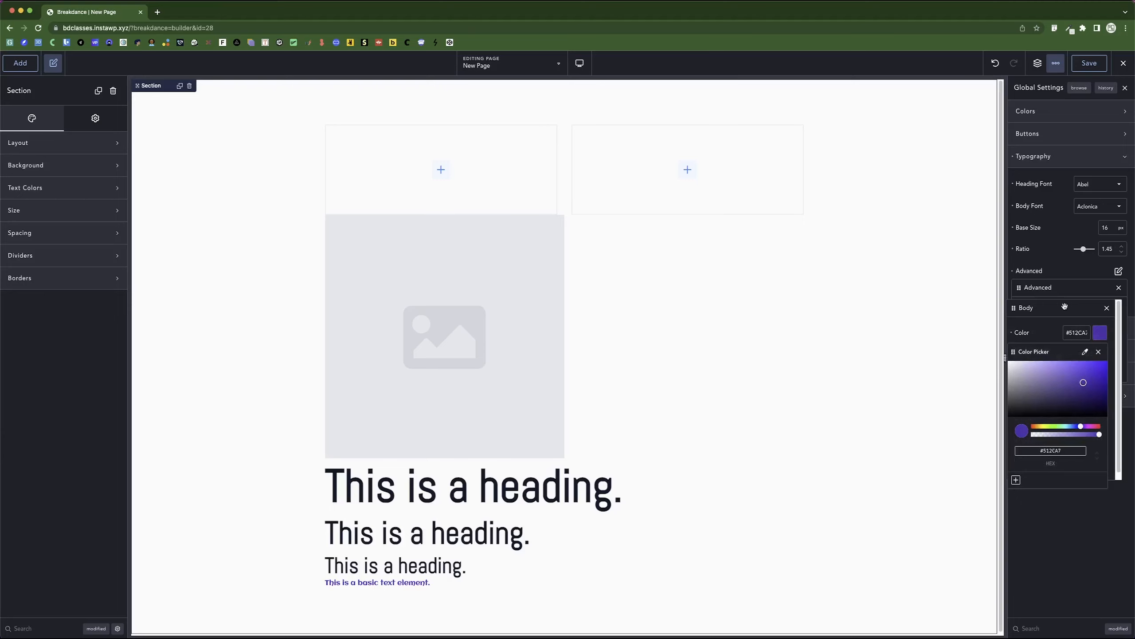
{"action": "left_click", "coordinate": [1099, 353]}
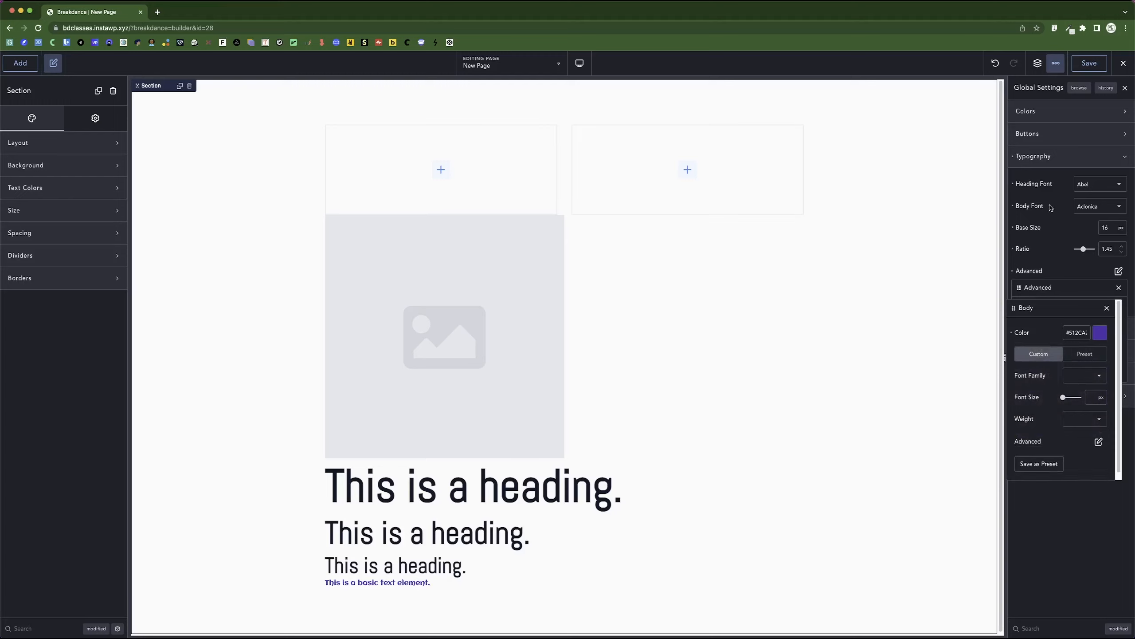
{"action": "left_click", "coordinate": [1058, 248]}
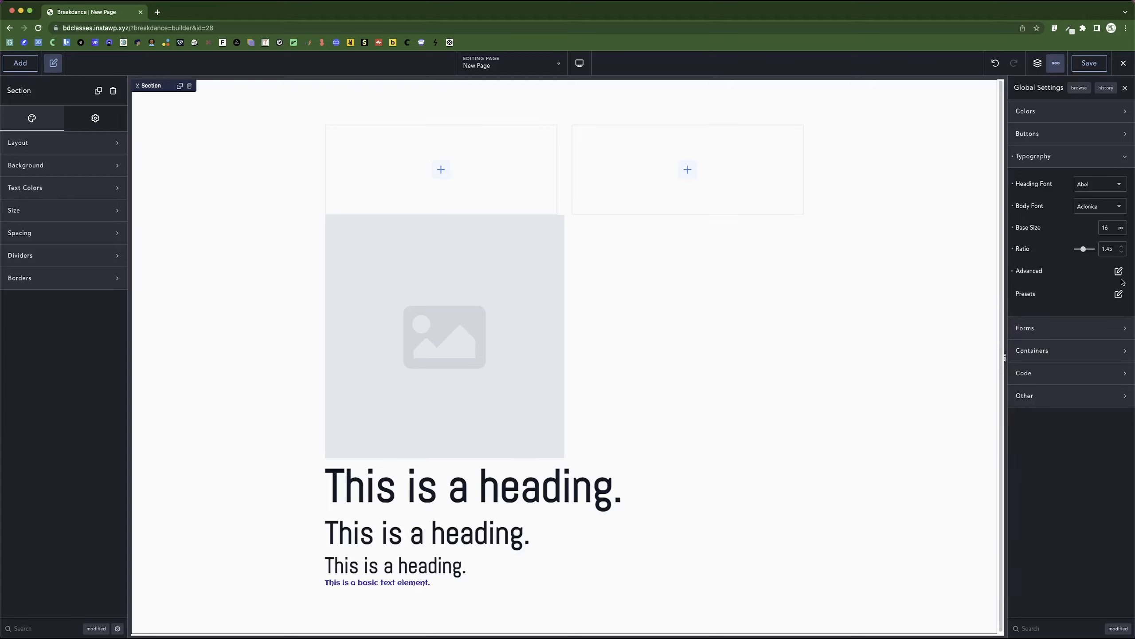
Step: Add a global typography preset with the Acme font family, 58 px font size and weight 900
{"action": "left_click", "coordinate": [1119, 294]}
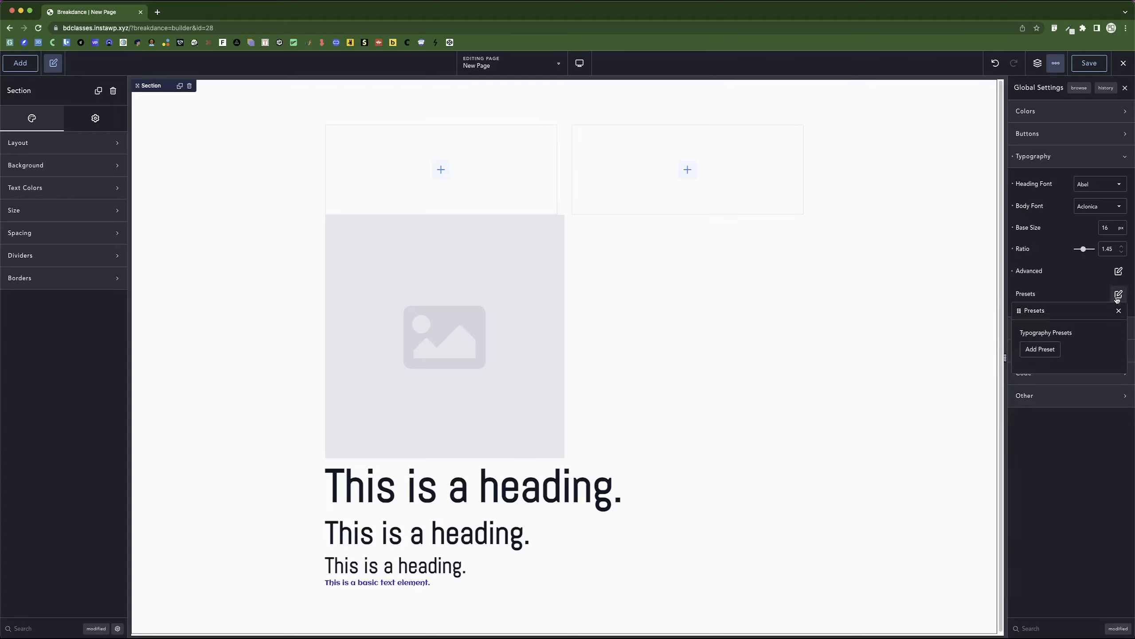
{"action": "left_click", "coordinate": [1044, 354]}
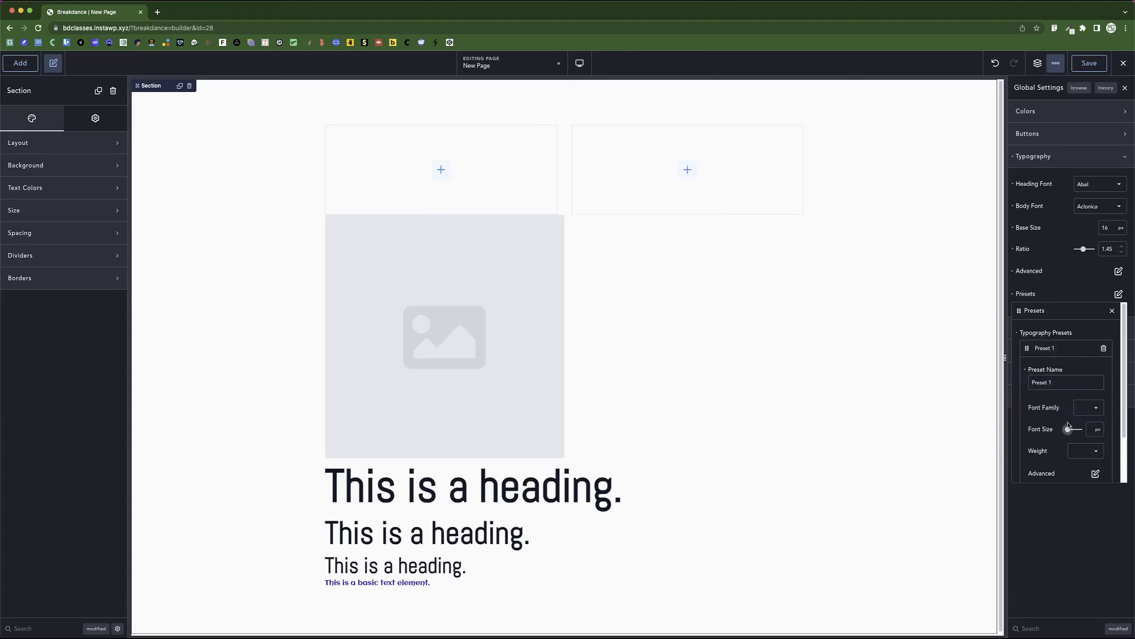
{"action": "left_click", "coordinate": [1084, 410]}
{"action": "left_click", "coordinate": [1090, 428]}
{"action": "type", "text": "58"}
{"action": "left_click", "coordinate": [1093, 453]}
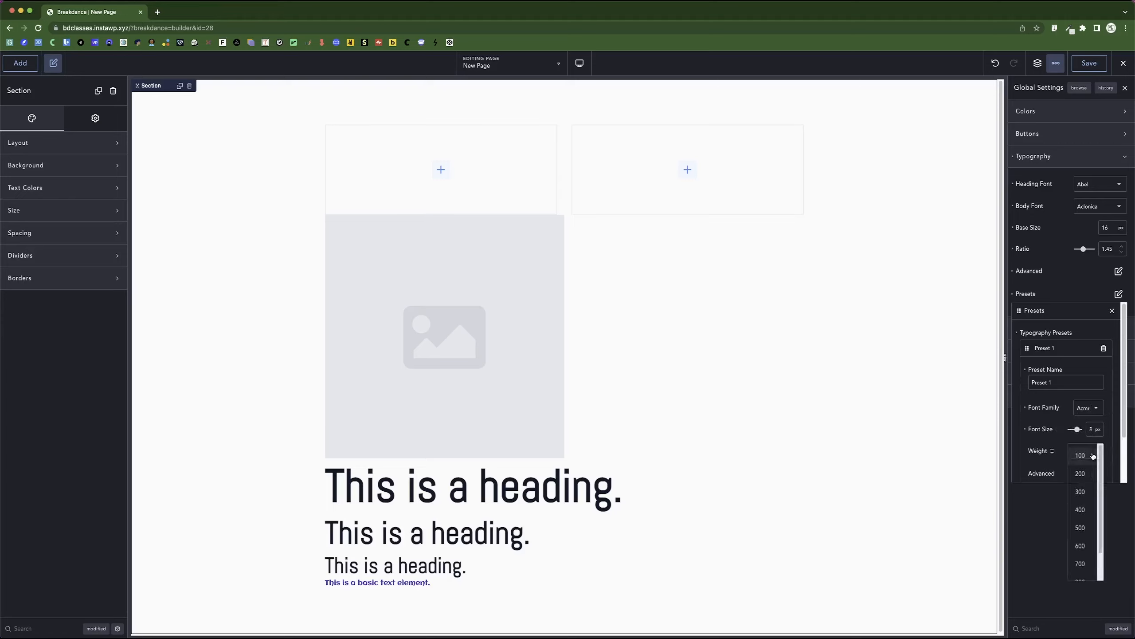
{"action": "scroll", "coordinate": [1082, 530], "scroll_direction": "down", "scroll_amount": 2}
{"action": "left_click", "coordinate": [1079, 567]}
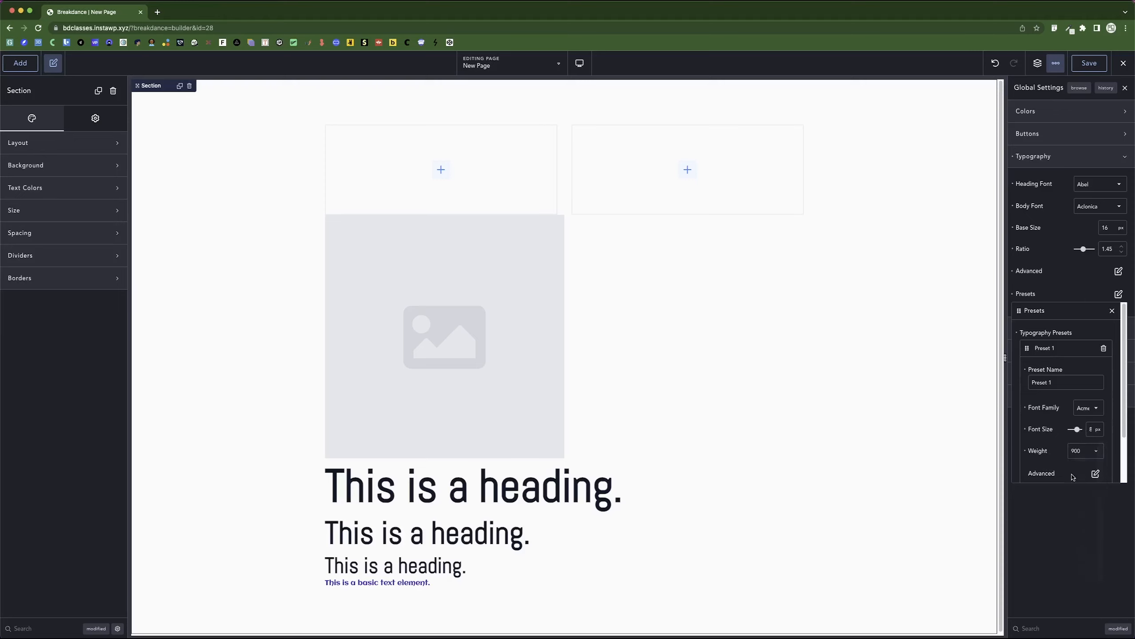
Step: Set the typography preset's text transform to uppercase and close the preset settings
{"action": "scroll", "coordinate": [1073, 474], "scroll_direction": "down", "scroll_amount": 2}
{"action": "left_click", "coordinate": [1096, 414]}
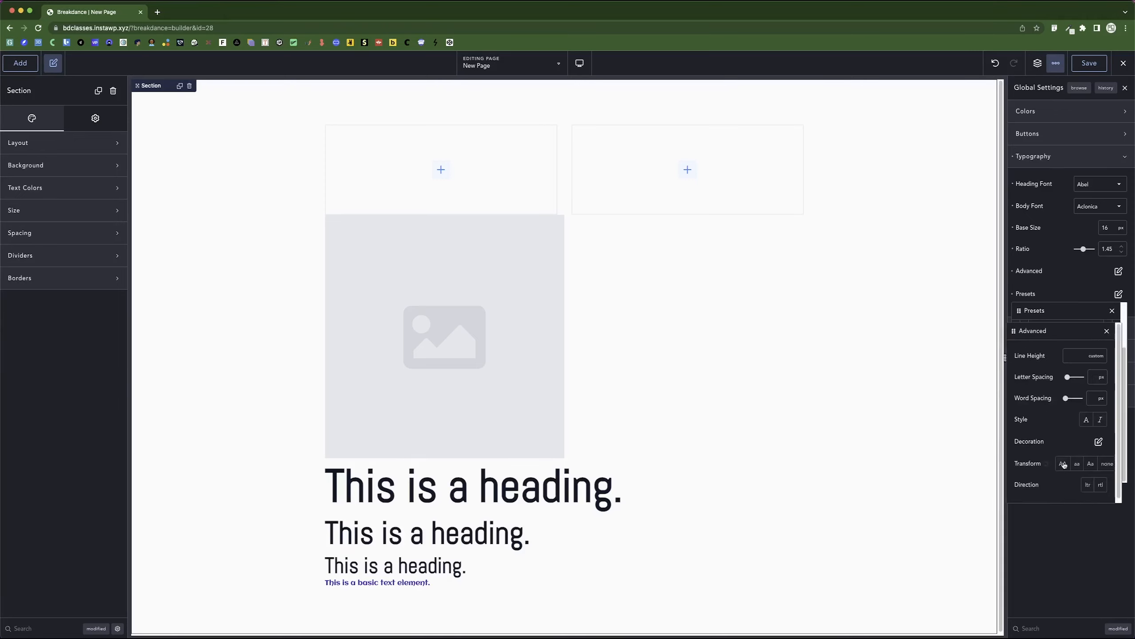
{"action": "left_click", "coordinate": [1064, 464]}
{"action": "left_click", "coordinate": [1108, 330]}
{"action": "left_click", "coordinate": [1112, 311]}
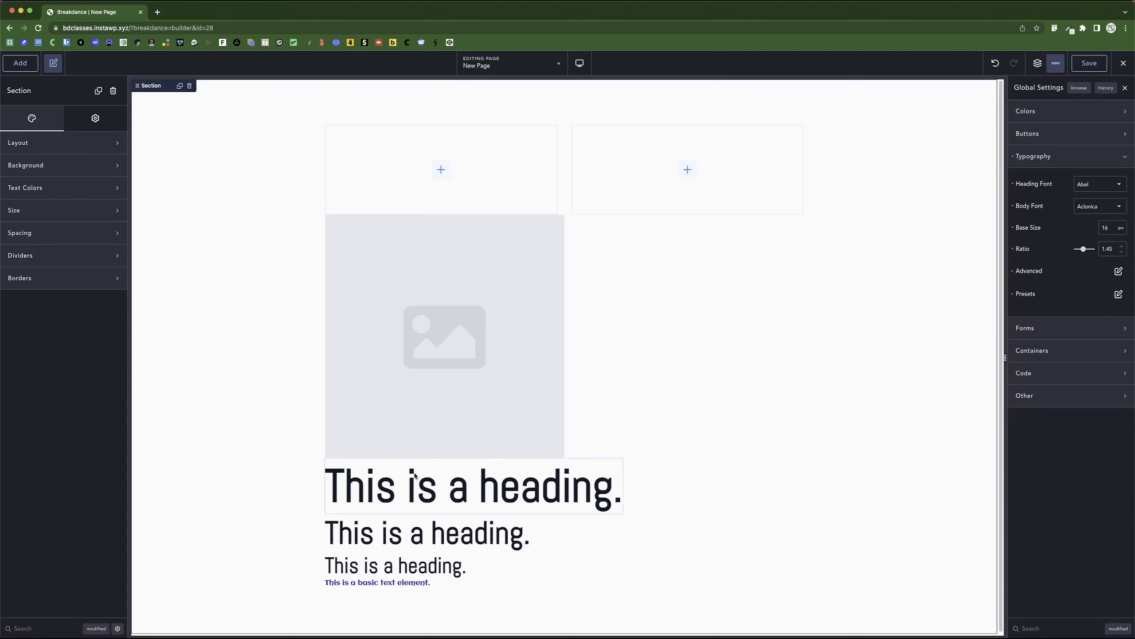
Step: Apply the typography preset Preset 1 to the topmost heading on the page
{"action": "left_click", "coordinate": [382, 497]}
{"action": "left_click", "coordinate": [62, 119]}
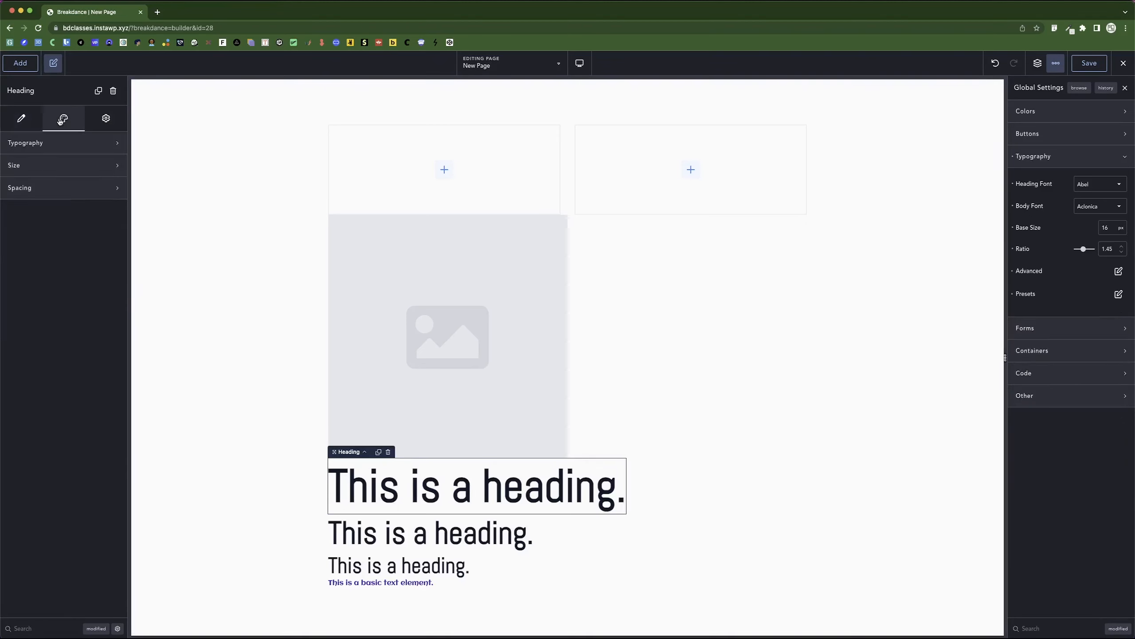
{"action": "left_click", "coordinate": [61, 145]}
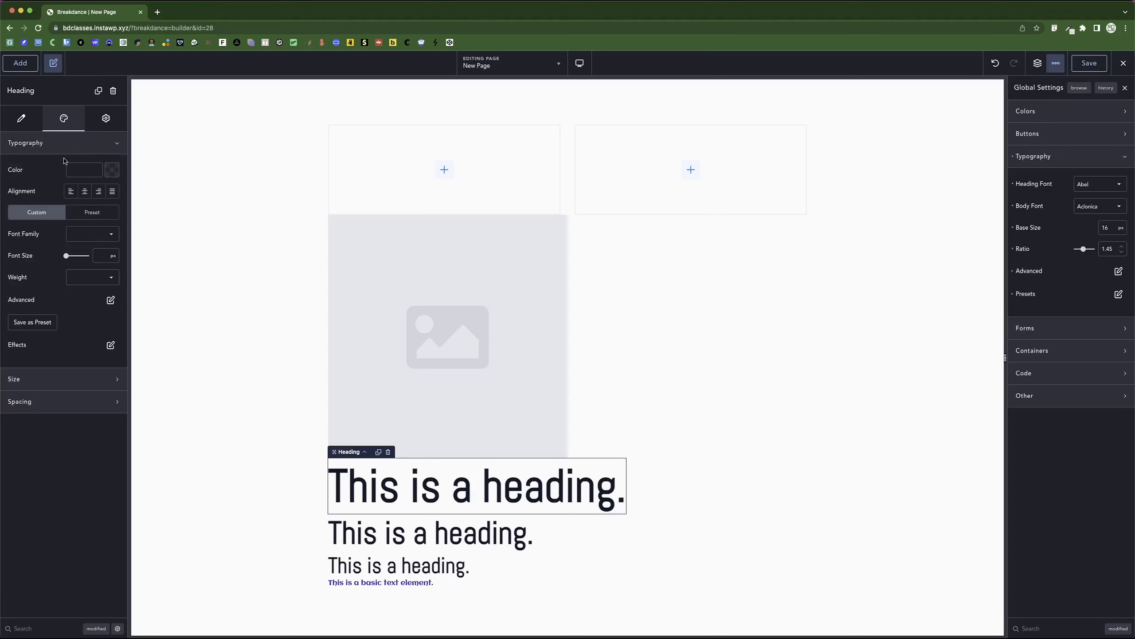
{"action": "left_click", "coordinate": [90, 216]}
{"action": "left_click", "coordinate": [87, 237]}
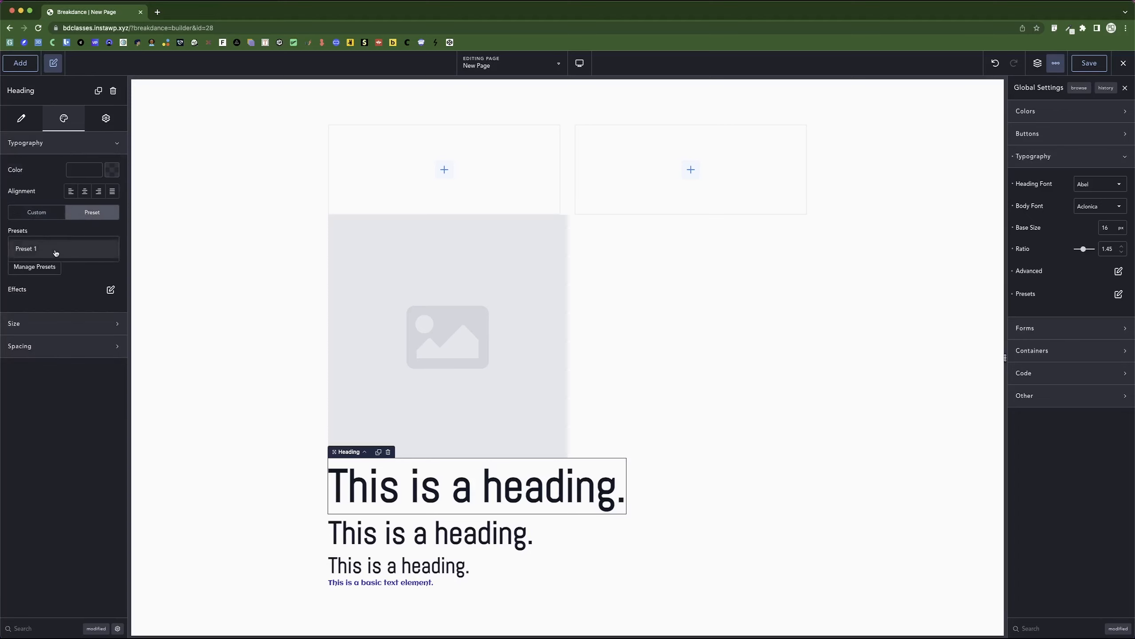
{"action": "left_click", "coordinate": [56, 251]}
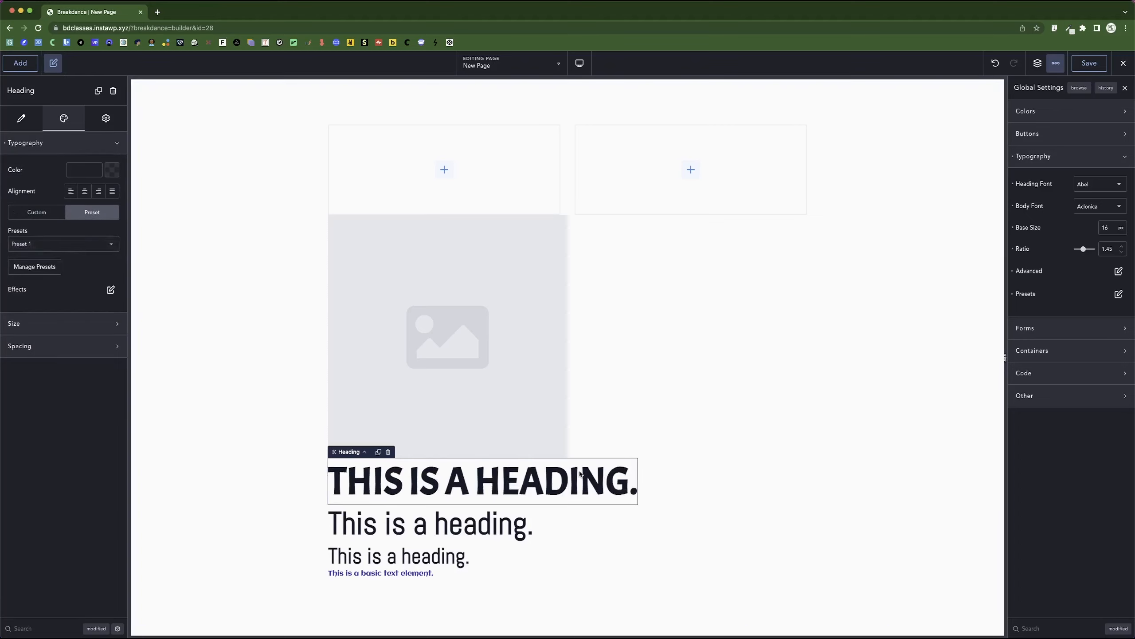
Step: Review the global typography presets and the options available in the global form settings
{"action": "left_click", "coordinate": [1117, 295]}
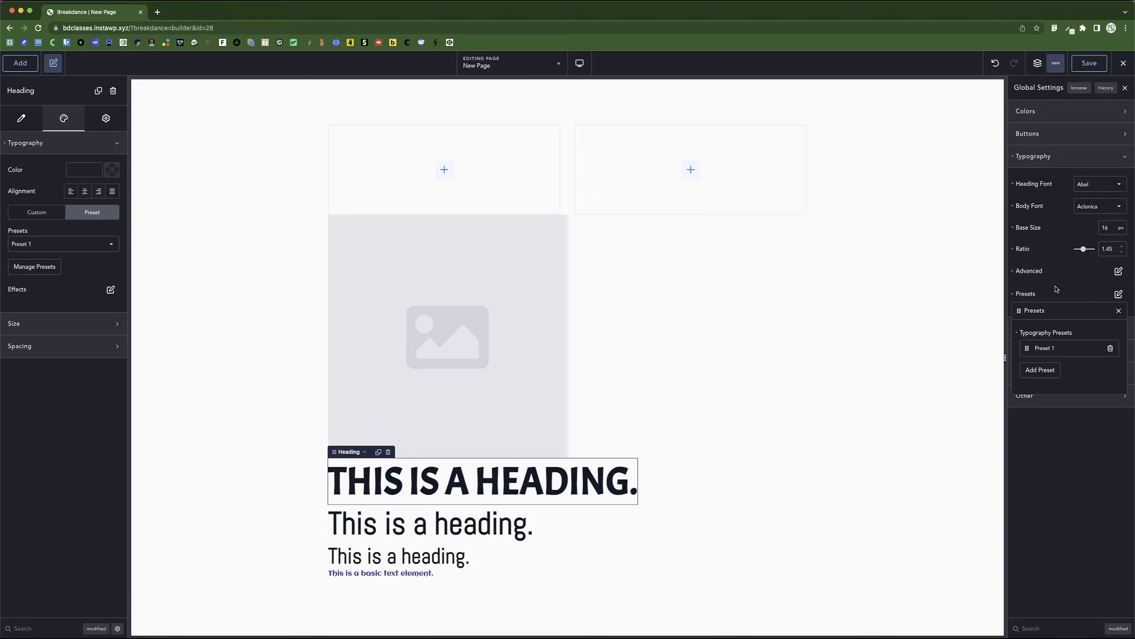
{"action": "left_click", "coordinate": [1119, 310]}
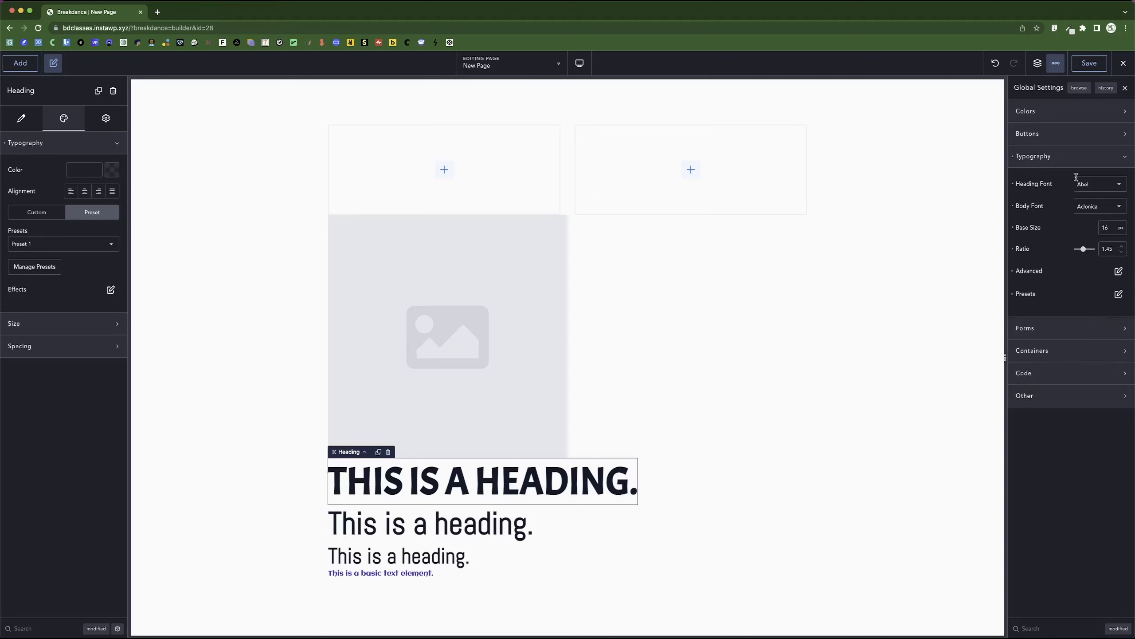
{"action": "left_click", "coordinate": [1077, 159]}
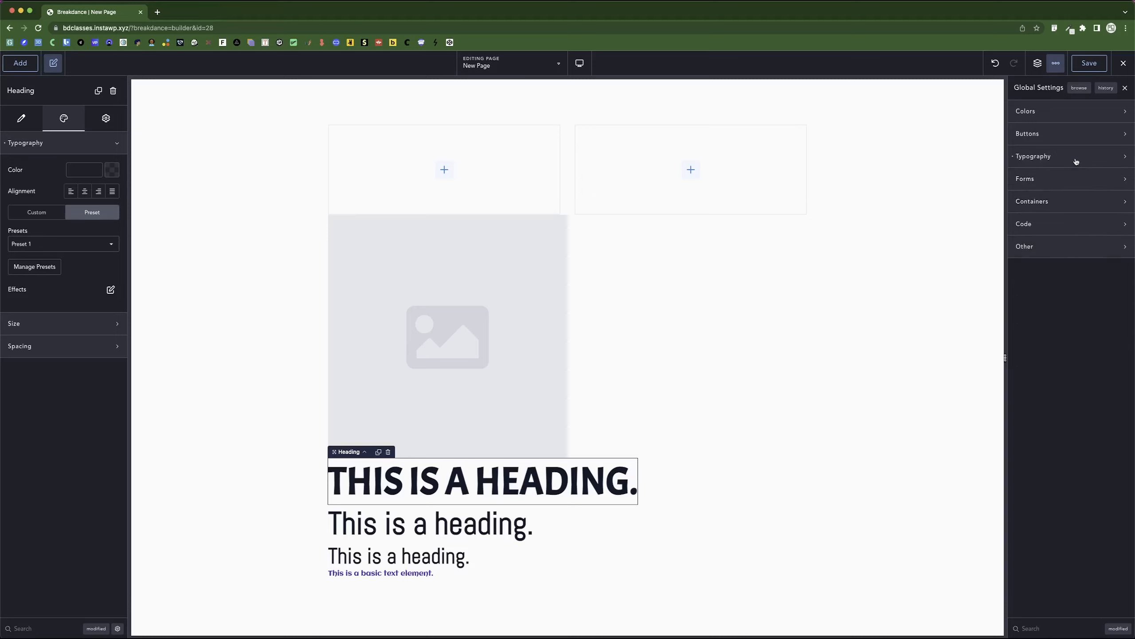
{"action": "left_click", "coordinate": [1045, 180]}
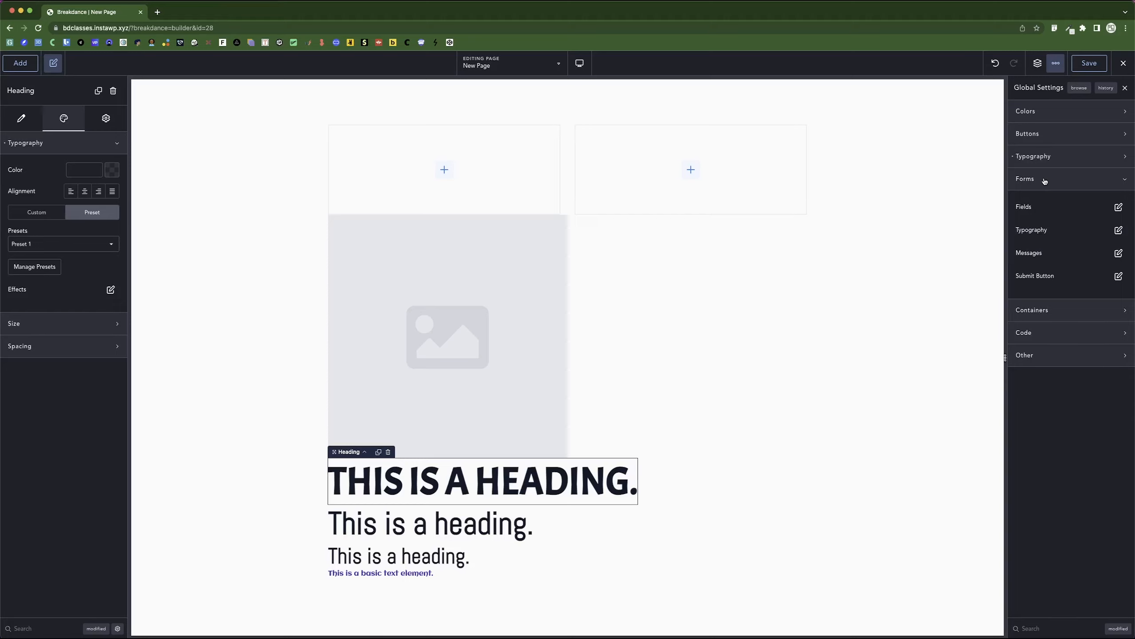
{"action": "left_click", "coordinate": [1068, 179]}
Step: Try a global section container width of 700 px, and reset the container settings
{"action": "left_click", "coordinate": [1062, 205]}
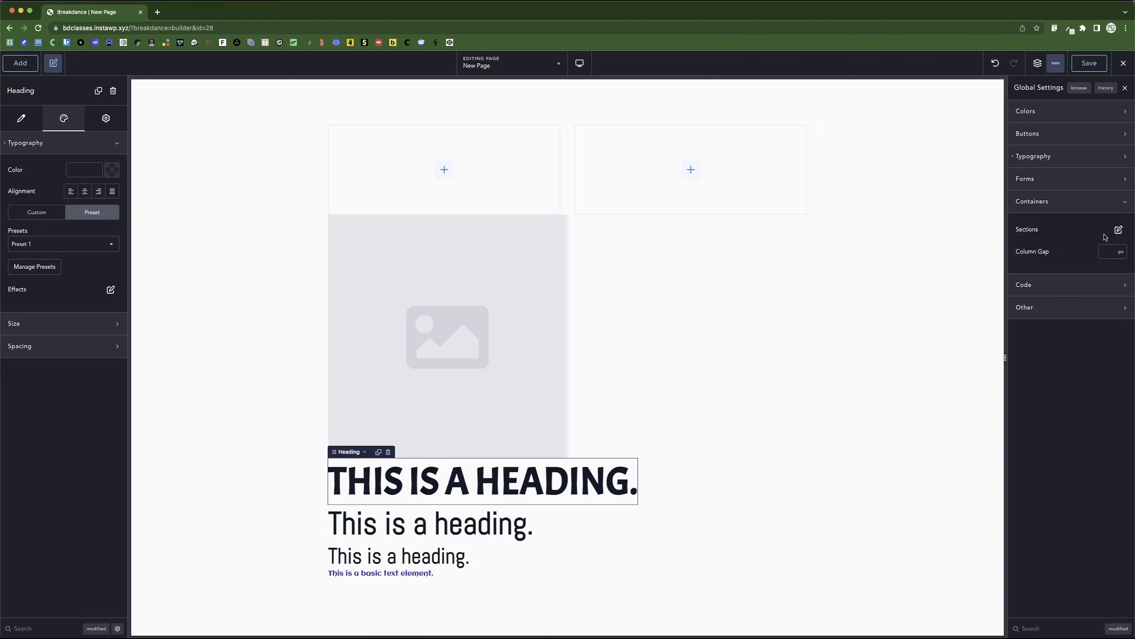
{"action": "left_click", "coordinate": [1118, 231]}
{"action": "left_click", "coordinate": [1102, 273]}
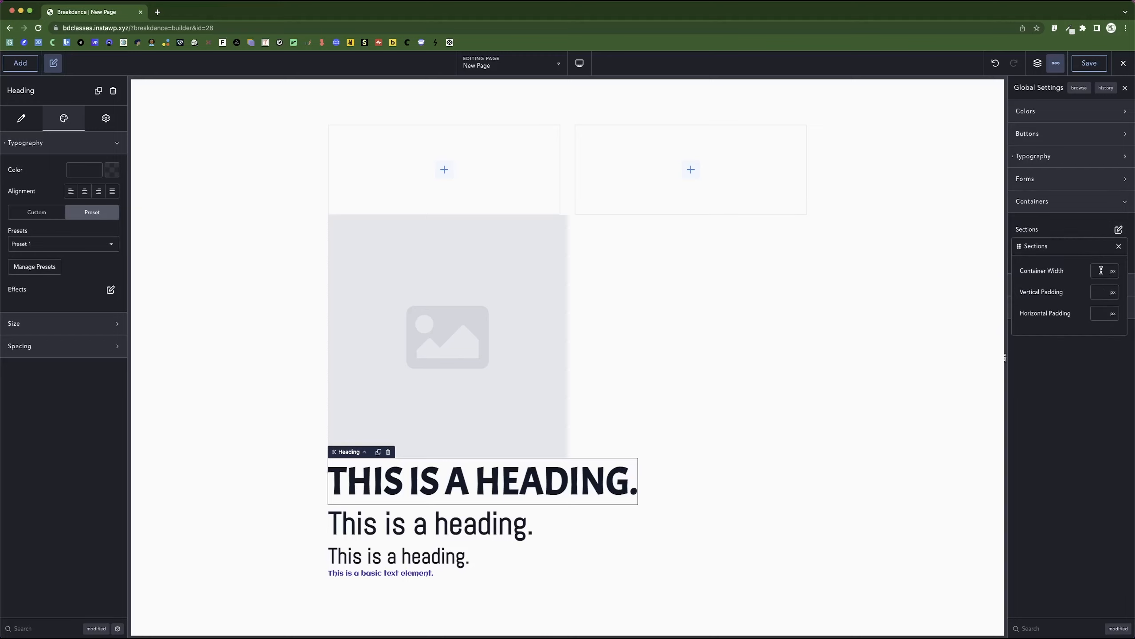
{"action": "type", "text": "700"}
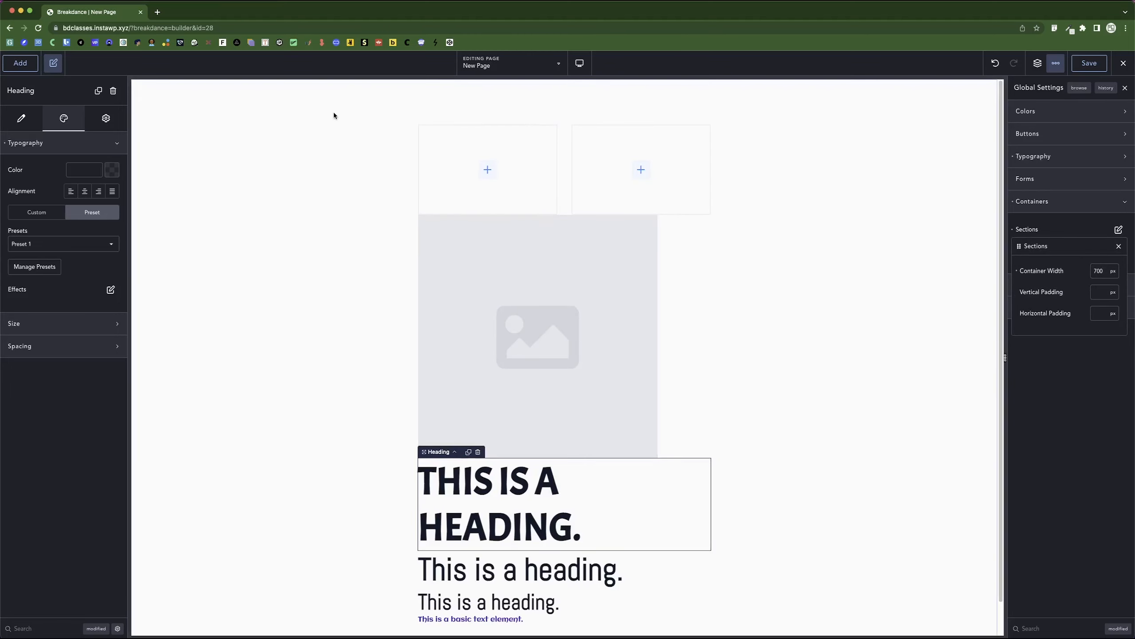
{"action": "left_click", "coordinate": [315, 134]}
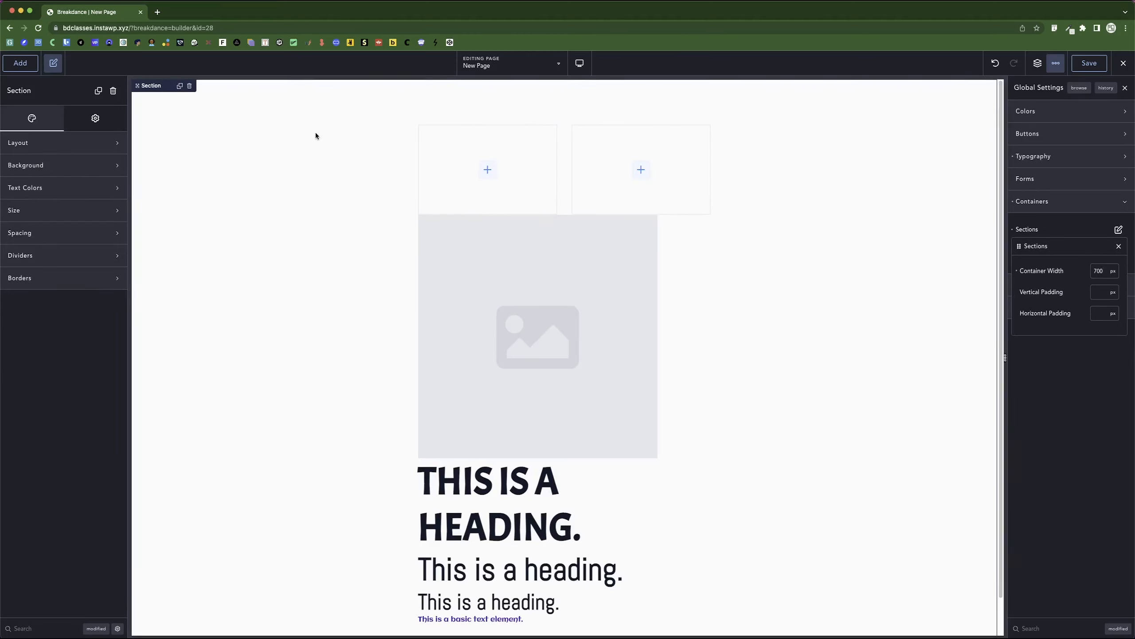
{"action": "left_click", "coordinate": [1118, 230]}
{"action": "left_click", "coordinate": [1119, 246]}
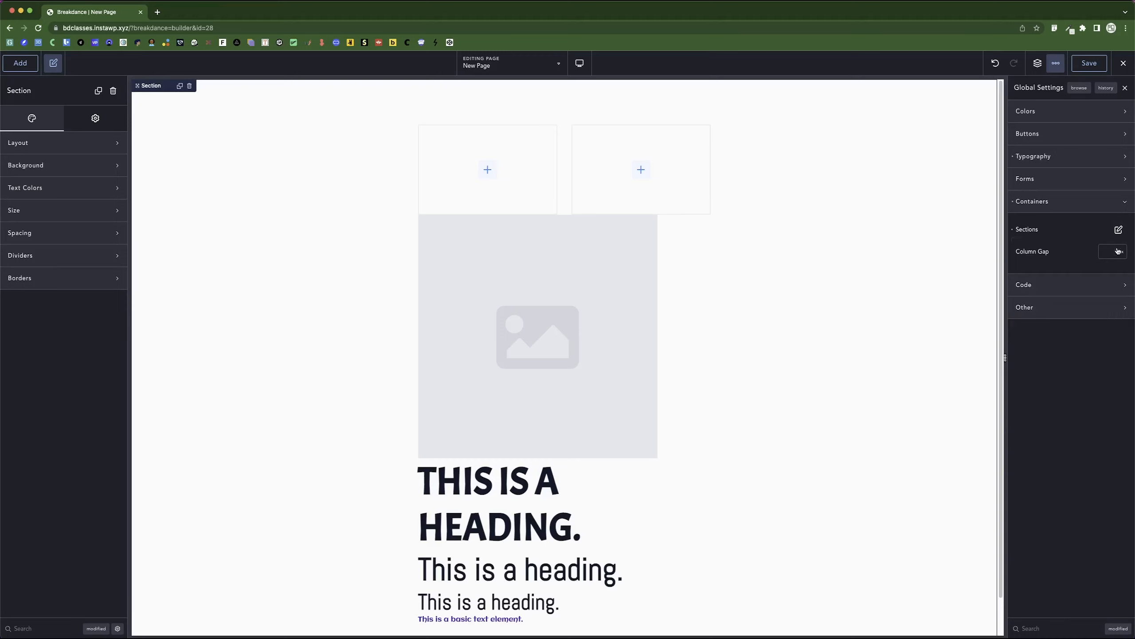
{"action": "left_click", "coordinate": [1013, 202]}
{"action": "left_click", "coordinate": [1057, 202]}
Step: Try adding a global CSS stylesheet, delete it, and check the Other settings
{"action": "left_click", "coordinate": [1054, 224]}
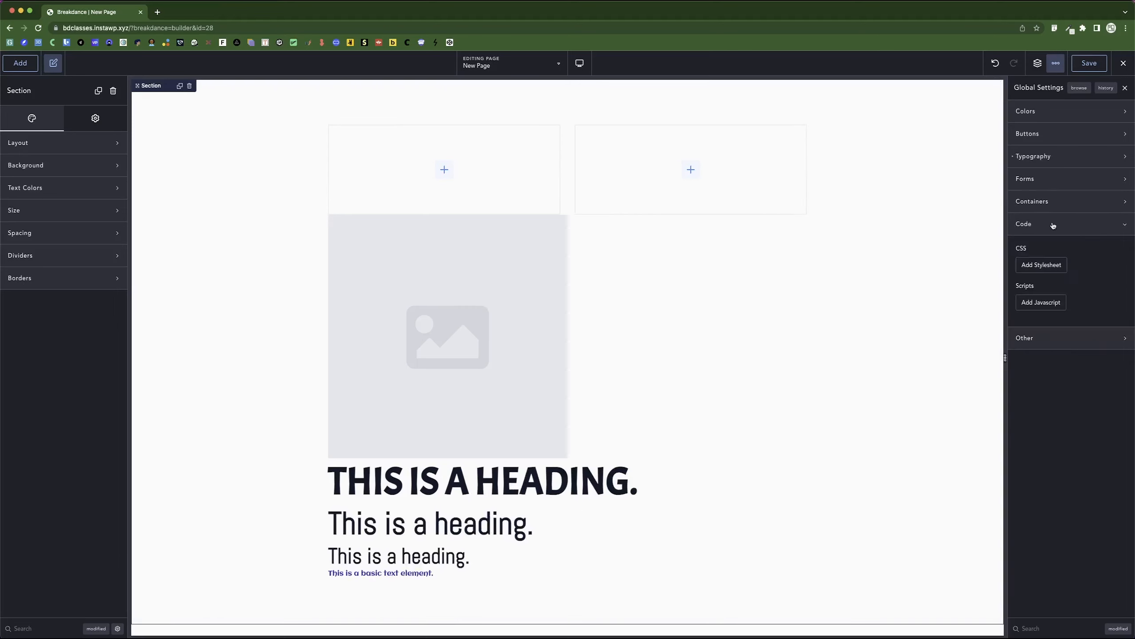
{"action": "left_click", "coordinate": [1047, 266]}
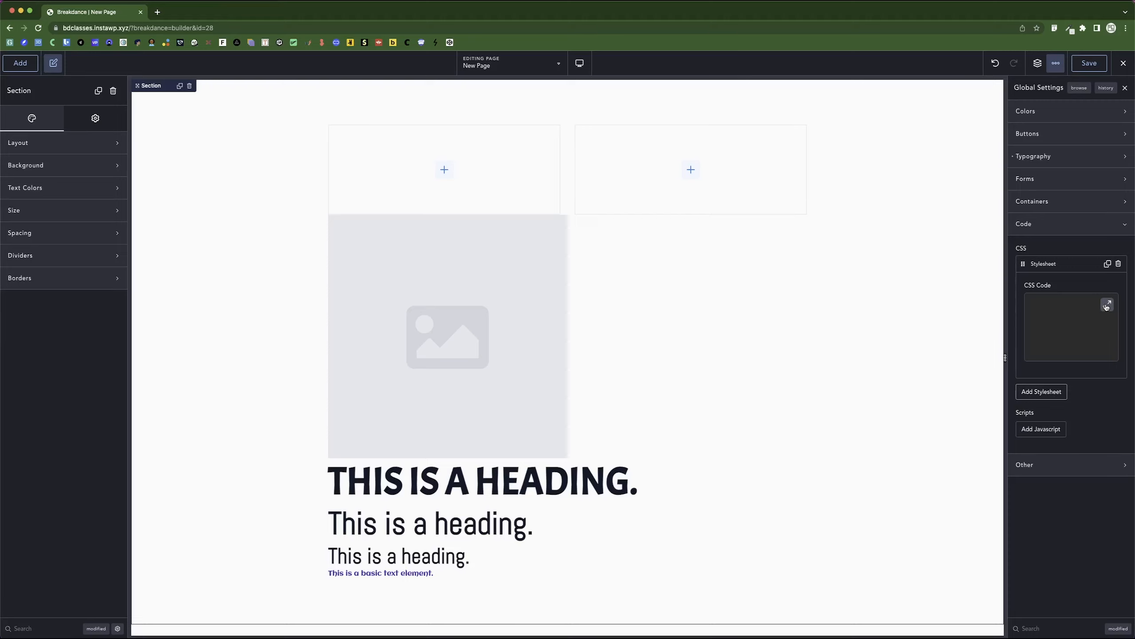
{"action": "left_click", "coordinate": [1119, 264]}
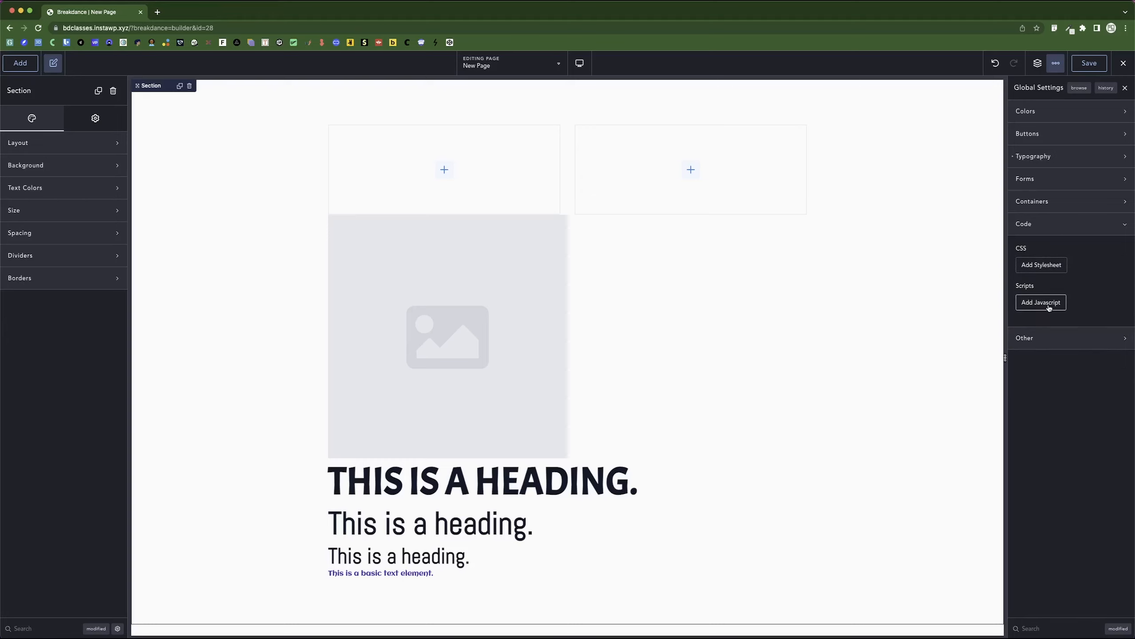
{"action": "left_click", "coordinate": [1037, 226]}
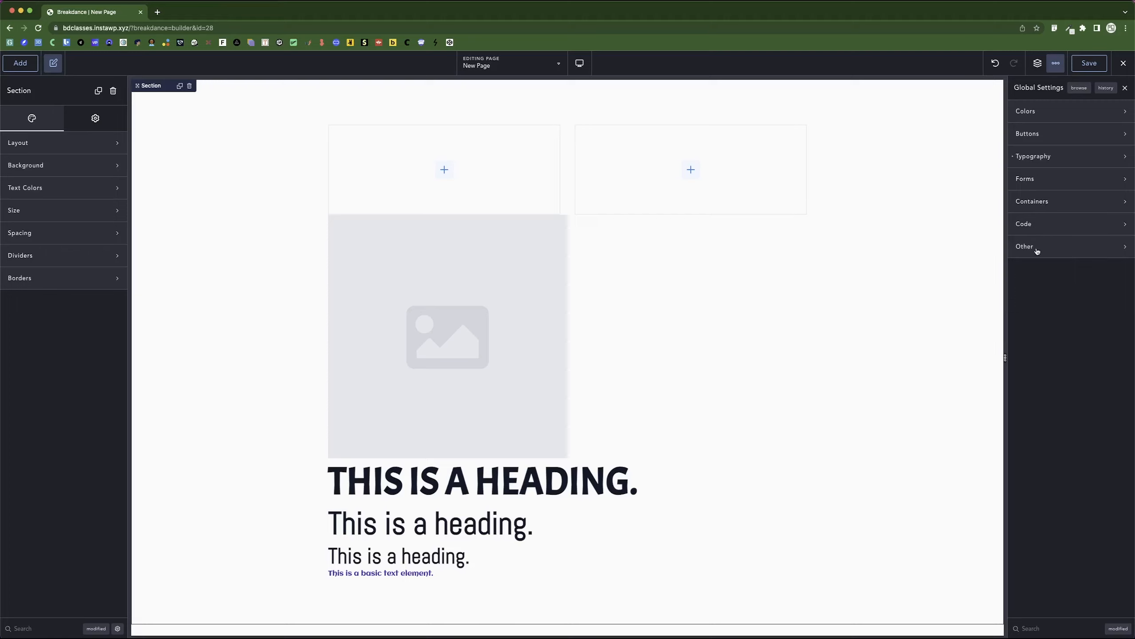
{"action": "left_click", "coordinate": [1037, 250]}
{"action": "left_click", "coordinate": [1082, 247]}
Step: Search the global settings for "brand", set the brand color to #15CA2A, and clear the search
{"action": "left_click", "coordinate": [1037, 630]}
{"action": "type", "text": "brand"}
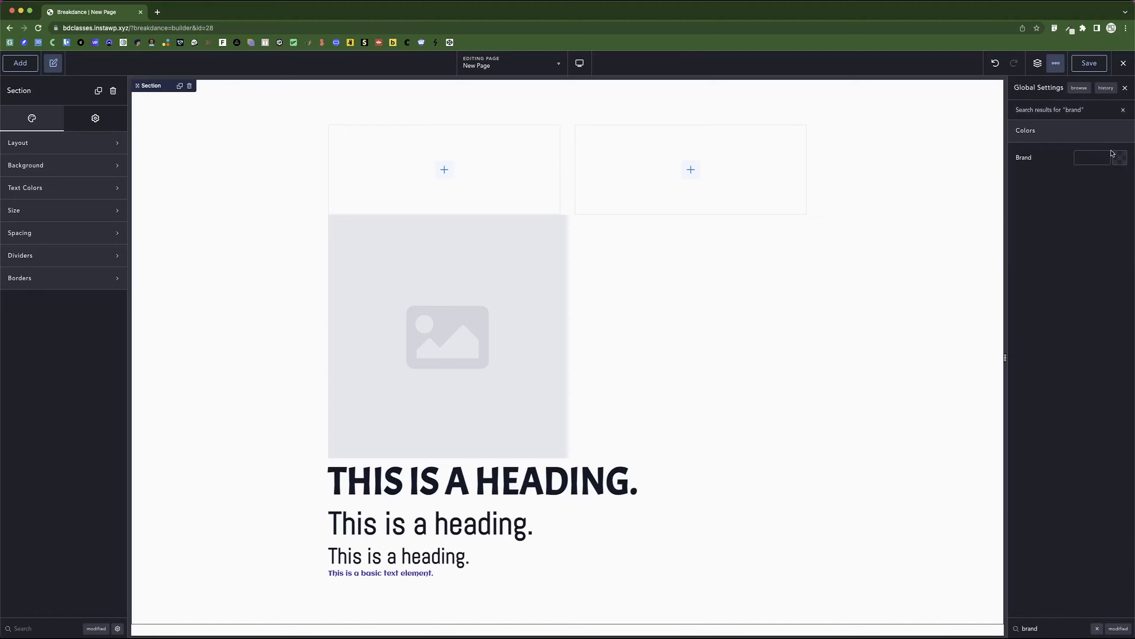
{"action": "left_click", "coordinate": [1119, 161]}
{"action": "left_click_drag", "start_coordinate": [1070, 218], "coordinate": [1119, 201]}
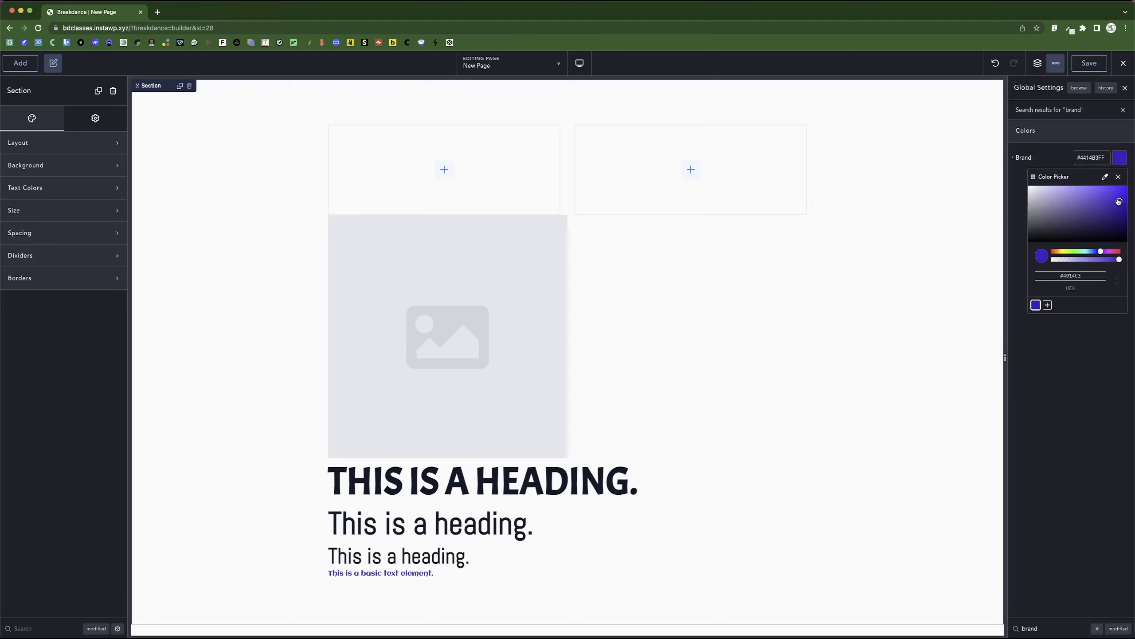
{"action": "left_click_drag", "start_coordinate": [1098, 253], "coordinate": [1077, 255]}
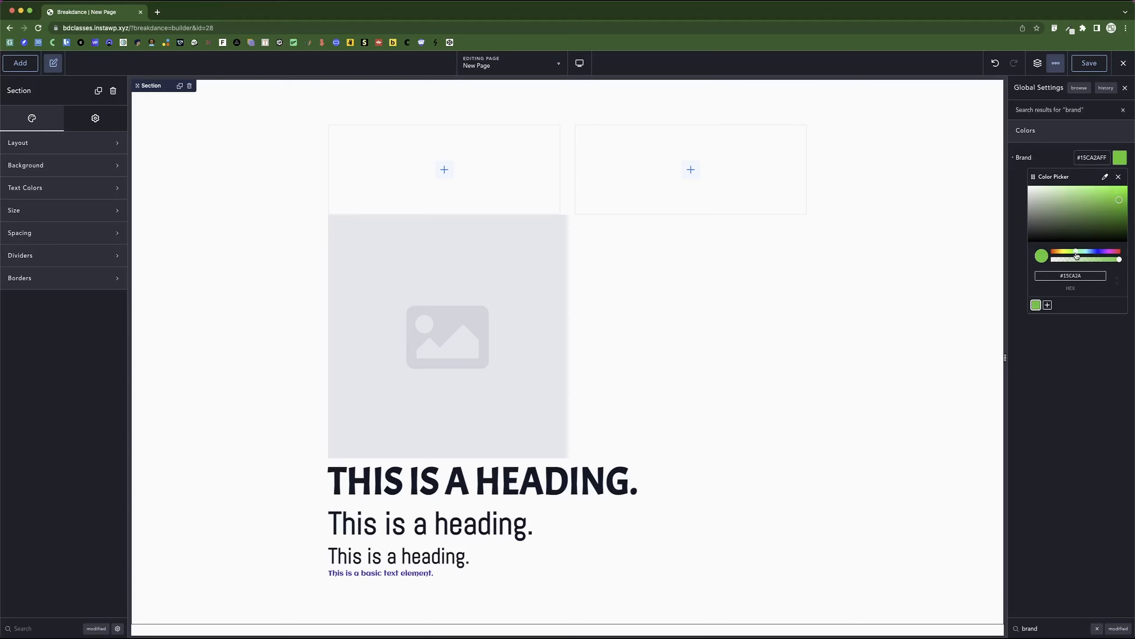
{"action": "left_click", "coordinate": [1049, 156]}
{"action": "left_click", "coordinate": [1124, 110]}
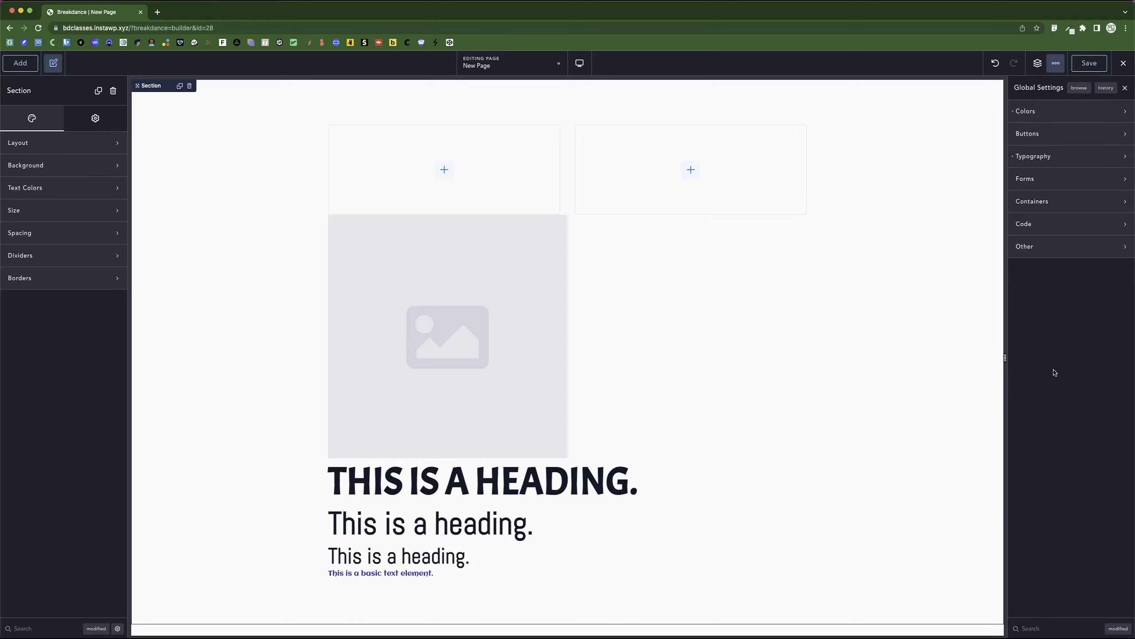
Step: Filter the global settings to modified ones, change the body text color to #9980D2, and remove the filter
{"action": "left_click", "coordinate": [1117, 629]}
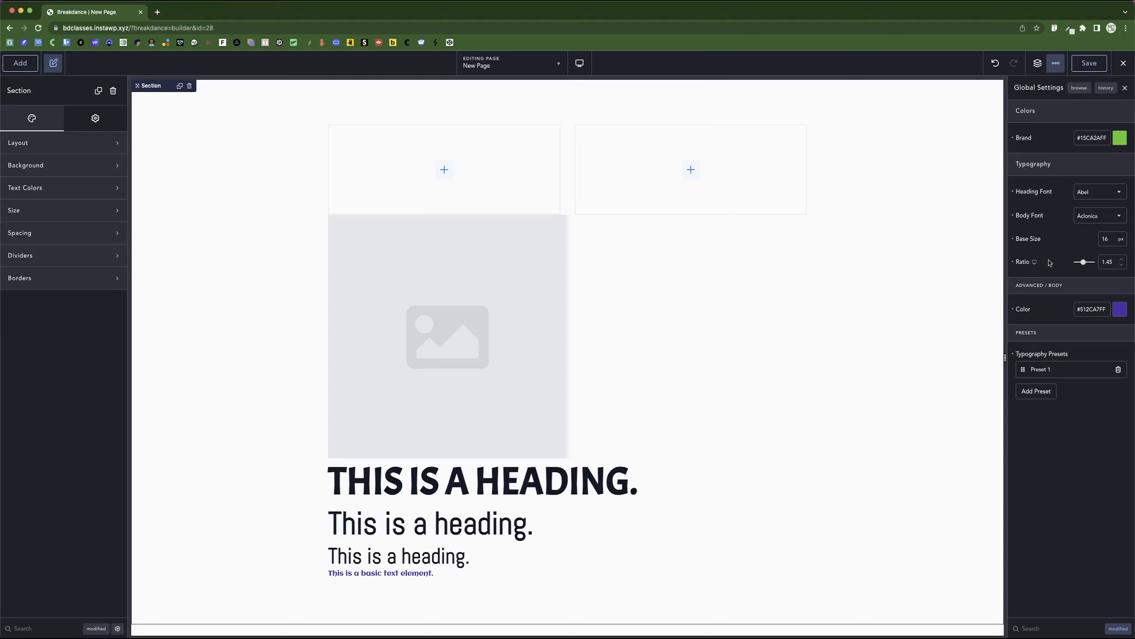
{"action": "left_click", "coordinate": [1119, 311]}
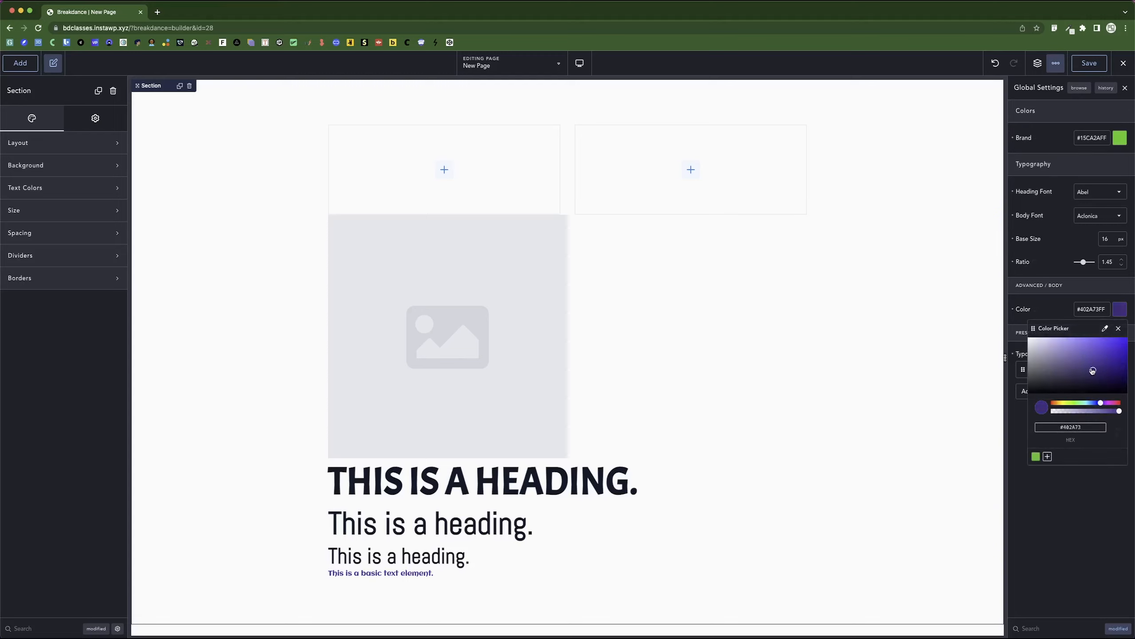
{"action": "left_click_drag", "start_coordinate": [1093, 371], "coordinate": [1068, 351]}
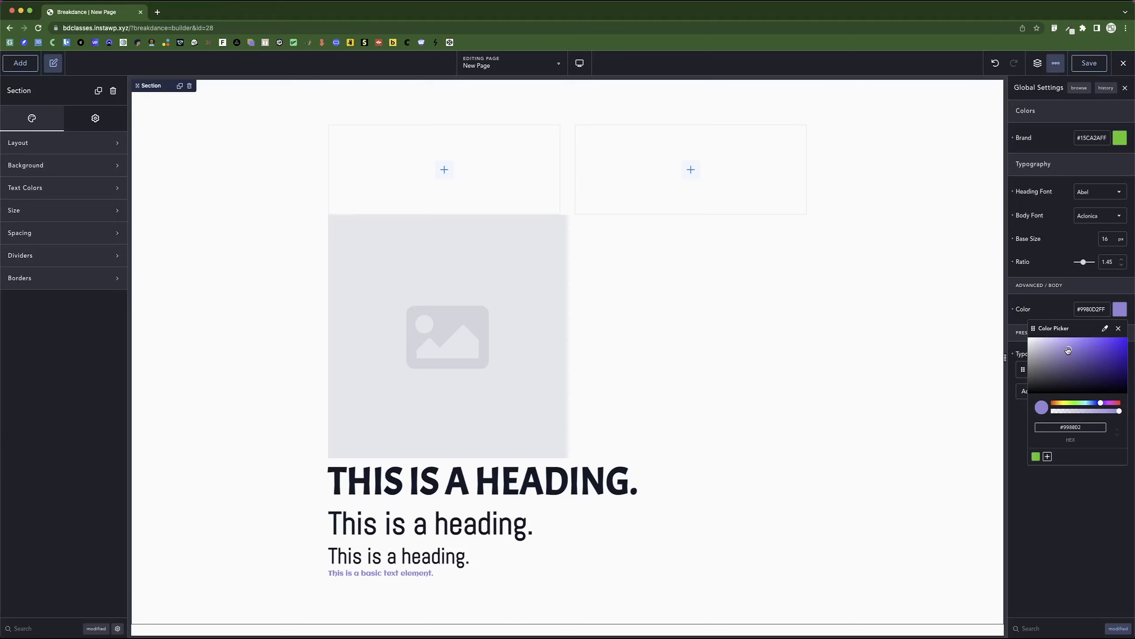
{"action": "left_click", "coordinate": [1052, 305]}
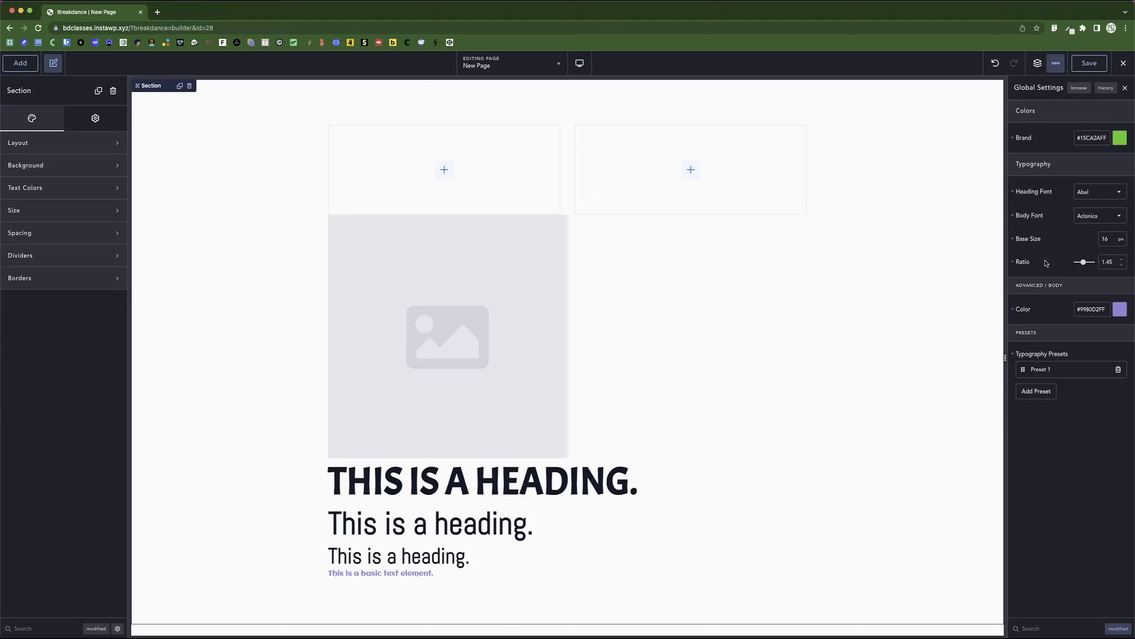
{"action": "left_click", "coordinate": [1120, 628]}
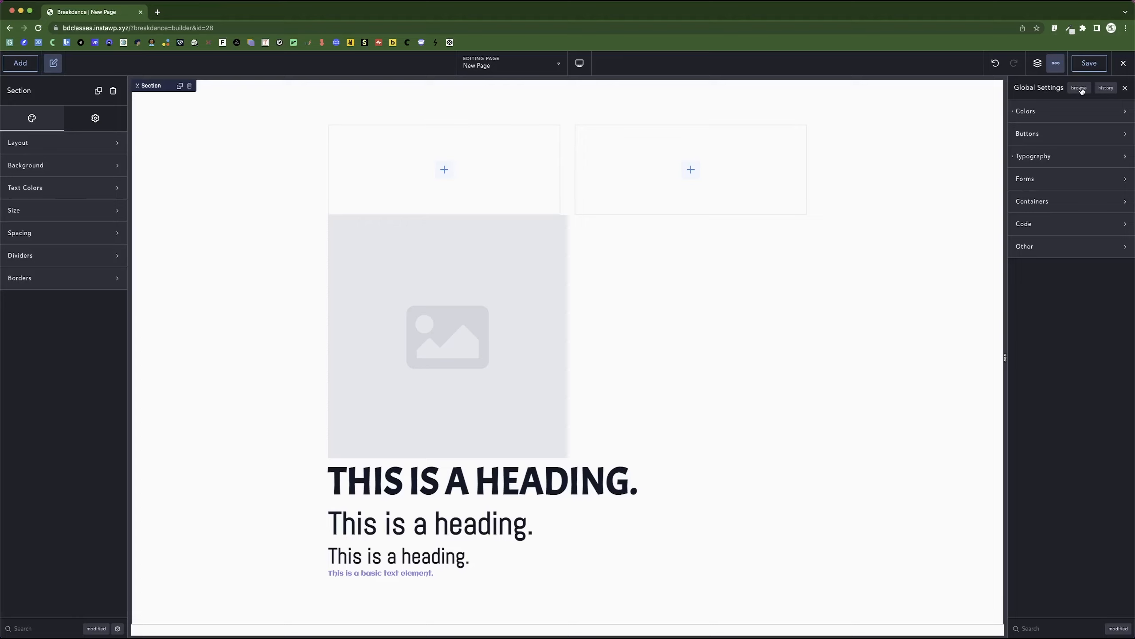
Step: Compare saved global settings revisions and restore the one from October 3, 2022 6:44 am
{"action": "left_click", "coordinate": [1107, 89]}
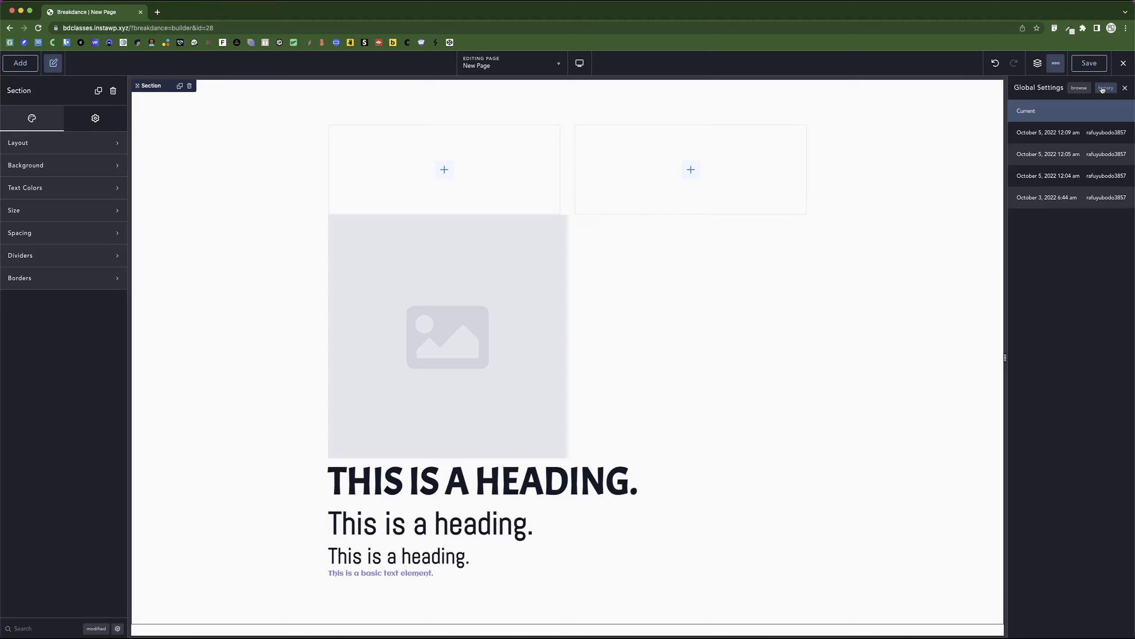
{"action": "left_click", "coordinate": [1071, 199]}
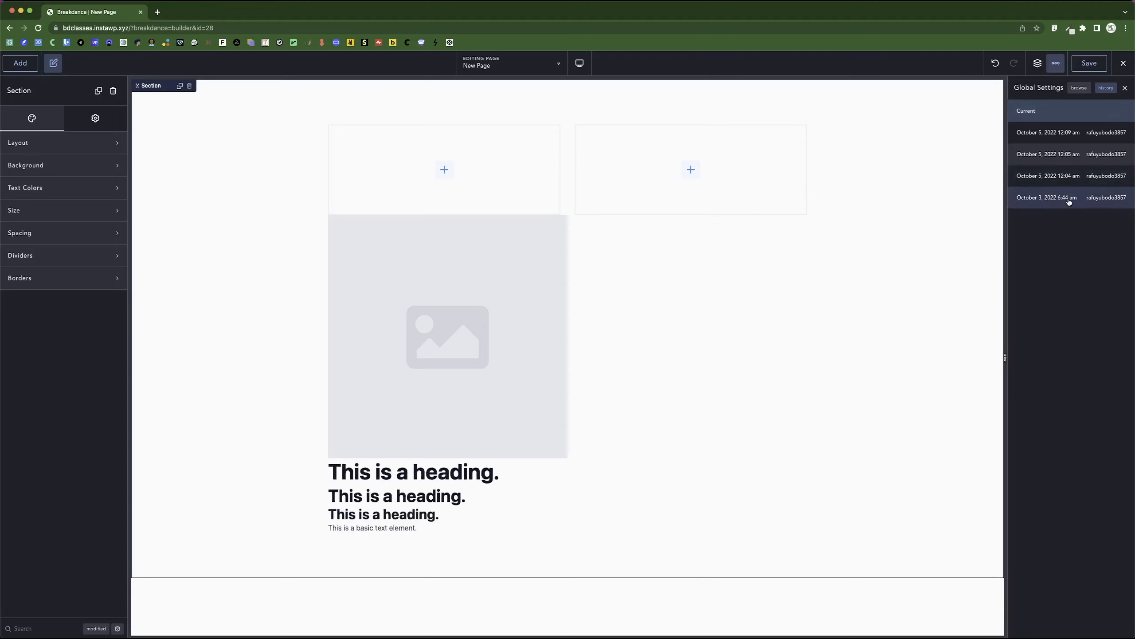
{"action": "left_click", "coordinate": [1073, 159]}
{"action": "left_click", "coordinate": [1068, 135]}
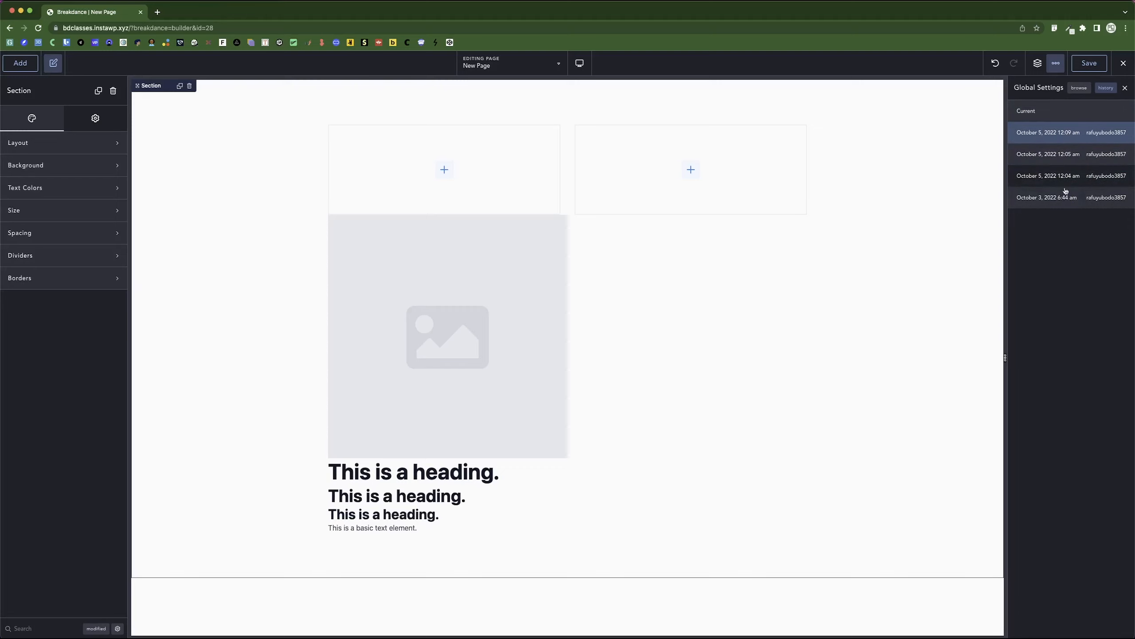
{"action": "left_click", "coordinate": [1069, 203]}
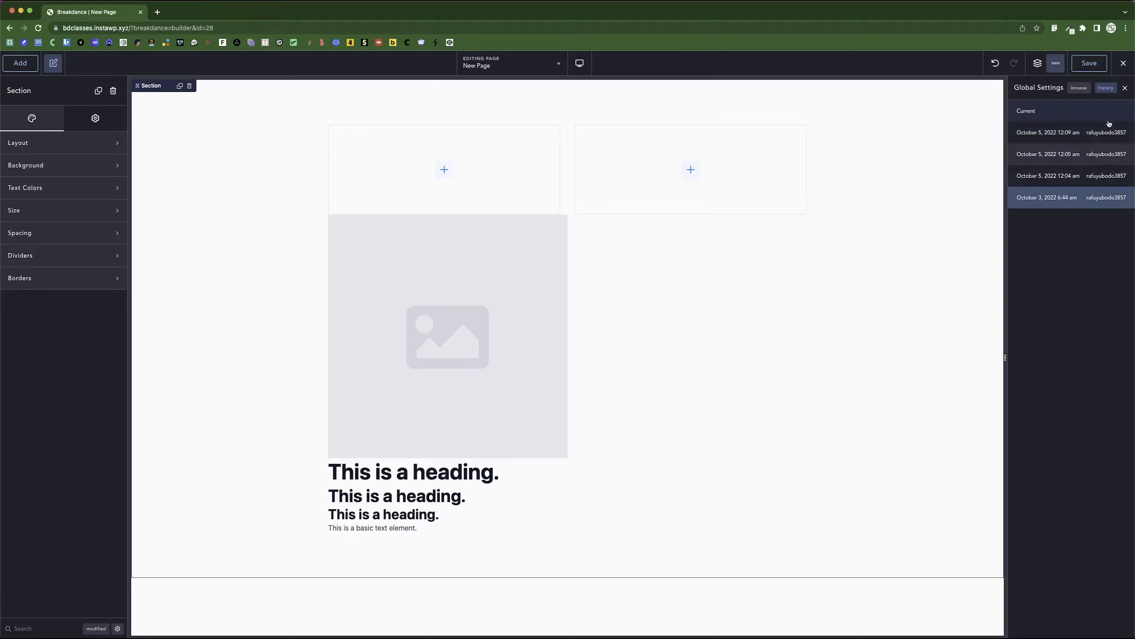
{"action": "left_click", "coordinate": [1126, 89]}
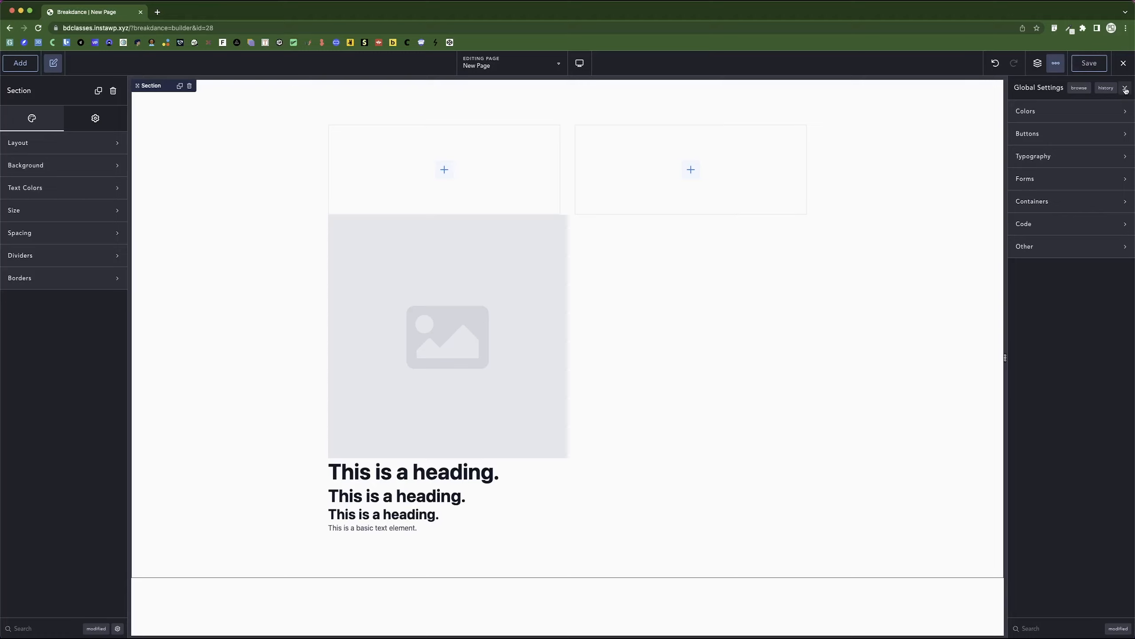
Step: Open the selectors manager and delete the Columns element above the image together with its columns
{"action": "left_click", "coordinate": [1056, 63]}
{"action": "left_click", "coordinate": [1049, 102]}
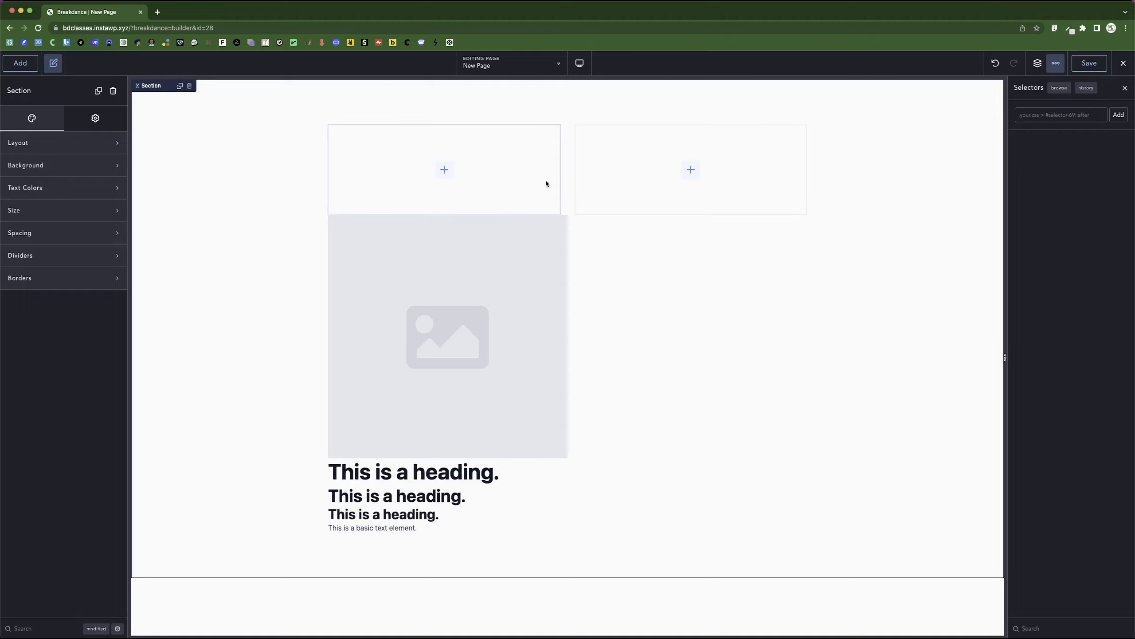
{"action": "left_click", "coordinate": [634, 118]}
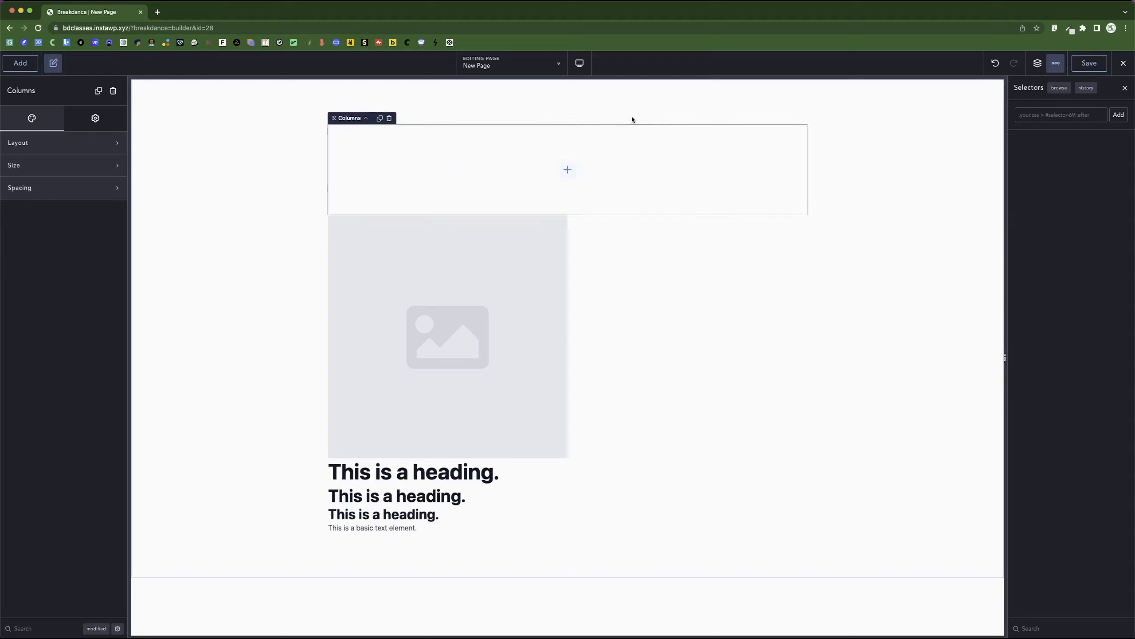
{"action": "left_click", "coordinate": [387, 118]}
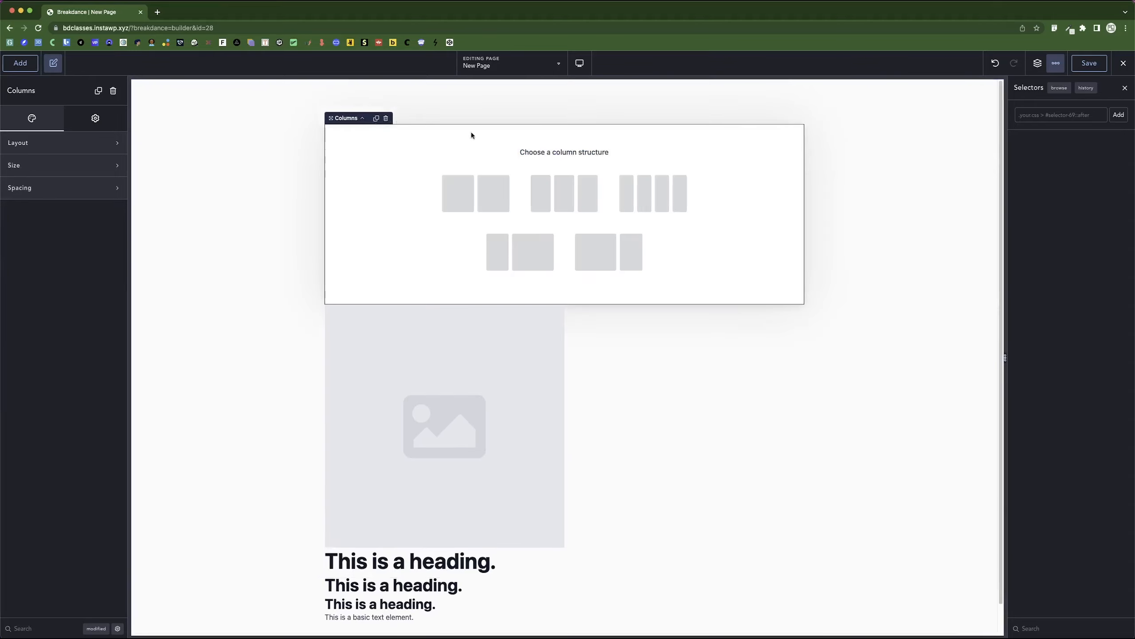
{"action": "left_click", "coordinate": [386, 118]}
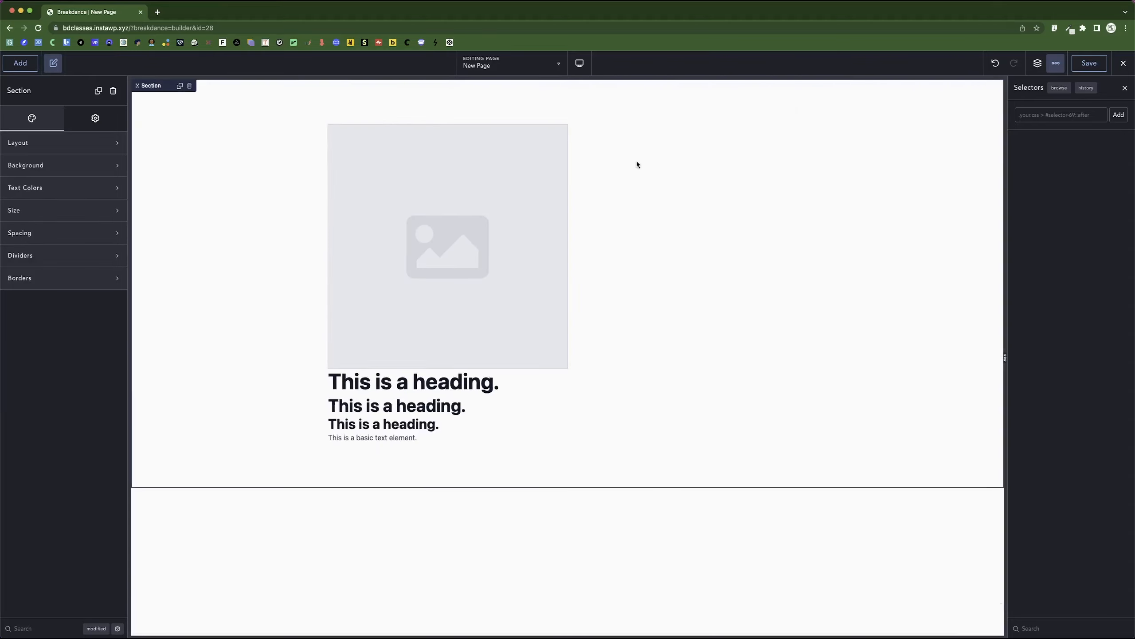
Step: Set the placeholder image's width to 780 px in its design settings
{"action": "left_click", "coordinate": [528, 197]}
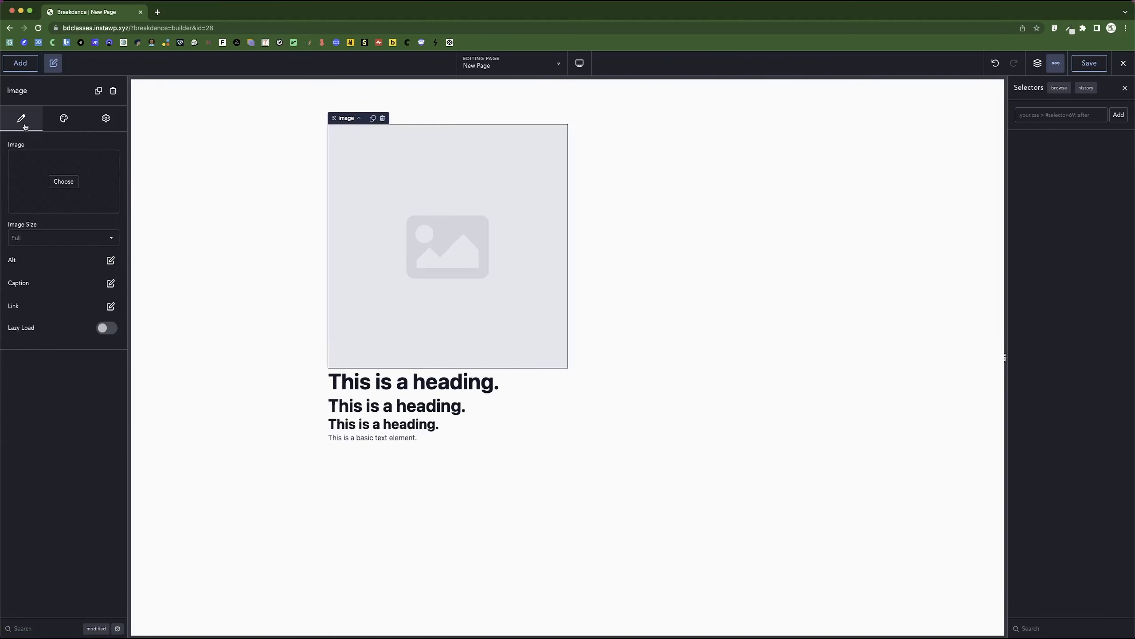
{"action": "left_click", "coordinate": [64, 120]}
{"action": "left_click", "coordinate": [46, 143]}
{"action": "left_click", "coordinate": [100, 171]}
{"action": "type", "text": "780"}
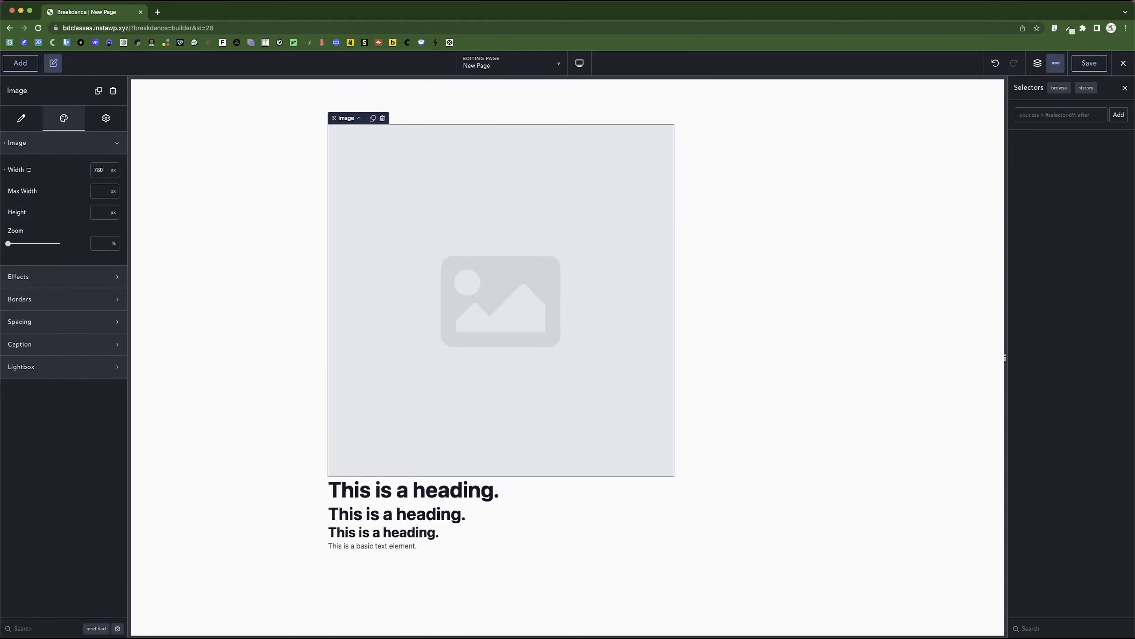
{"action": "left_click", "coordinate": [56, 144]}
Step: Create the class .myclass on the image in its advanced settings and add a second selector, .hubclass, to the selectors manager
{"action": "left_click", "coordinate": [106, 119]}
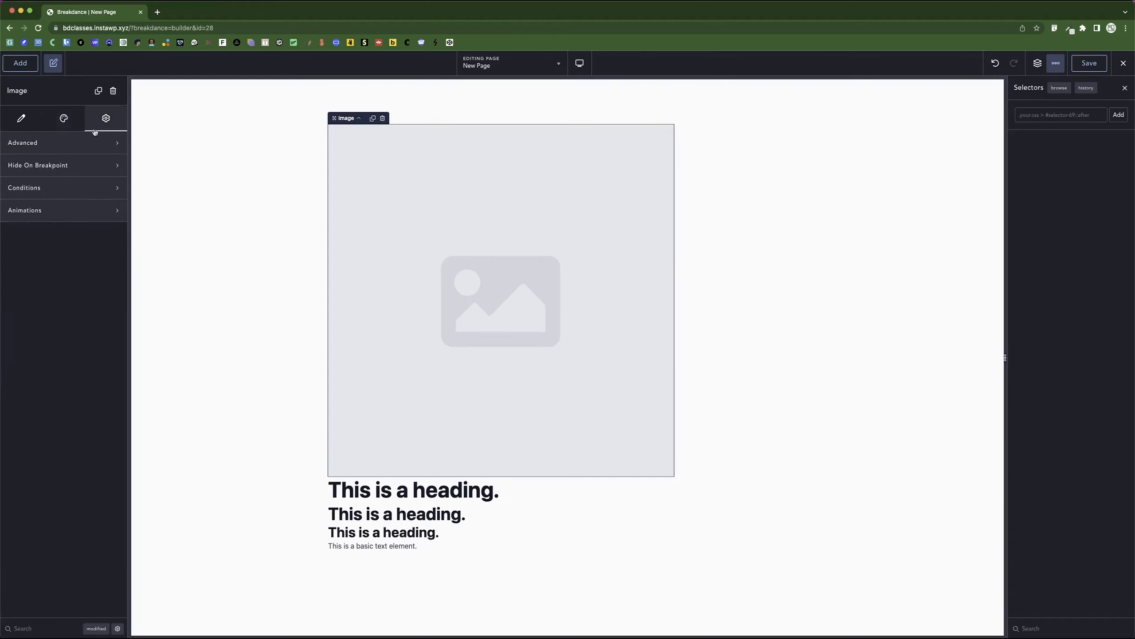
{"action": "left_click", "coordinate": [73, 147]}
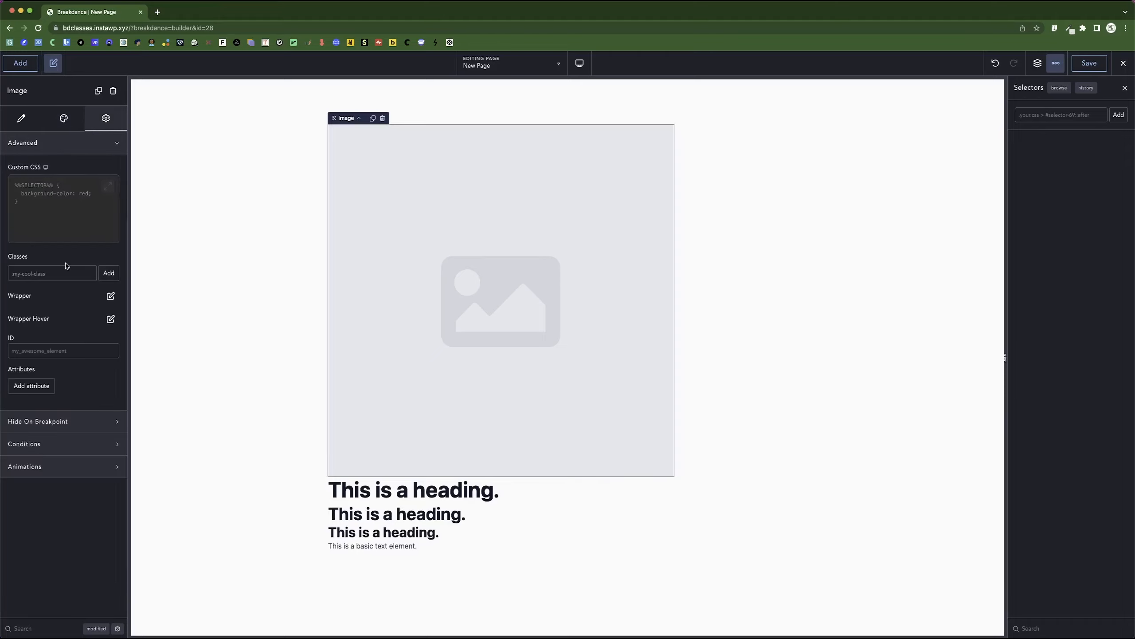
{"action": "left_click", "coordinate": [34, 275]}
{"action": "type", "text": "my"}
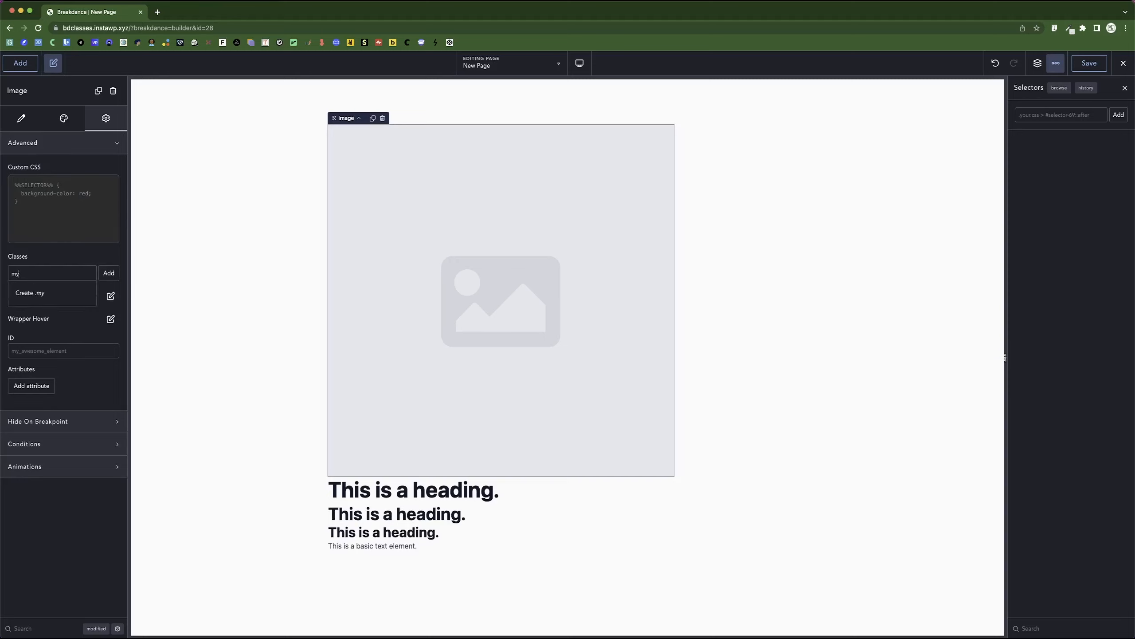
{"action": "type", "text": "class"}
{"action": "left_click", "coordinate": [41, 293]}
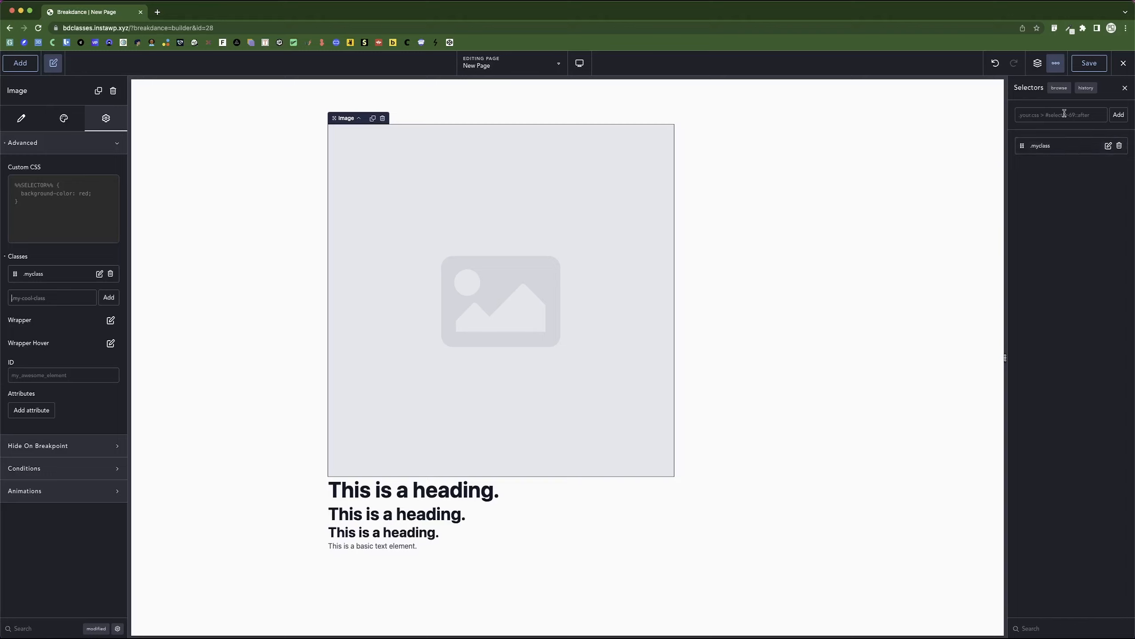
{"action": "type", "text": ".hubclass"}
{"action": "left_click", "coordinate": [1118, 115]}
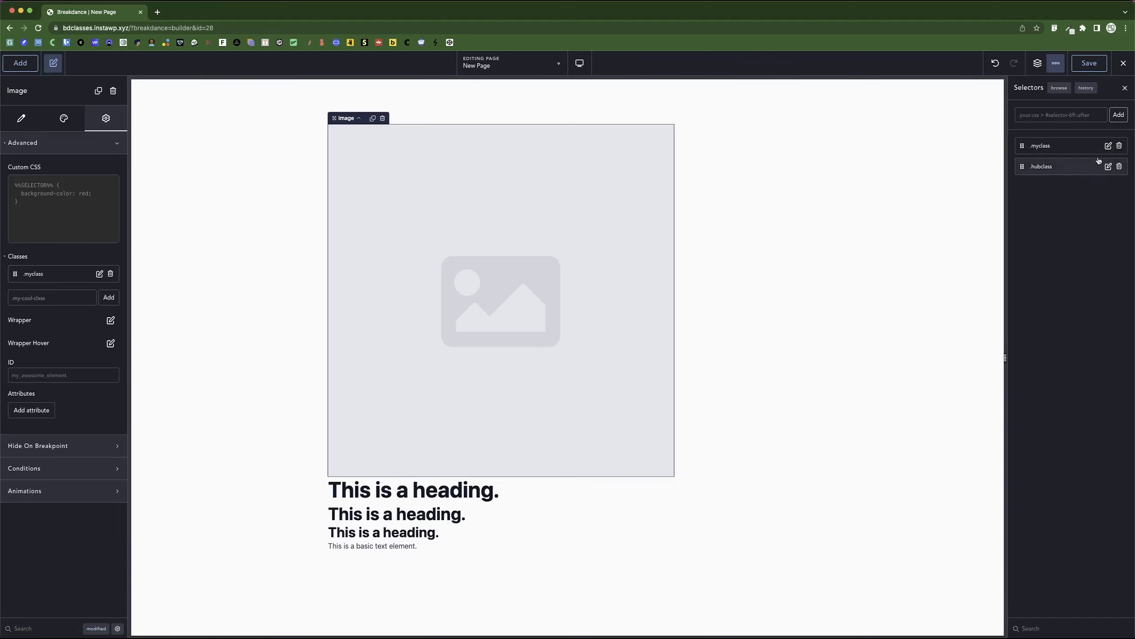
Step: Give the .myclass selector 20 px of padding on all four sides
{"action": "left_click", "coordinate": [1109, 146]}
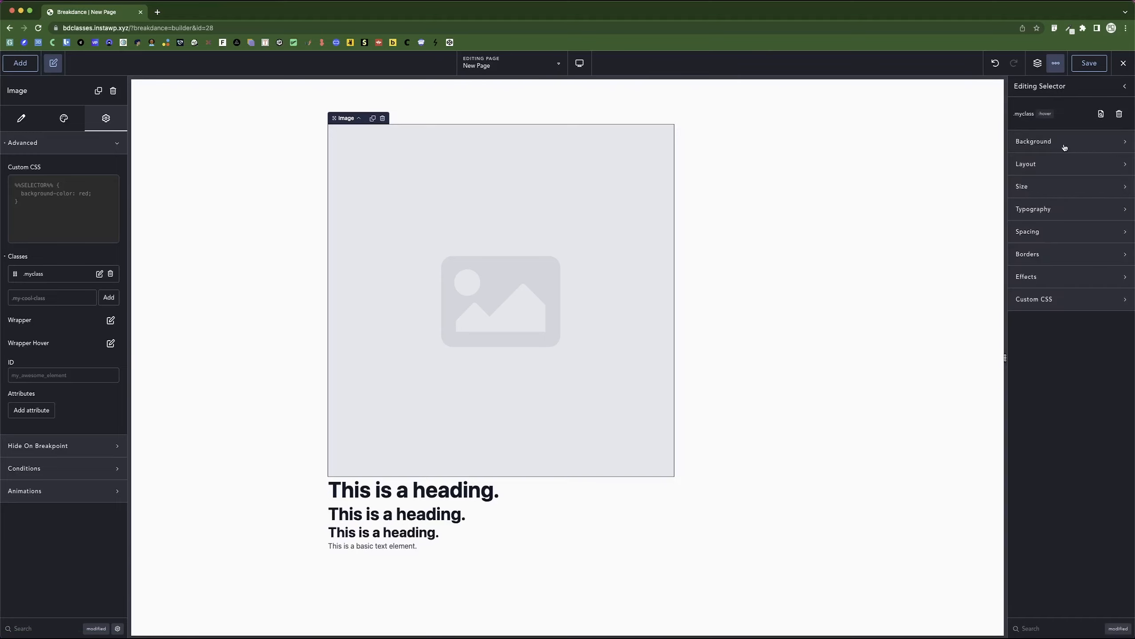
{"action": "left_click", "coordinate": [1051, 236]}
{"action": "left_click", "coordinate": [1064, 351]}
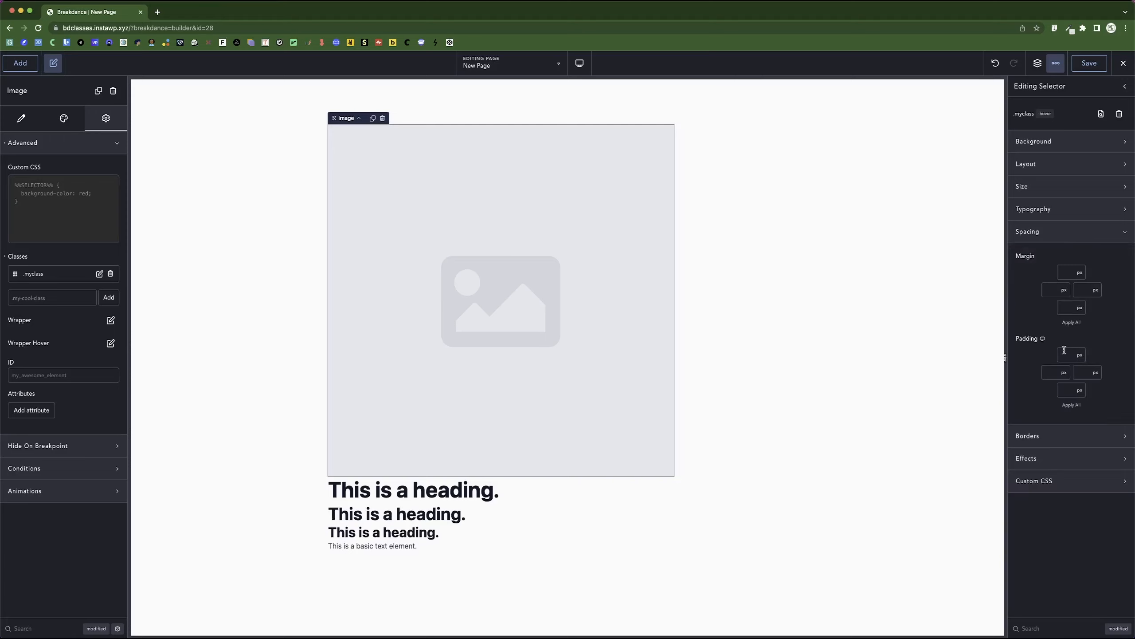
{"action": "type", "text": "20"}
{"action": "left_click", "coordinate": [1071, 405]}
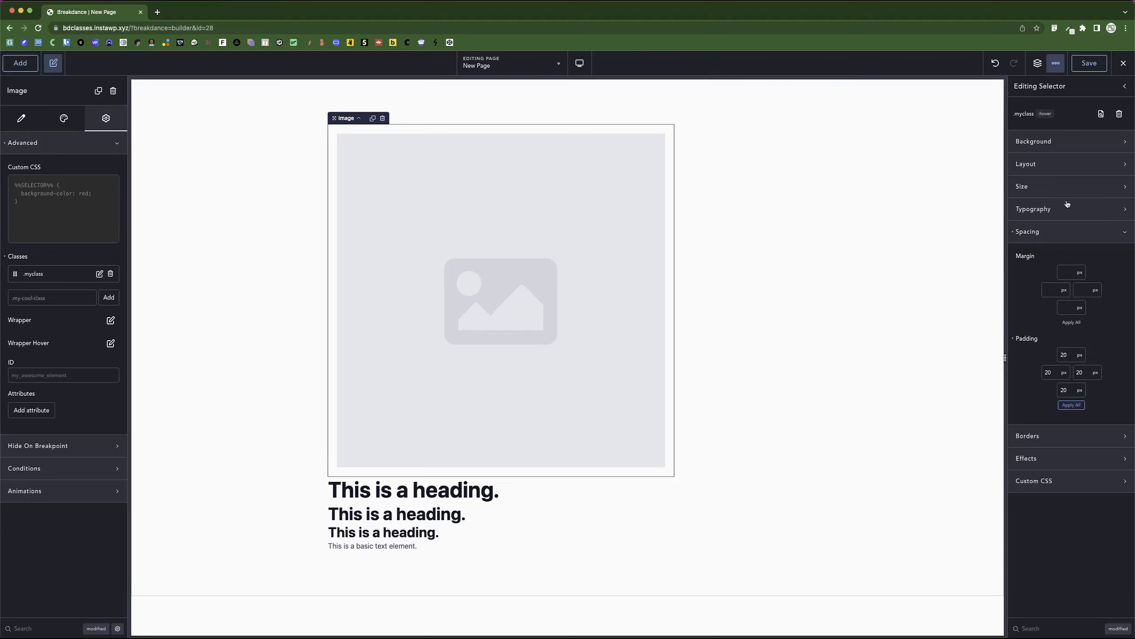
Step: Set the .myclass selector's background color to the purple #733DF5FF
{"action": "left_click", "coordinate": [1073, 229]}
{"action": "left_click", "coordinate": [1077, 143]}
{"action": "left_click", "coordinate": [1123, 169]}
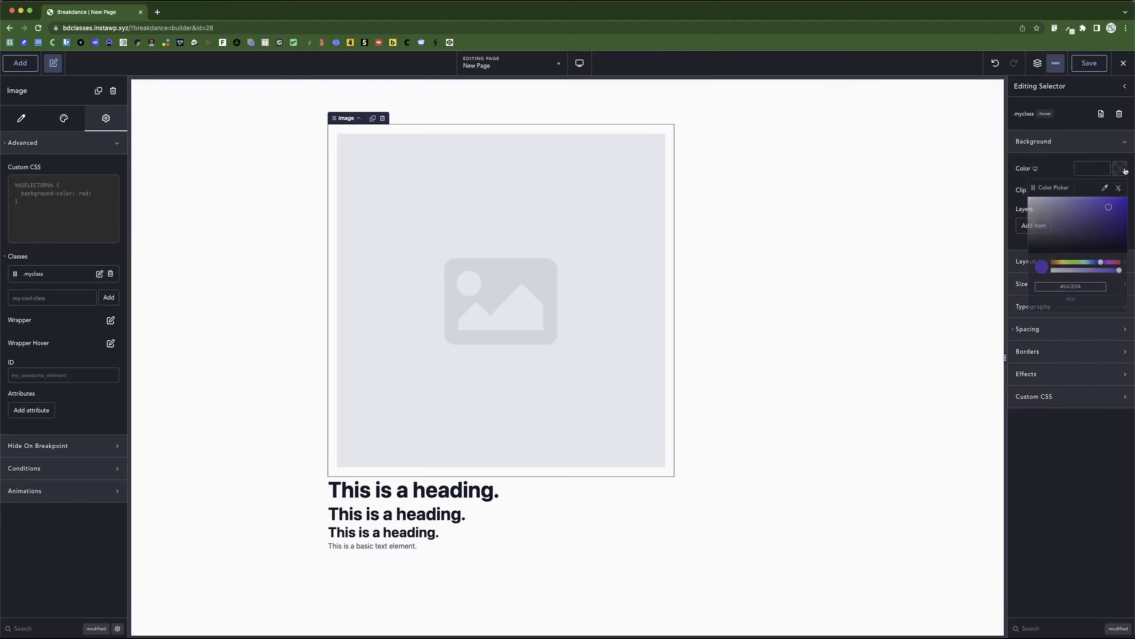
{"action": "left_click", "coordinate": [1105, 202]}
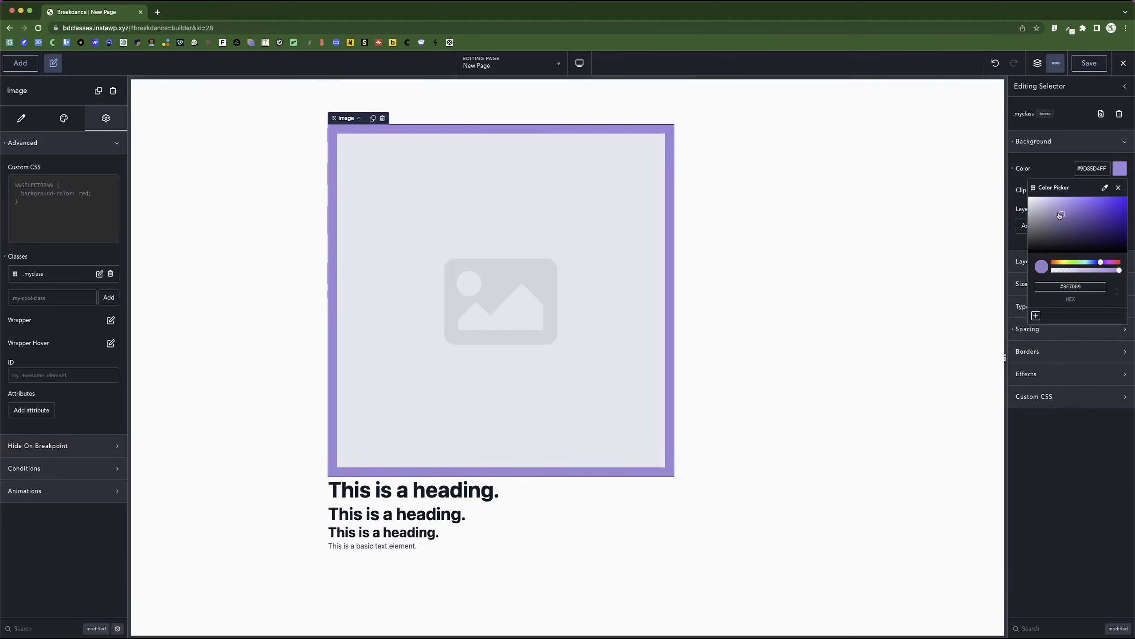
{"action": "left_click", "coordinate": [1094, 146]}
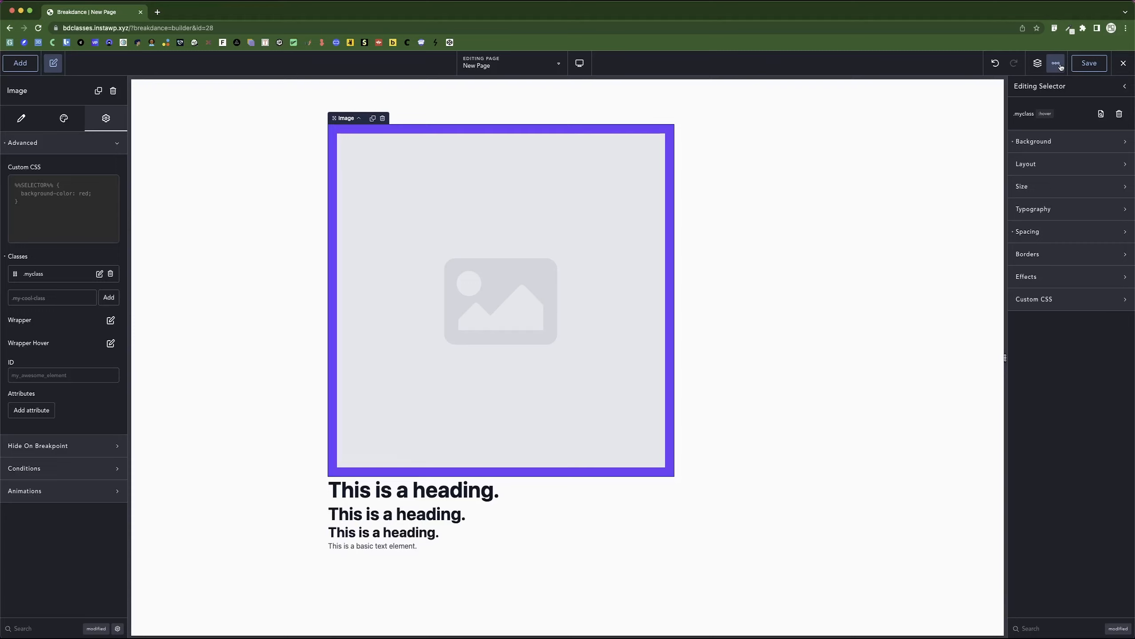
Step: Create a hover state for the .myclass selector and give it an orange background color
{"action": "left_click", "coordinate": [1124, 86]}
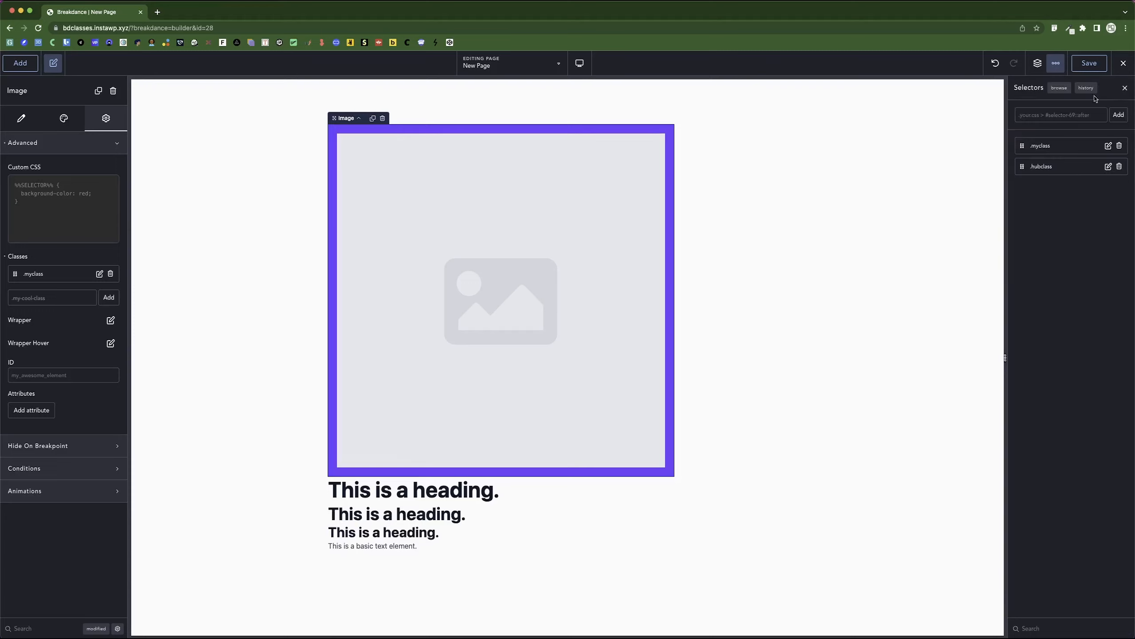
{"action": "left_click", "coordinate": [1109, 147]}
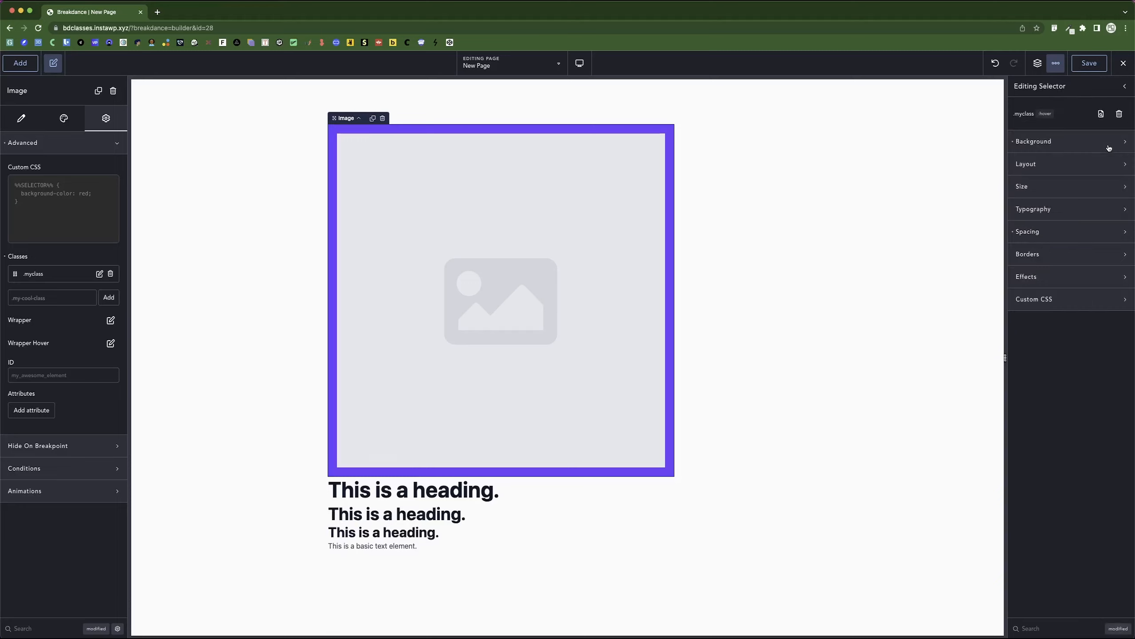
{"action": "left_click", "coordinate": [1046, 115]}
{"action": "left_click", "coordinate": [1125, 87]}
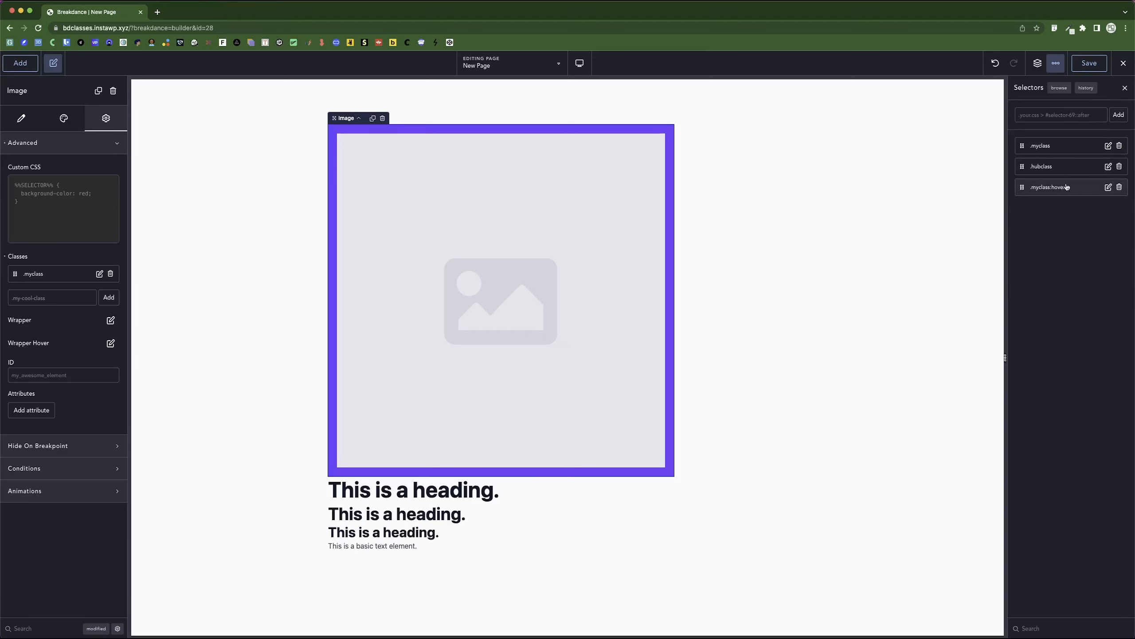
{"action": "left_click", "coordinate": [1108, 187]}
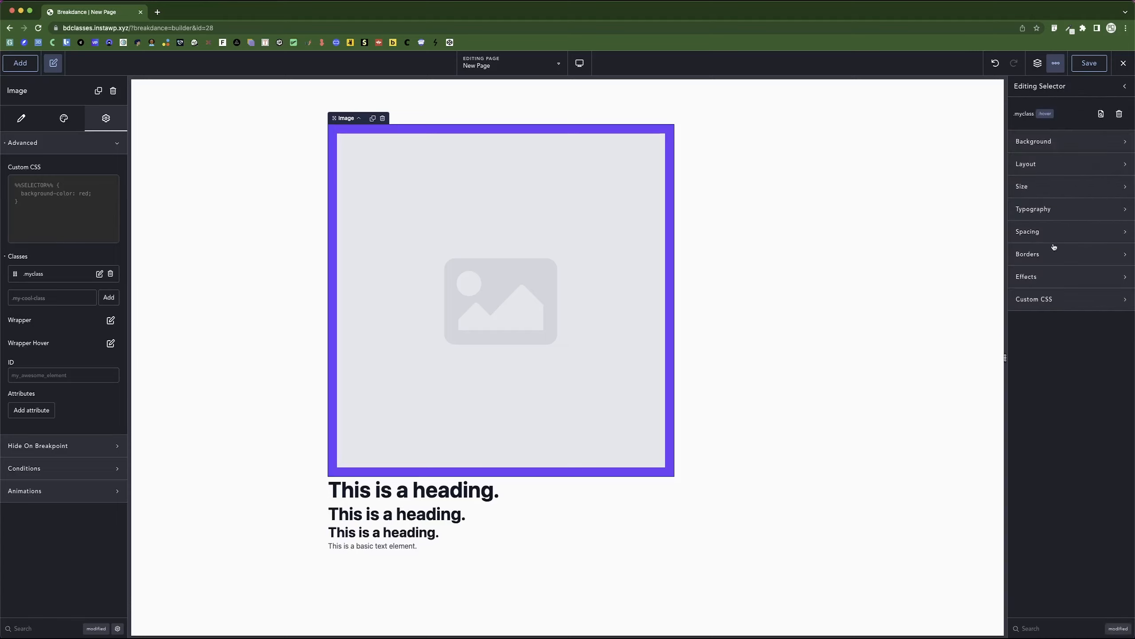
{"action": "left_click", "coordinate": [1070, 141]}
{"action": "left_click", "coordinate": [1120, 169]}
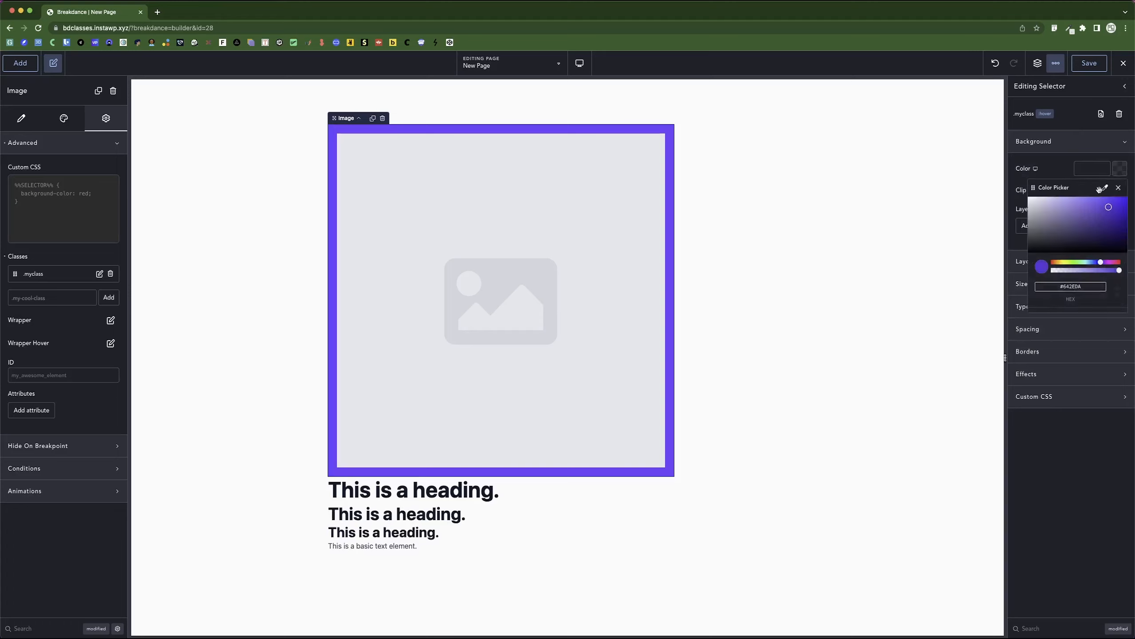
{"action": "left_click", "coordinate": [1067, 265]}
{"action": "left_click", "coordinate": [1061, 143]}
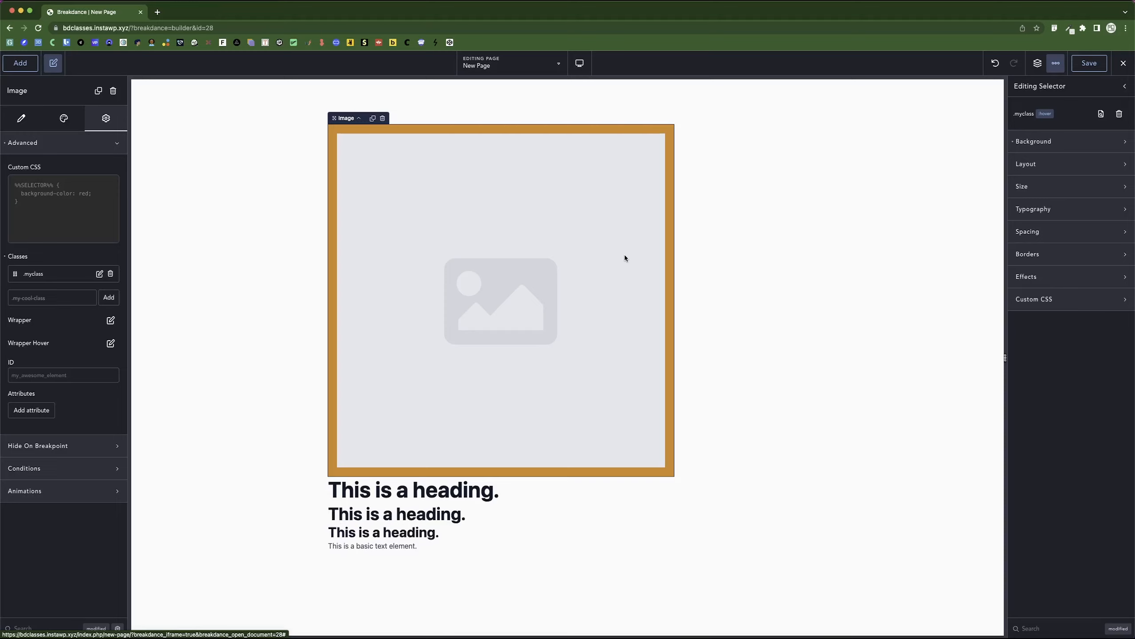
Step: Change the background color of .myclass in its normal state to #5900FBFF
{"action": "left_click", "coordinate": [1077, 141]}
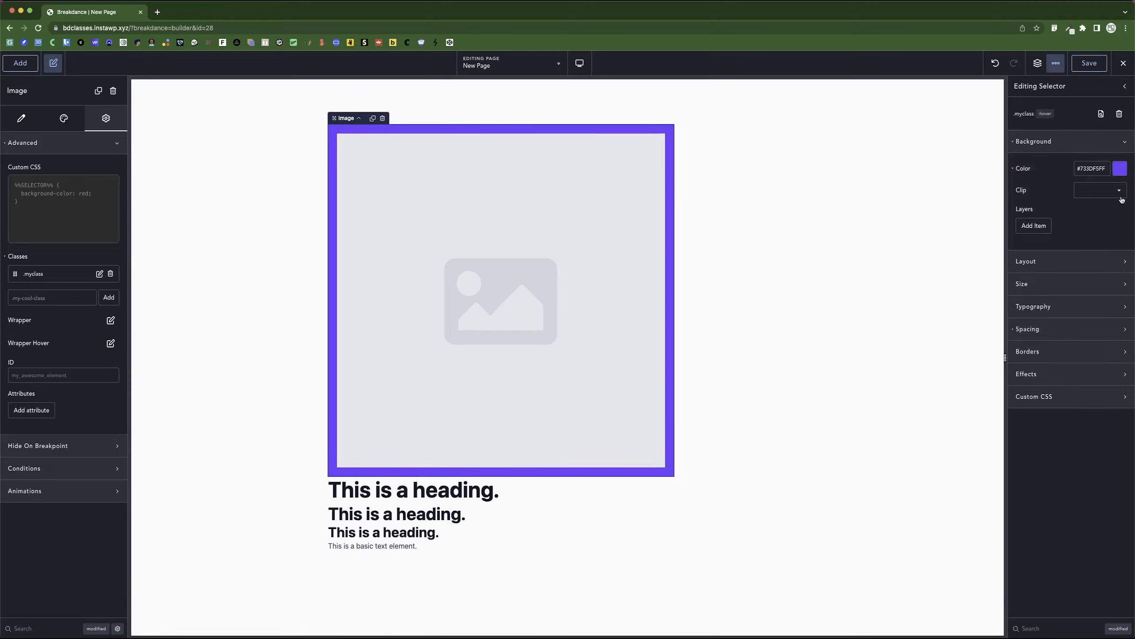
{"action": "left_click", "coordinate": [1120, 168]}
{"action": "left_click_drag", "start_coordinate": [1114, 193], "coordinate": [1127, 198]}
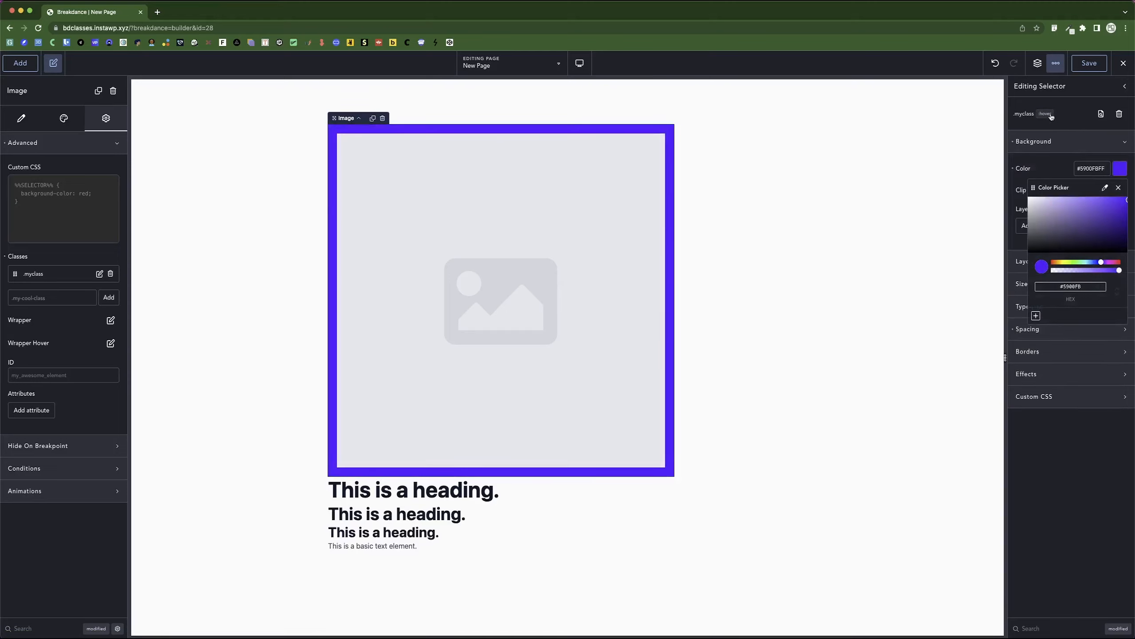
{"action": "left_click", "coordinate": [1073, 115]}
{"action": "left_click", "coordinate": [1063, 146]}
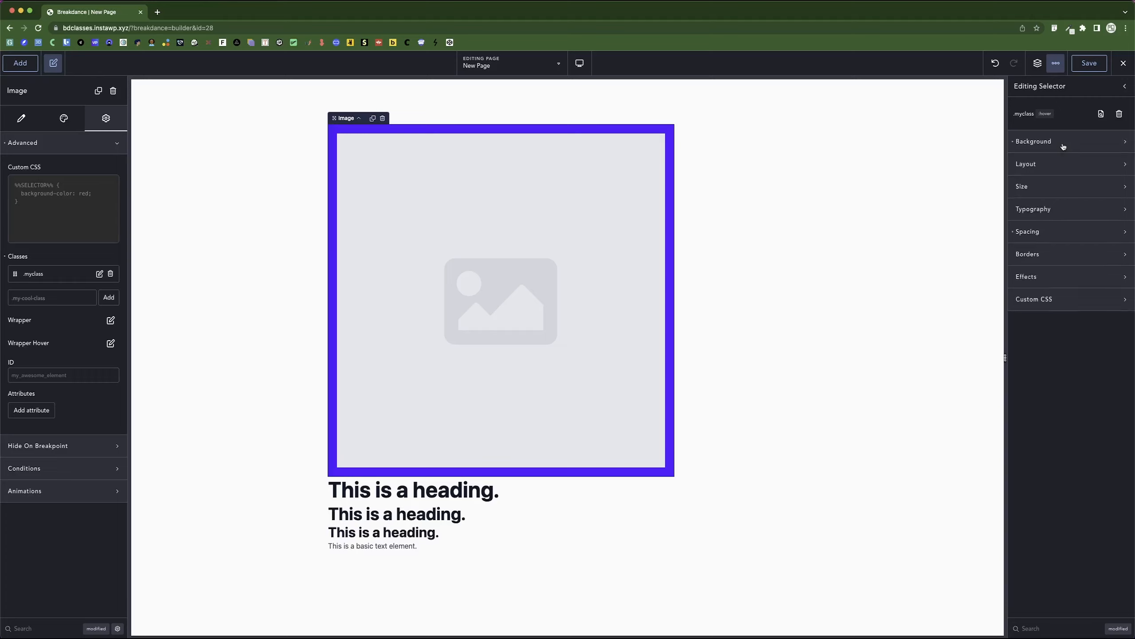
Step: Highlight the elements that use .myclass and apply this existing class to the basic text element as well
{"action": "left_click", "coordinate": [1102, 114]}
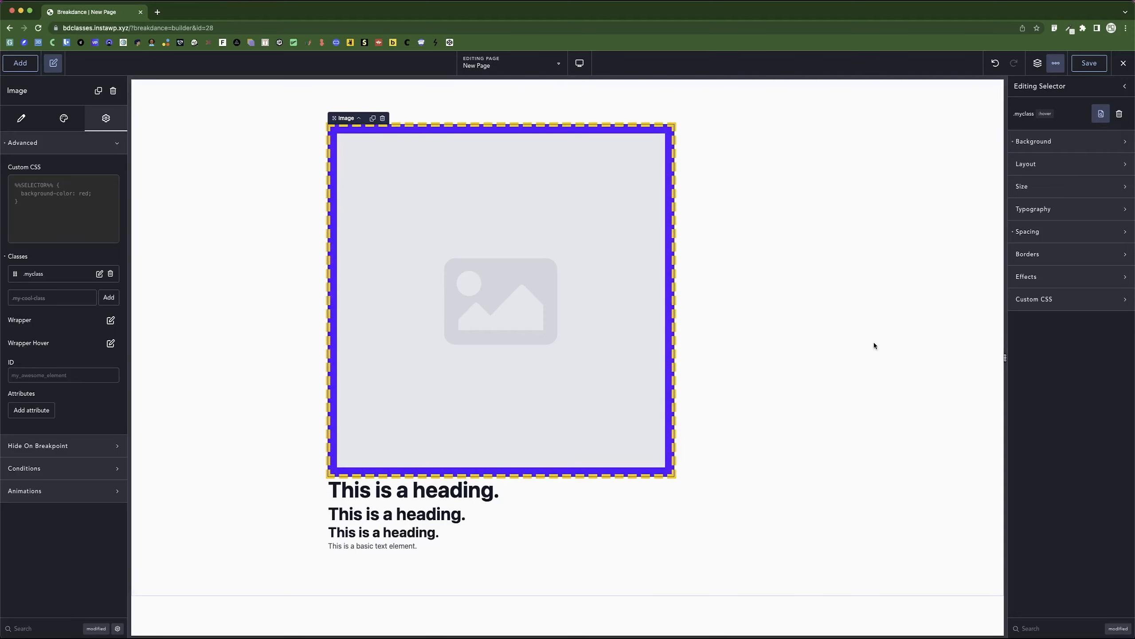
{"action": "left_click", "coordinate": [363, 546]}
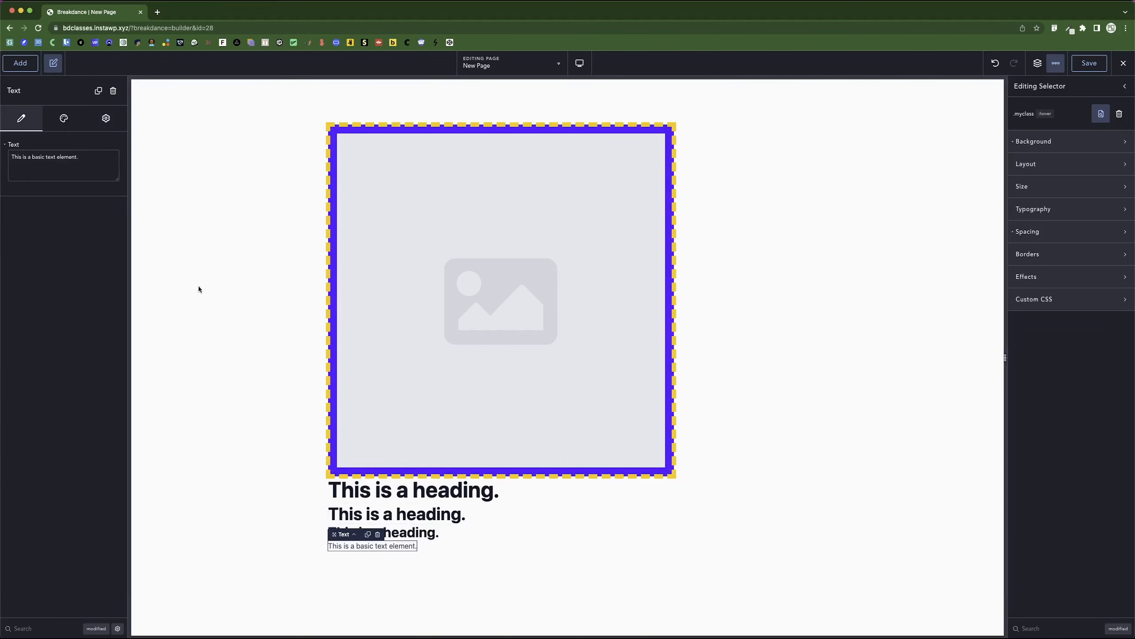
{"action": "left_click", "coordinate": [106, 118]}
{"action": "left_click", "coordinate": [78, 143]}
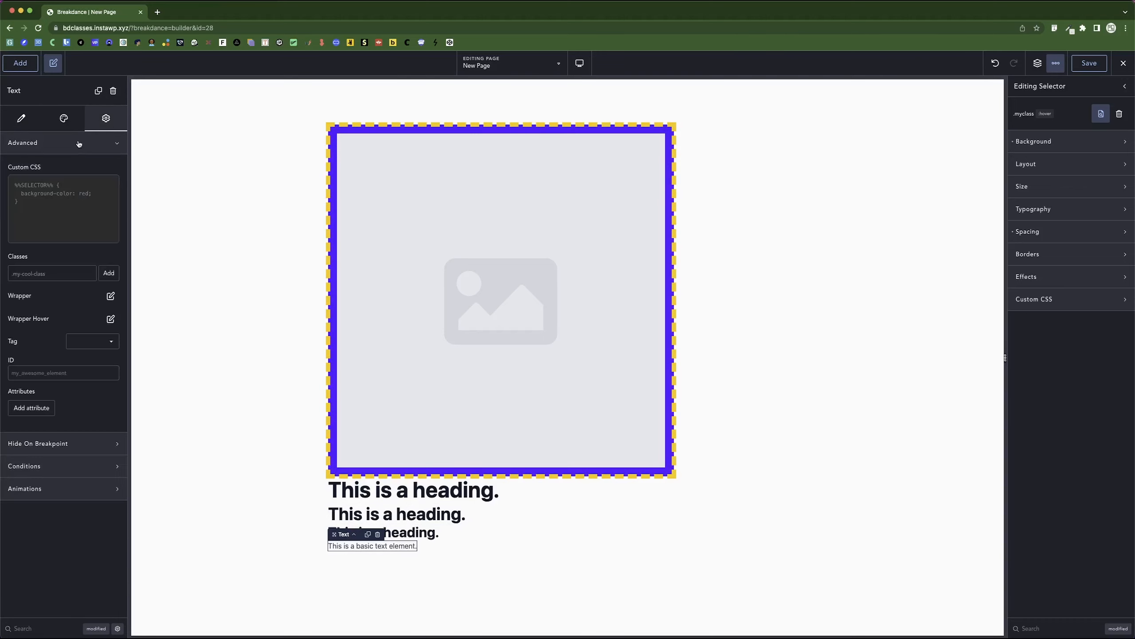
{"action": "left_click", "coordinate": [67, 274]}
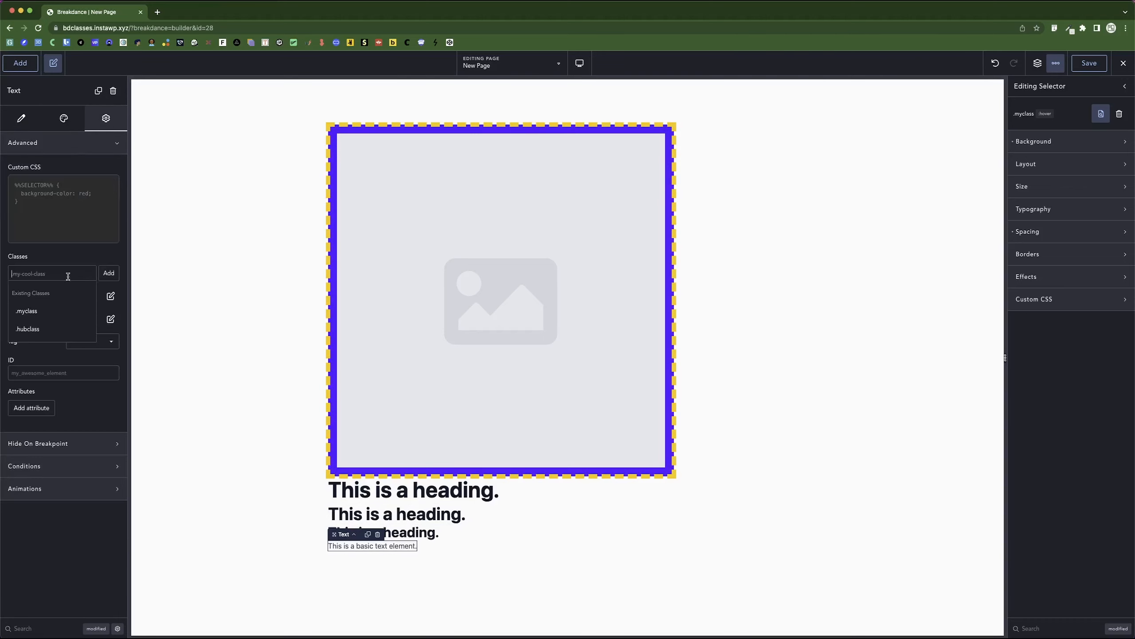
{"action": "left_click", "coordinate": [43, 312]}
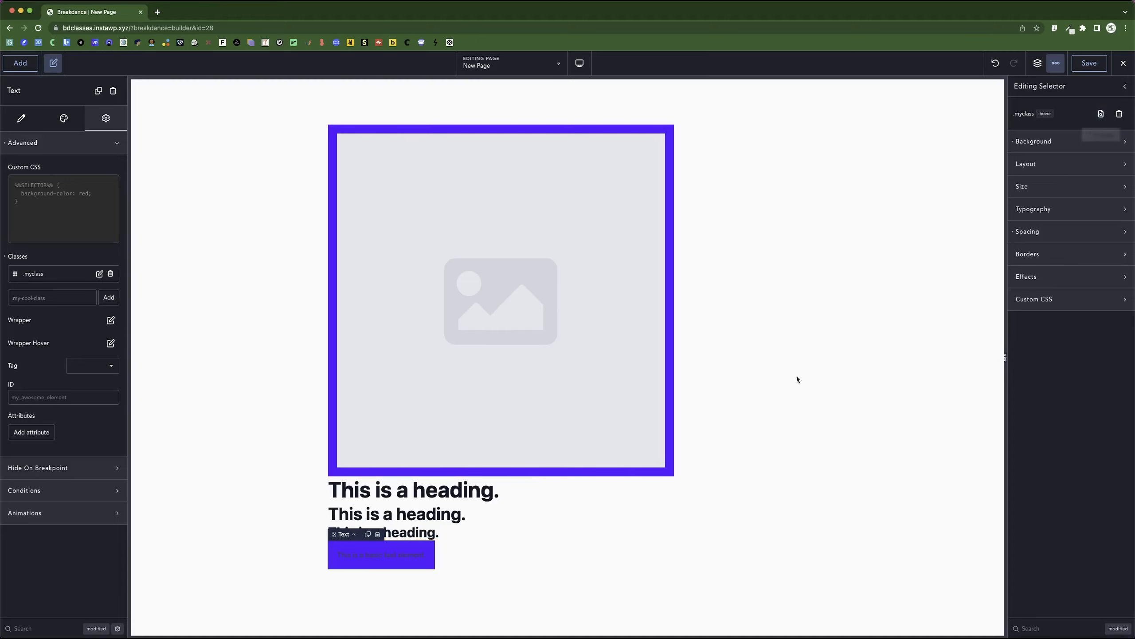
{"action": "mouse_move", "coordinate": [1101, 113]}
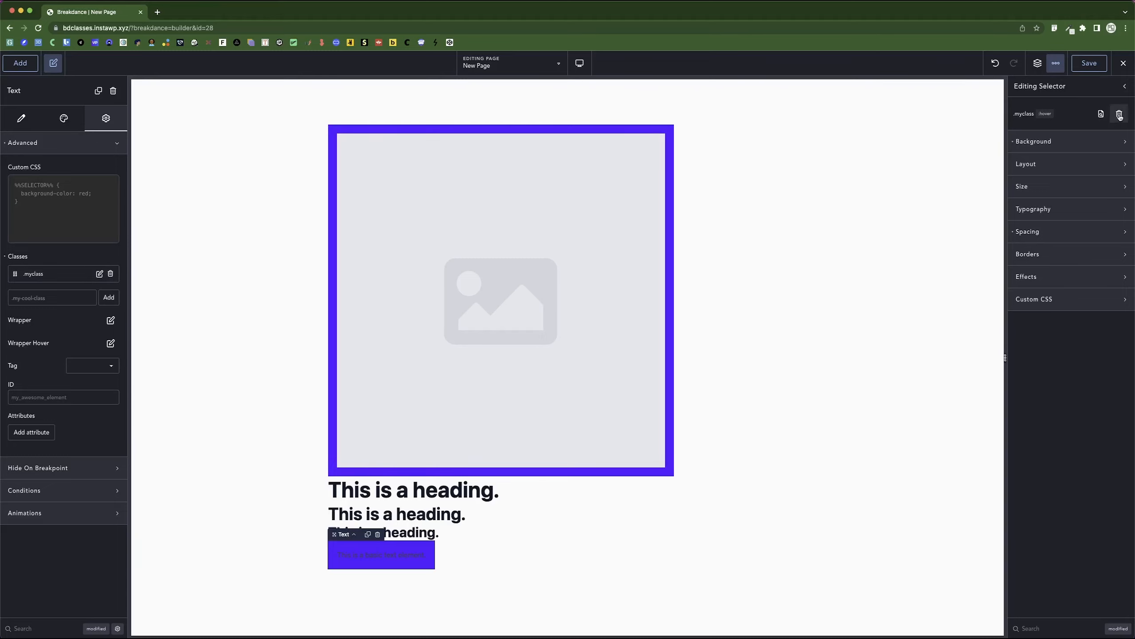
Step: Remove .myclass from the text element and delete the .myclass selector
{"action": "left_click", "coordinate": [111, 274]}
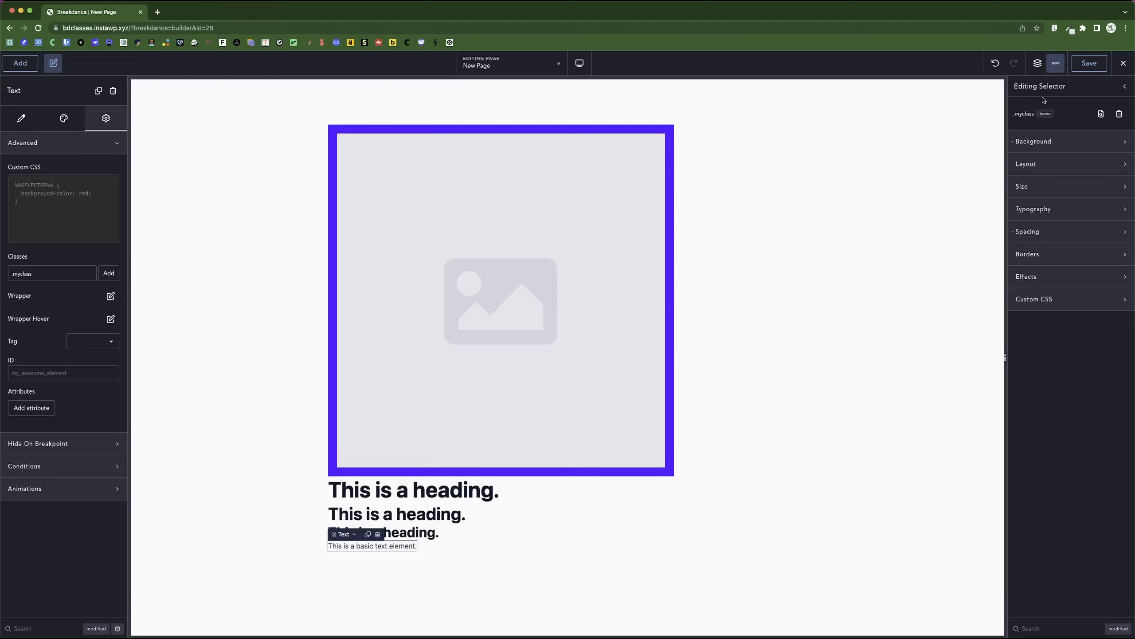
{"action": "left_click", "coordinate": [1120, 116]}
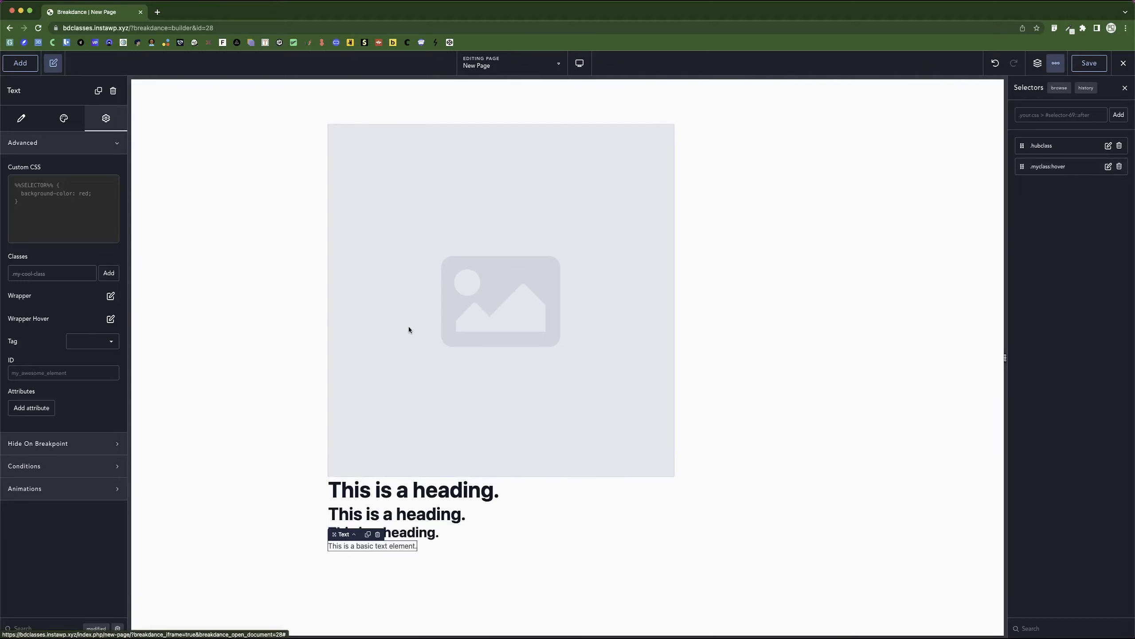
Step: Check the existing classes offered for the text element, delete the leftover .myclass:hover selector and save the page
{"action": "left_click", "coordinate": [77, 272]}
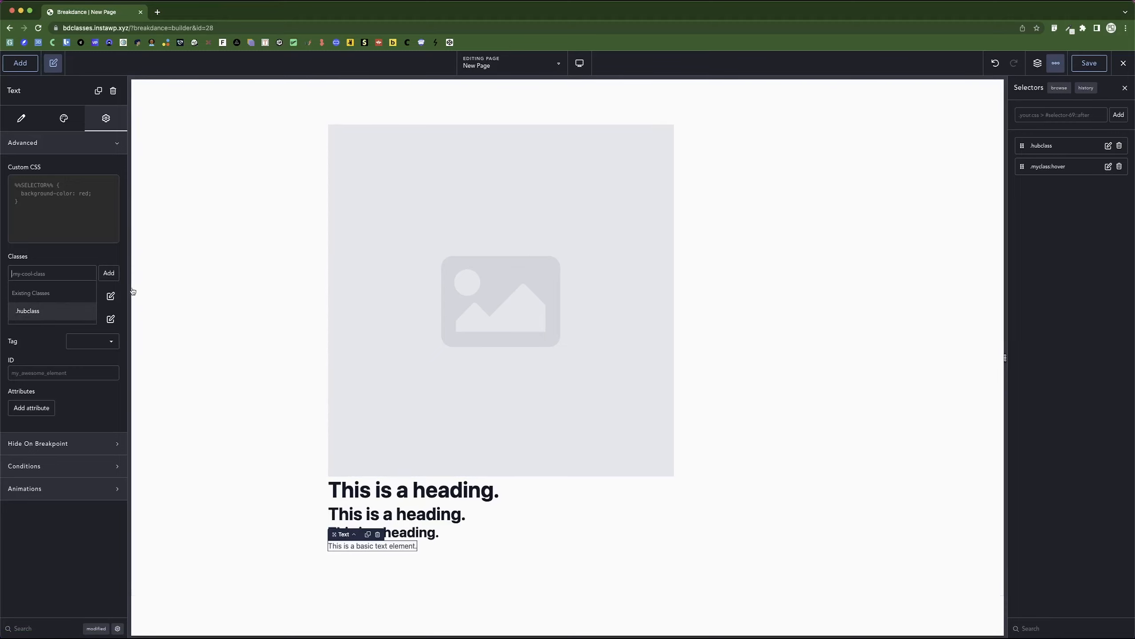
{"action": "left_click", "coordinate": [1087, 215]}
{"action": "left_click", "coordinate": [1121, 167]}
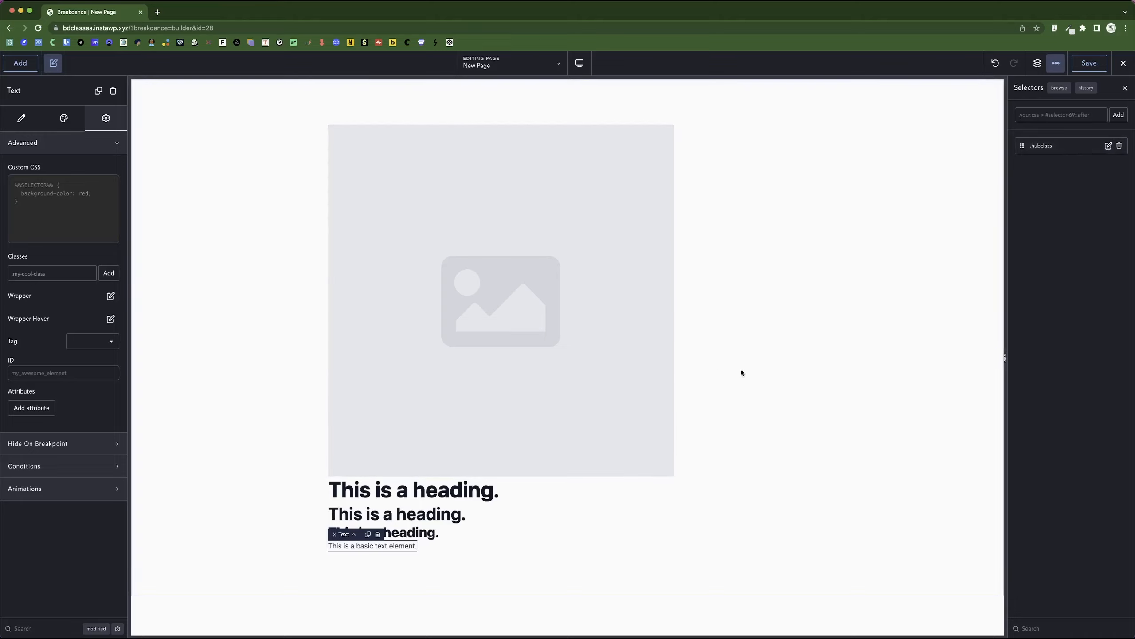
{"action": "key", "text": "super+s"}
Step: Inspect the second heading's markup and class names in the browser's developer tools
{"action": "key", "text": "super+alt+i"}
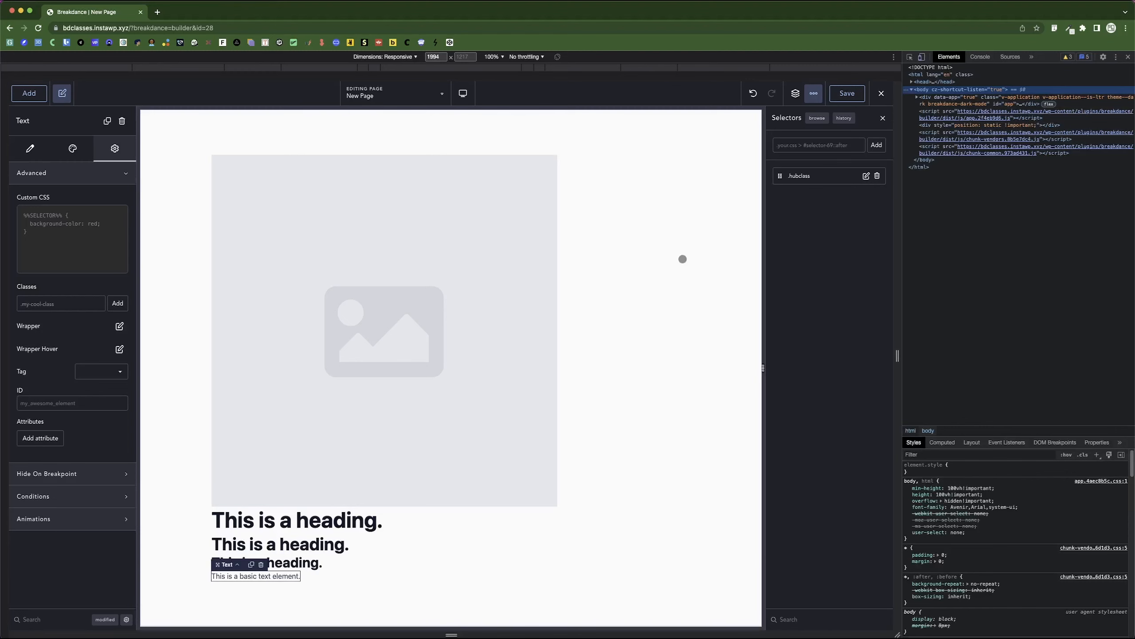
{"action": "left_click", "coordinate": [910, 58]}
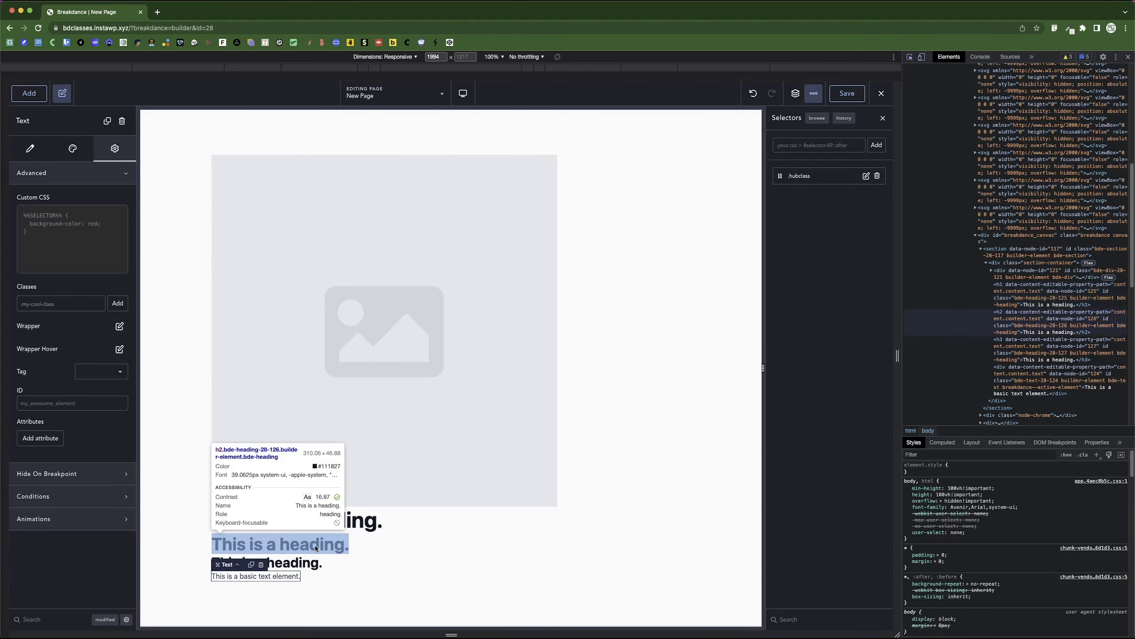
{"action": "left_click", "coordinate": [316, 548]}
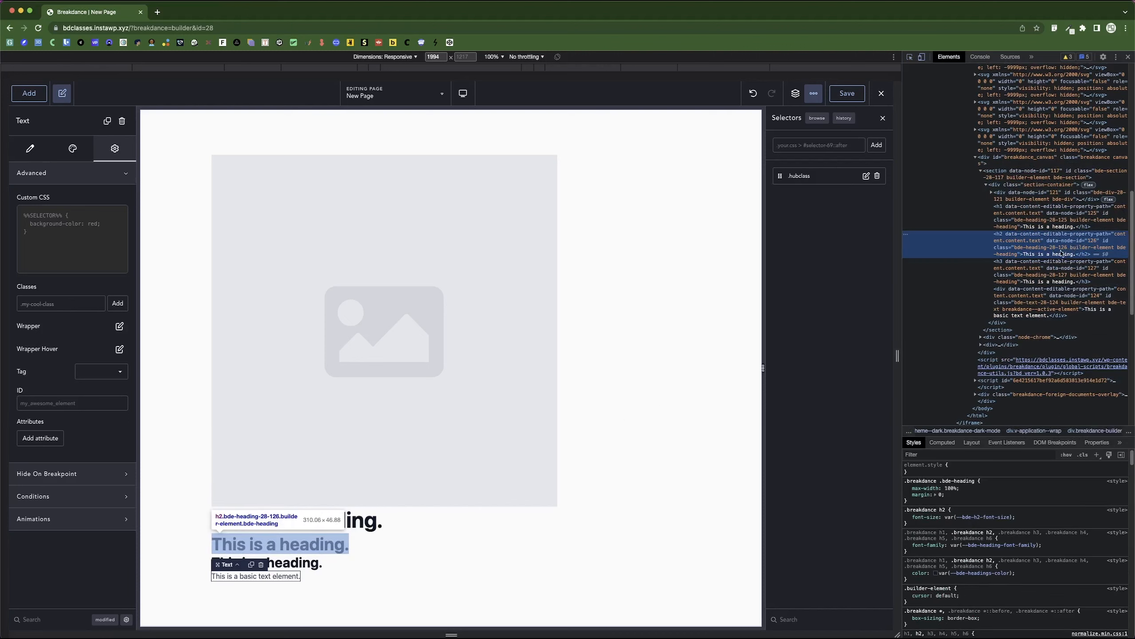
{"action": "double_click", "coordinate": [1025, 249]}
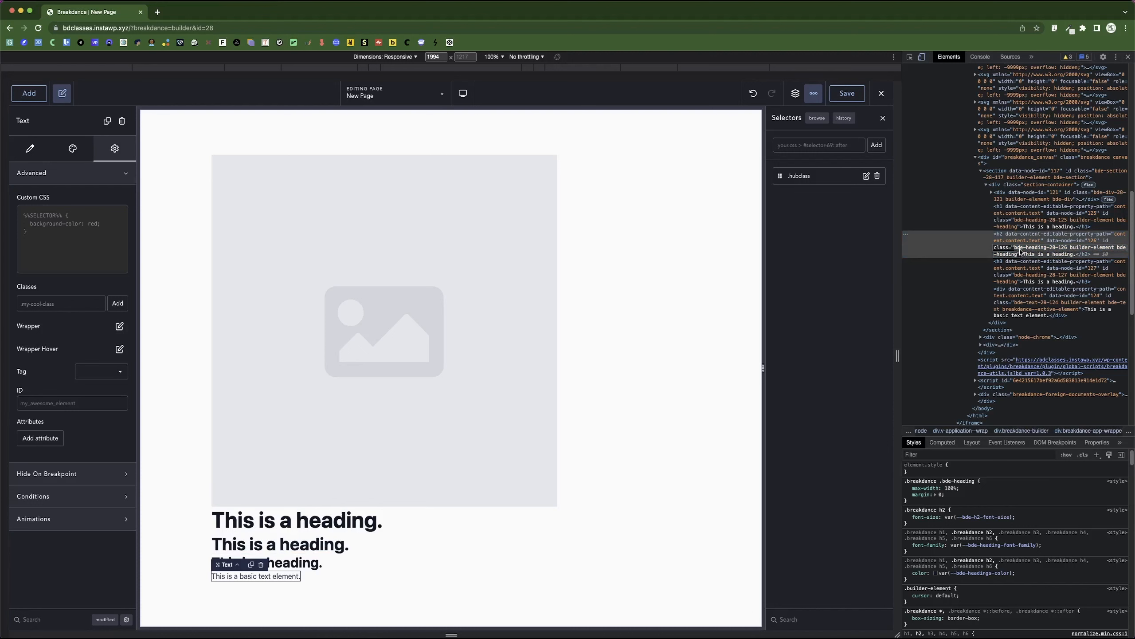
{"action": "left_click", "coordinate": [1054, 249]}
{"action": "key", "text": "super+alt+i"}
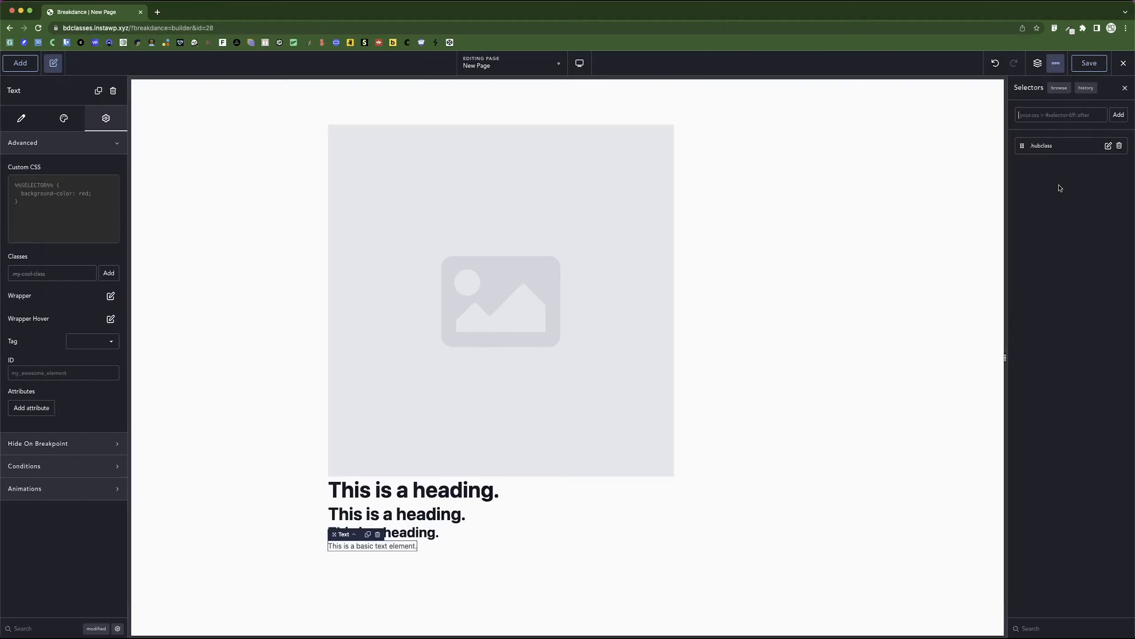
Step: Add a new selector named .bde-heading-28-126
{"action": "type", "text": "bde-heading-28-126"}
{"action": "type", "text": "."}
{"action": "left_click", "coordinate": [1120, 116]}
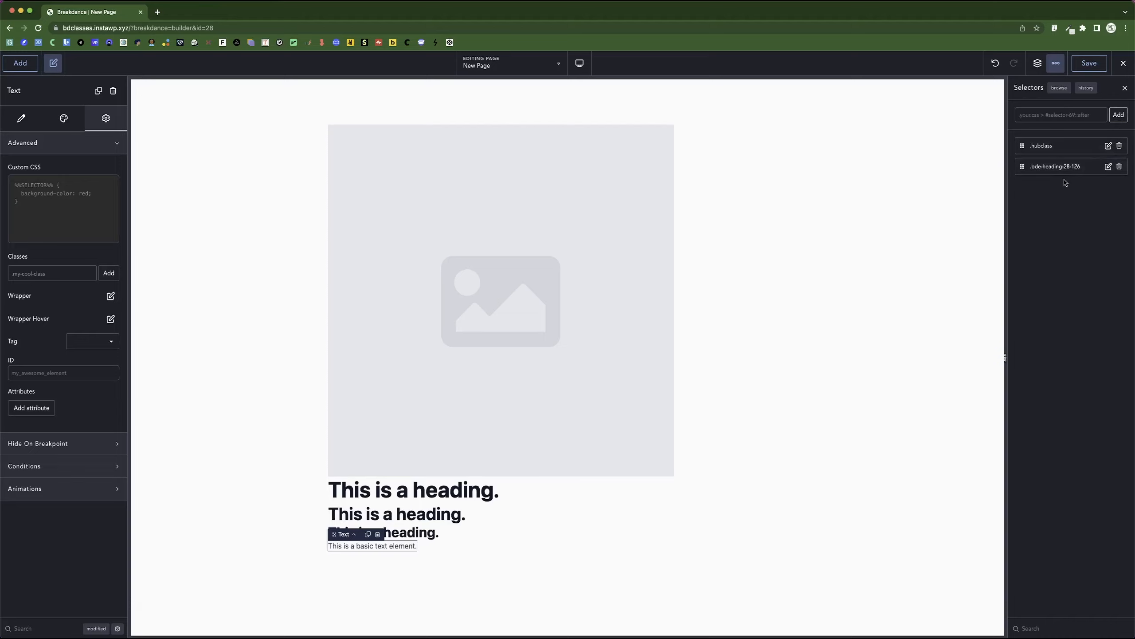
Step: Give the .bde-heading-28-126 selector a muted purple background colour, #765CAF
{"action": "left_click", "coordinate": [1108, 166]}
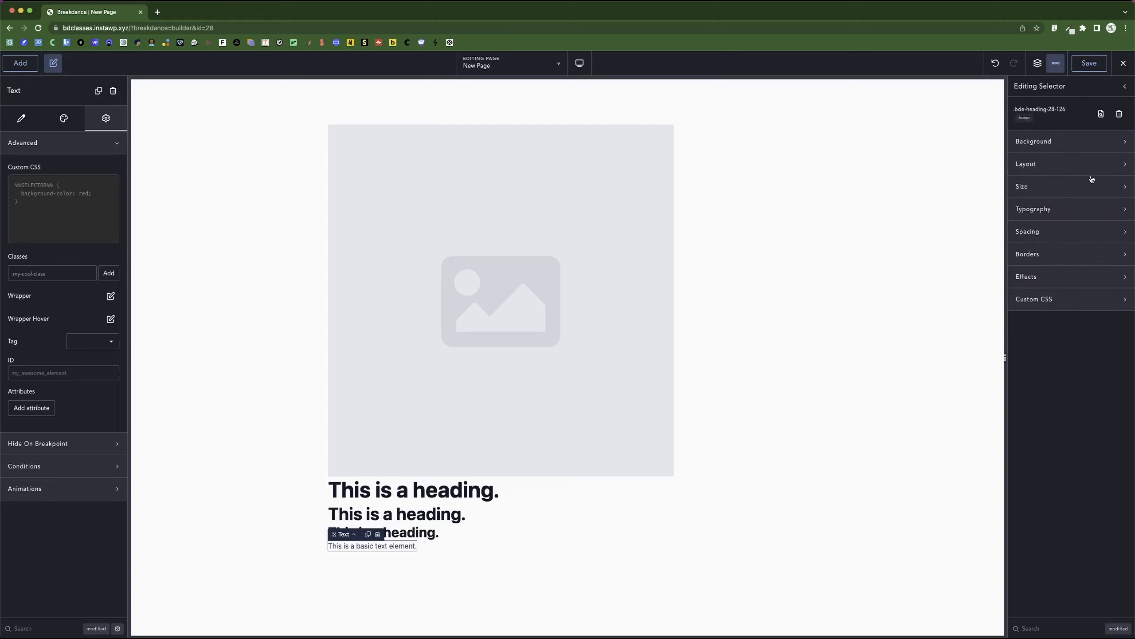
{"action": "left_click", "coordinate": [1081, 147]}
{"action": "left_click", "coordinate": [1121, 168]}
{"action": "left_click", "coordinate": [1108, 198]}
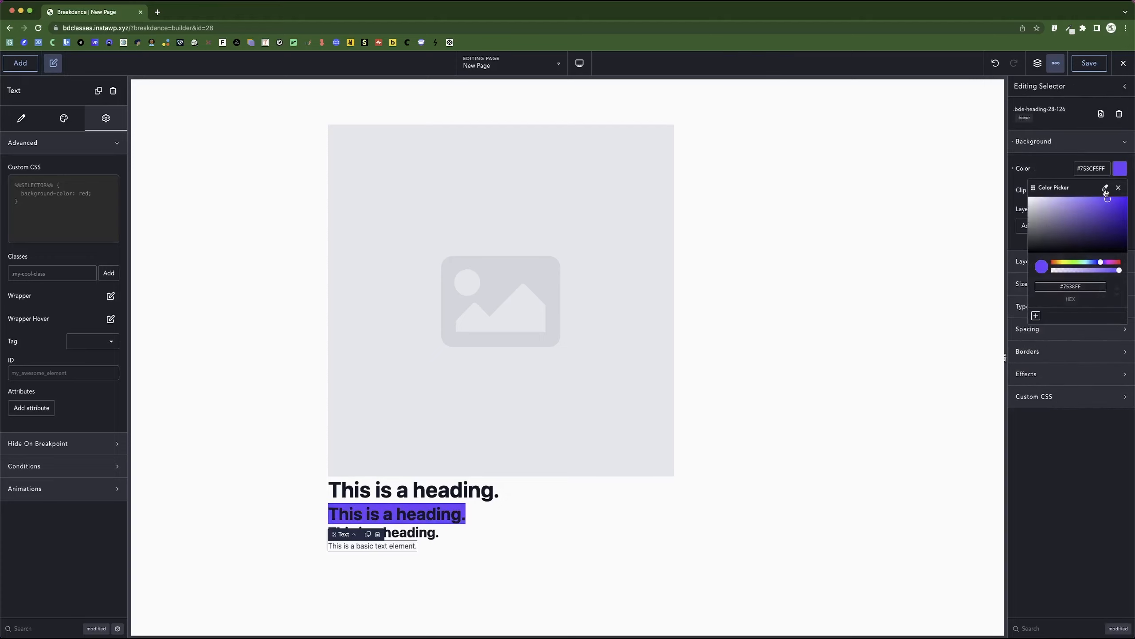
{"action": "left_click_drag", "start_coordinate": [1106, 192], "coordinate": [1077, 216]}
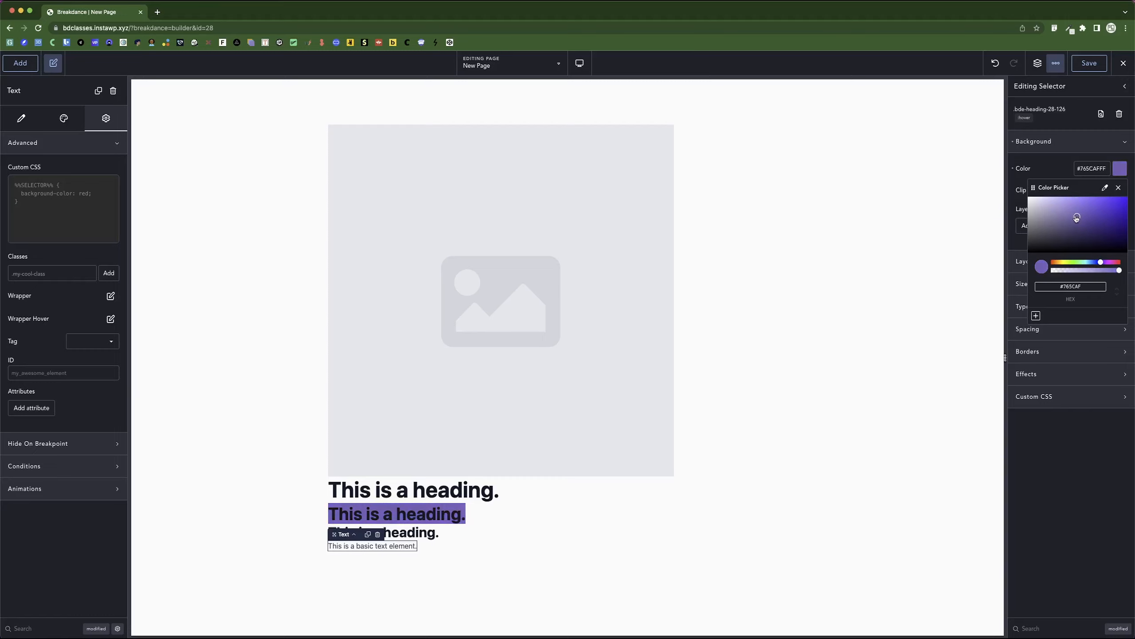
{"action": "left_click", "coordinate": [1071, 151]}
Step: Create the class ghclass on the second heading through its advanced settings and return to the full list of selectors
{"action": "left_click", "coordinate": [465, 514]}
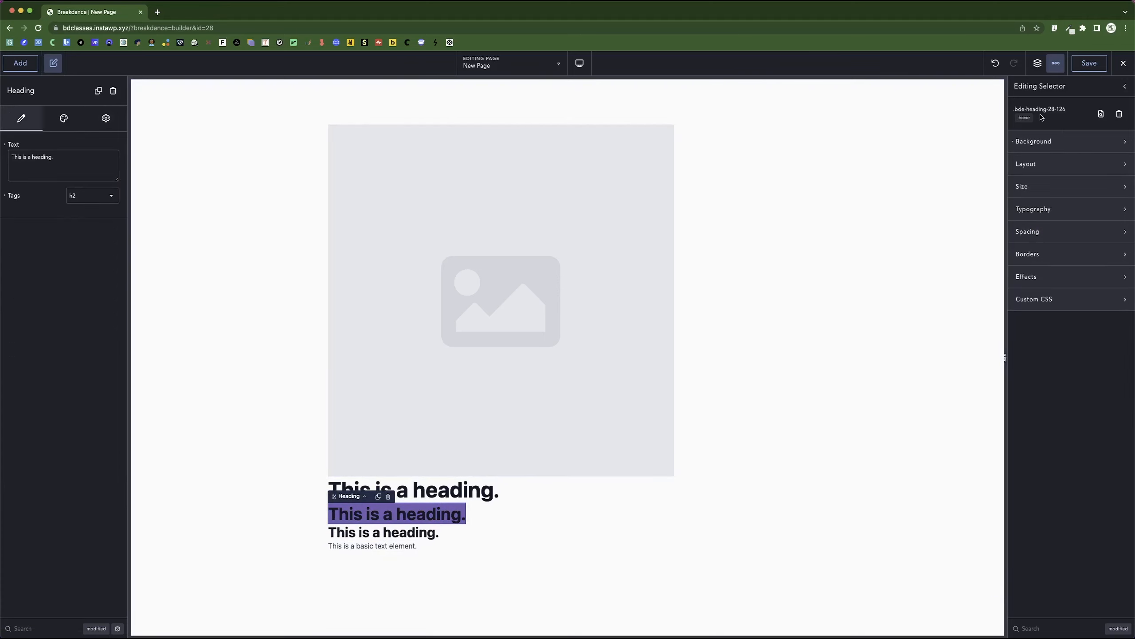
{"action": "left_click", "coordinate": [106, 118]}
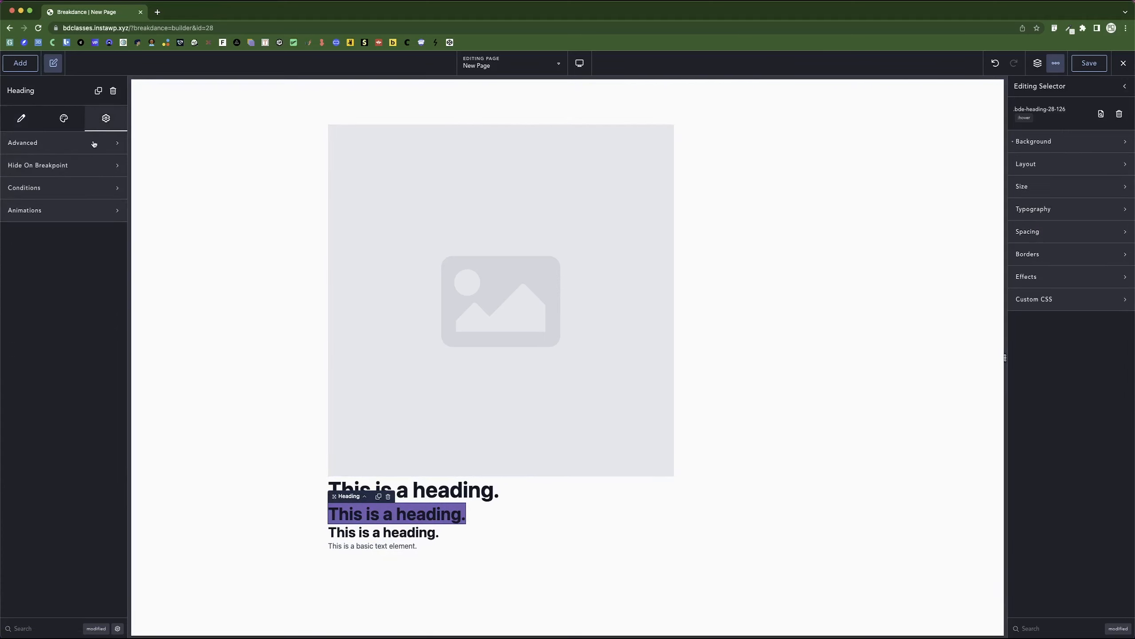
{"action": "left_click", "coordinate": [45, 142]}
{"action": "left_click", "coordinate": [49, 276]}
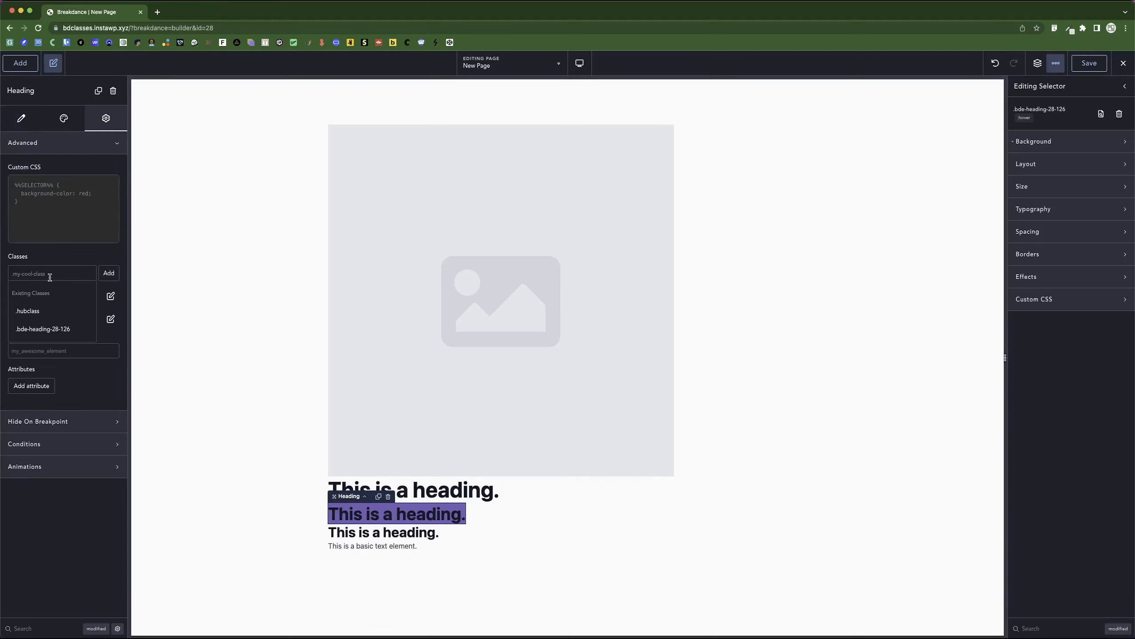
{"action": "type", "text": "ghcla"}
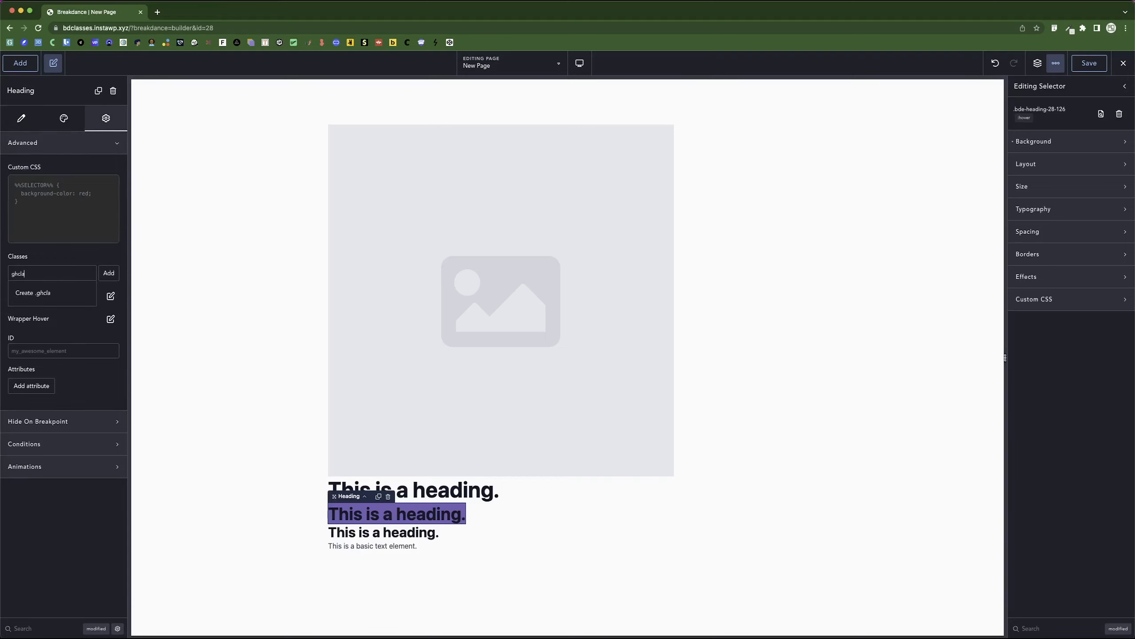
{"action": "type", "text": "ss"}
{"action": "key", "text": "Return"}
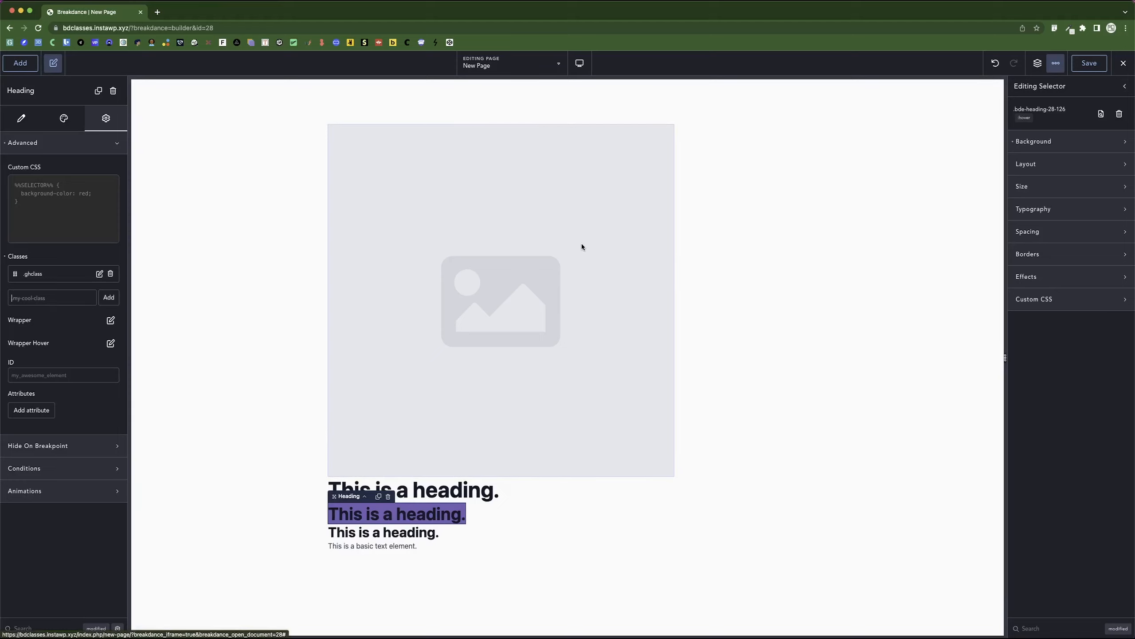
{"action": "left_click", "coordinate": [1125, 87]}
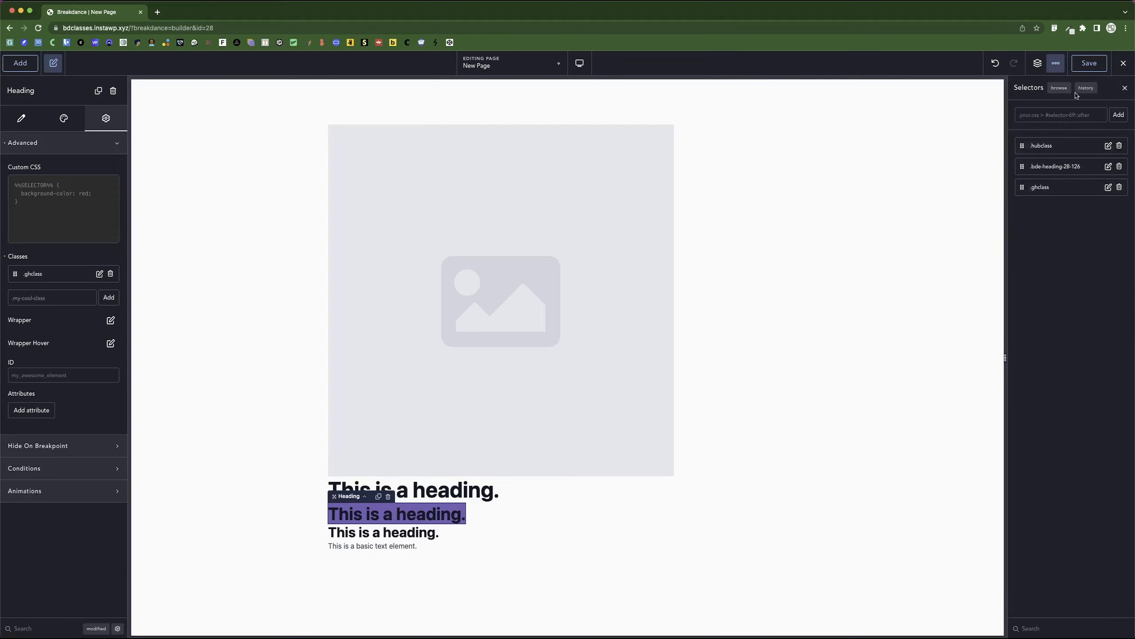
Step: Open the page's edit history and look through it from the latest change down to the initial state
{"action": "left_click", "coordinate": [1057, 65]}
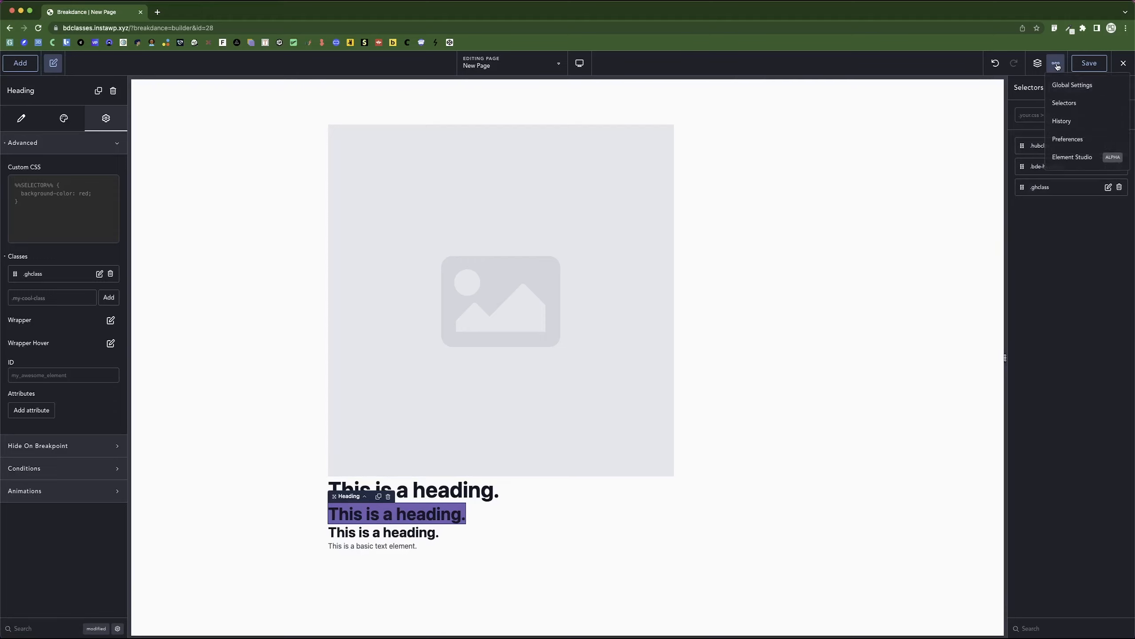
{"action": "left_click", "coordinate": [1062, 121]}
{"action": "left_click", "coordinate": [639, 390]}
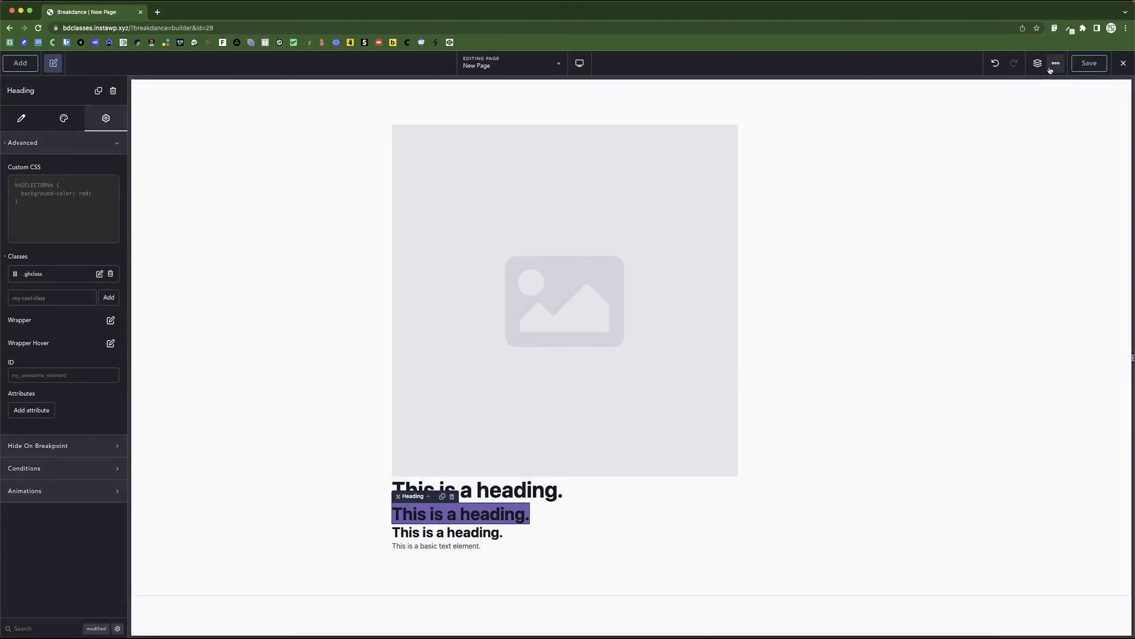
{"action": "left_click", "coordinate": [1053, 66]}
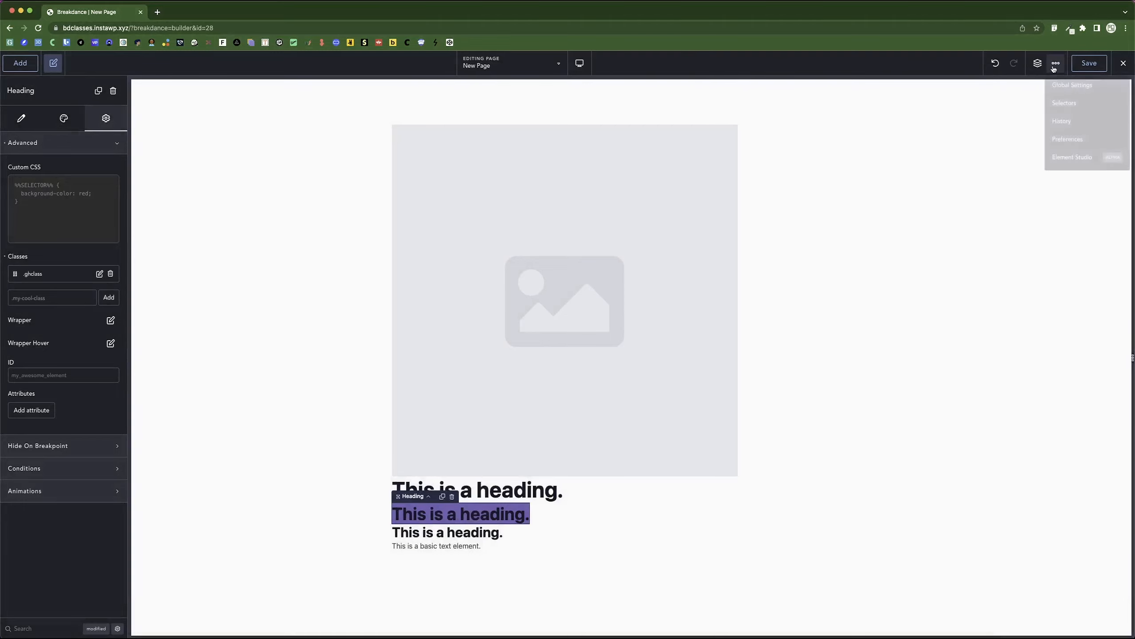
{"action": "left_click", "coordinate": [1070, 121]}
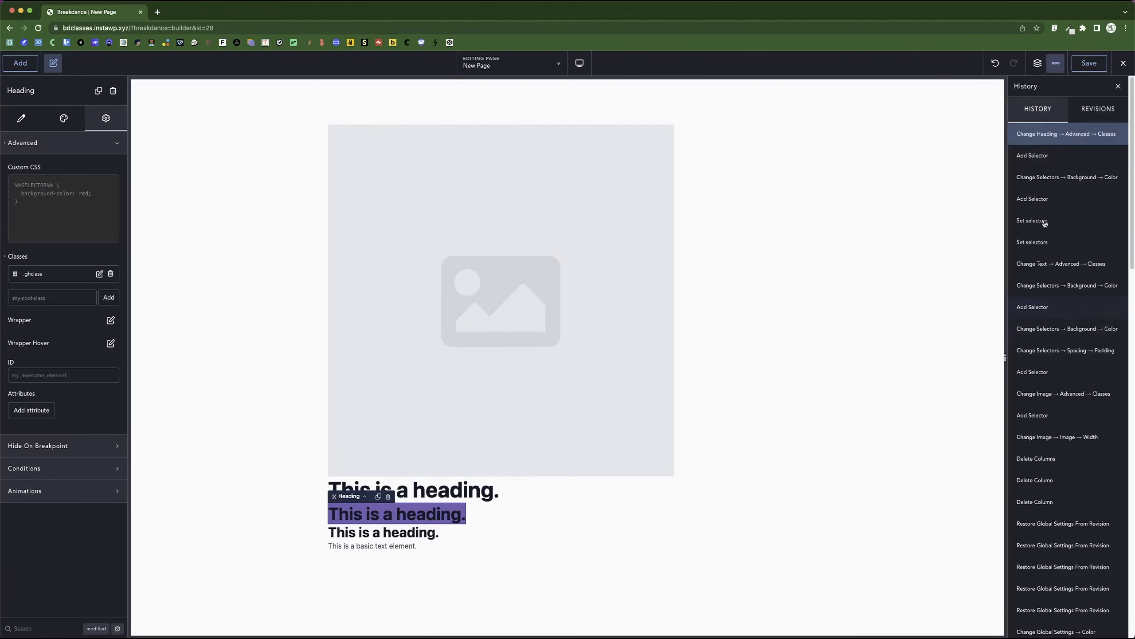
{"action": "scroll", "coordinate": [1052, 200], "scroll_direction": "down", "scroll_amount": 10}
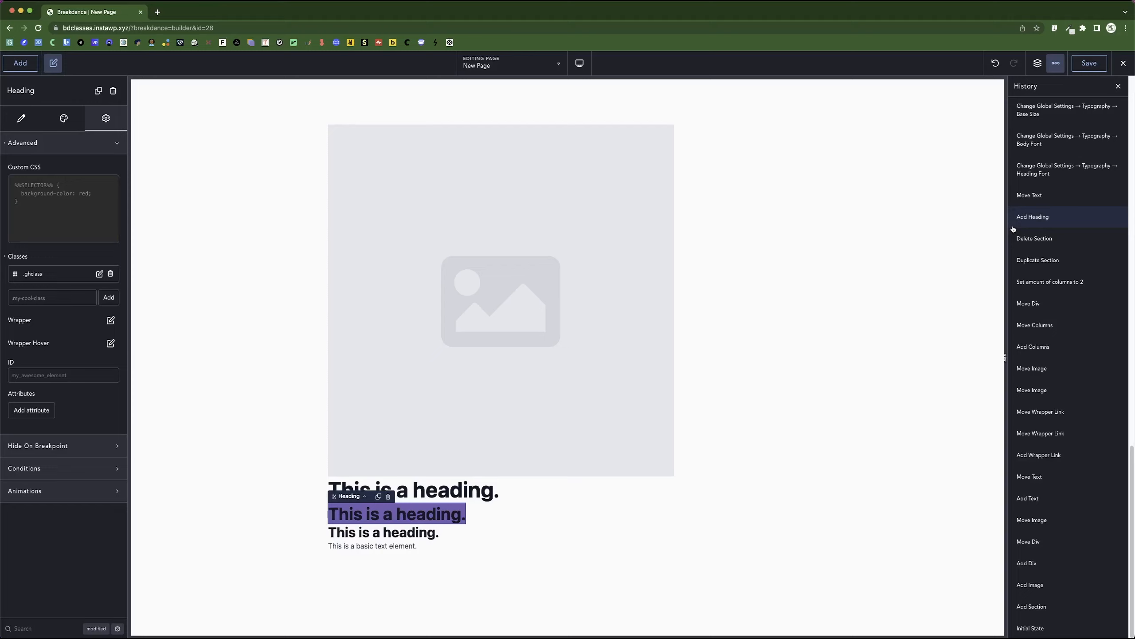
{"action": "scroll", "coordinate": [1061, 558], "scroll_direction": "up", "scroll_amount": 10}
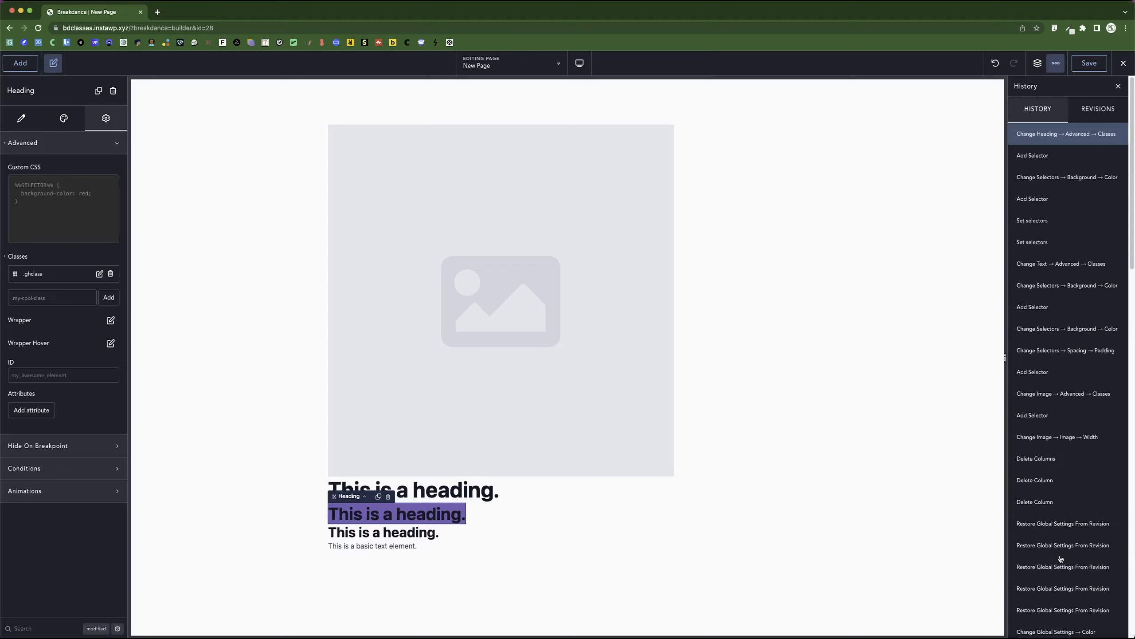
{"action": "scroll", "coordinate": [1060, 558], "scroll_direction": "down", "scroll_amount": 15}
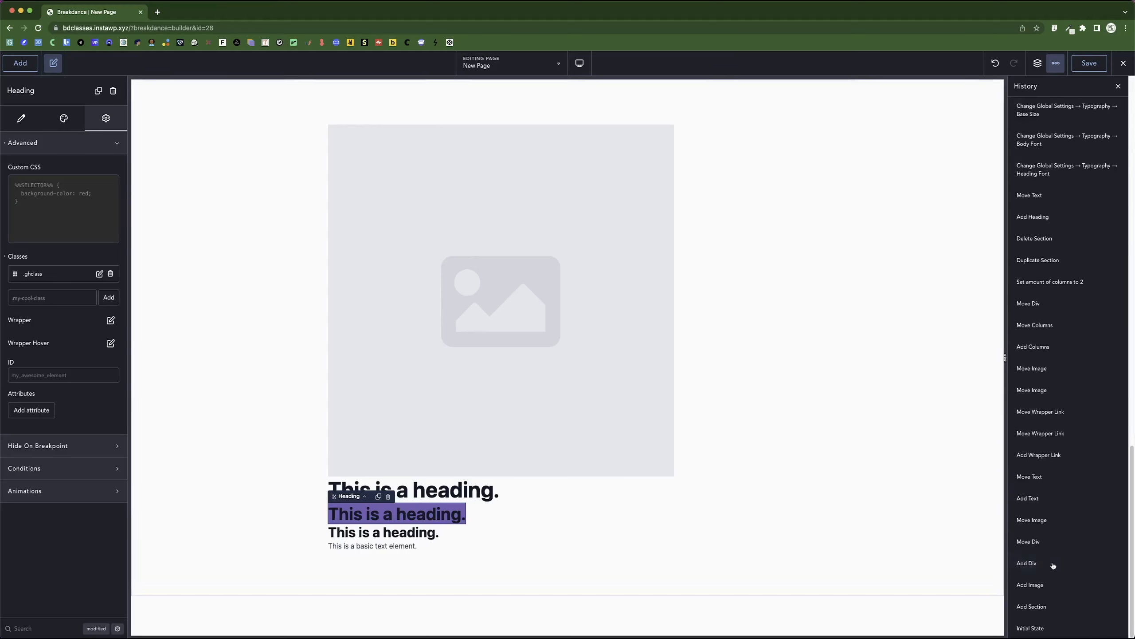
Step: Roll the page back to Initial State in the history, and restore it to the Add Heading entry
{"action": "left_click", "coordinate": [1048, 628]}
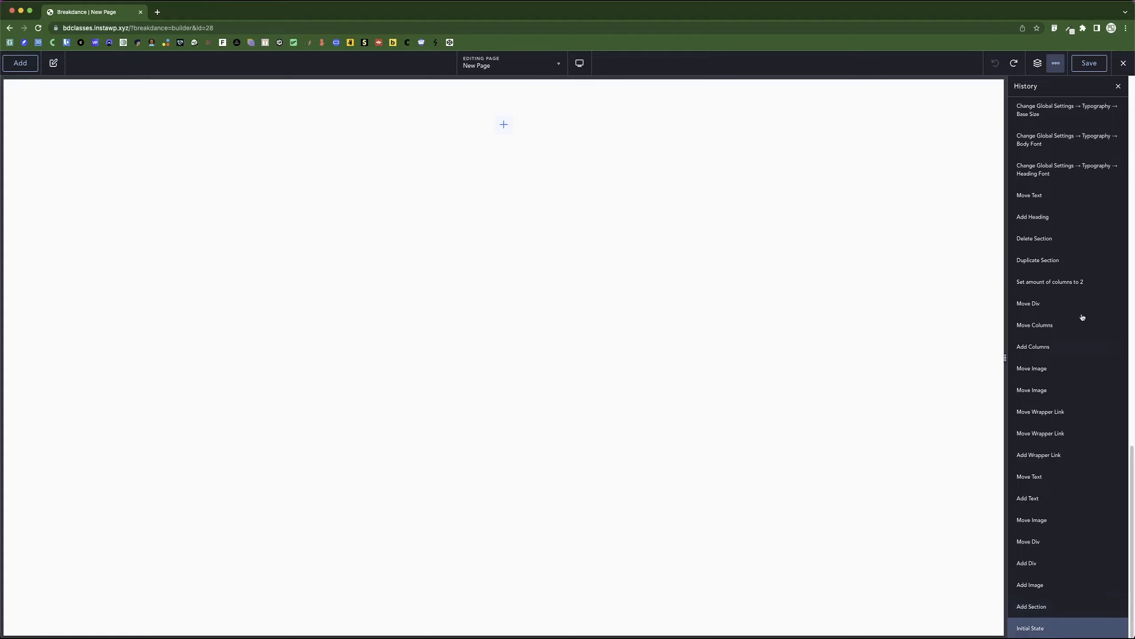
{"action": "left_click", "coordinate": [1058, 218]}
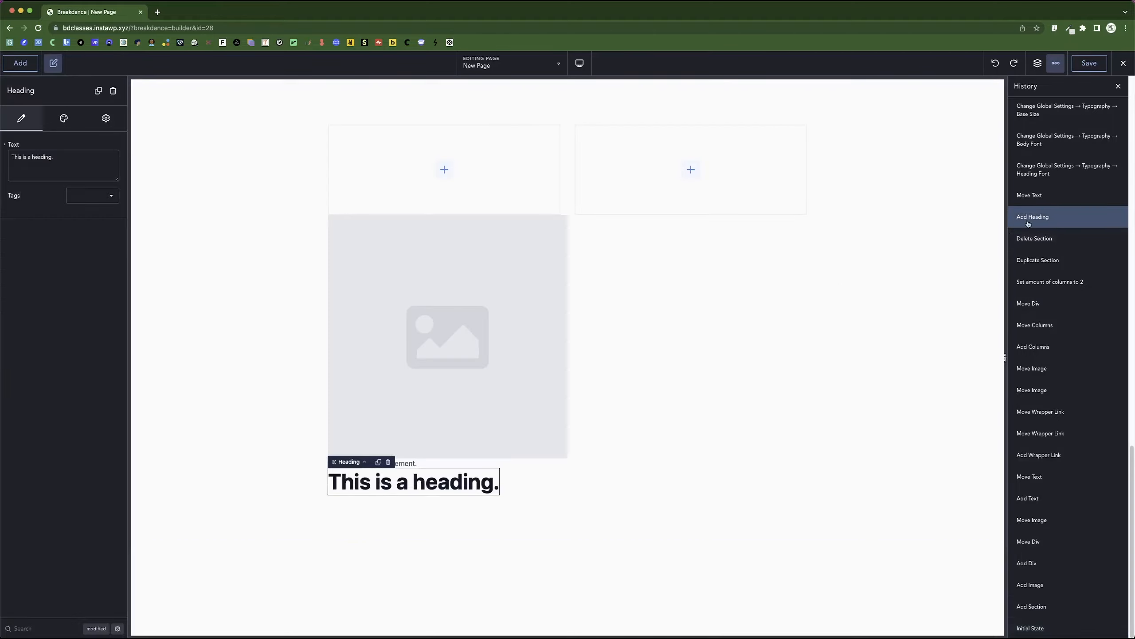
{"action": "scroll", "coordinate": [1037, 224], "scroll_direction": "up", "scroll_amount": 15}
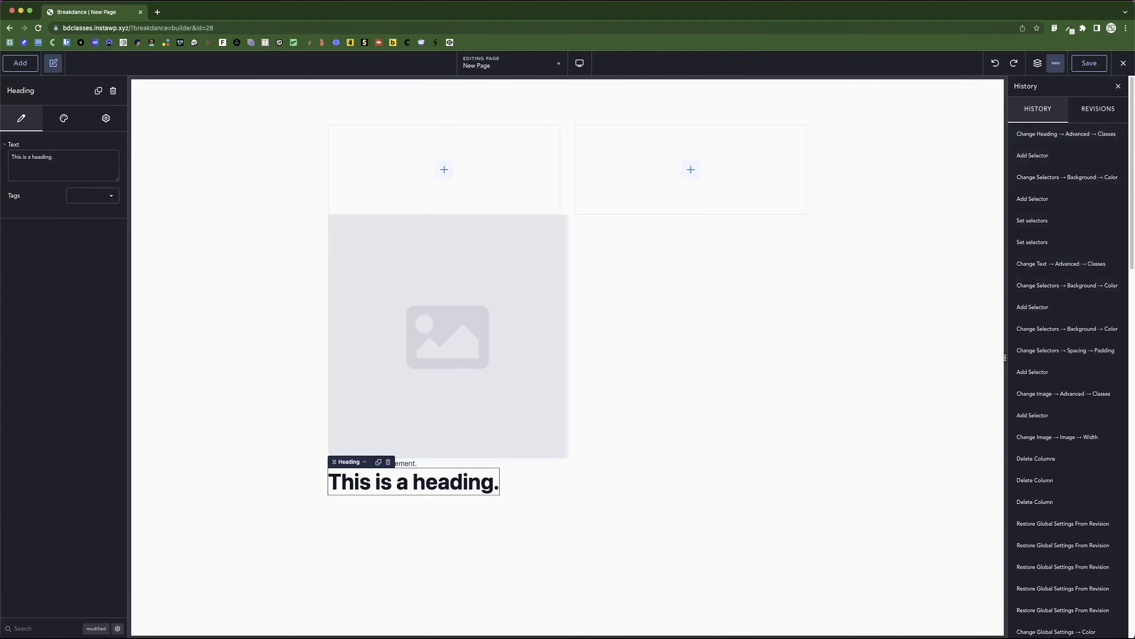
Step: Compare the page's saved revisions with its list of individual history entries
{"action": "left_click", "coordinate": [1108, 111]}
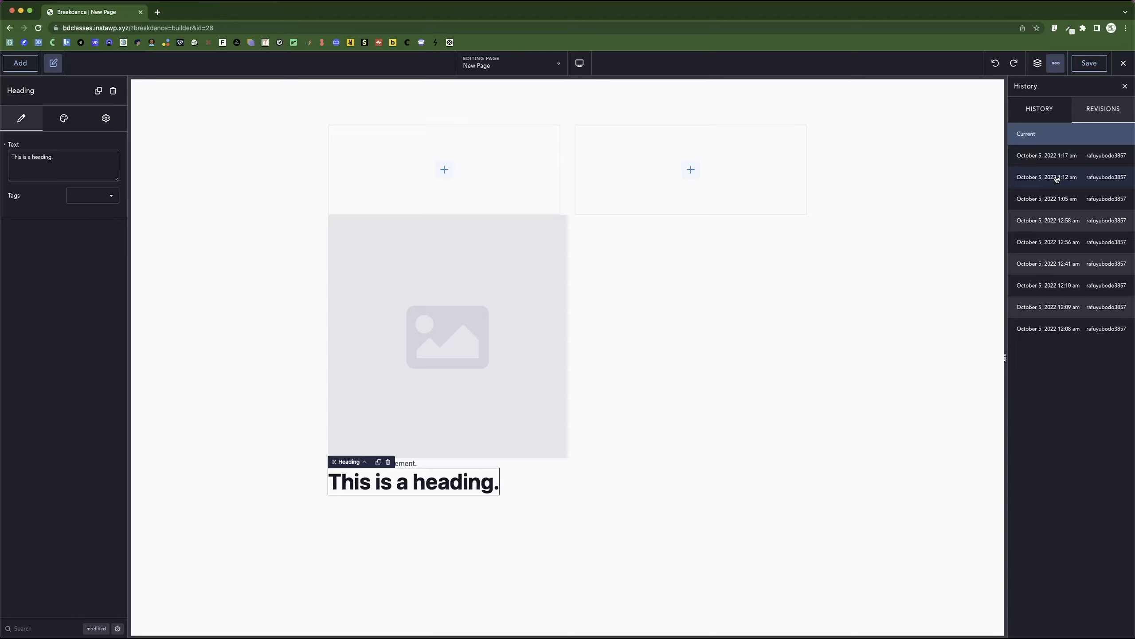
{"action": "left_click", "coordinate": [1045, 113]}
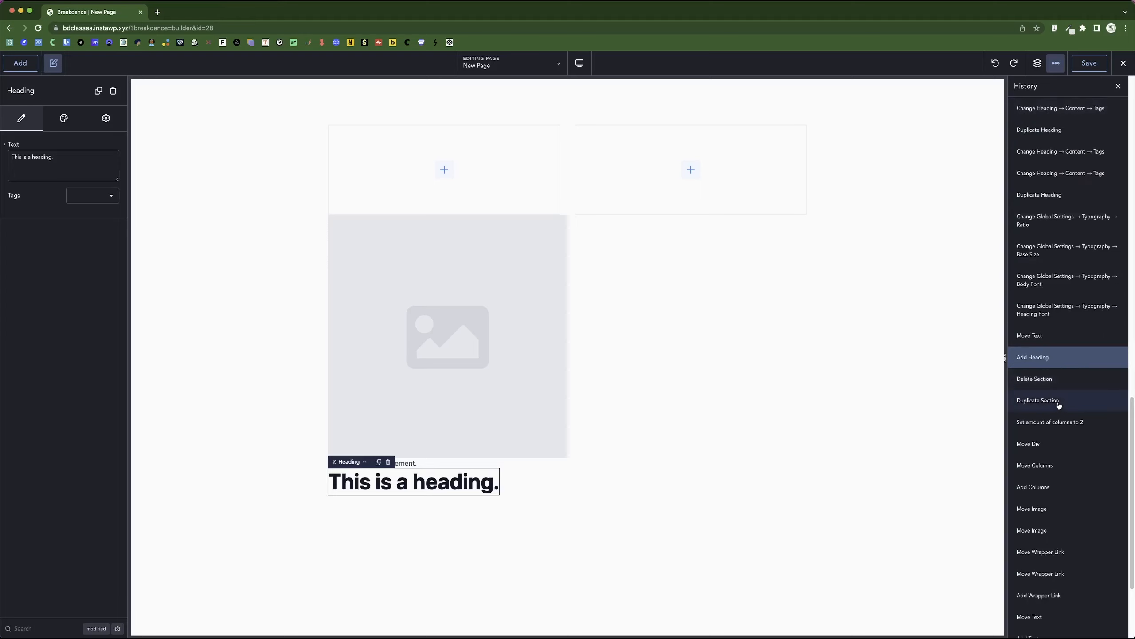
{"action": "scroll", "coordinate": [1081, 156], "scroll_direction": "up", "scroll_amount": 15}
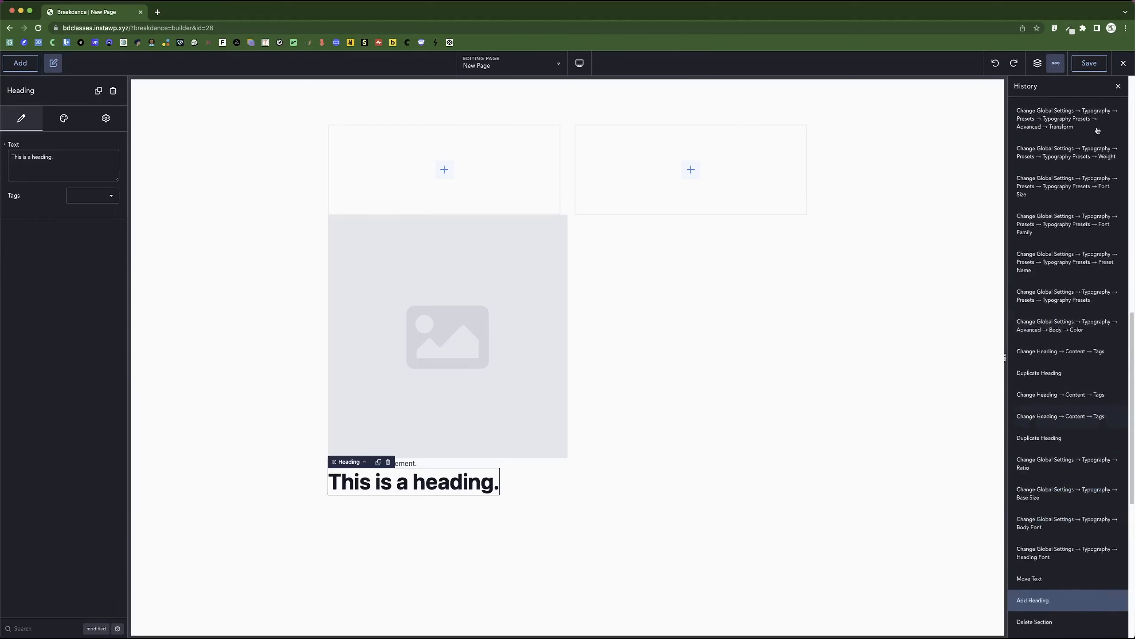
{"action": "left_click", "coordinate": [1109, 109]}
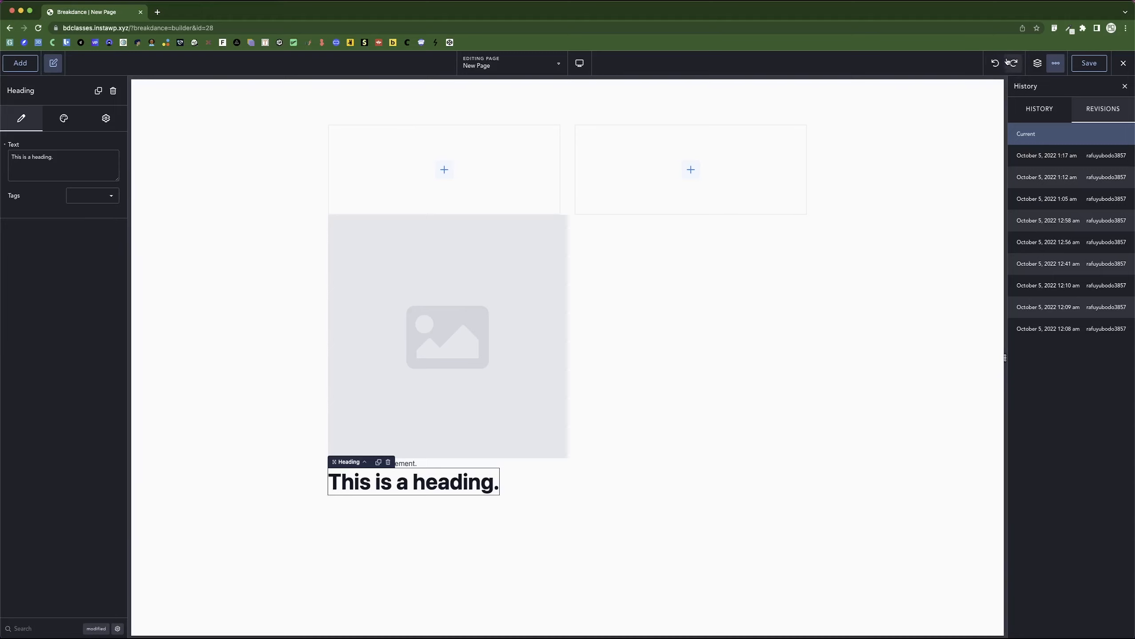
Step: Open the UI preferences and try toggling Dark Mode and Disable Message For Empty SSR Elements, returning each to its original setting
{"action": "left_click", "coordinate": [1056, 64]}
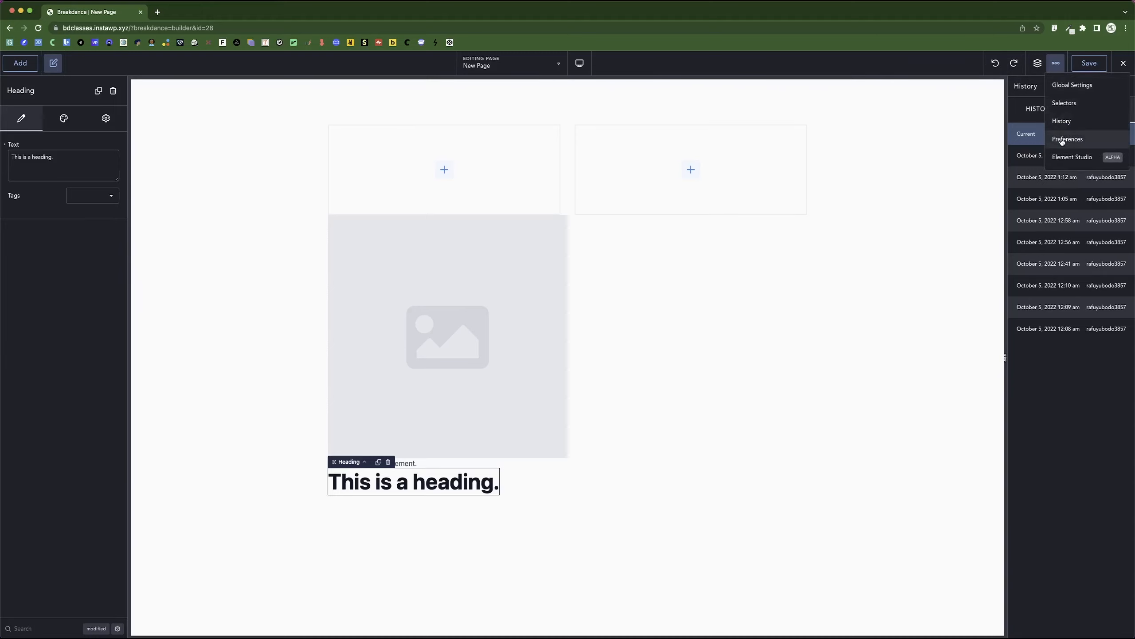
{"action": "left_click", "coordinate": [1062, 141]}
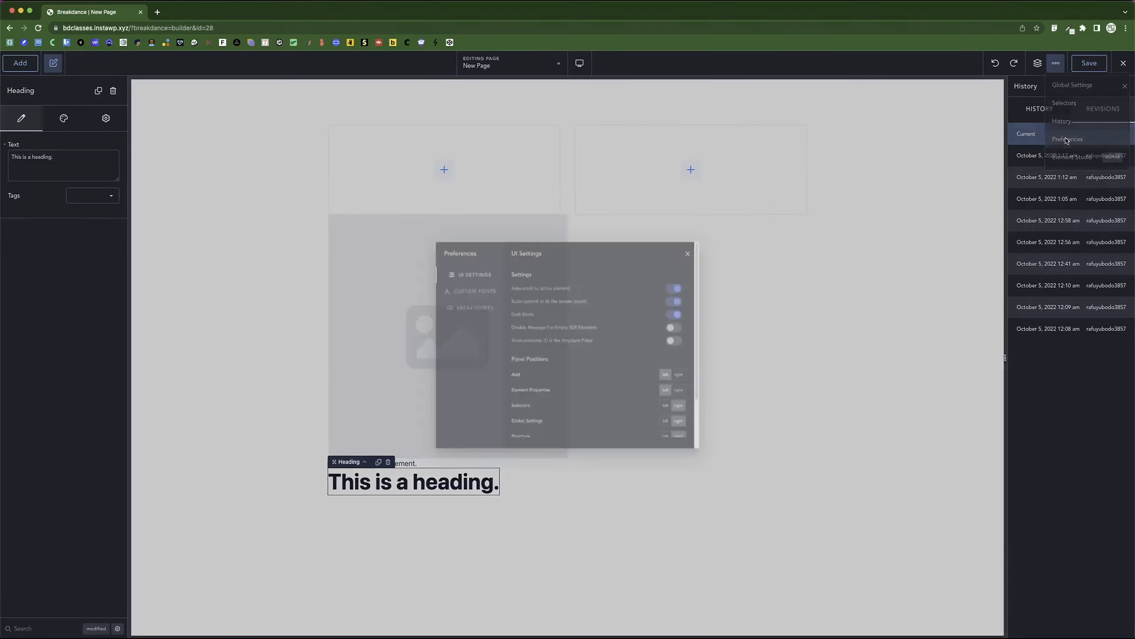
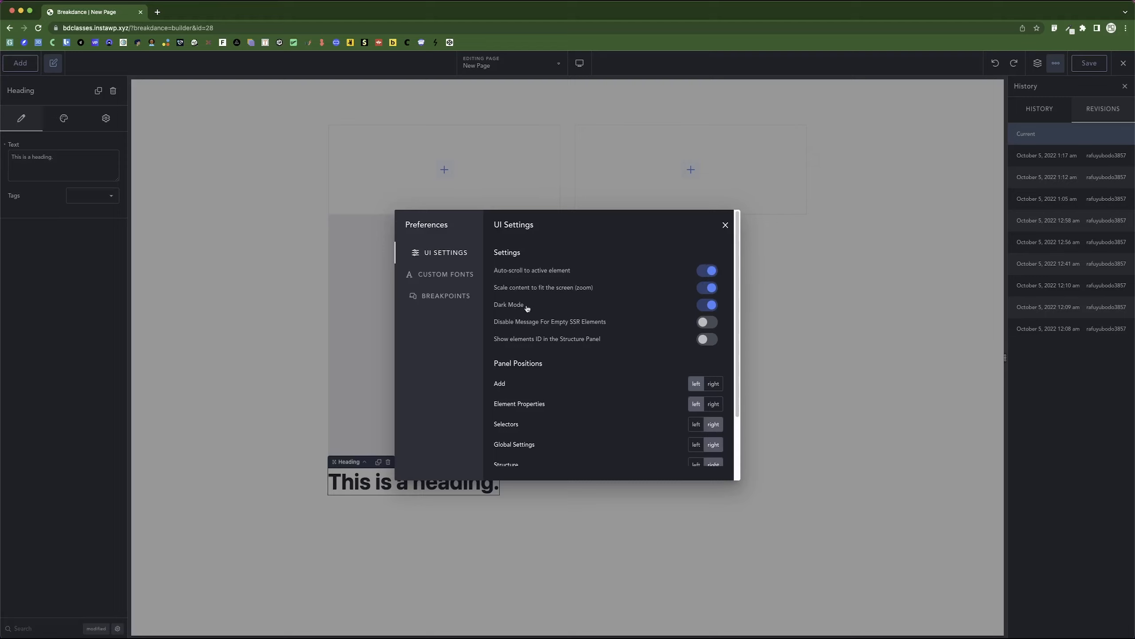
{"action": "left_click", "coordinate": [706, 307]}
{"action": "left_click", "coordinate": [706, 306]}
{"action": "left_click", "coordinate": [705, 307]}
{"action": "left_click", "coordinate": [704, 307]}
{"action": "left_click", "coordinate": [710, 322]}
{"action": "left_click", "coordinate": [711, 323]}
Step: Enable Show elements ID in the Structure Panel, save the page and display its structure
{"action": "left_click", "coordinate": [707, 340]}
{"action": "left_click", "coordinate": [725, 225]}
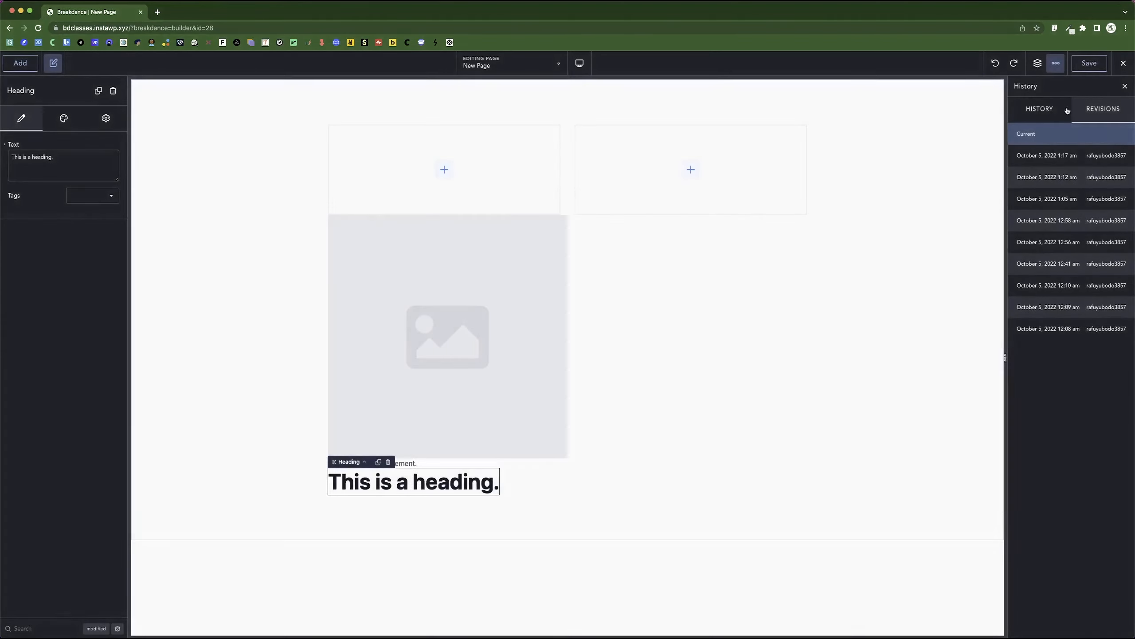
{"action": "left_click", "coordinate": [1056, 63]}
{"action": "key", "text": "super+s"}
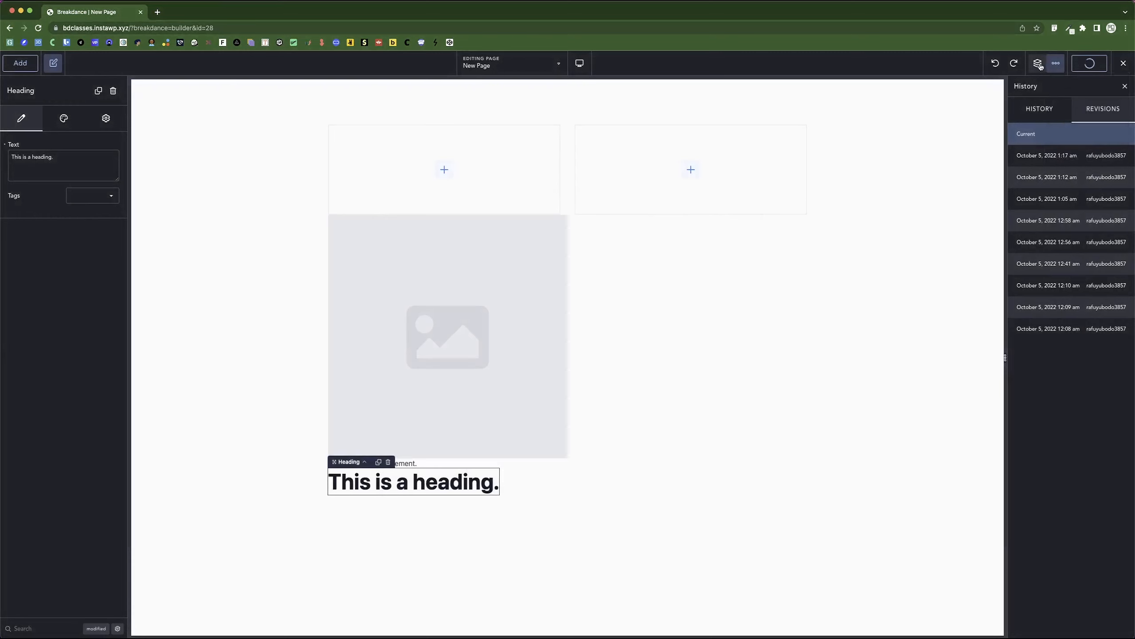
{"action": "left_click", "coordinate": [1039, 65]}
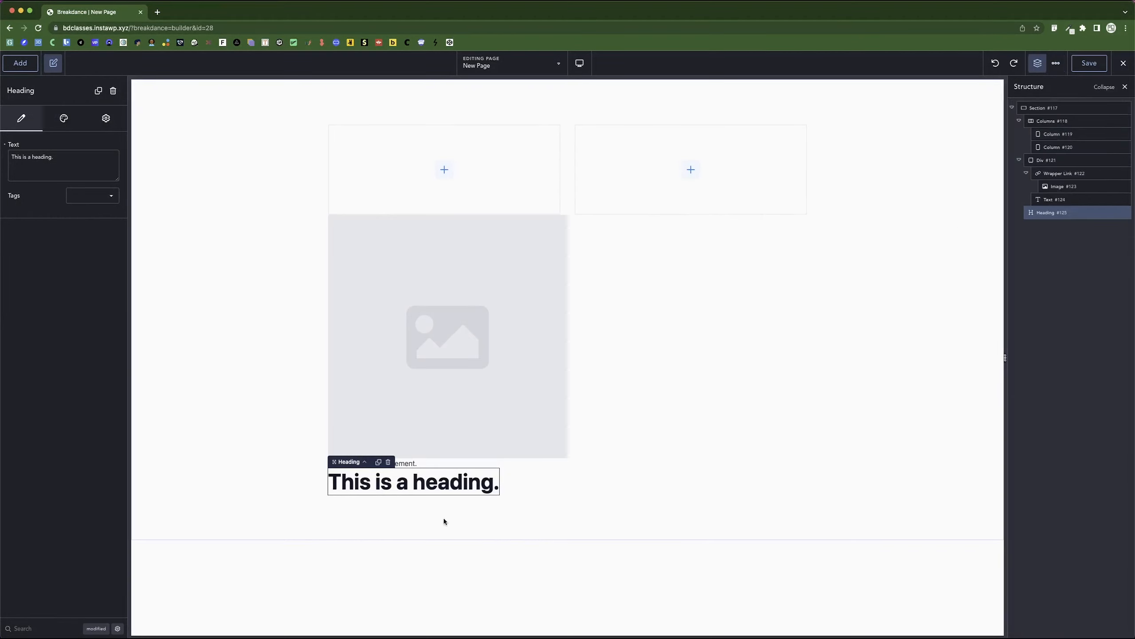
Step: Reopen the preferences and turn off Show elements ID in the Structure Panel
{"action": "left_click", "coordinate": [1056, 63]}
{"action": "left_click", "coordinate": [1073, 158]}
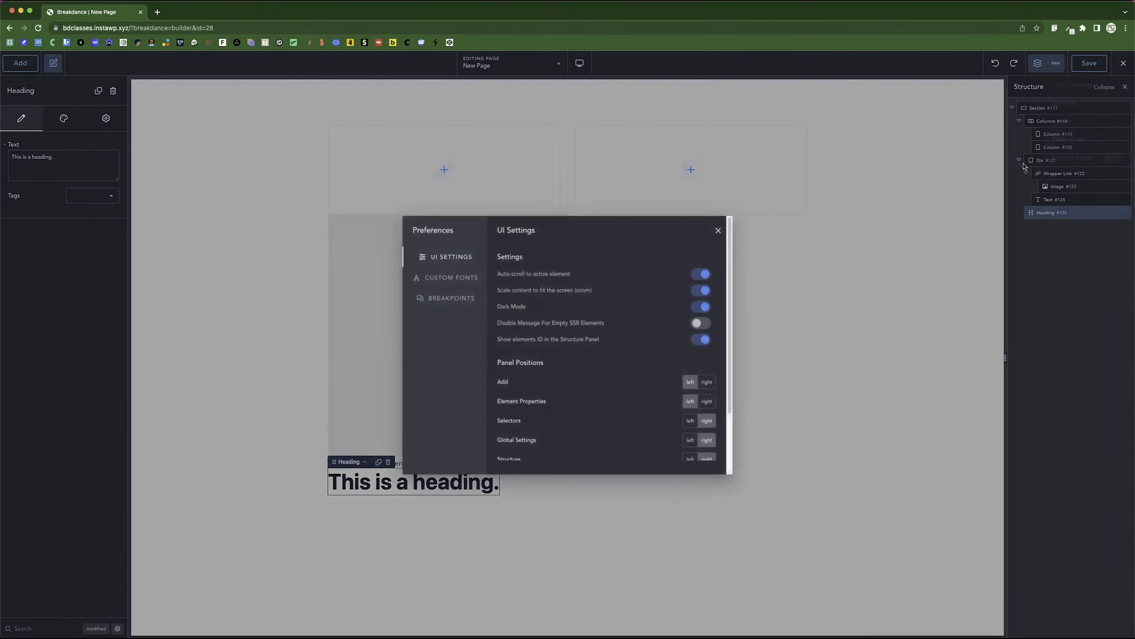
{"action": "left_click", "coordinate": [711, 340]}
{"action": "left_click", "coordinate": [712, 341]}
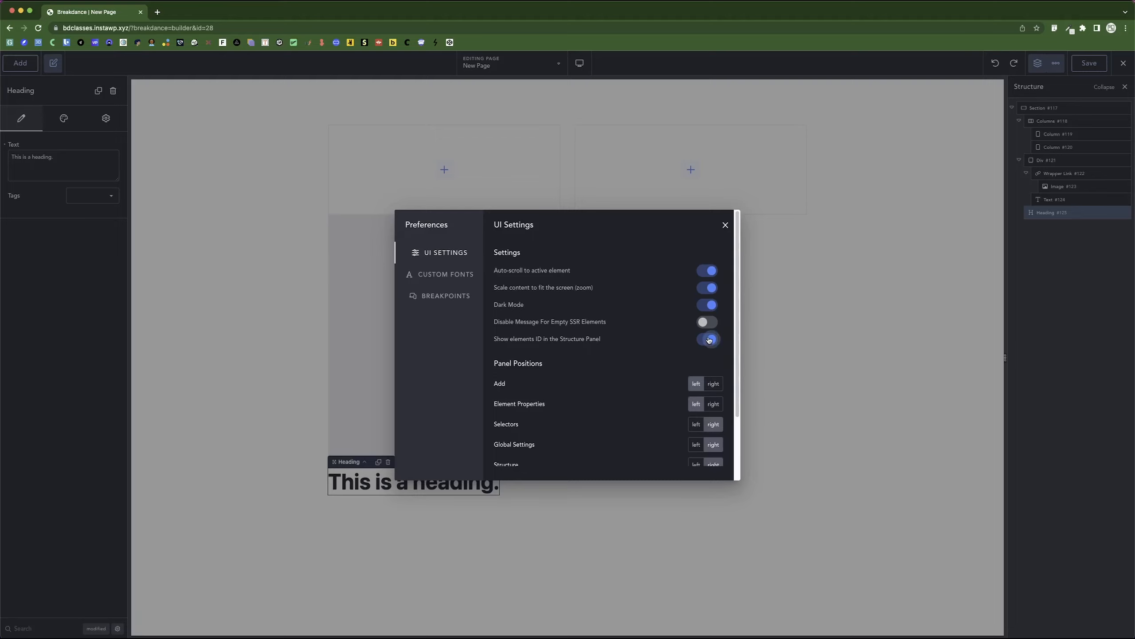
{"action": "left_click", "coordinate": [707, 341]}
Step: Try switching the Add panel's position to right and set it back to left
{"action": "scroll", "coordinate": [536, 375], "scroll_direction": "down", "scroll_amount": 3}
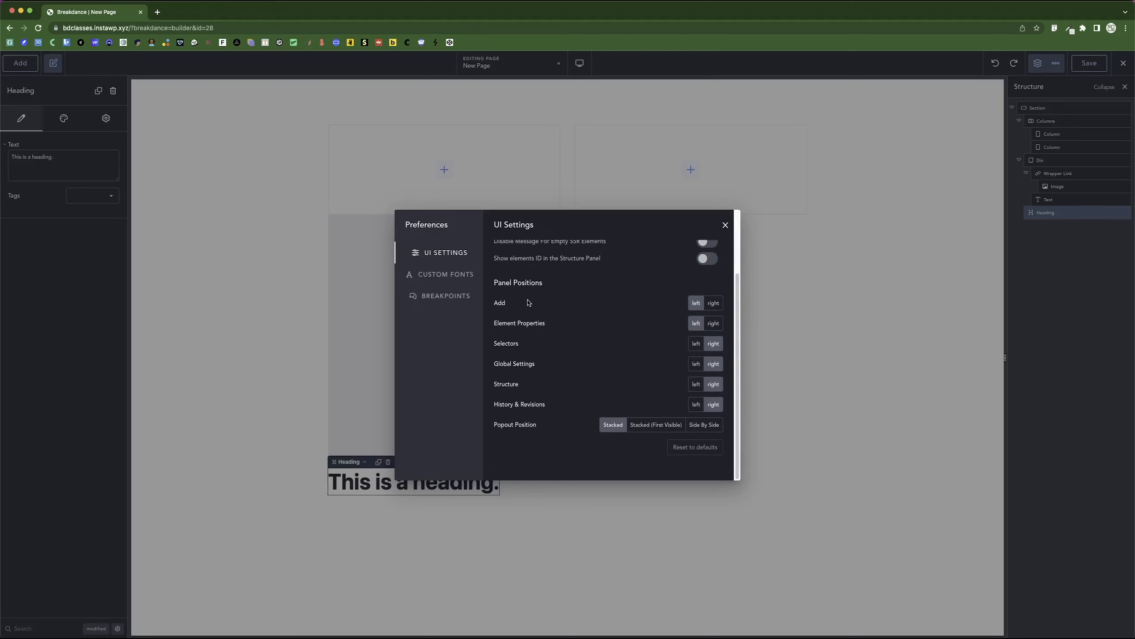
{"action": "left_click", "coordinate": [713, 303]}
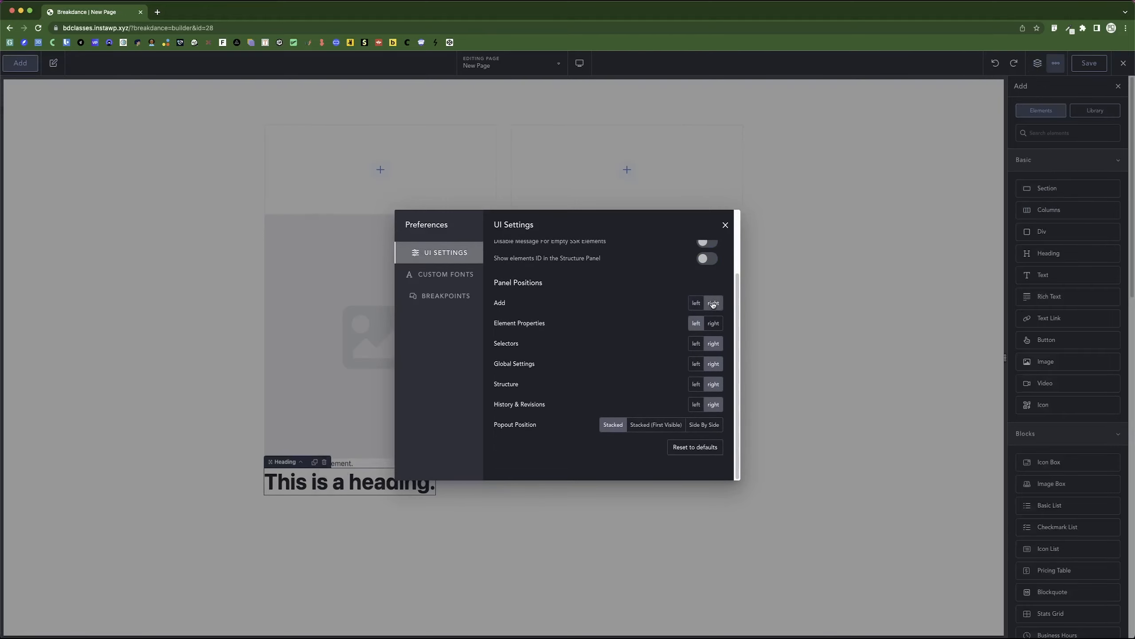
{"action": "left_click", "coordinate": [698, 305]}
{"action": "left_click", "coordinate": [714, 306]}
{"action": "left_click", "coordinate": [708, 307]}
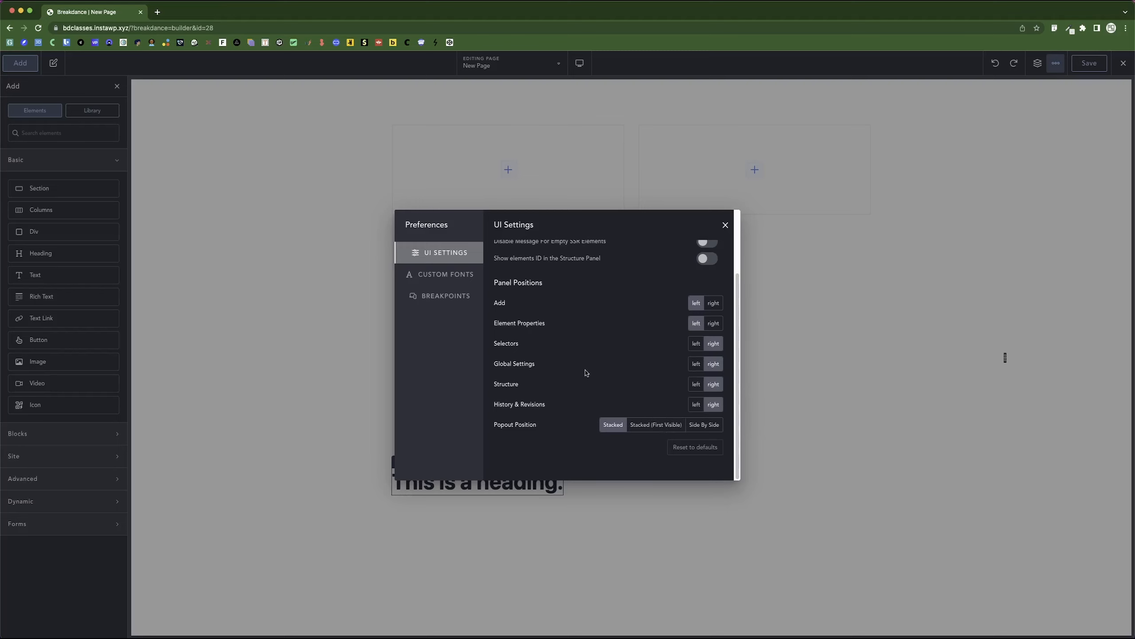
Step: Open the custom fonts preferences, add an external CSS URL entry and remove it again
{"action": "left_click", "coordinate": [453, 274]}
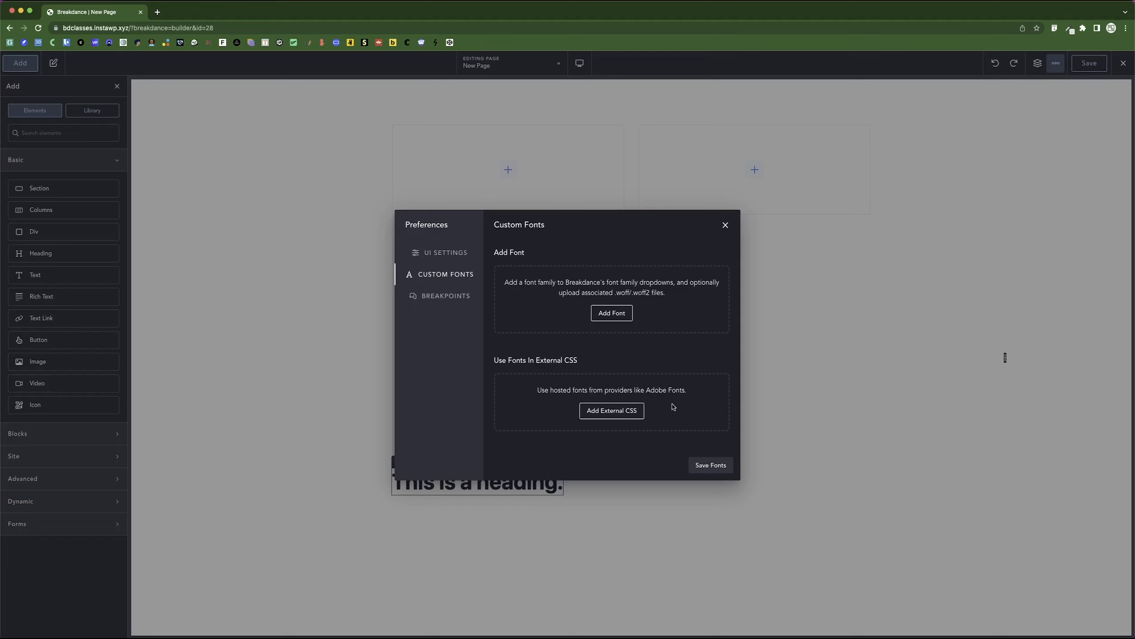
{"action": "left_click", "coordinate": [612, 410]}
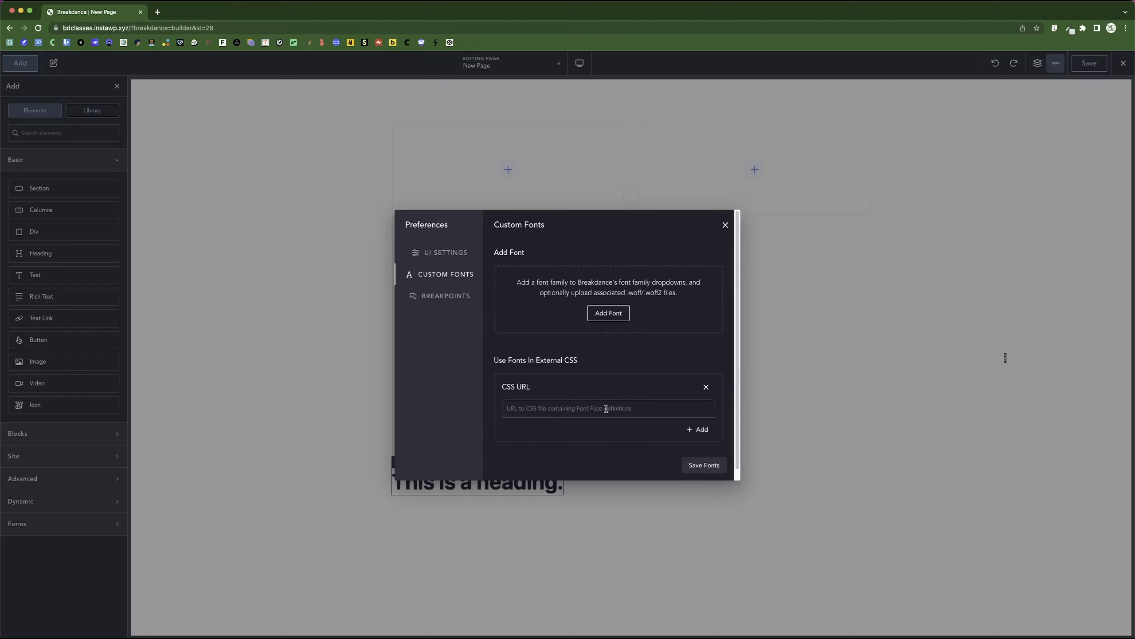
{"action": "left_click", "coordinate": [706, 387]}
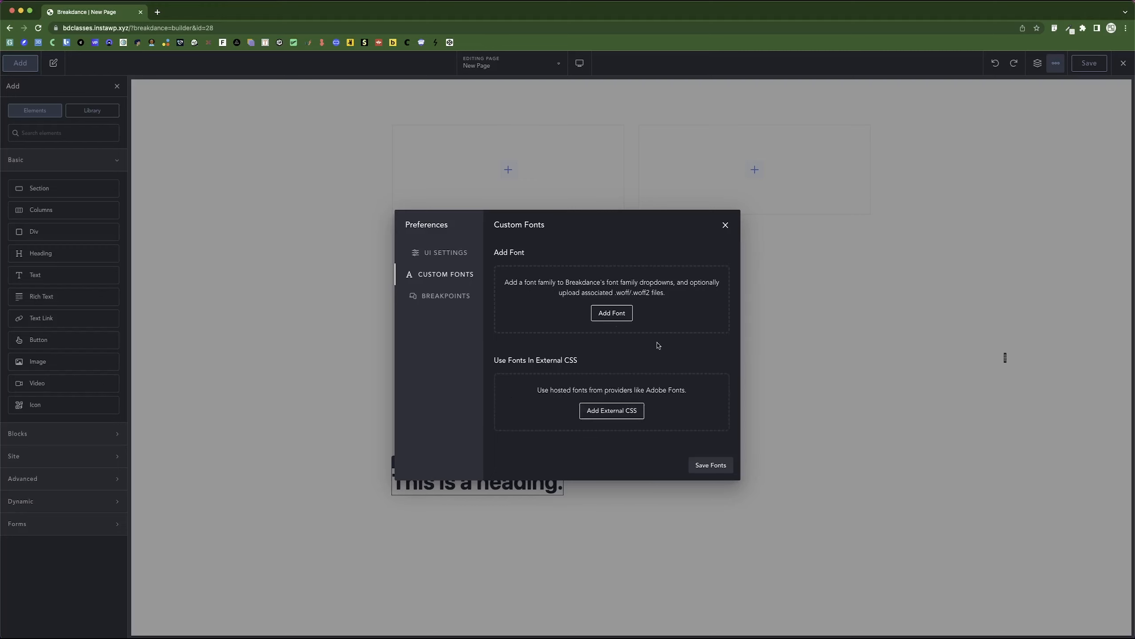
Step: Add a new breakpoint named BD Points in the preferences
{"action": "left_click", "coordinate": [441, 297]}
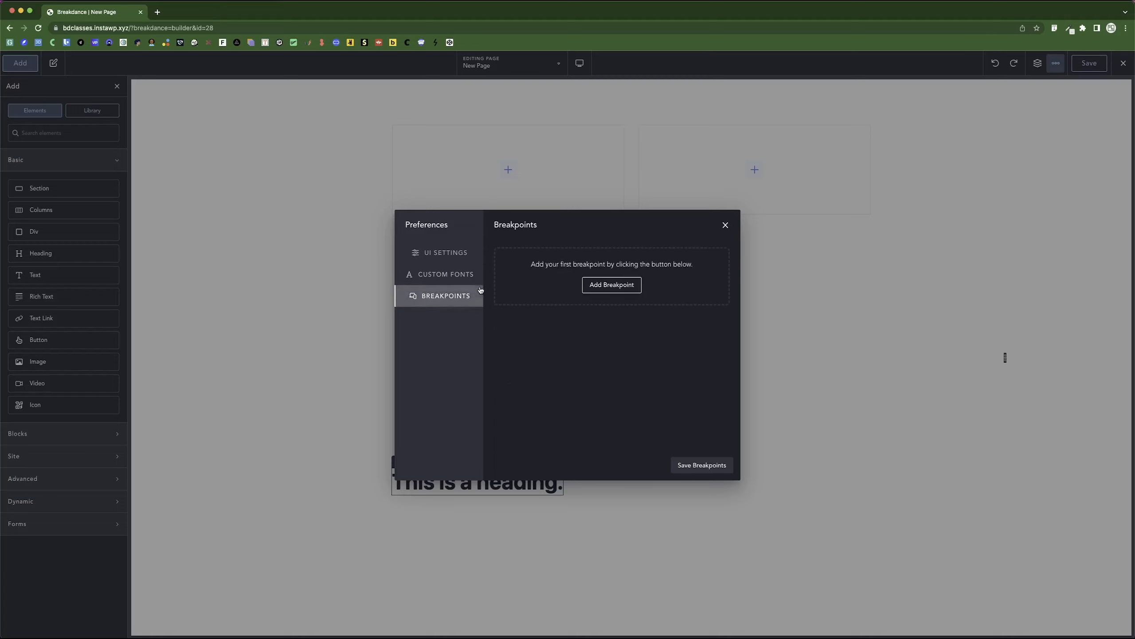
{"action": "left_click", "coordinate": [611, 285]}
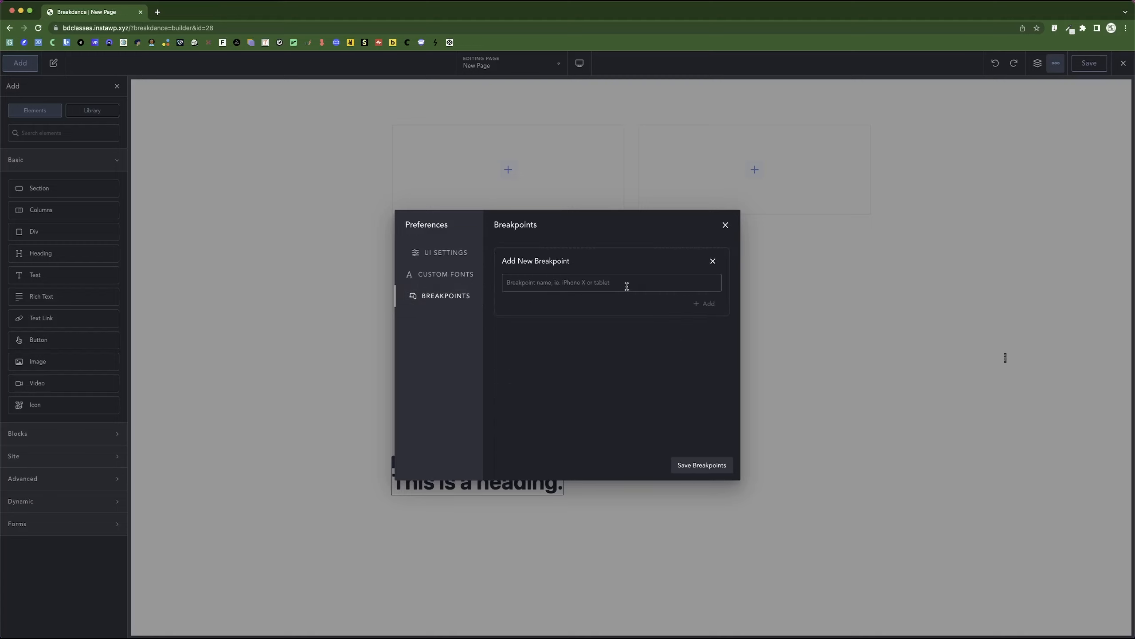
{"action": "type", "text": "BD Points"}
{"action": "left_click", "coordinate": [709, 308]}
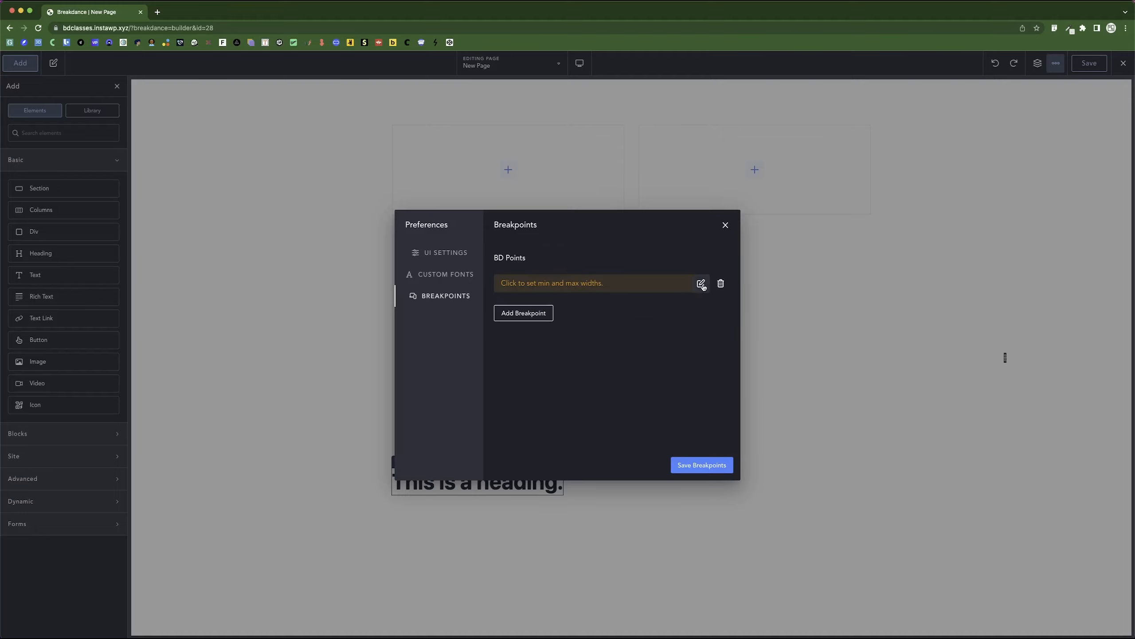
Step: Set BD Points to maximum width 360 px, minimum width 320 px and custom preview width 360 px, save the breakpoints and close the preferences
{"action": "left_click", "coordinate": [701, 284]}
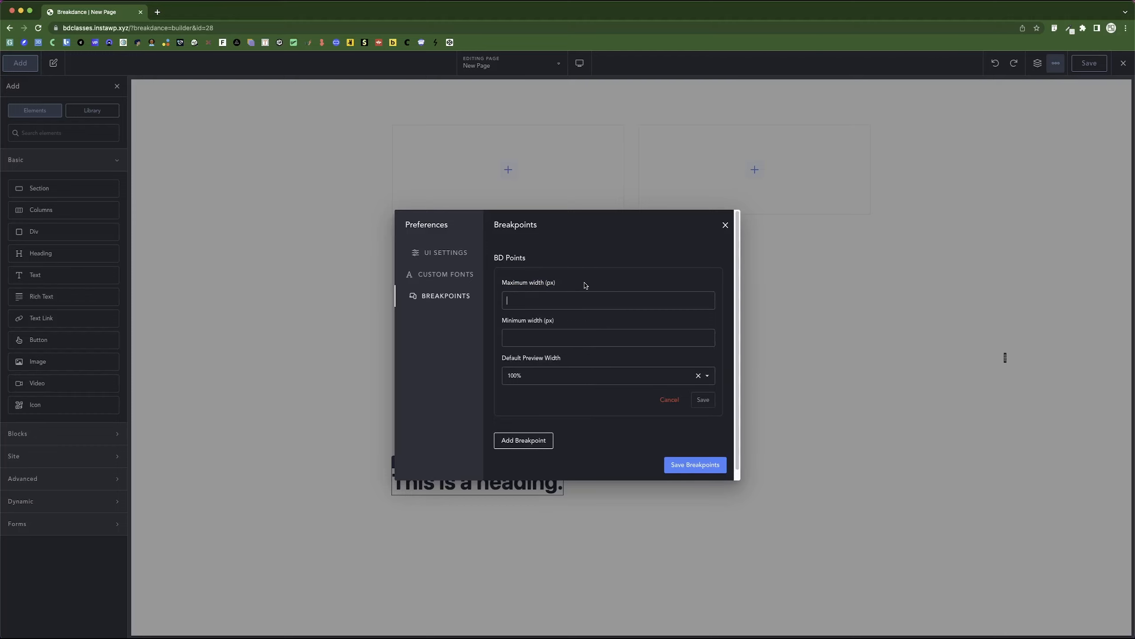
{"action": "type", "text": "360"}
{"action": "left_click", "coordinate": [528, 337]}
{"action": "type", "text": "320"}
{"action": "left_click", "coordinate": [699, 377]}
{"action": "left_click", "coordinate": [603, 395]}
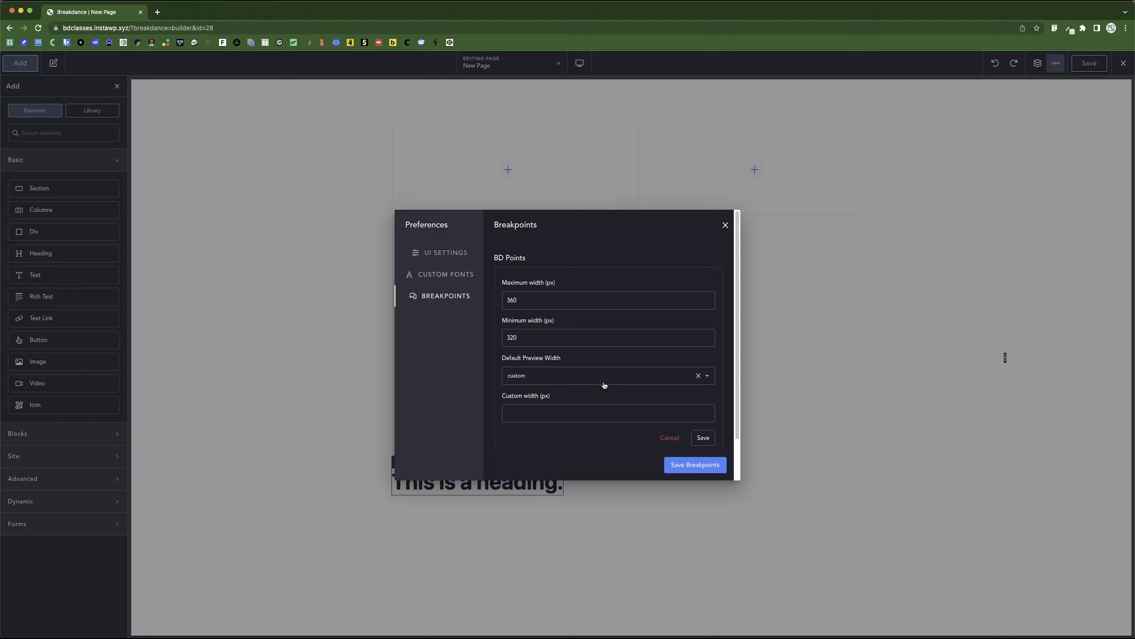
{"action": "left_click", "coordinate": [705, 377]}
{"action": "left_click", "coordinate": [580, 395]}
{"action": "type", "text": "360"}
{"action": "double_click", "coordinate": [535, 414]}
{"action": "type", "text": "360"}
{"action": "left_click", "coordinate": [704, 438]}
{"action": "left_click", "coordinate": [713, 468]}
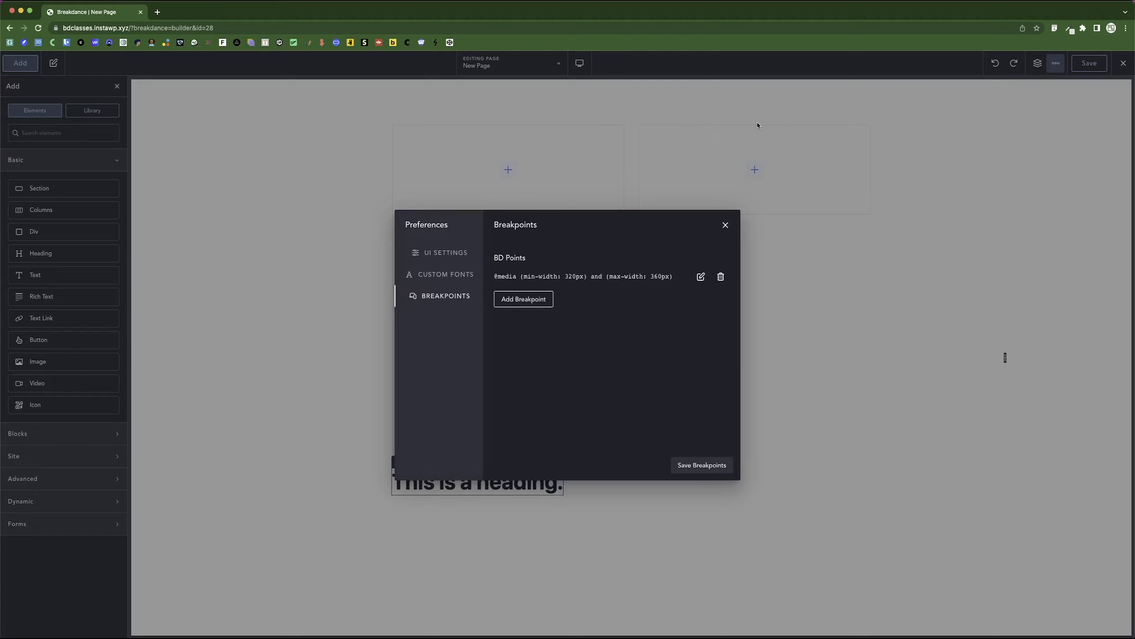
{"action": "left_click", "coordinate": [725, 226]}
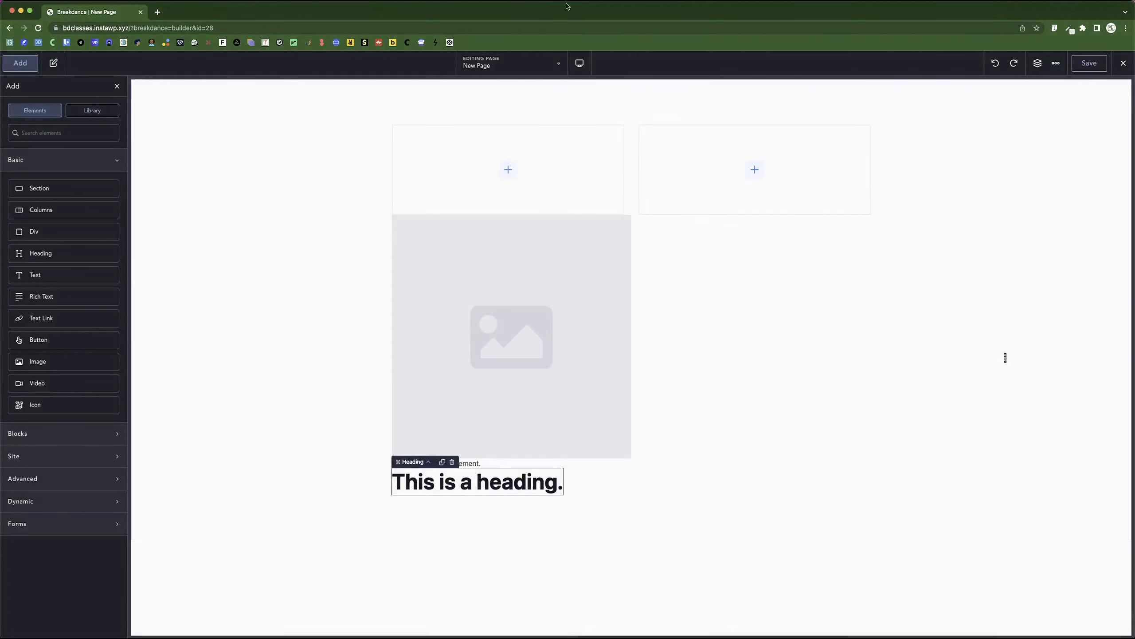
Step: Preview the page at the BD Points breakpoint and return to the Desktop view
{"action": "left_click", "coordinate": [580, 63]}
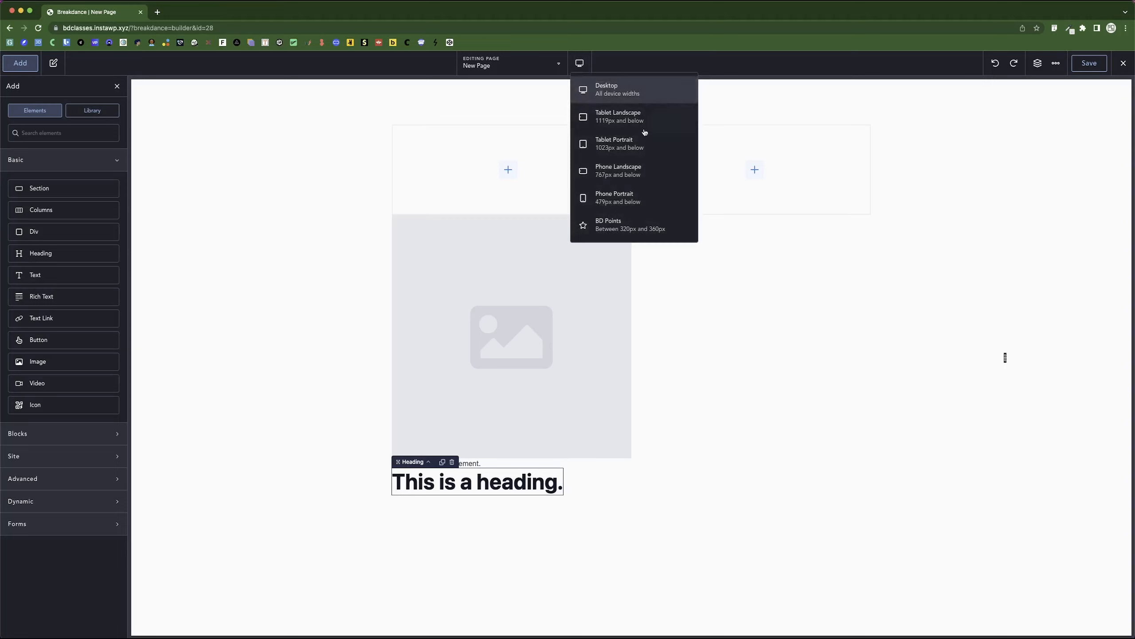
{"action": "left_click", "coordinate": [651, 235]}
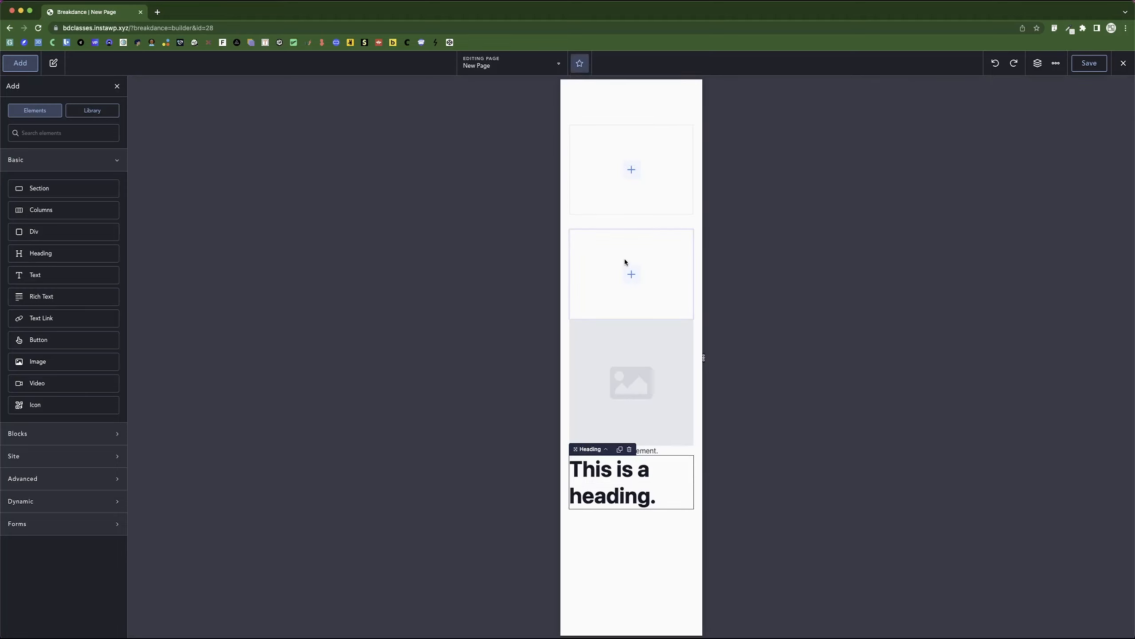
{"action": "left_click", "coordinate": [579, 63]}
{"action": "left_click", "coordinate": [667, 92]}
{"action": "left_click", "coordinate": [1057, 63]}
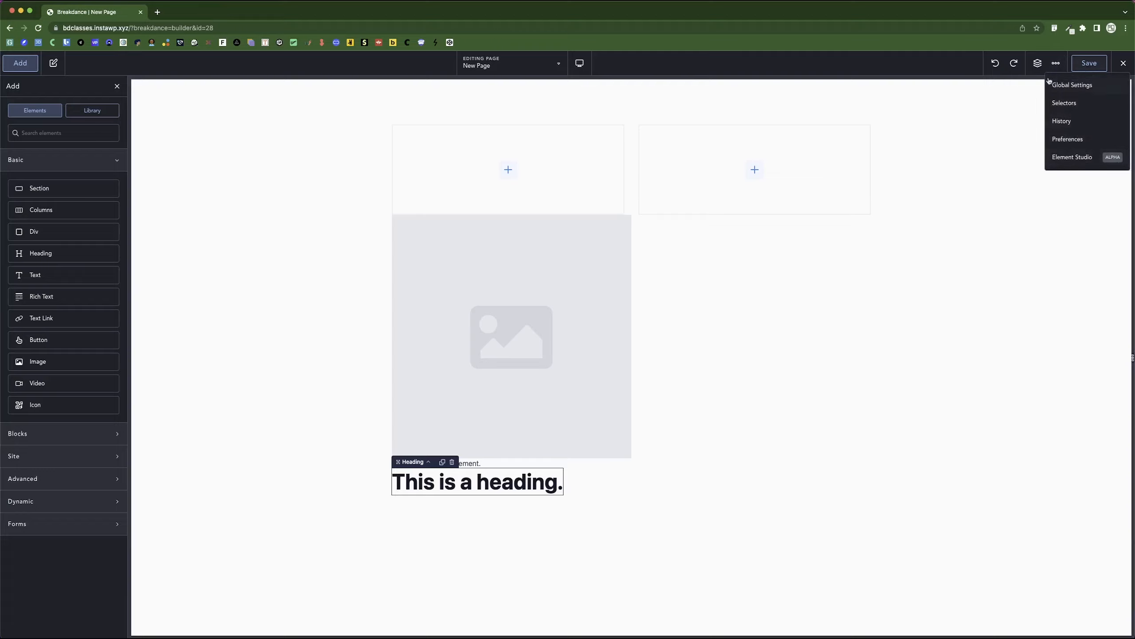
{"action": "left_click", "coordinate": [1056, 63]}
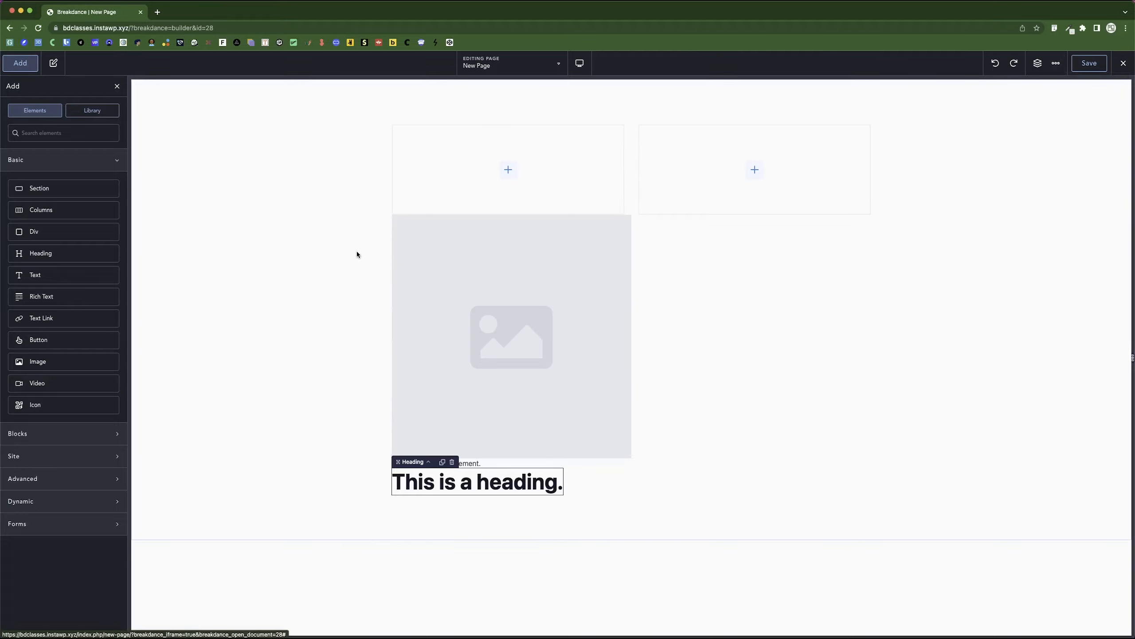
Step: Select the placeholder image and examine its content, design and settings options, expanding the Advanced group
{"action": "left_click", "coordinate": [482, 253]}
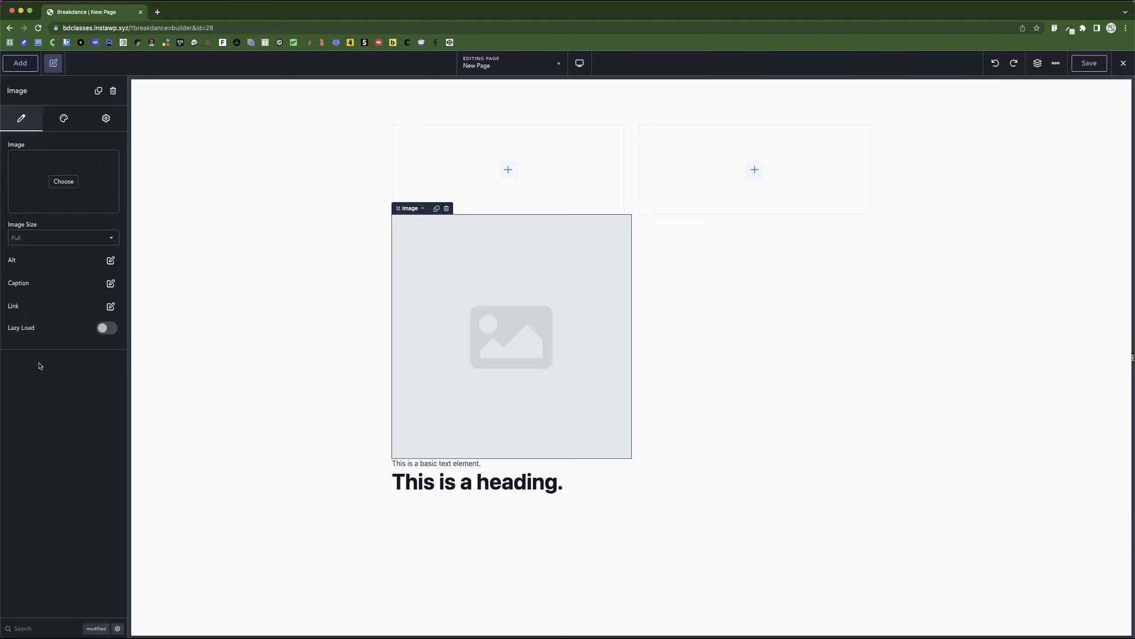
{"action": "left_click", "coordinate": [64, 118]}
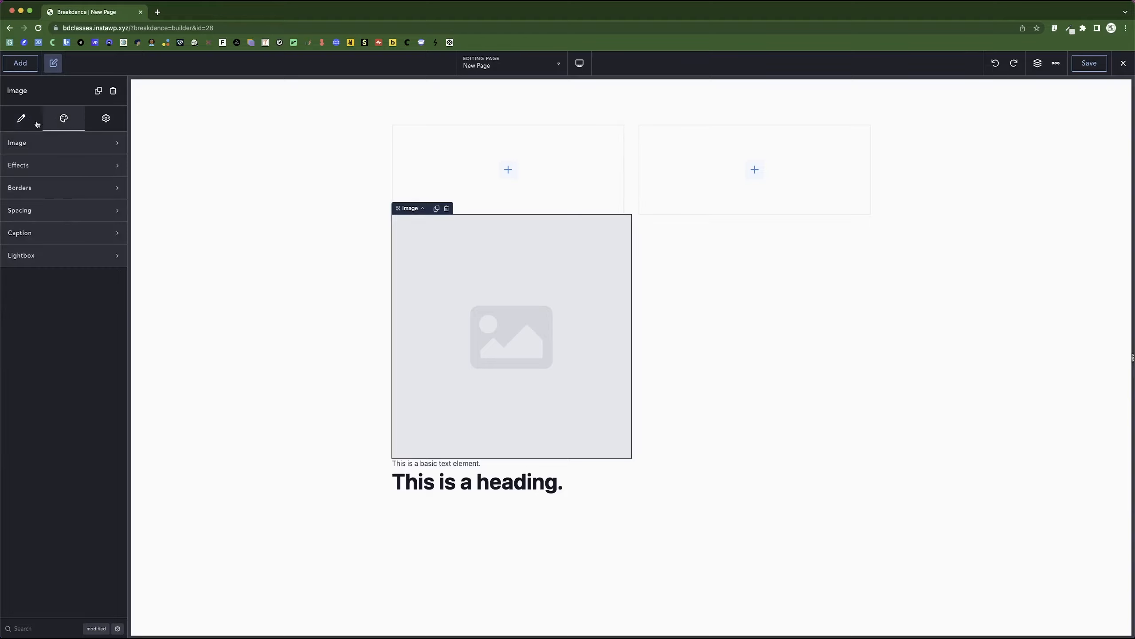
{"action": "left_click", "coordinate": [22, 119]}
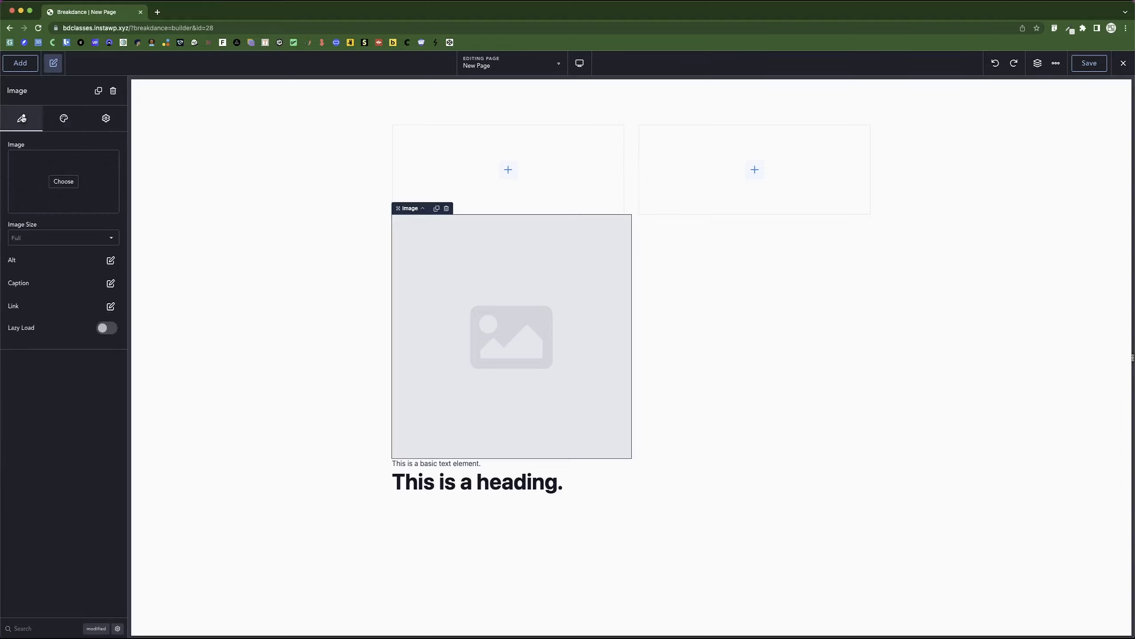
{"action": "left_click", "coordinate": [65, 119]}
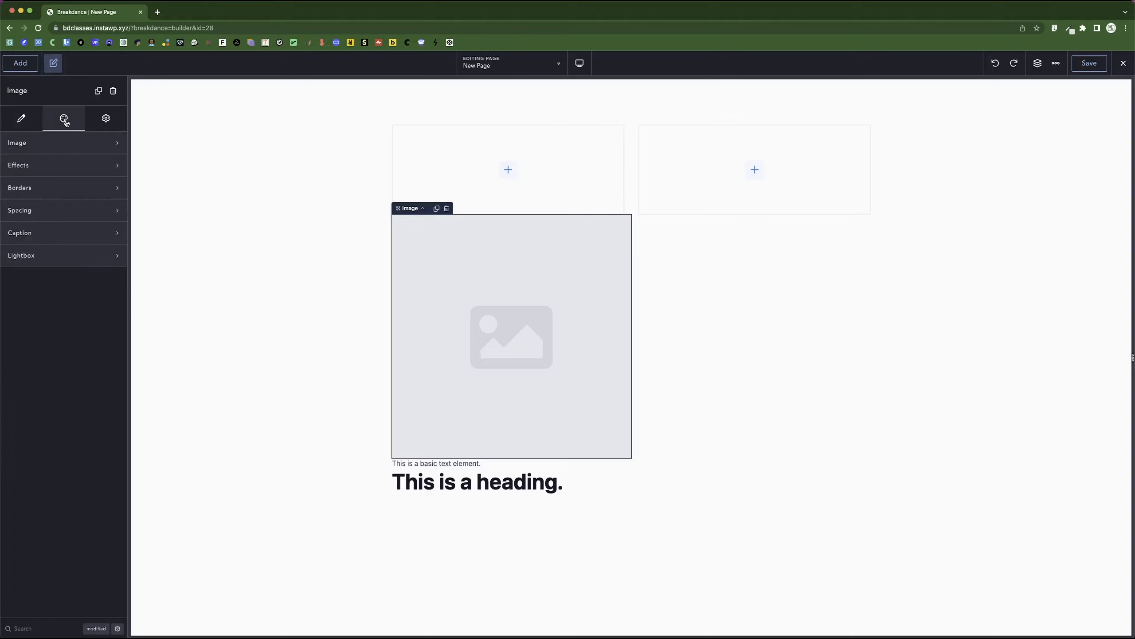
{"action": "left_click", "coordinate": [107, 119]}
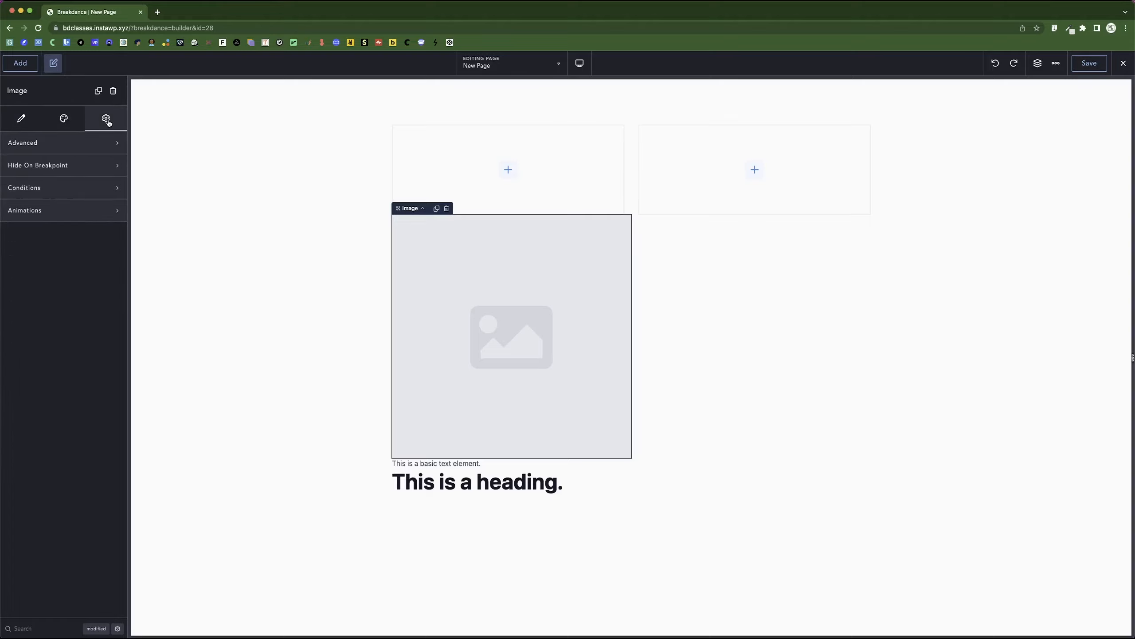
{"action": "left_click", "coordinate": [43, 144]}
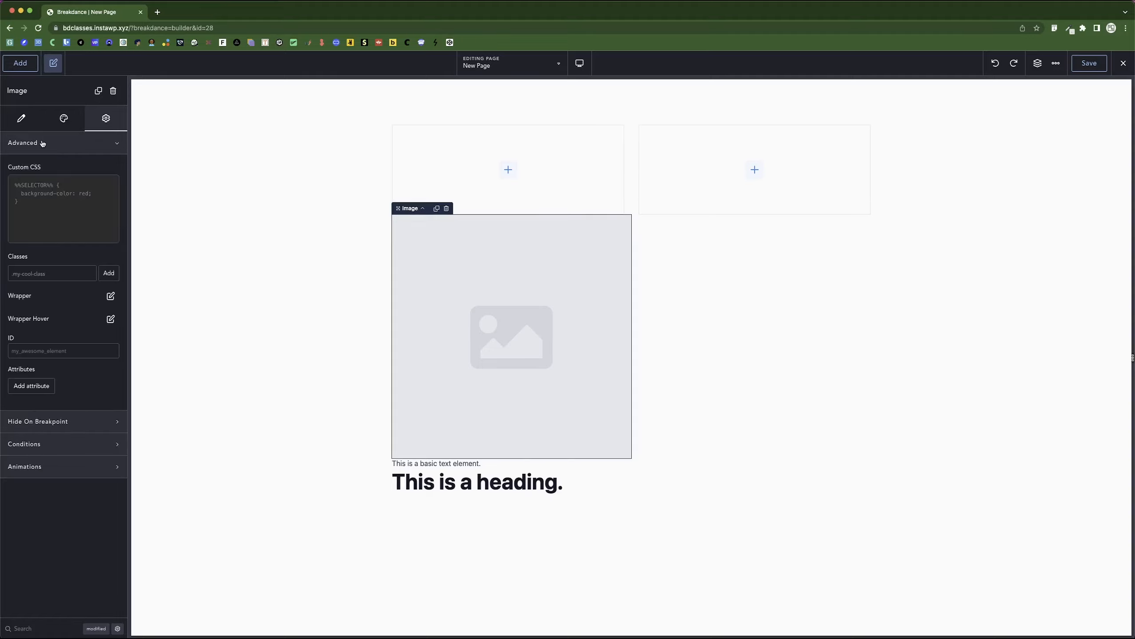
{"action": "left_click", "coordinate": [60, 193]}
{"action": "left_click", "coordinate": [47, 217]}
{"action": "left_click", "coordinate": [53, 191]}
{"action": "left_click", "coordinate": [46, 168]}
{"action": "type", "text": "asdf"}
{"action": "key", "text": "BackSpace"}
{"action": "key", "text": "BackSpace"}
{"action": "key", "text": "BackSpace"}
{"action": "key", "text": "BackSpace"}
Step: Write custom CSS for the image: %%SELECTOR%% { padding: 20px; background: red; }
{"action": "type", "text": "%%SELECTOR%% {   PADDING"}
{"action": "key", "text": "BackSpace"}
{"action": "key", "text": "BackSpace"}
{"action": "key", "text": "BackSpace"}
{"action": "key", "text": "BackSpace"}
{"action": "key", "text": "BackSpace"}
{"action": "key", "text": "BackSpace"}
{"action": "key", "text": "BackSpace"}
{"action": "type", "text": "padding: 20px"}
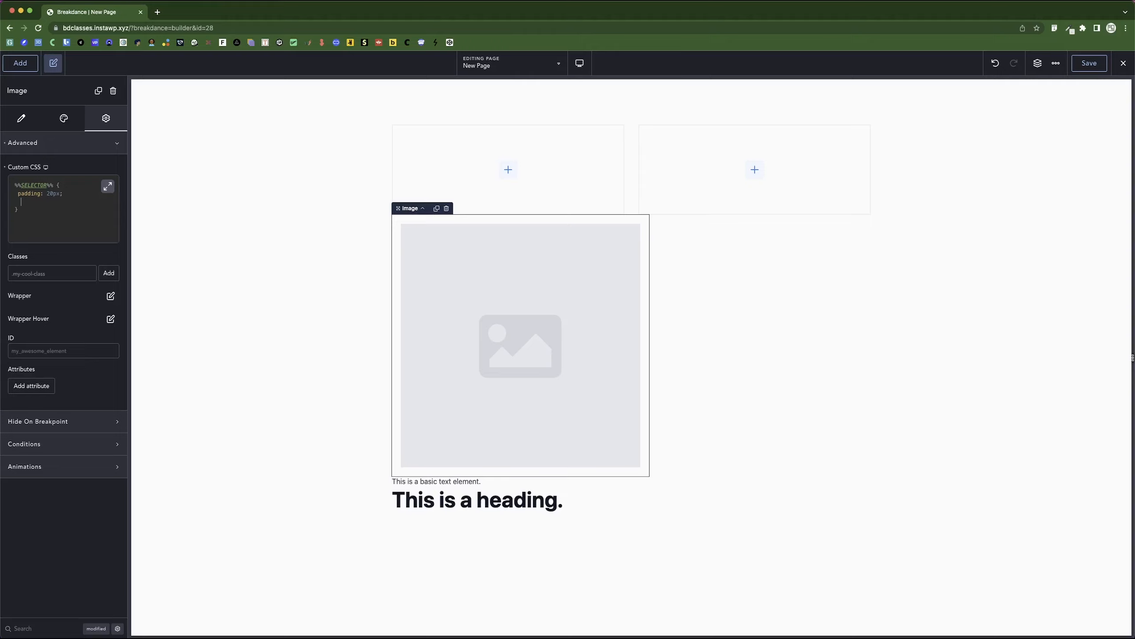
{"action": "type", "text": "background: red;"}
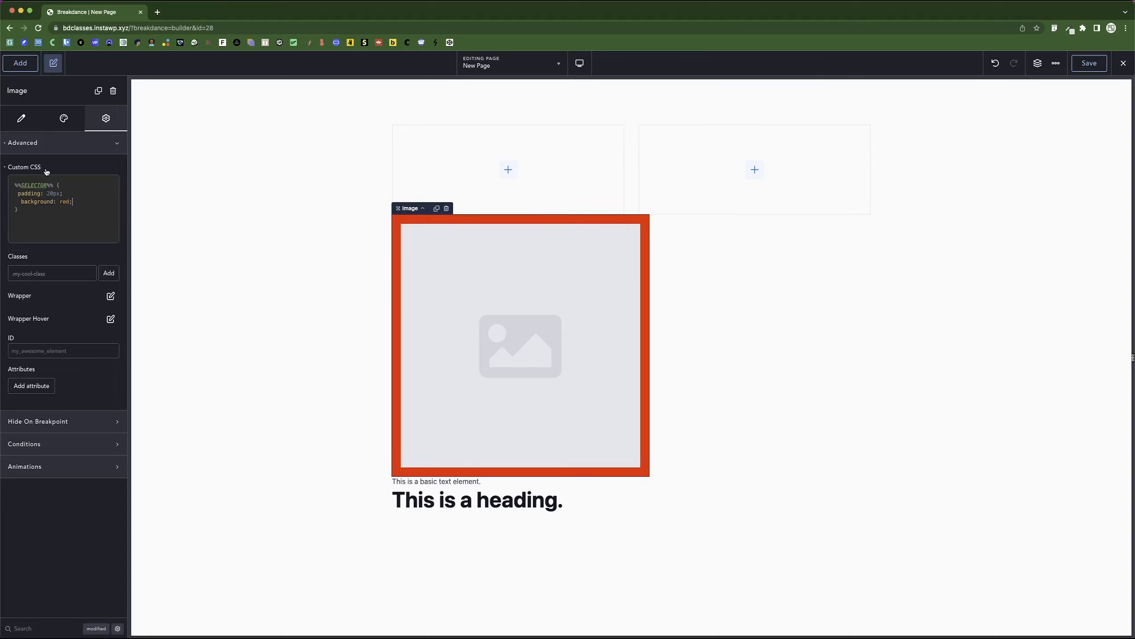
Step: Copy the image's custom CSS to the Tablet Landscape breakpoint and change its background there to blue
{"action": "left_click", "coordinate": [34, 213]}
{"action": "left_click_drag", "start_coordinate": [33, 214], "coordinate": [3, 180]}
{"action": "key", "text": "super+c"}
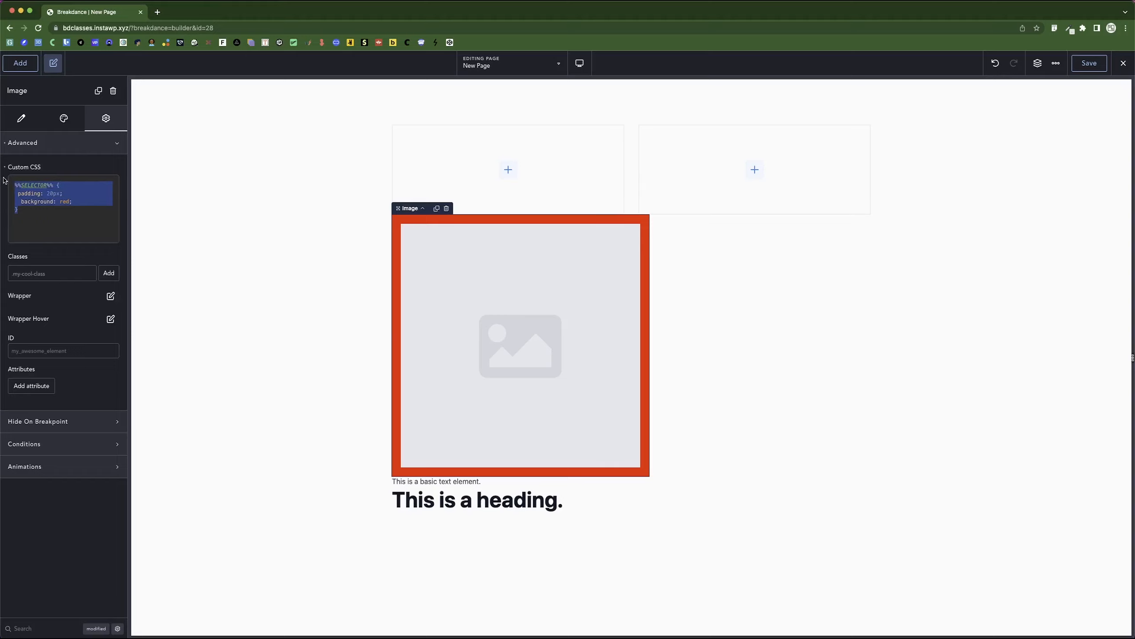
{"action": "left_click", "coordinate": [50, 218]}
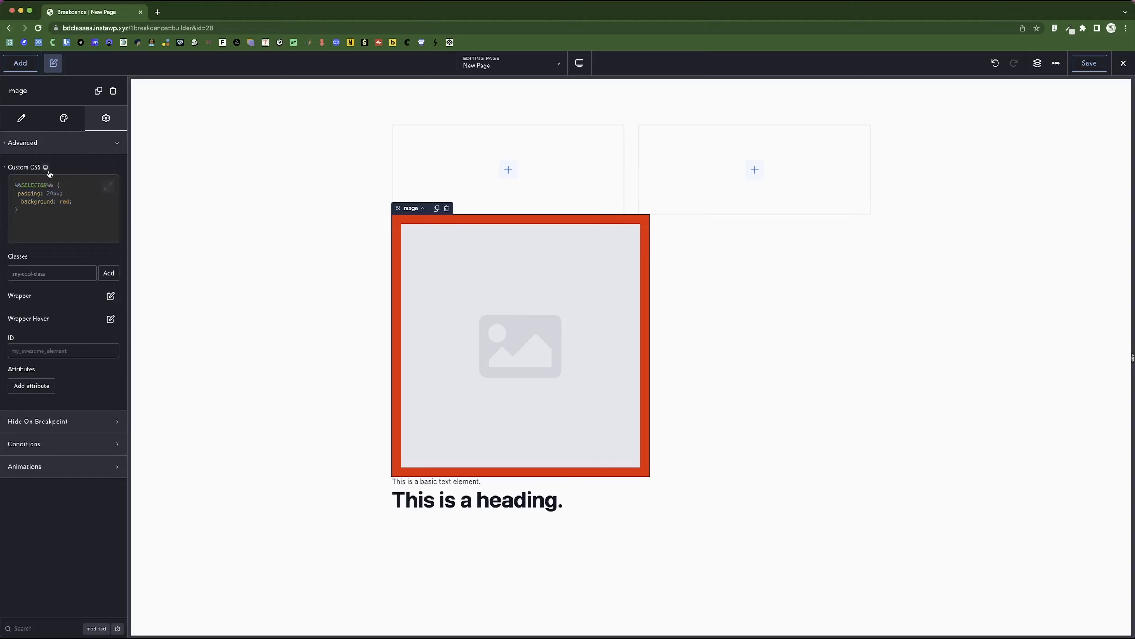
{"action": "left_click", "coordinate": [47, 187]}
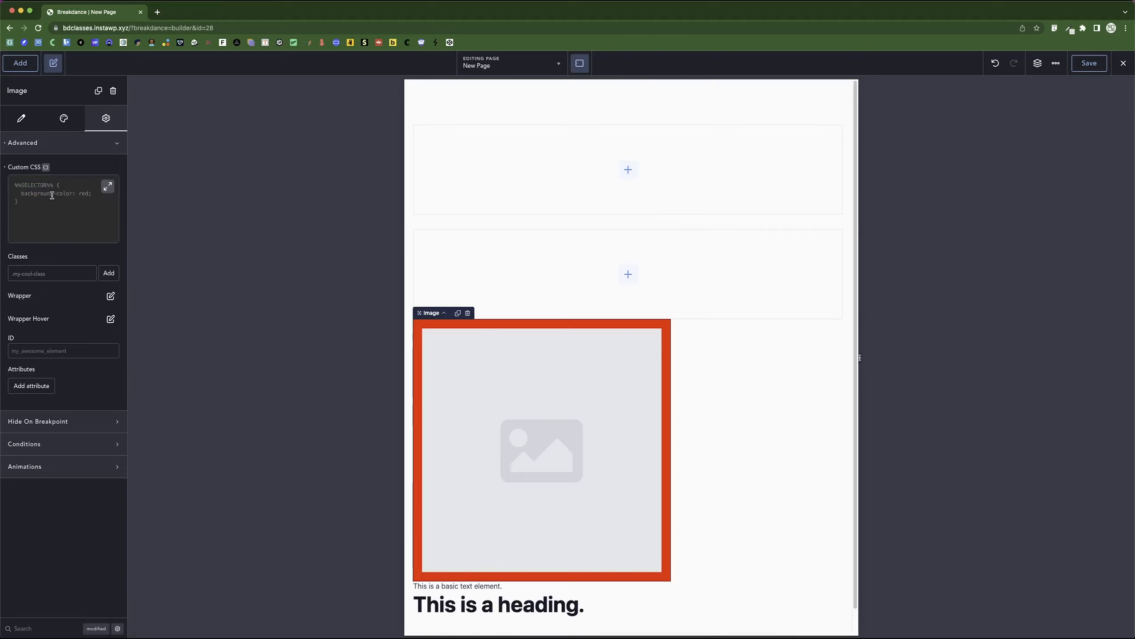
{"action": "left_click", "coordinate": [52, 195]}
{"action": "key", "text": "super+v"}
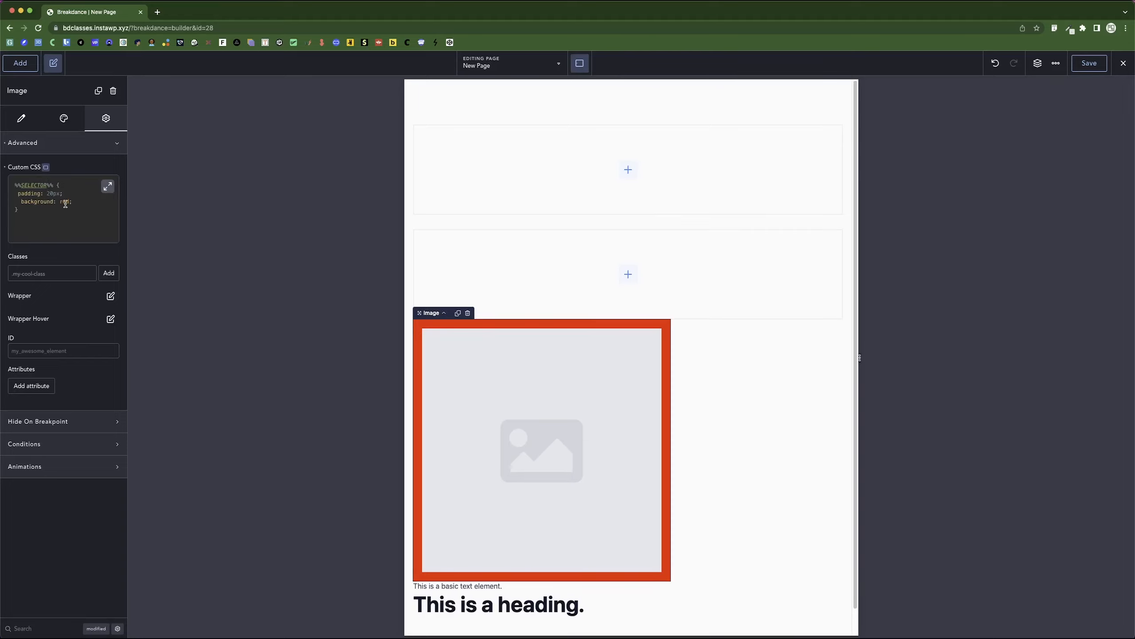
{"action": "double_click", "coordinate": [65, 204]}
{"action": "type", "text": "blue"}
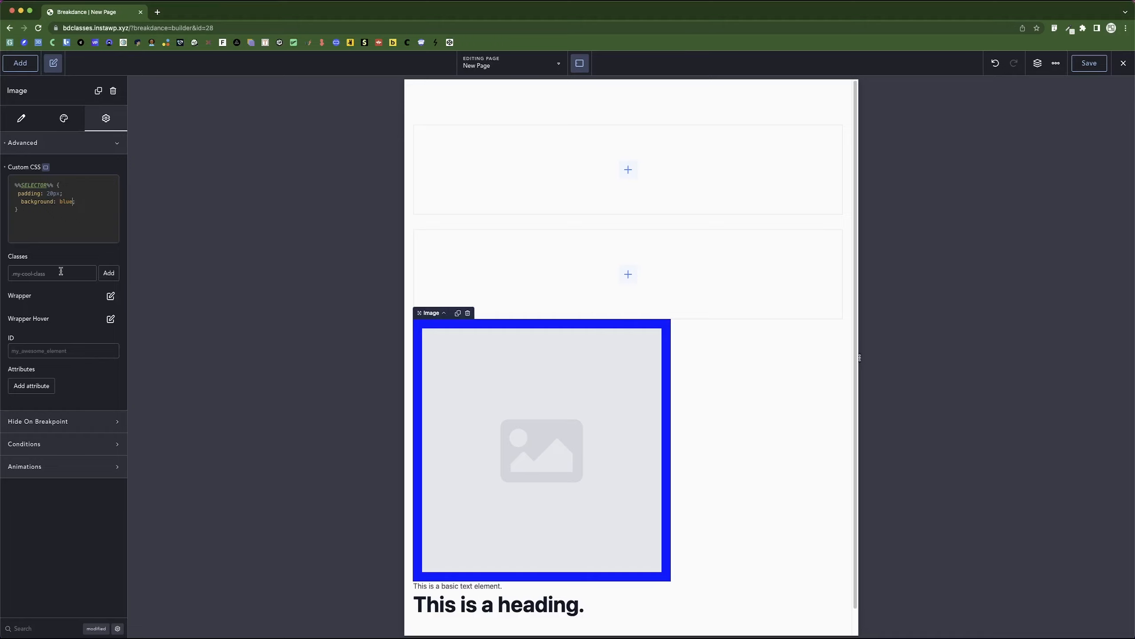
Step: View the image's Wrapper options, show the list of addable elements and reselect the image
{"action": "left_click", "coordinate": [109, 296]}
{"action": "left_click_drag", "start_coordinate": [71, 312], "coordinate": [313, 210]}
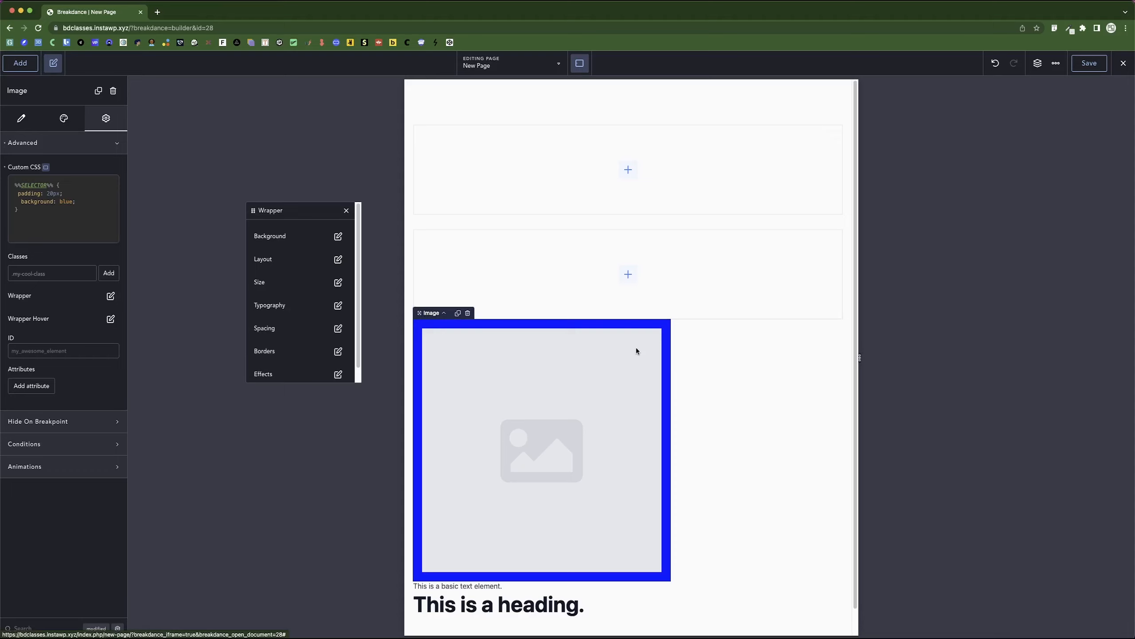
{"action": "left_click", "coordinate": [18, 61]}
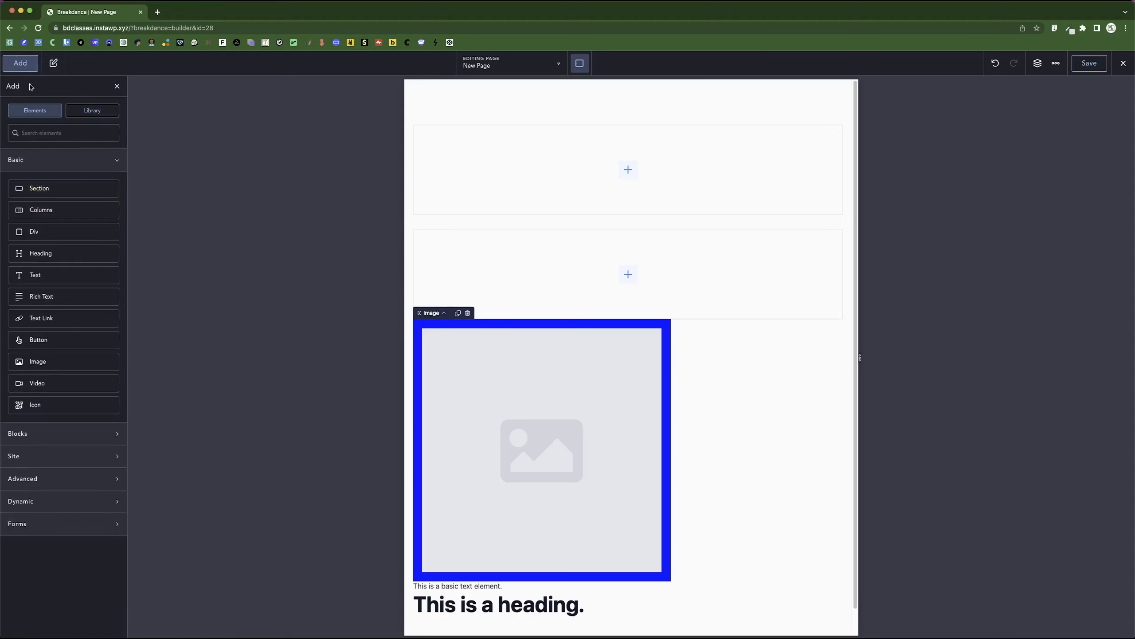
{"action": "left_click", "coordinate": [437, 354]}
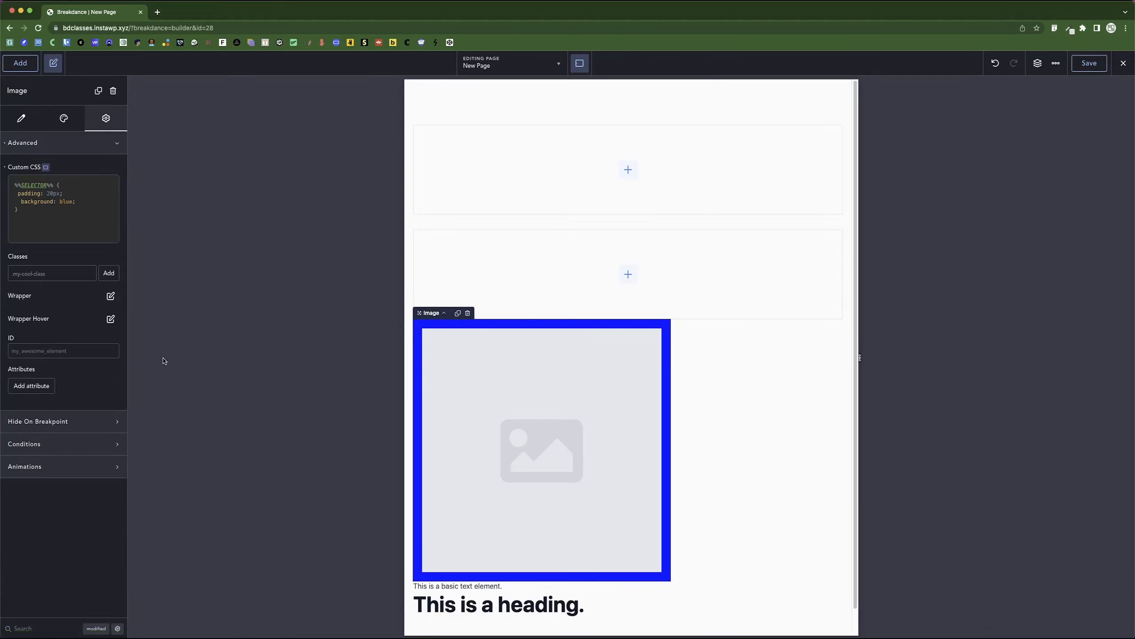
Step: Reopen the image's Wrapper options, try the background color #321769FF and clear the background setting again
{"action": "left_click", "coordinate": [104, 296]}
{"action": "left_click", "coordinate": [93, 313]}
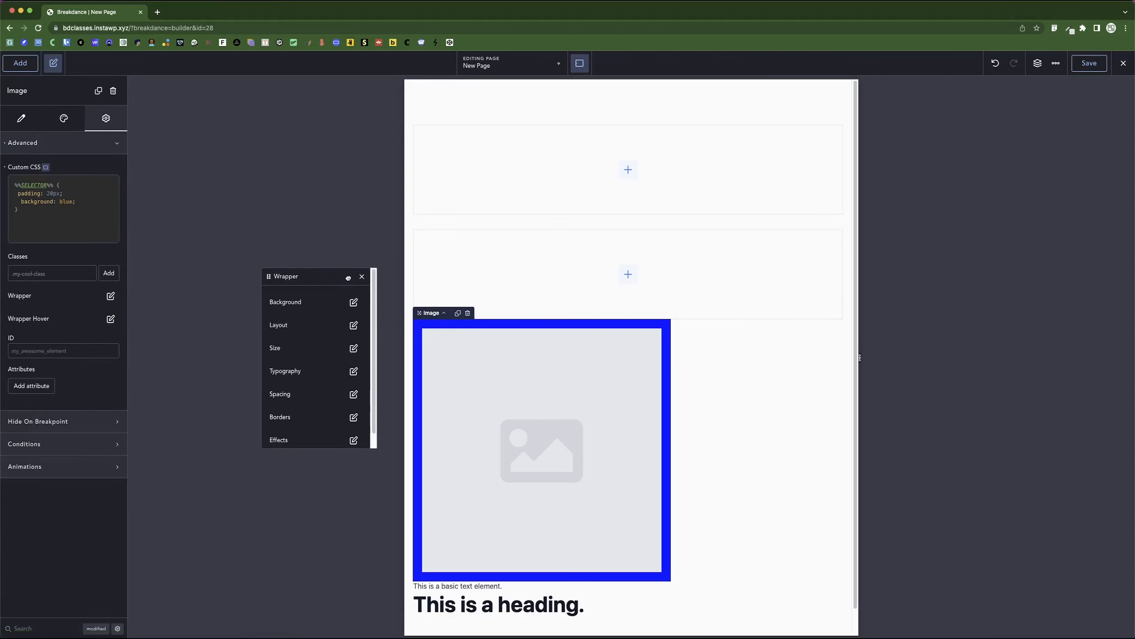
{"action": "left_click", "coordinate": [355, 303]}
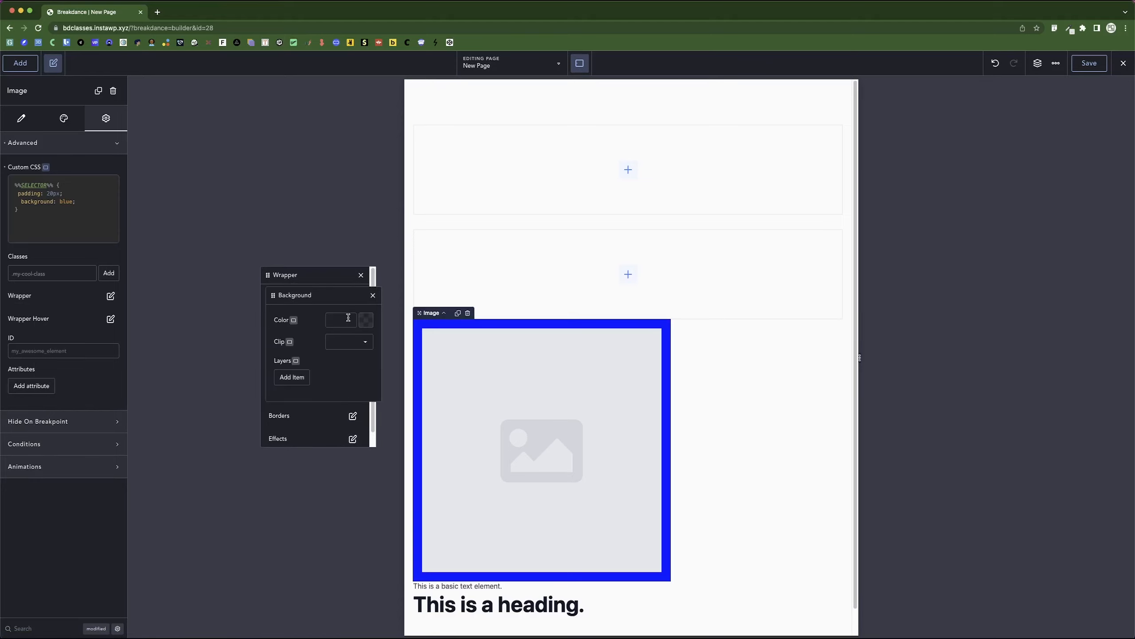
{"action": "left_click", "coordinate": [361, 321]}
{"action": "left_click", "coordinate": [353, 383]}
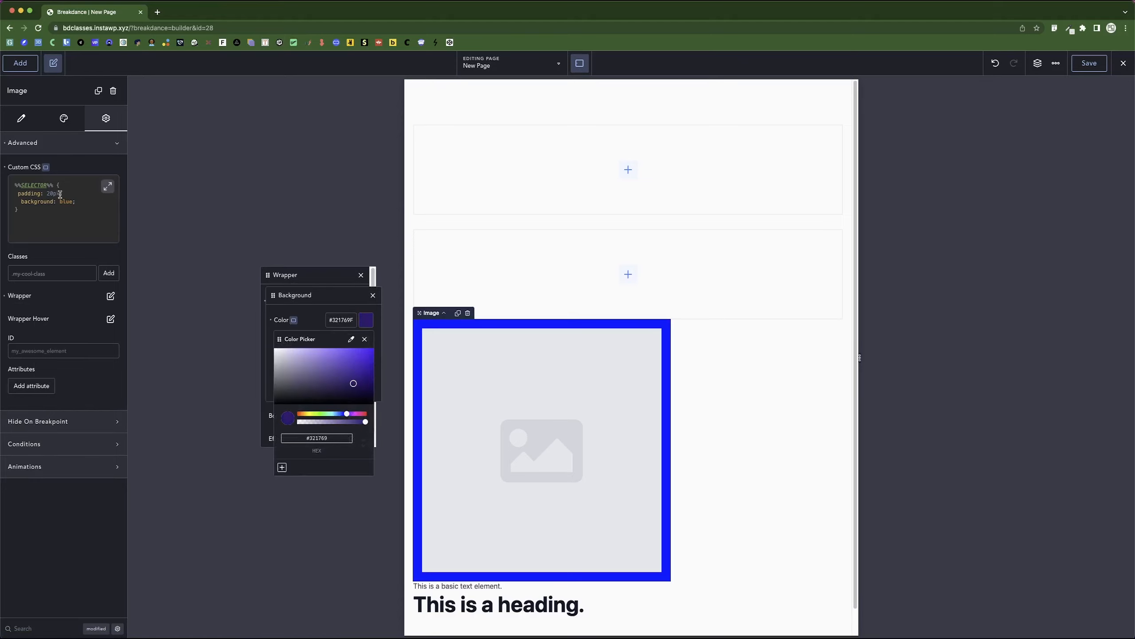
{"action": "left_click", "coordinate": [370, 316]}
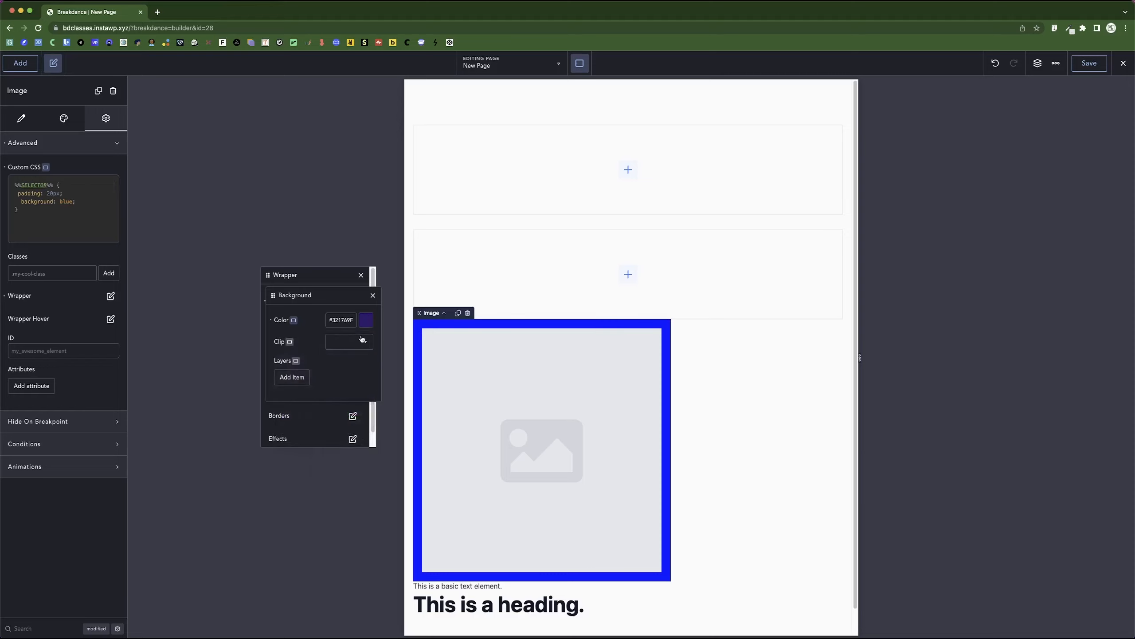
{"action": "left_click", "coordinate": [373, 295]}
{"action": "left_click", "coordinate": [265, 300]}
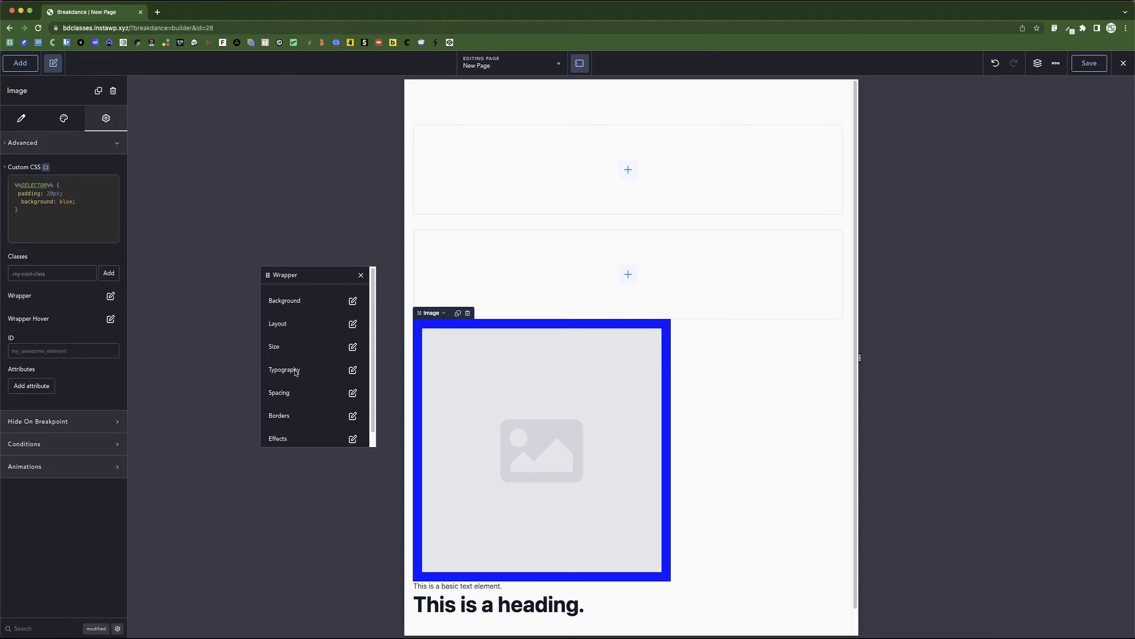
Step: Hide the image on the Tablet Landscape breakpoint and set its in-builder preview to Hidden
{"action": "left_click", "coordinate": [361, 274]}
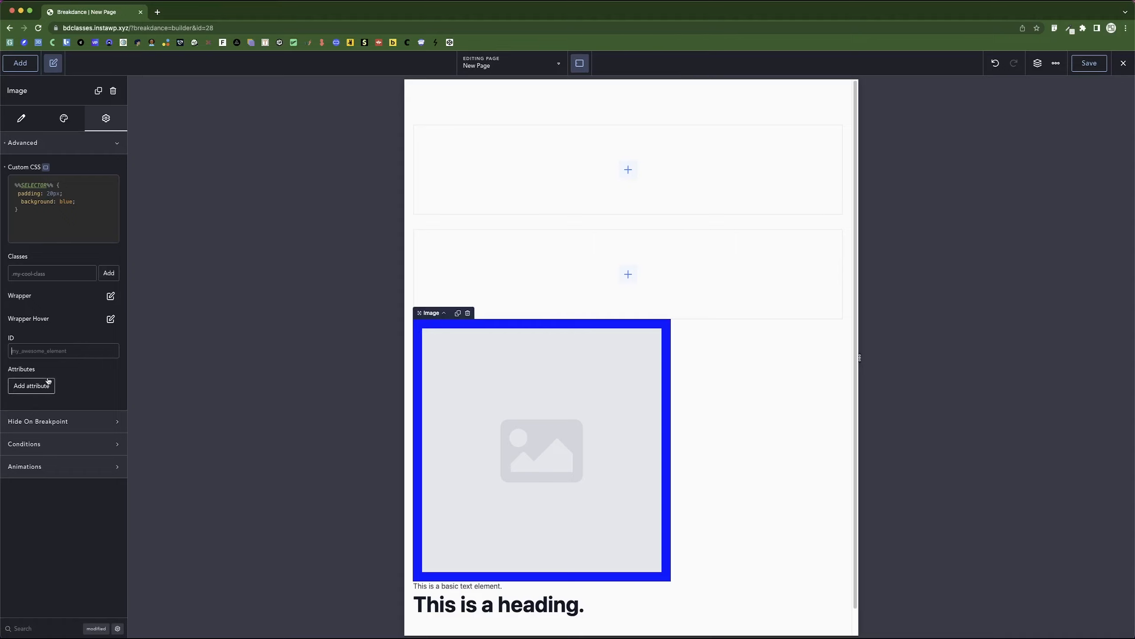
{"action": "left_click", "coordinate": [80, 152]}
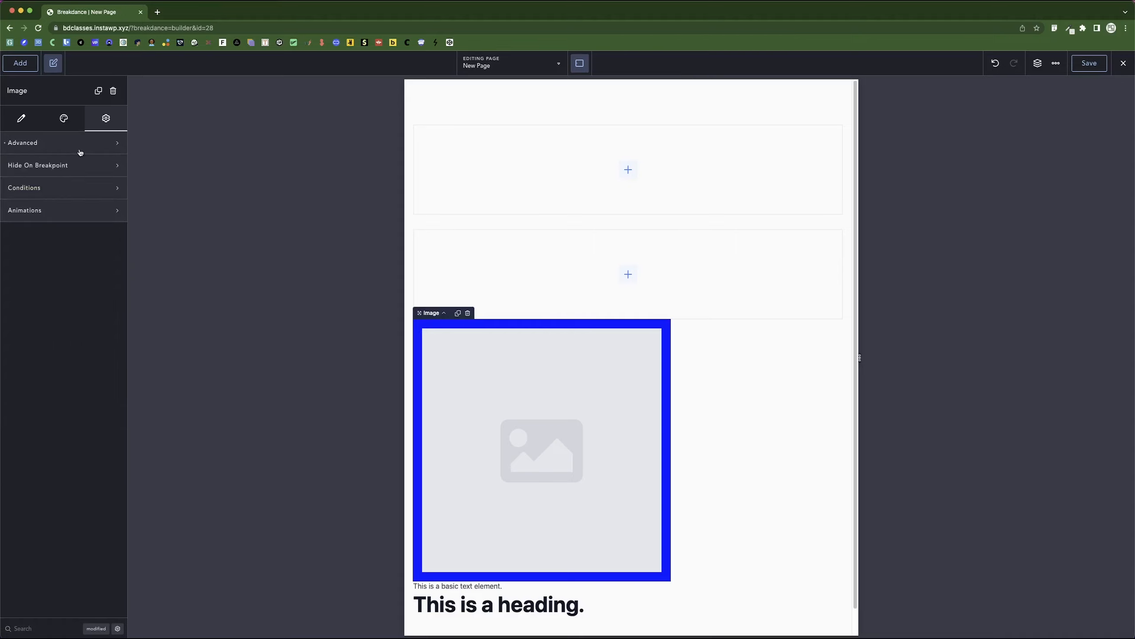
{"action": "left_click", "coordinate": [43, 167]}
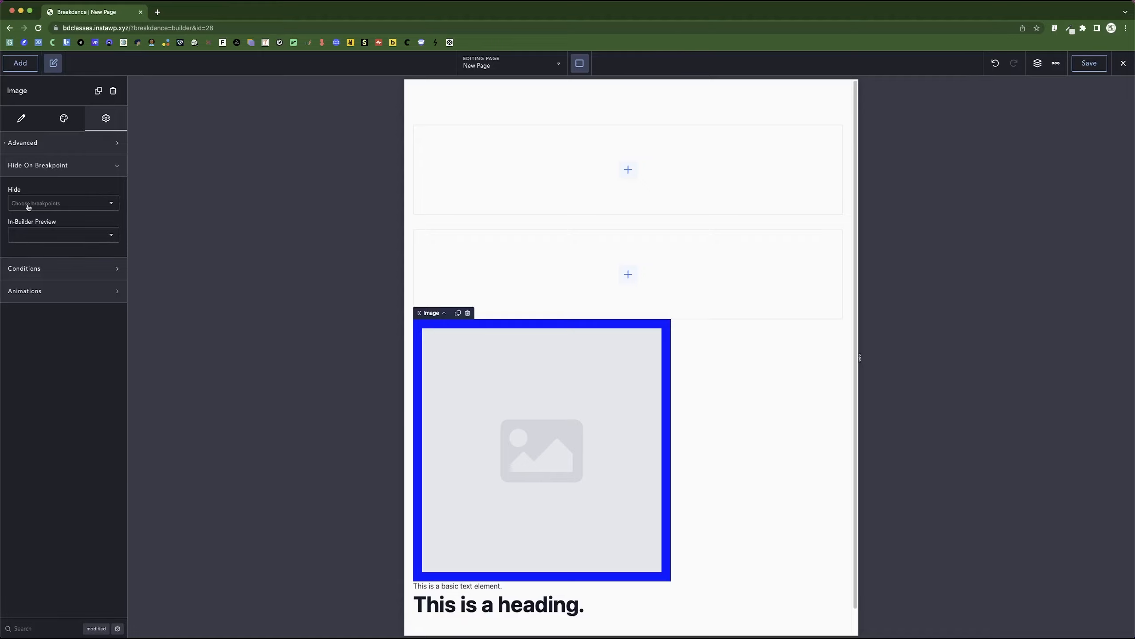
{"action": "left_click", "coordinate": [48, 204]}
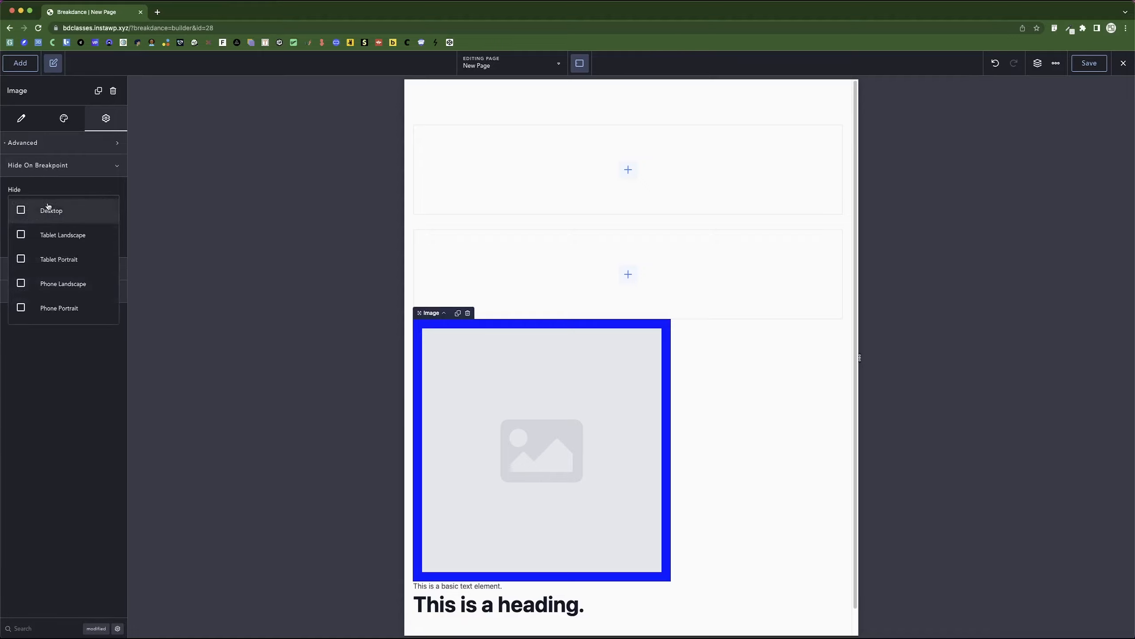
{"action": "left_click", "coordinate": [59, 239]}
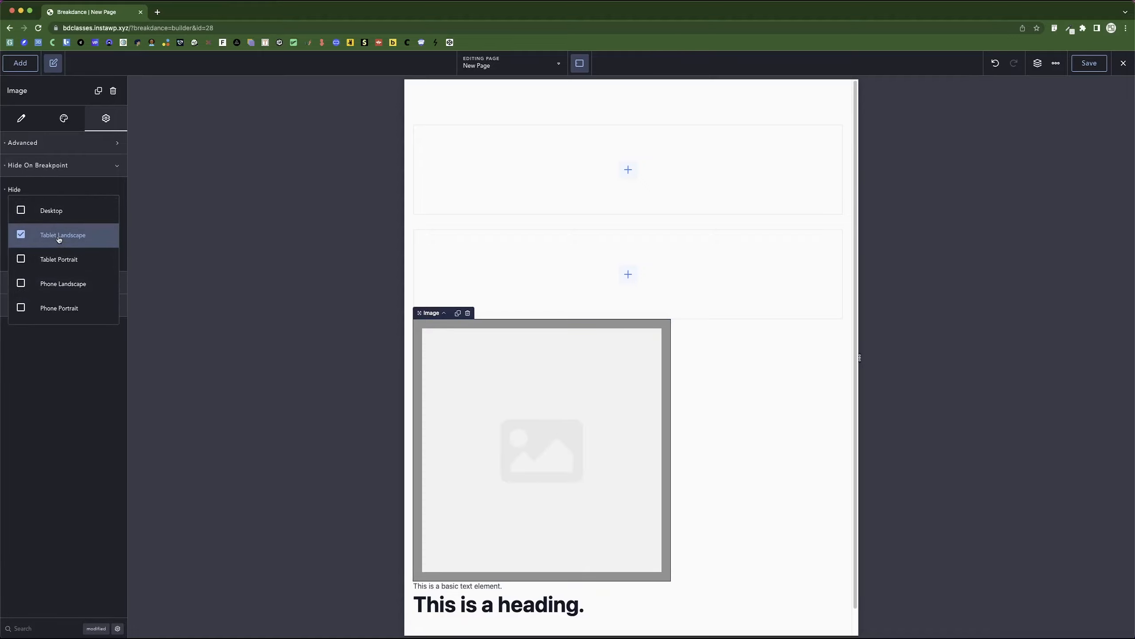
{"action": "left_click", "coordinate": [67, 190]}
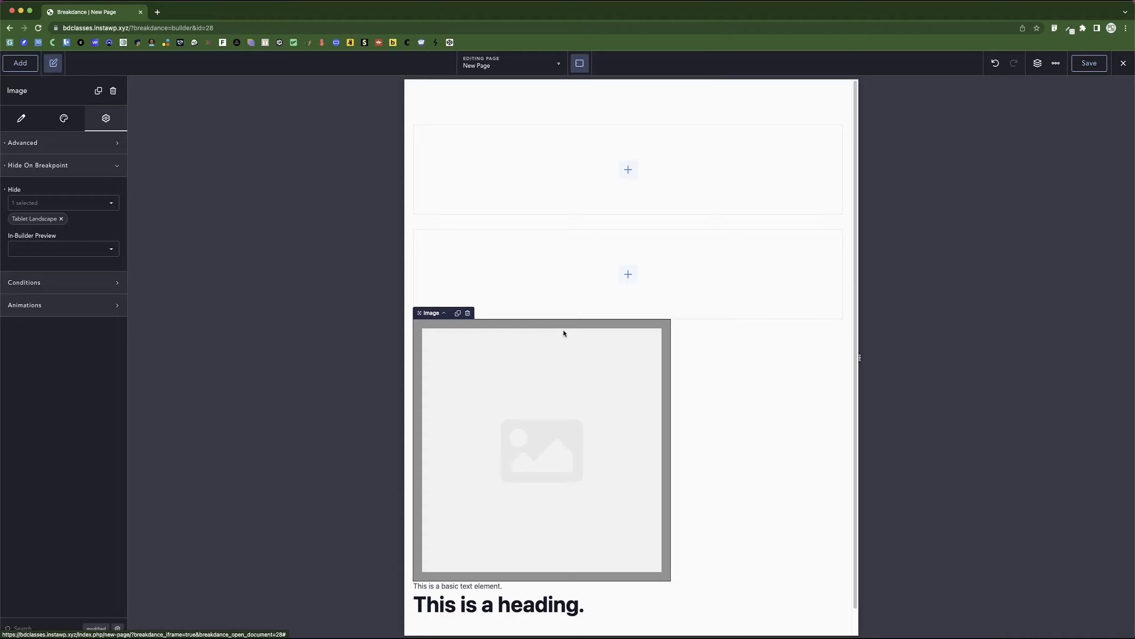
{"action": "left_click", "coordinate": [79, 249]}
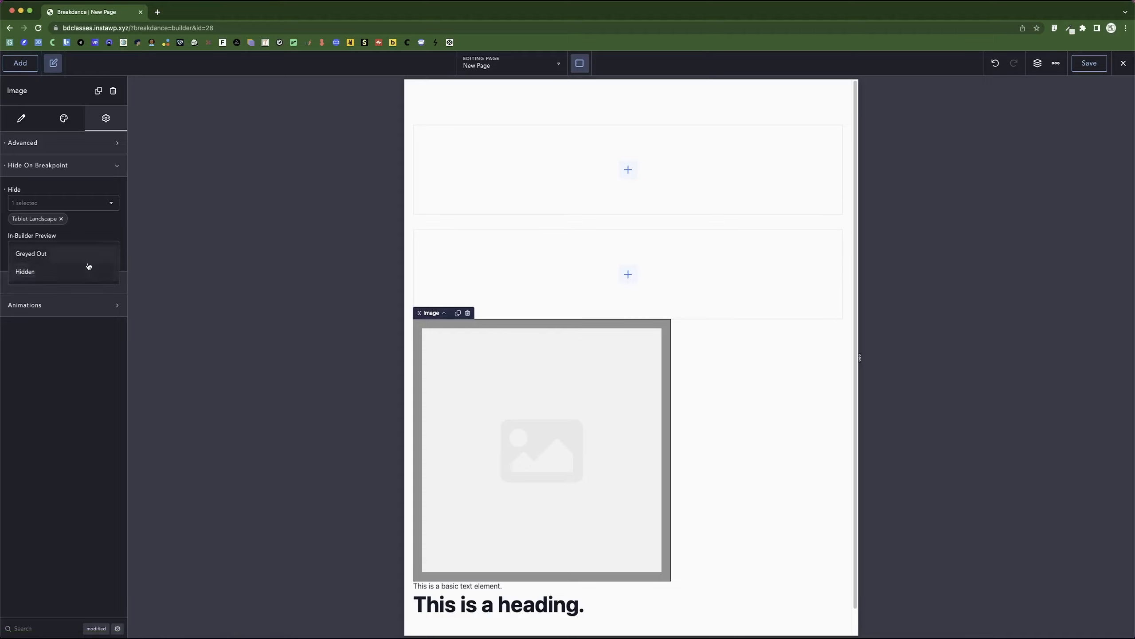
{"action": "left_click", "coordinate": [88, 269]}
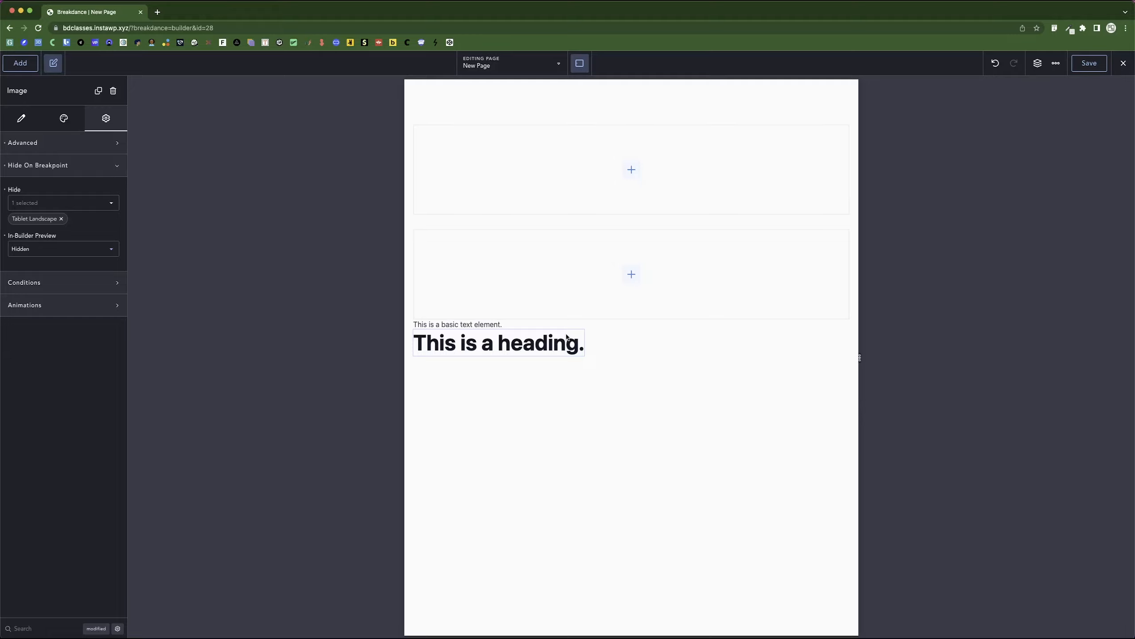
Step: Look at the Conditions settings and clear the image's Hide On Breakpoint settings
{"action": "left_click", "coordinate": [81, 170]}
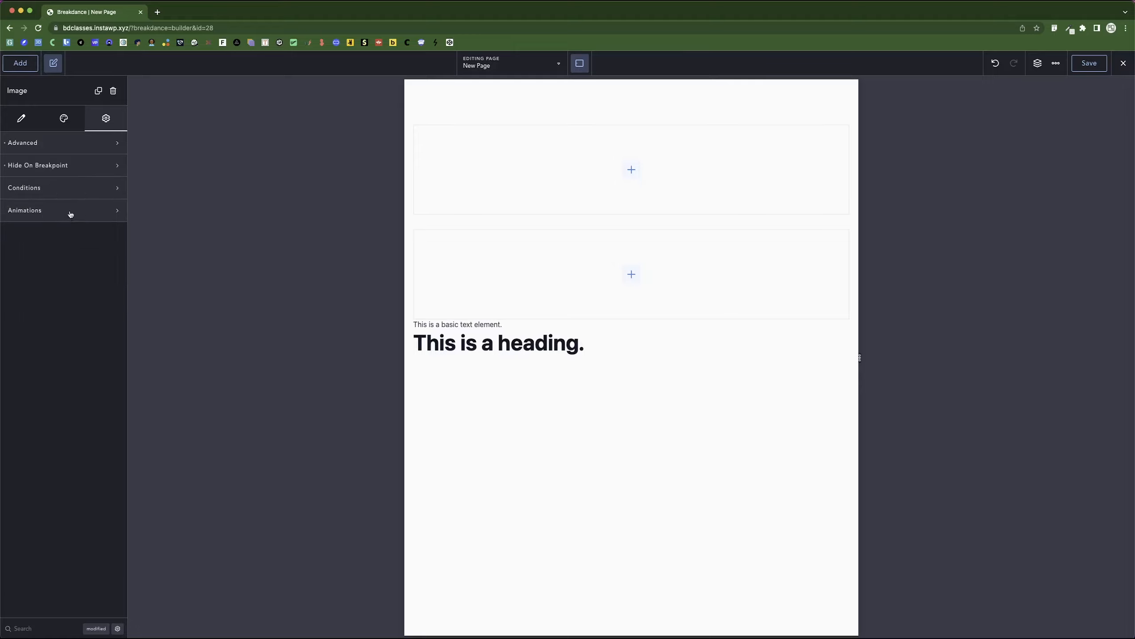
{"action": "left_click", "coordinate": [75, 189]}
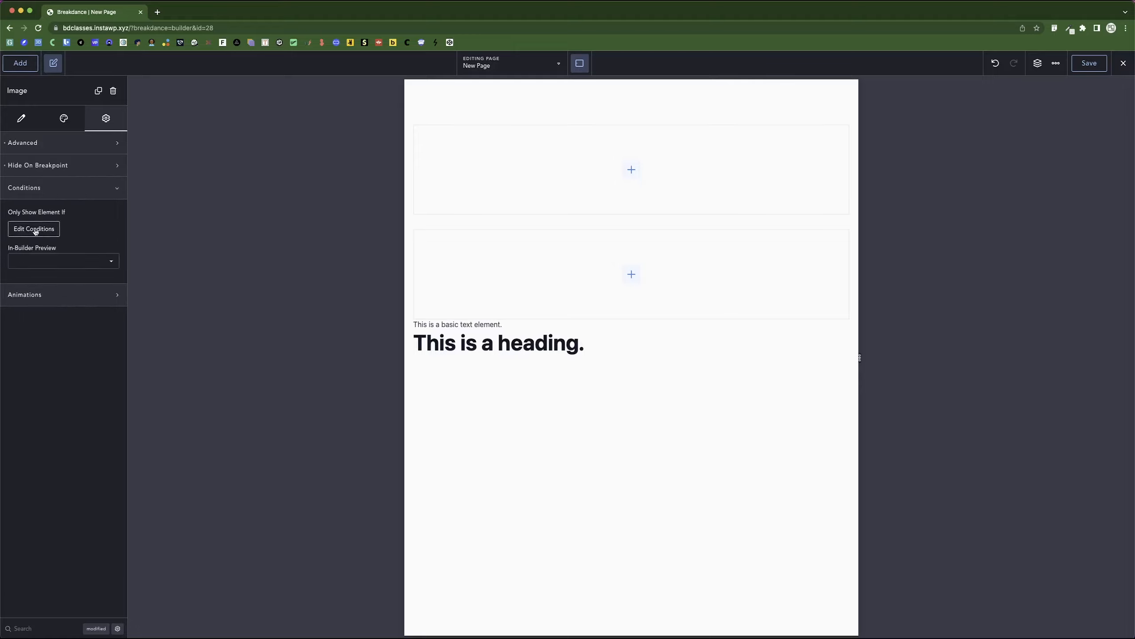
{"action": "left_click", "coordinate": [36, 169]}
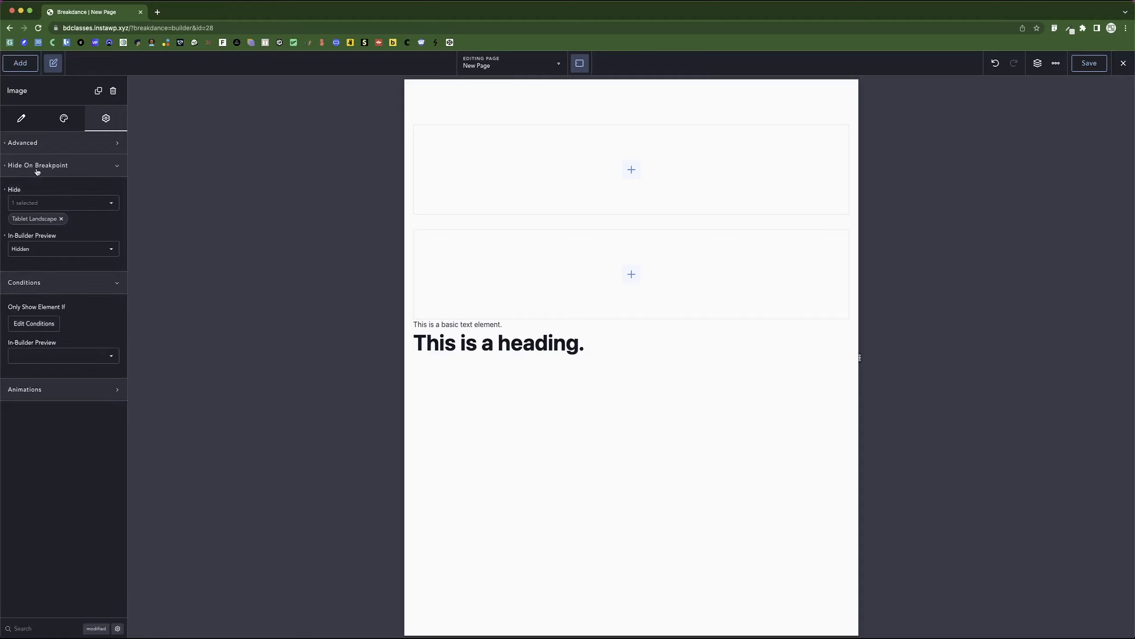
{"action": "left_click", "coordinate": [46, 166]}
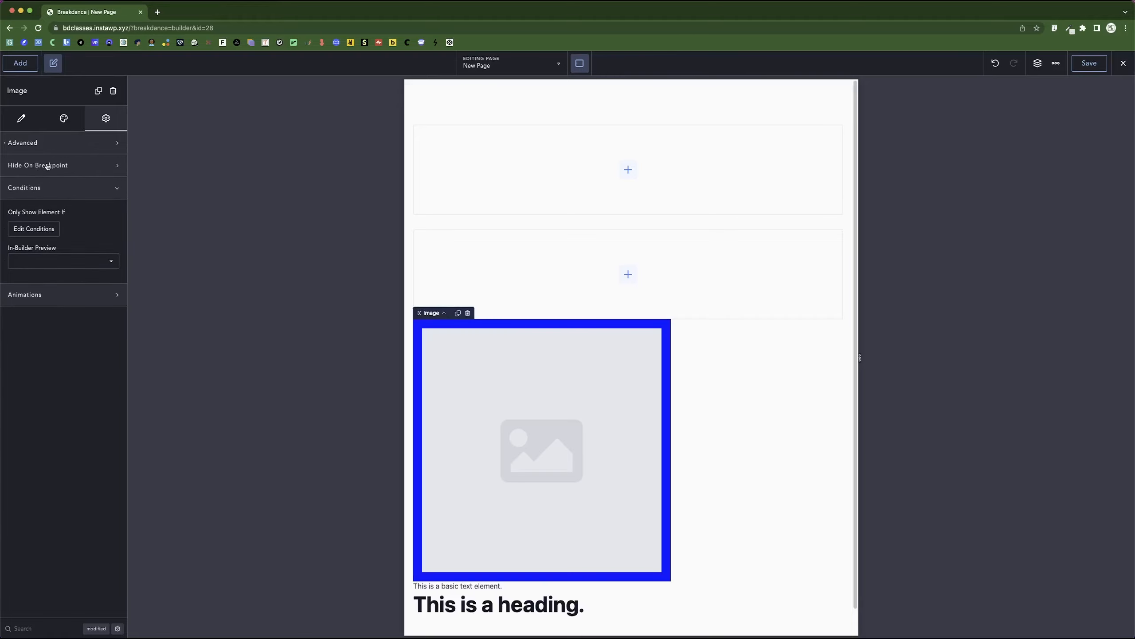
Step: Apply a condition that shows the image only if Page is Sample Page
{"action": "left_click", "coordinate": [40, 229]}
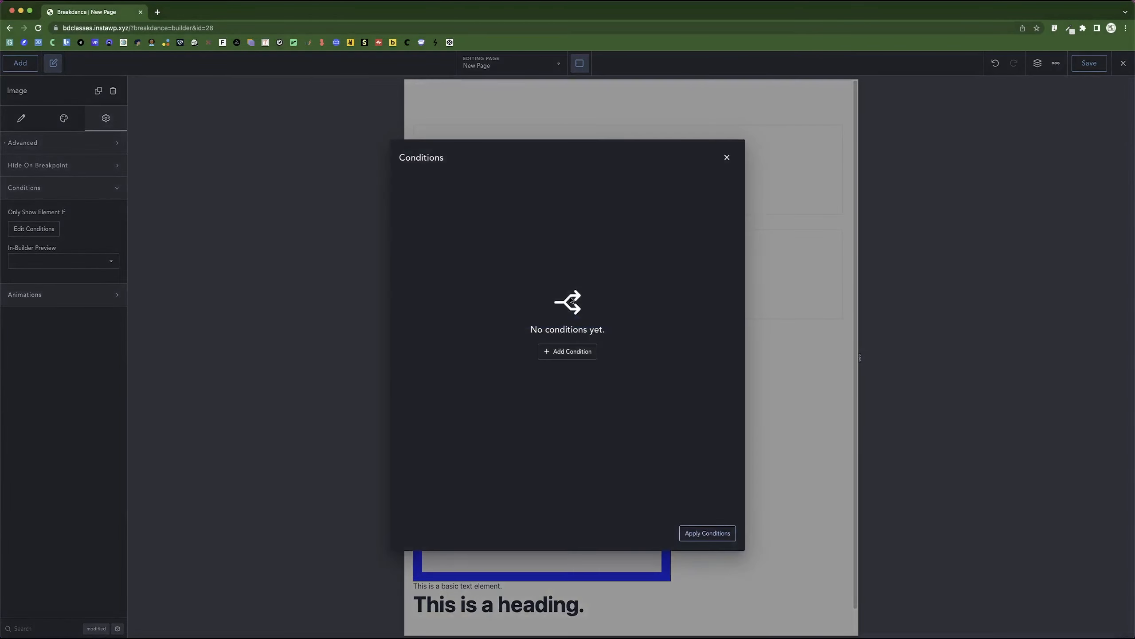
{"action": "left_click", "coordinate": [569, 353]}
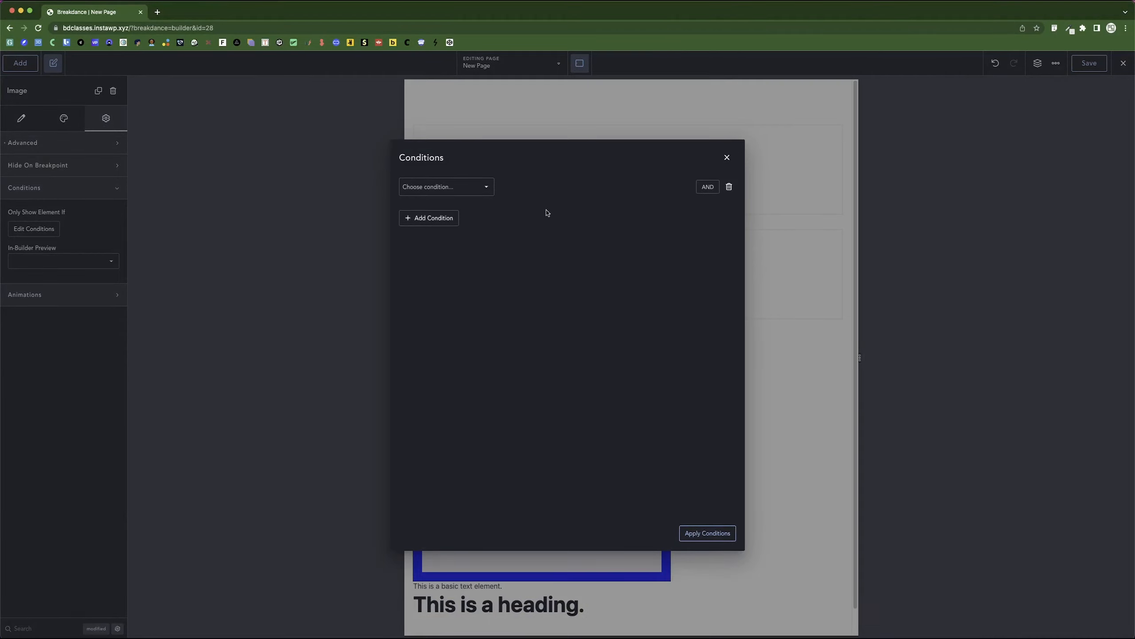
{"action": "left_click", "coordinate": [476, 191]}
{"action": "left_click", "coordinate": [443, 212]}
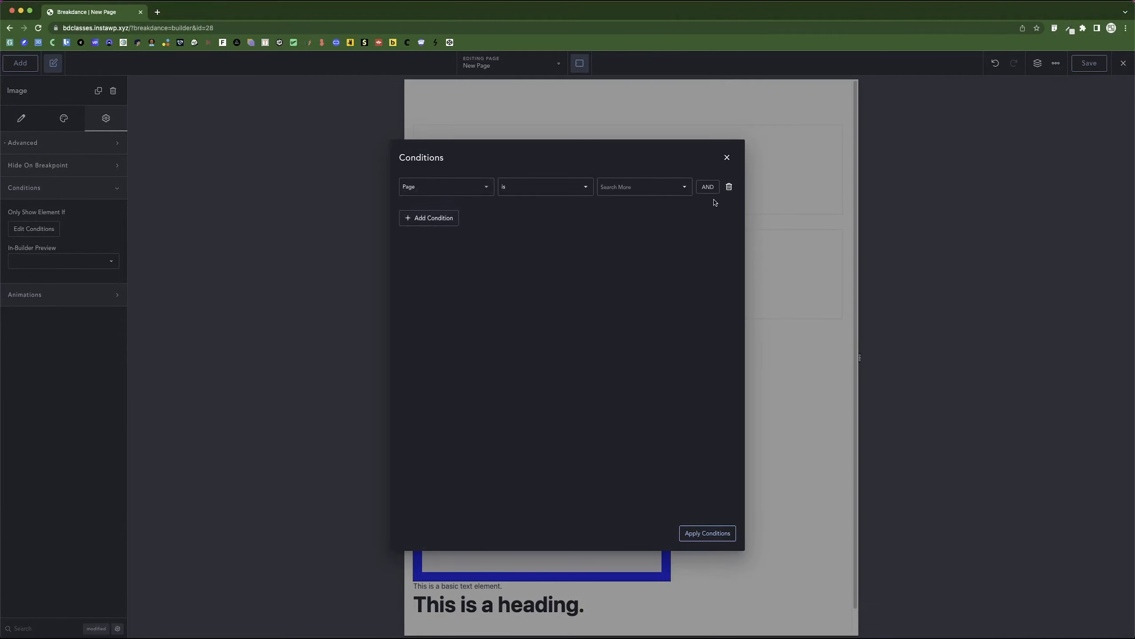
{"action": "left_click", "coordinate": [643, 187]}
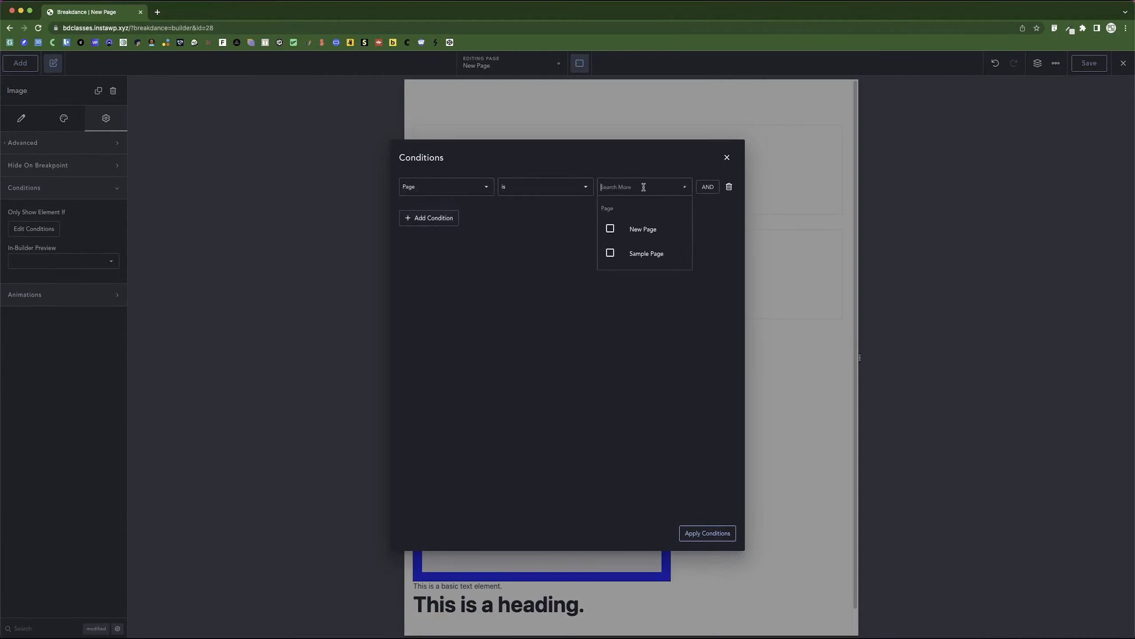
{"action": "left_click", "coordinate": [645, 254]}
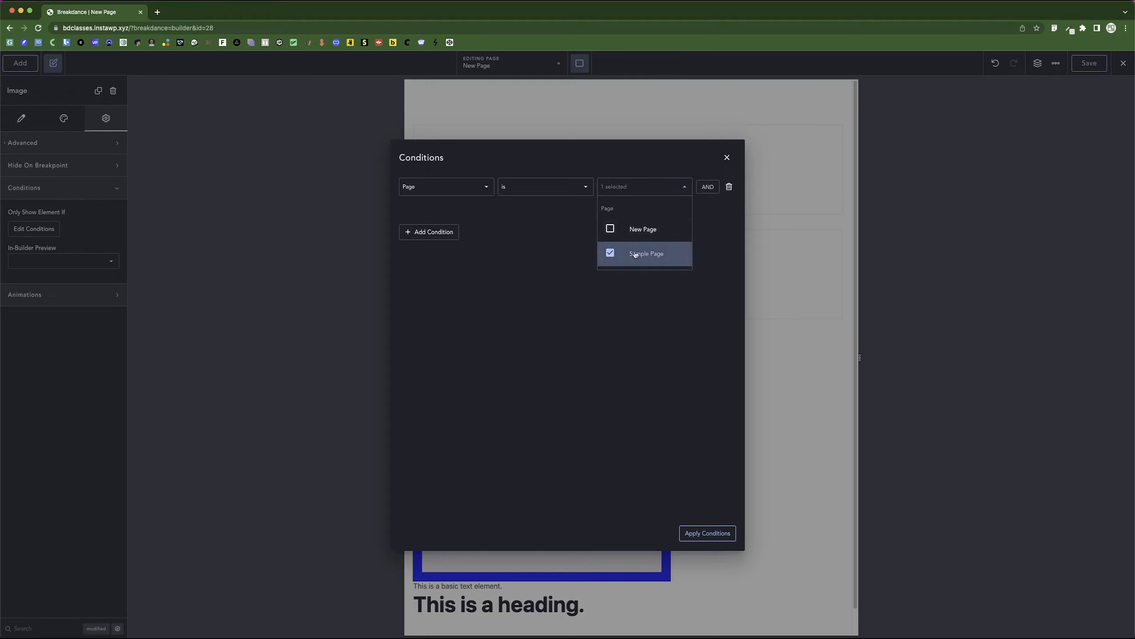
{"action": "left_click", "coordinate": [573, 277]}
{"action": "left_click", "coordinate": [708, 533]}
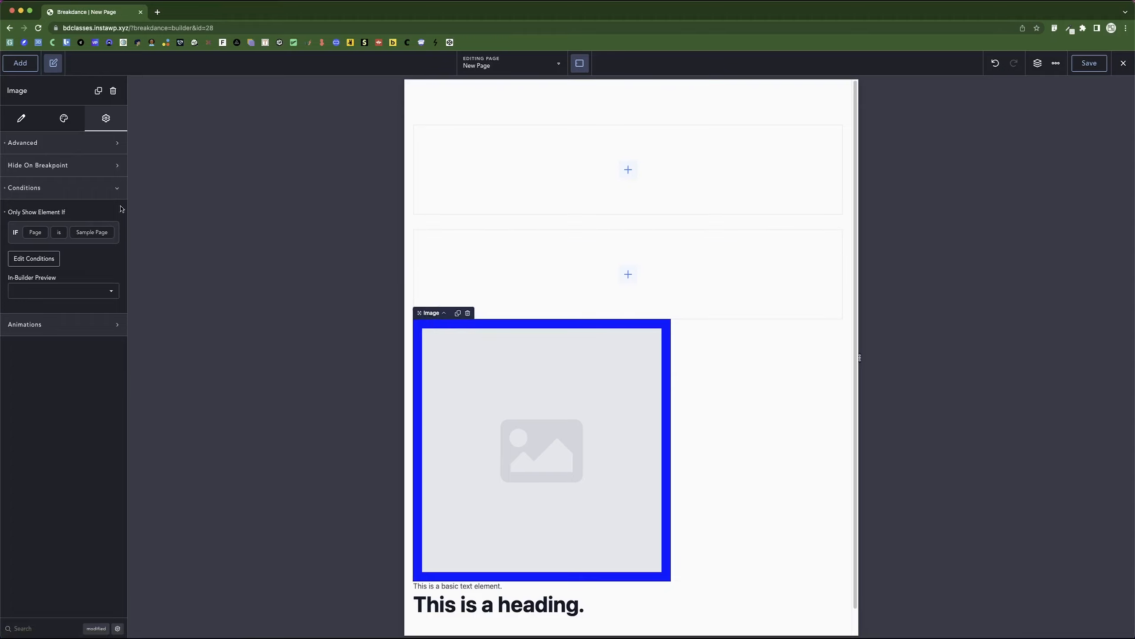
Step: Check the in-builder preview choices under Conditions and clear the image's display condition
{"action": "left_click", "coordinate": [58, 188]}
{"action": "left_click", "coordinate": [59, 188]}
{"action": "left_click", "coordinate": [38, 291]}
{"action": "left_click", "coordinate": [2, 188]}
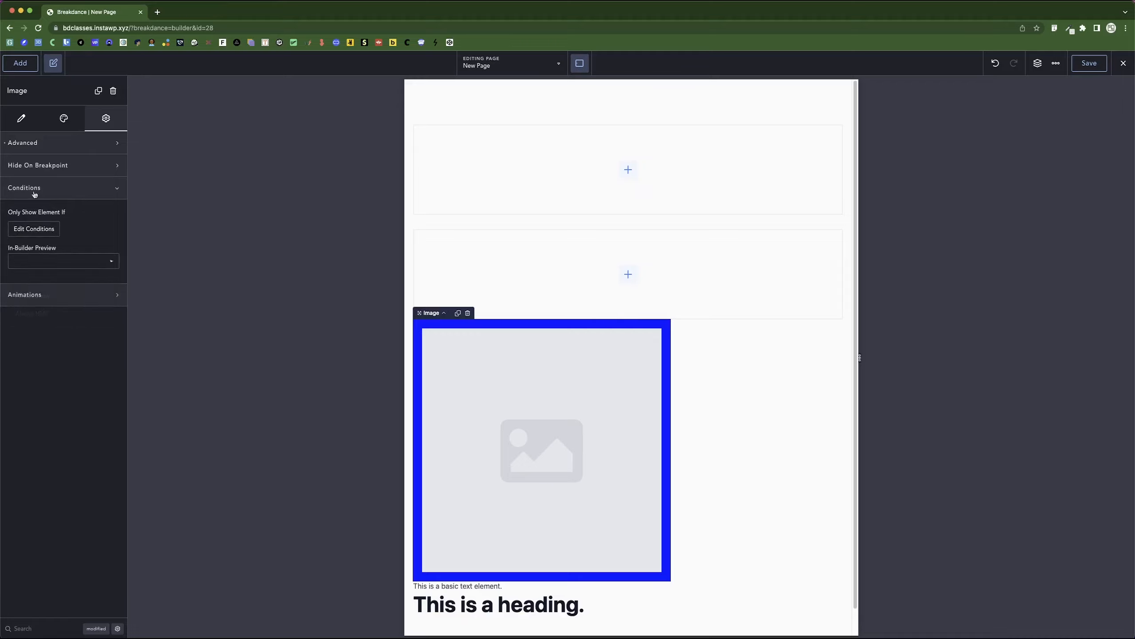
Step: View the image's scrolling, entrance and sticky animation options
{"action": "left_click", "coordinate": [45, 196]}
{"action": "left_click", "coordinate": [59, 214]}
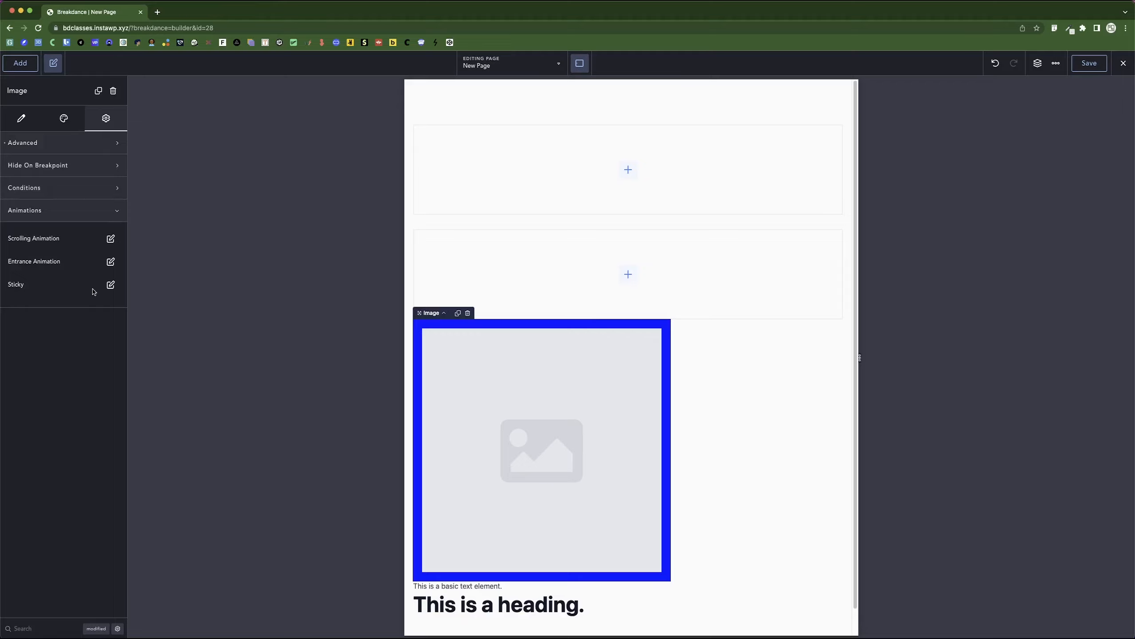
{"action": "left_click", "coordinate": [57, 212]}
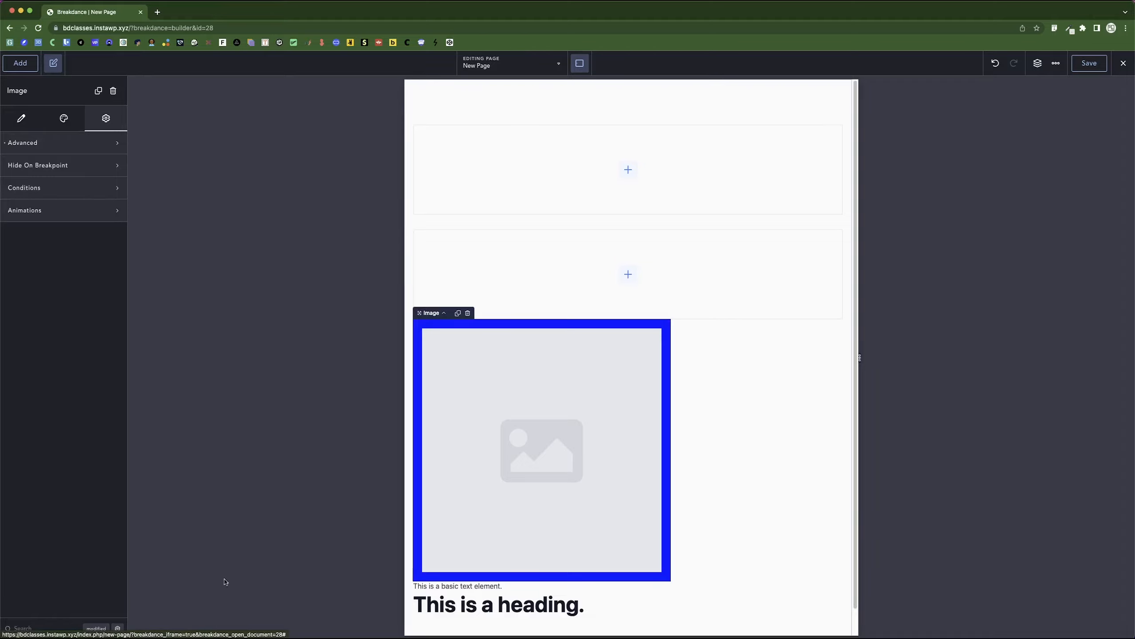
Step: Search the image's settings for "background" and compare the results with and without the advanced settings
{"action": "left_click", "coordinate": [52, 630]}
{"action": "type", "text": "bac"}
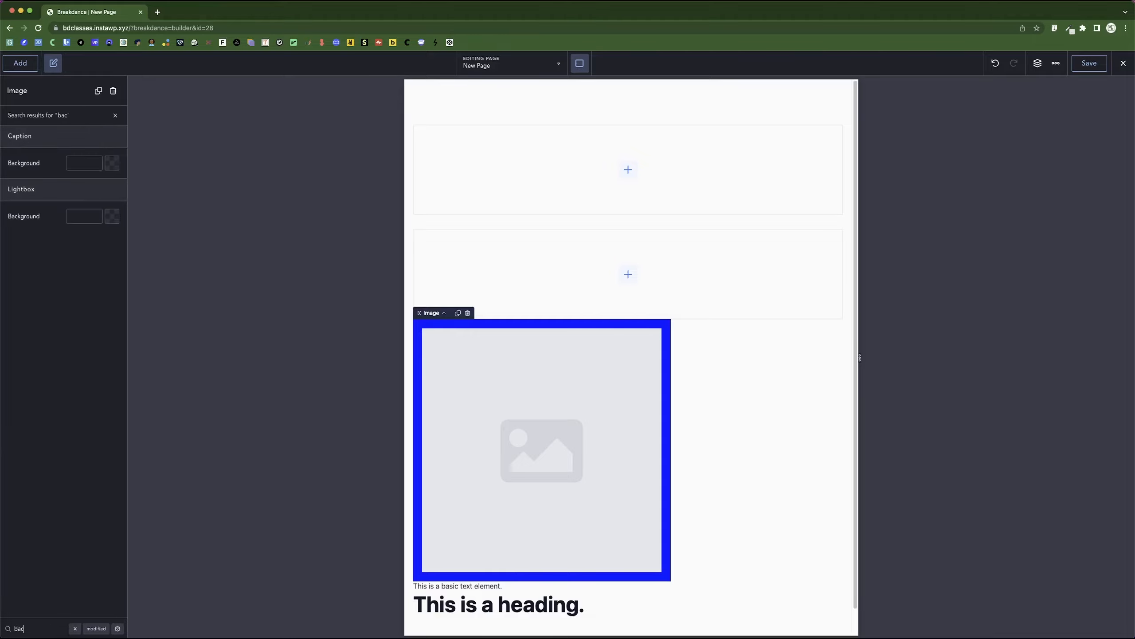
{"action": "type", "text": "kground"}
{"action": "left_click", "coordinate": [118, 629]}
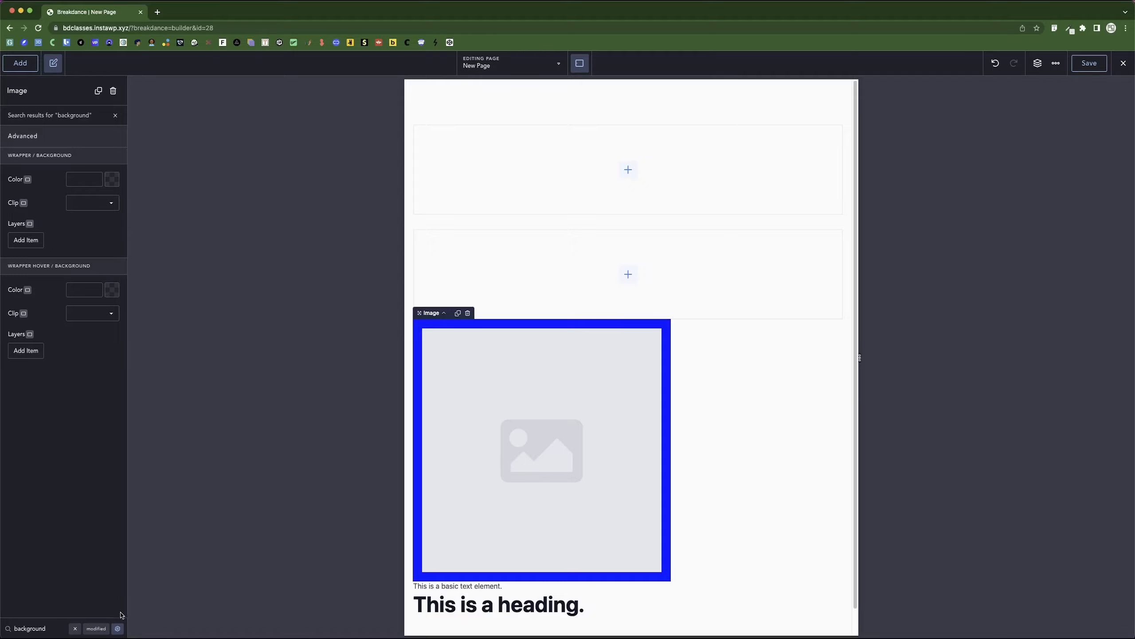
{"action": "left_click", "coordinate": [117, 629]}
{"action": "left_click", "coordinate": [118, 629]}
{"action": "left_click", "coordinate": [118, 629]}
{"action": "left_click", "coordinate": [118, 629]}
{"action": "left_click", "coordinate": [118, 629]}
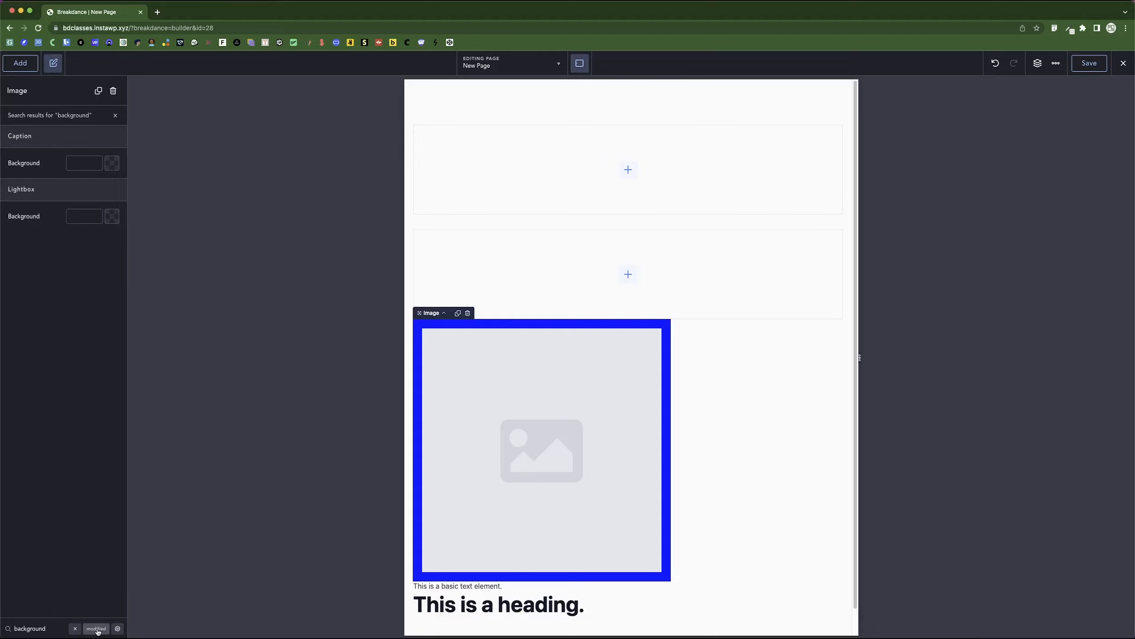
Step: Clear the settings search and view only the image's modified settings before returning to the full list
{"action": "left_click", "coordinate": [73, 629]}
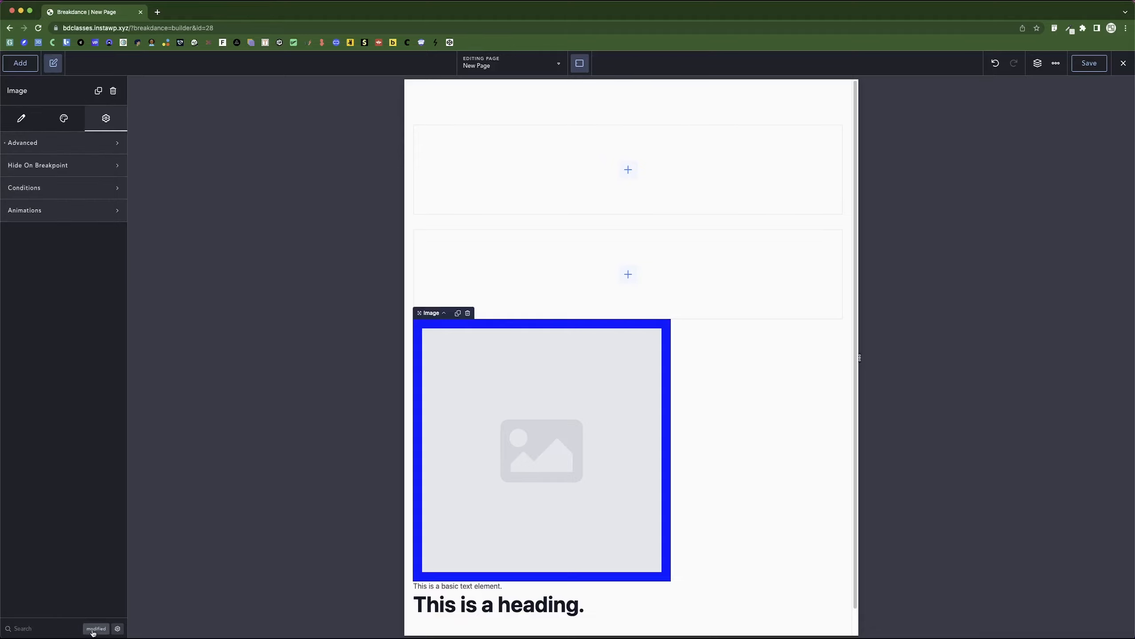
{"action": "left_click", "coordinate": [94, 630]}
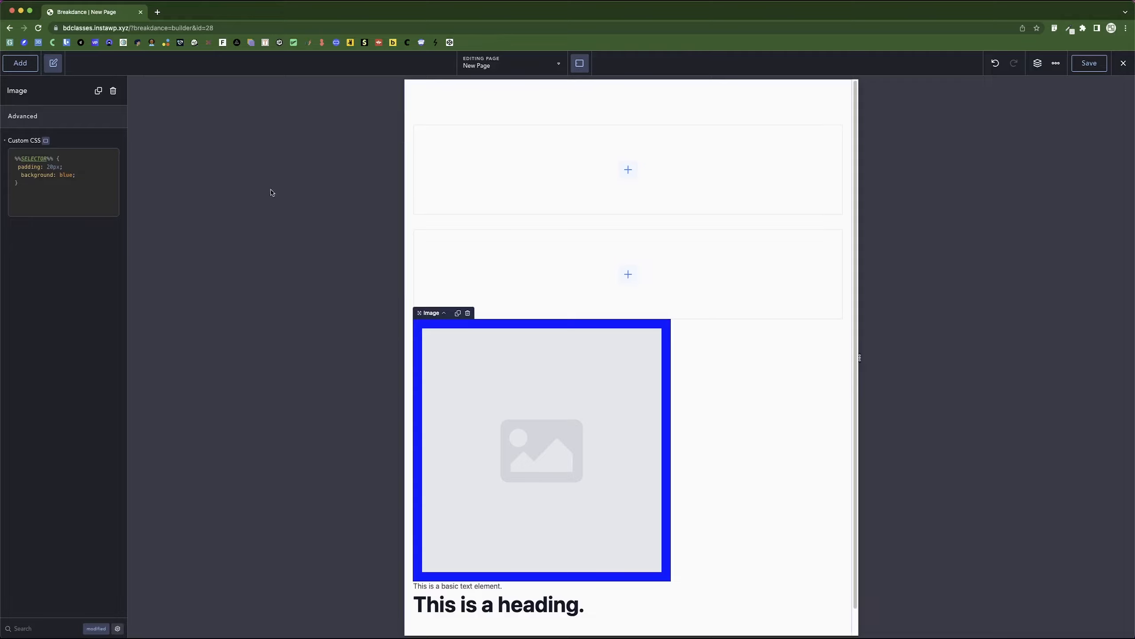
{"action": "left_click", "coordinate": [95, 628]}
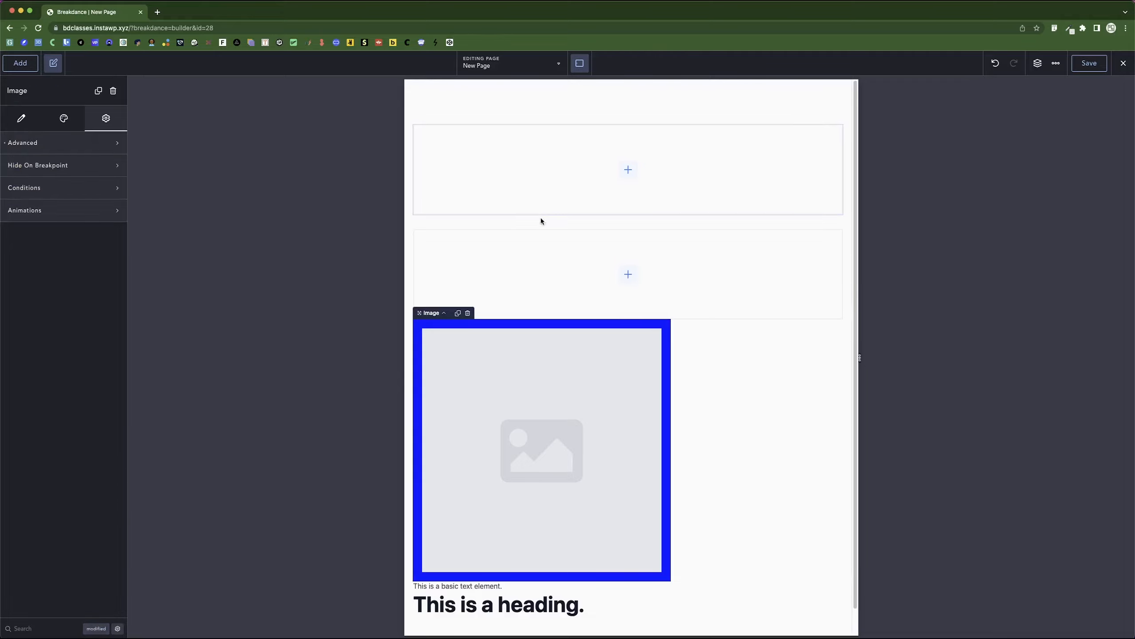
Step: View the Element Studio options for elements, macros and presets, and close the studio again
{"action": "left_click", "coordinate": [1056, 67]}
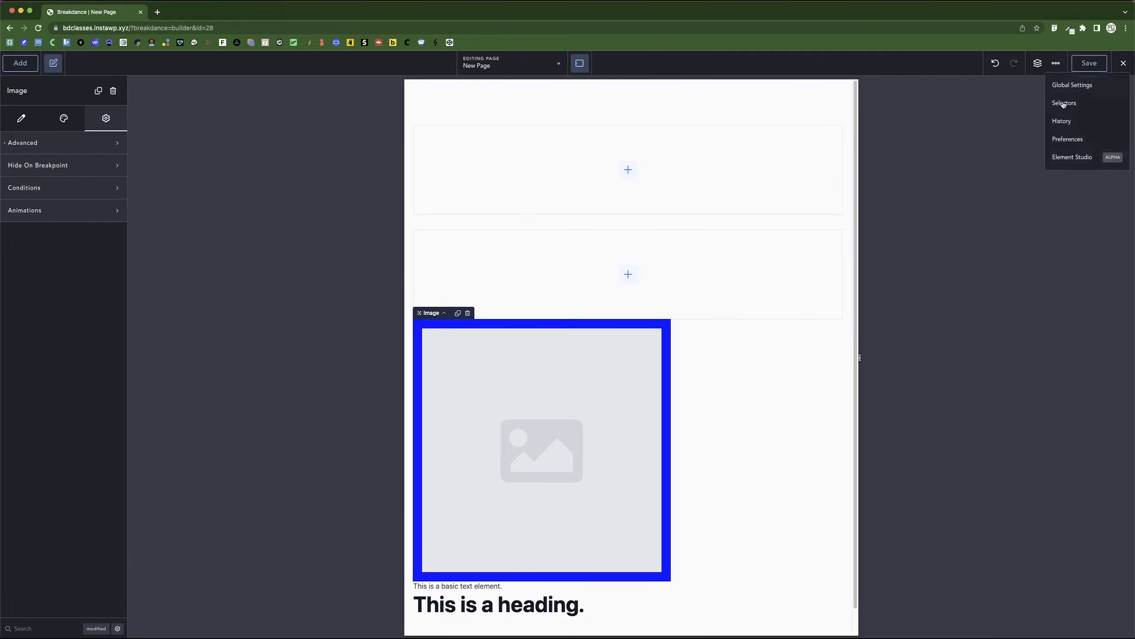
{"action": "left_click", "coordinate": [1073, 158]}
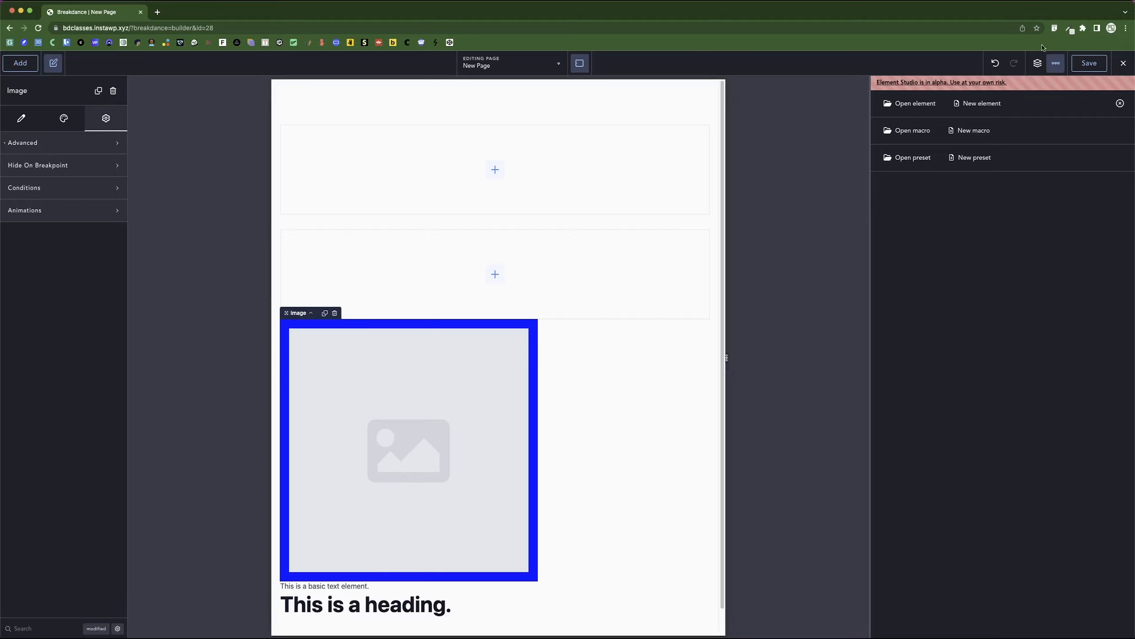
{"action": "left_click", "coordinate": [1120, 103]}
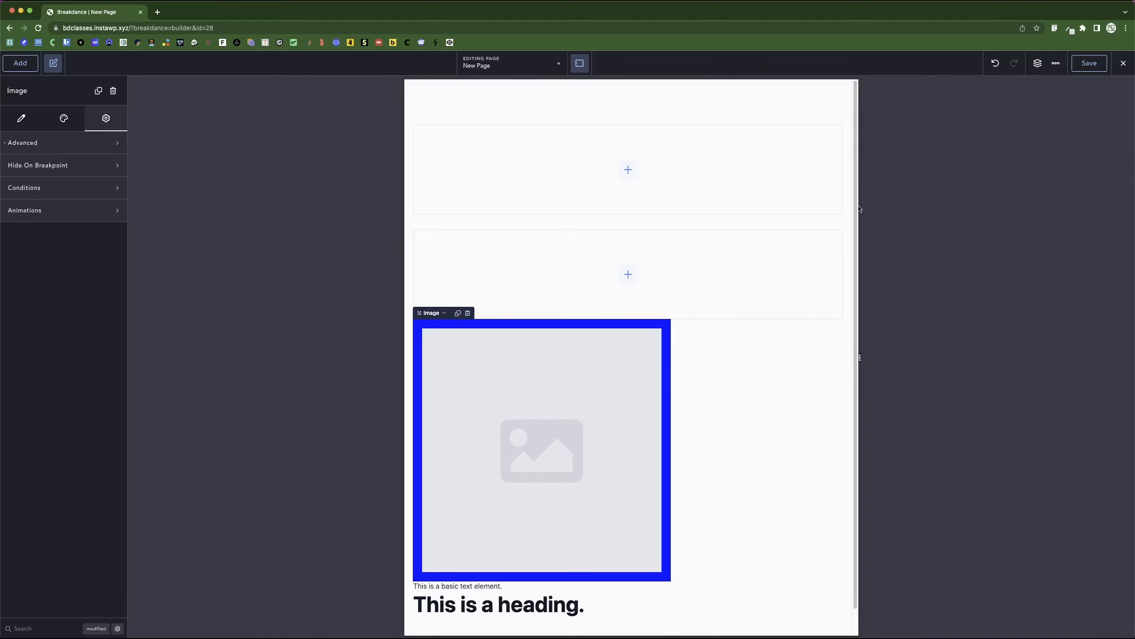
Step: Switch the page preview back to the Desktop breakpoint
{"action": "left_click", "coordinate": [580, 62]}
{"action": "left_click", "coordinate": [617, 89]}
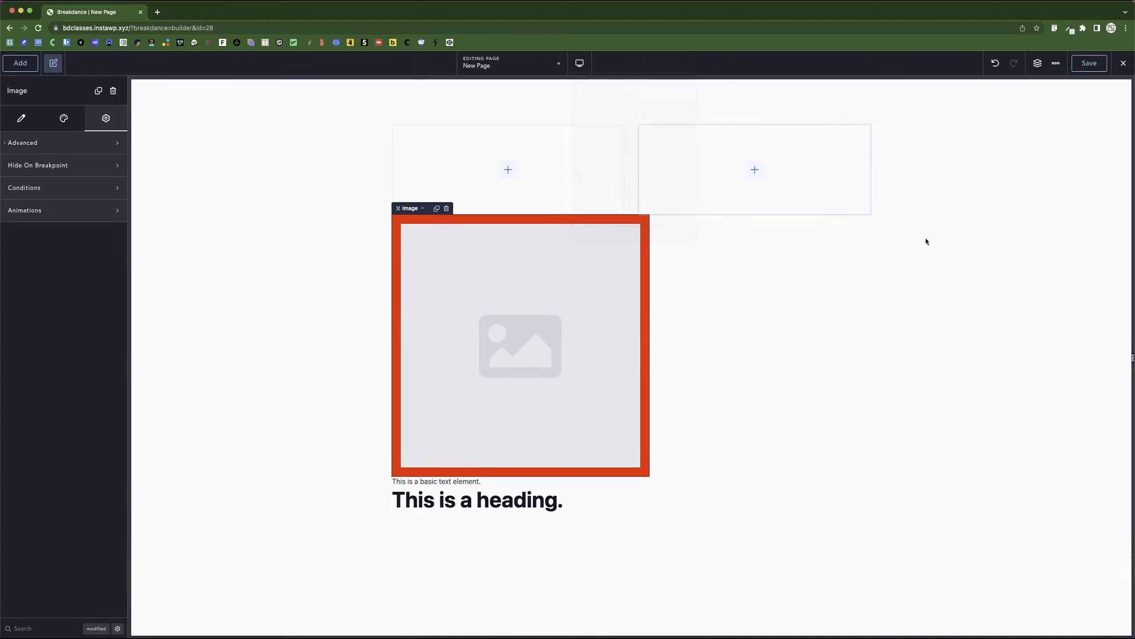